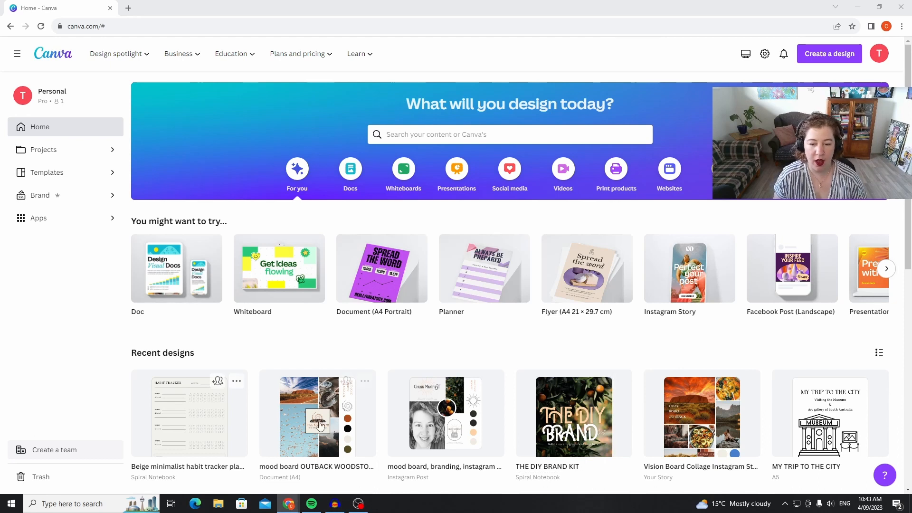
Open the "mood board OUTBACK WOODSTOCK" design, return to the home page and show its Websites category.
left_click(369, 416)
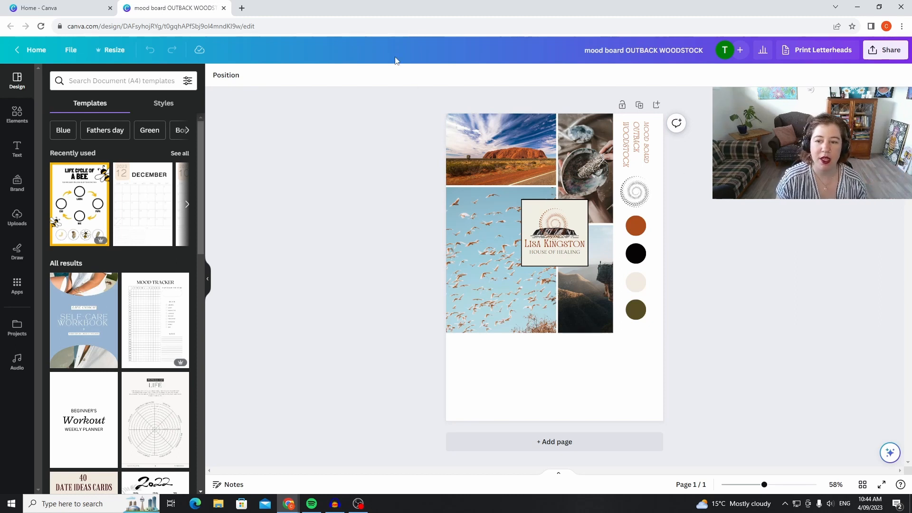
left_click(87, 9)
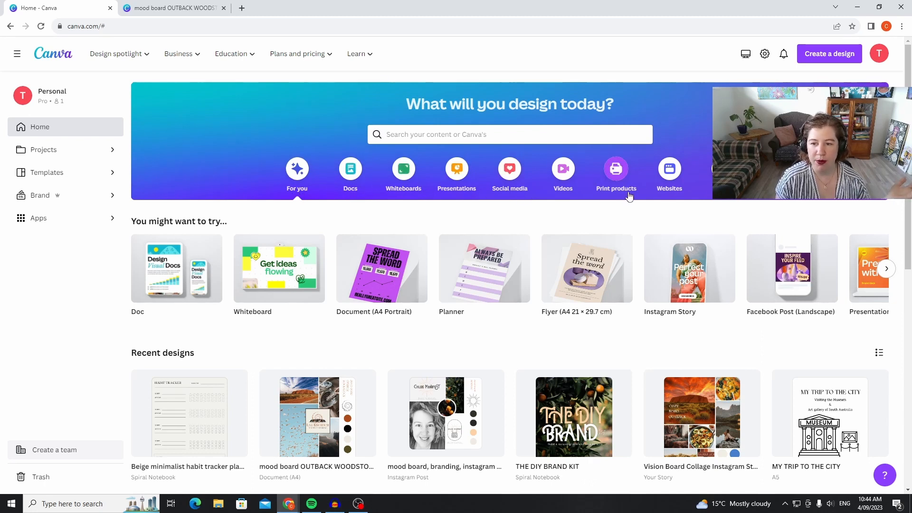
left_click(669, 188)
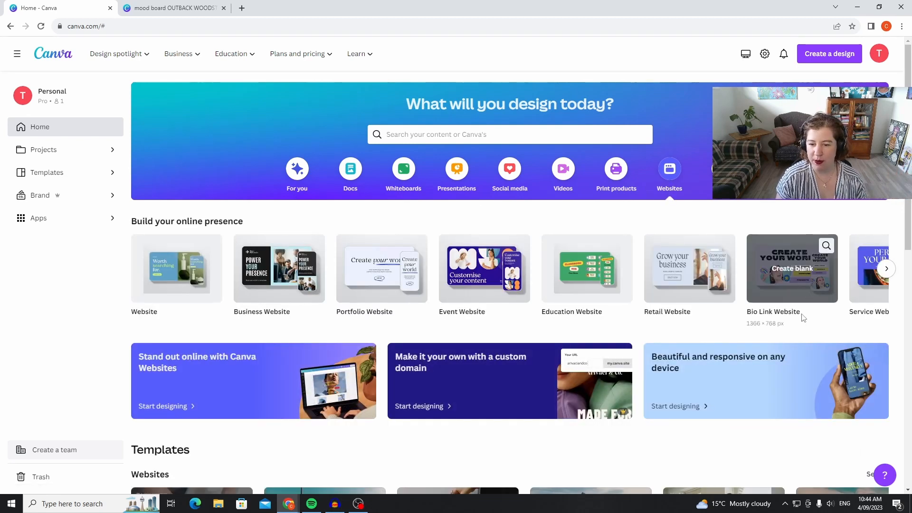
Browse the website template categories on the home page, including further templates in the Websites row.
scroll(802, 318, "down", 3)
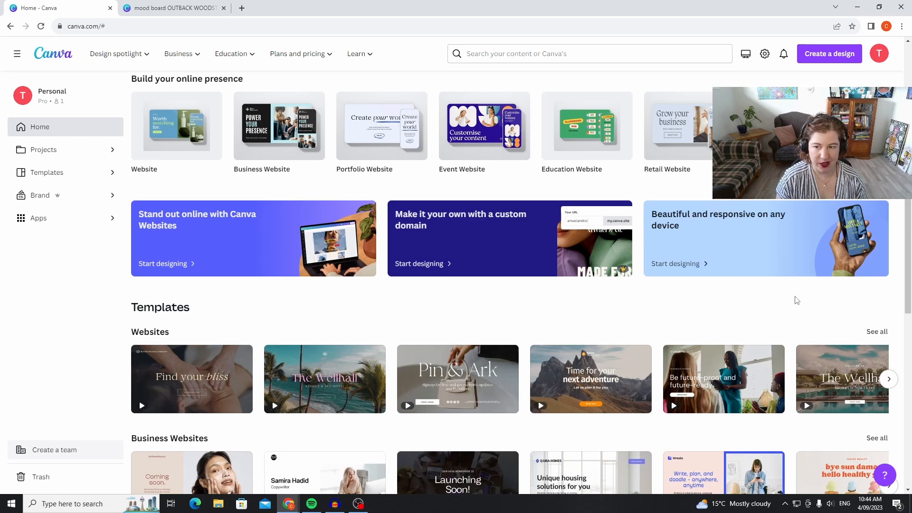
scroll(806, 303, "down", 3)
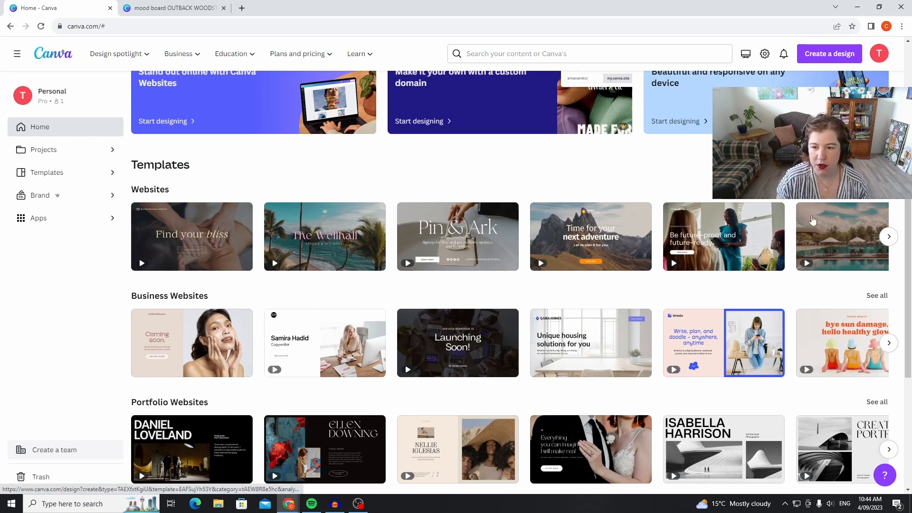
left_click(889, 236)
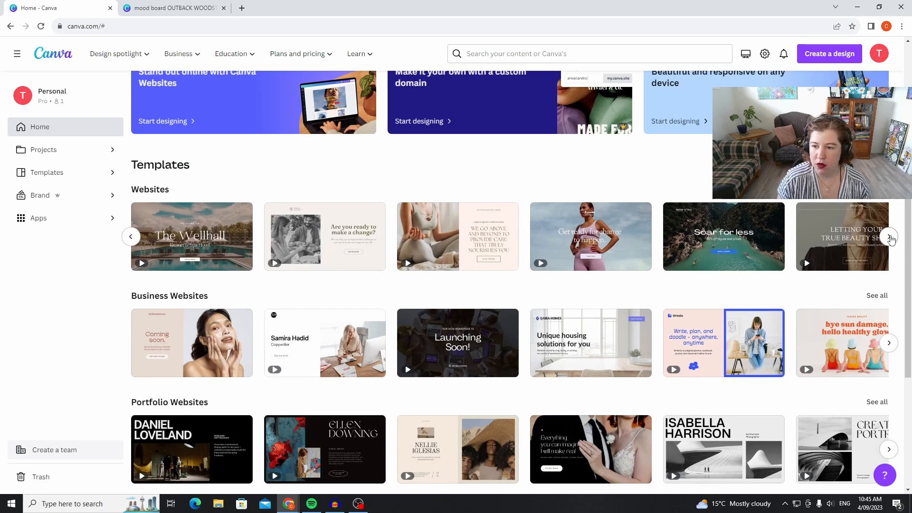
left_click(889, 236)
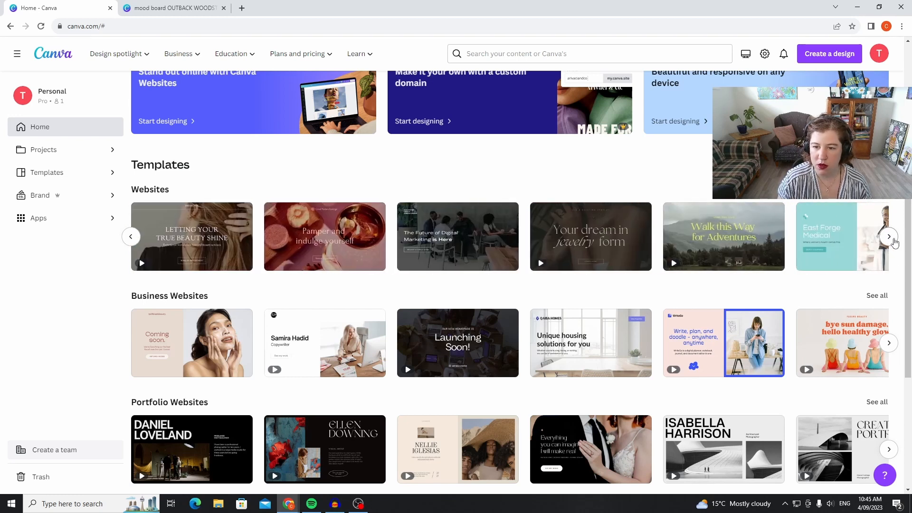
scroll(859, 273, "down", 3)
scroll(859, 273, "down", 2)
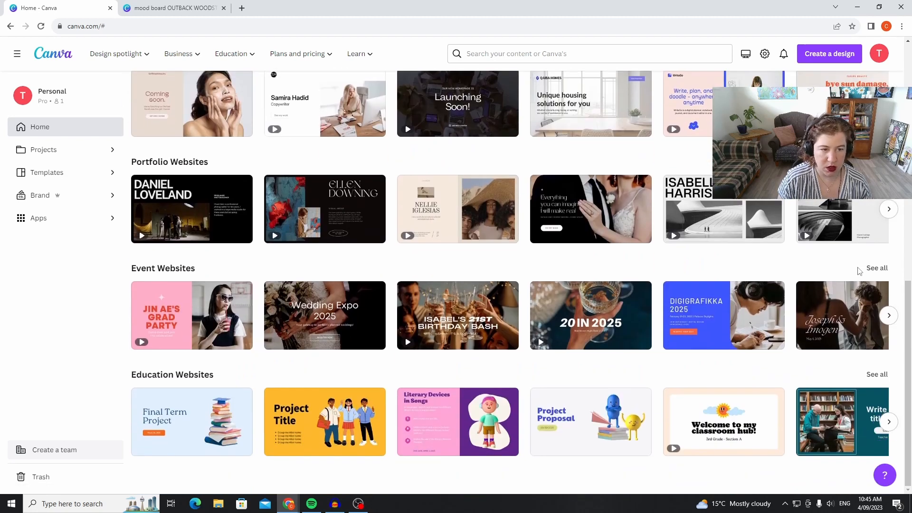
scroll(417, 293, "up", 4)
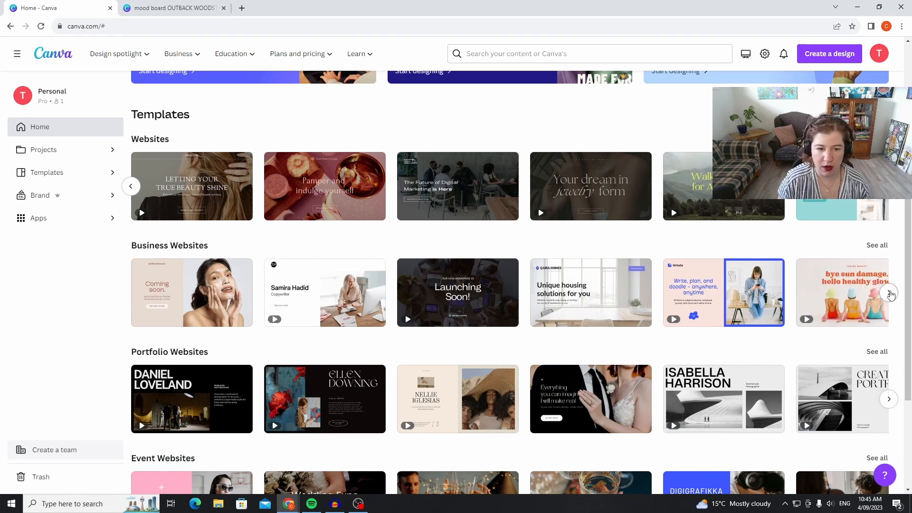
Look through more of the Business Websites row and open the full list of business website templates.
left_click(889, 293)
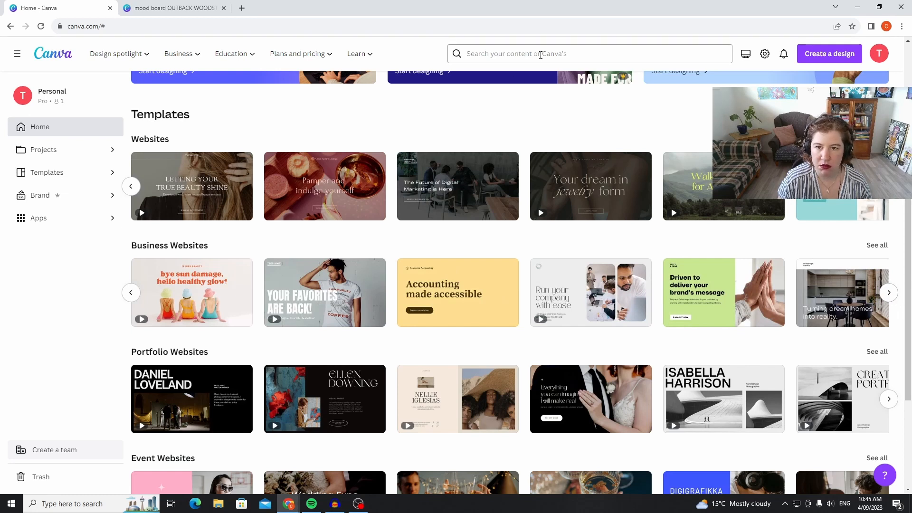
left_click(890, 299)
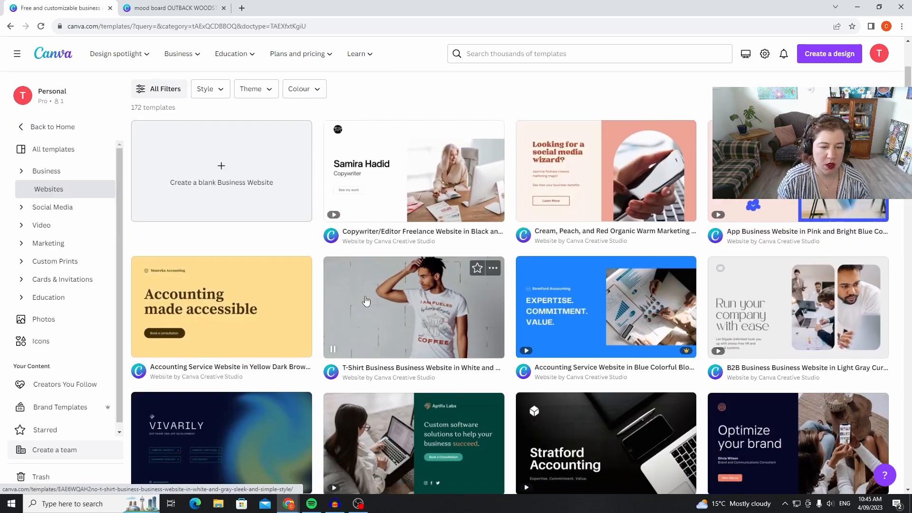
scroll(366, 302, "down", 4)
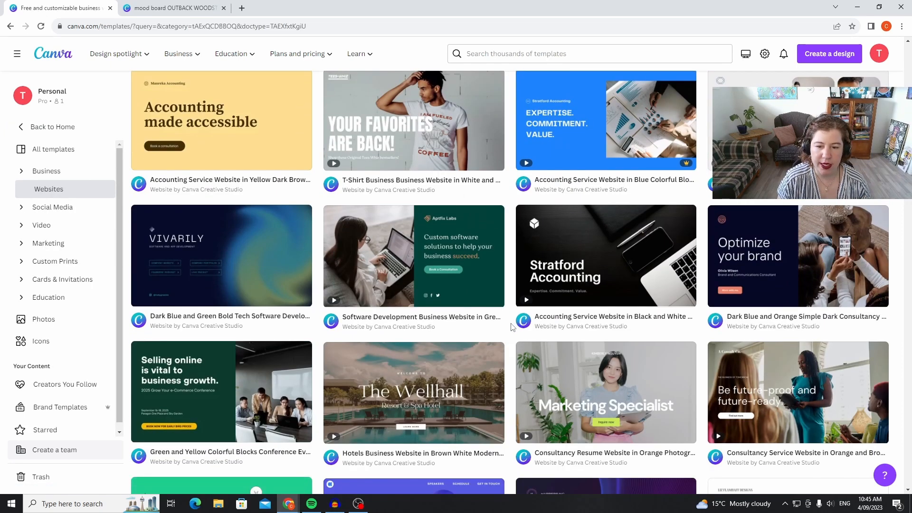
Examine the business website templates for a layout and style that suit the mood board.
scroll(512, 325, "down", 1)
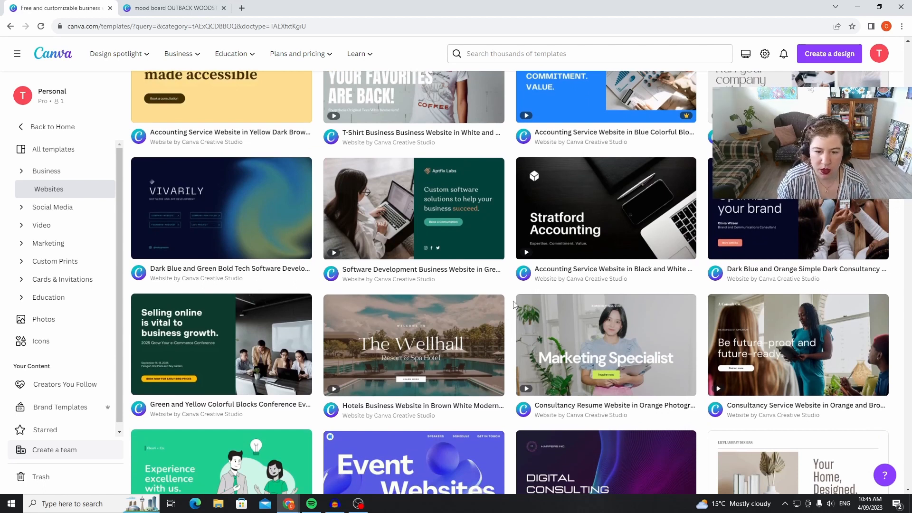
scroll(513, 305, "down", 2)
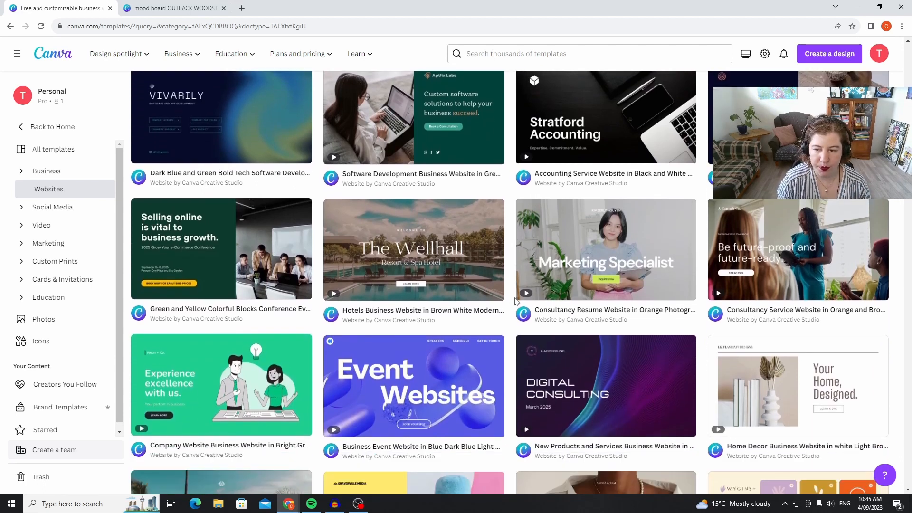
scroll(514, 301, "down", 1)
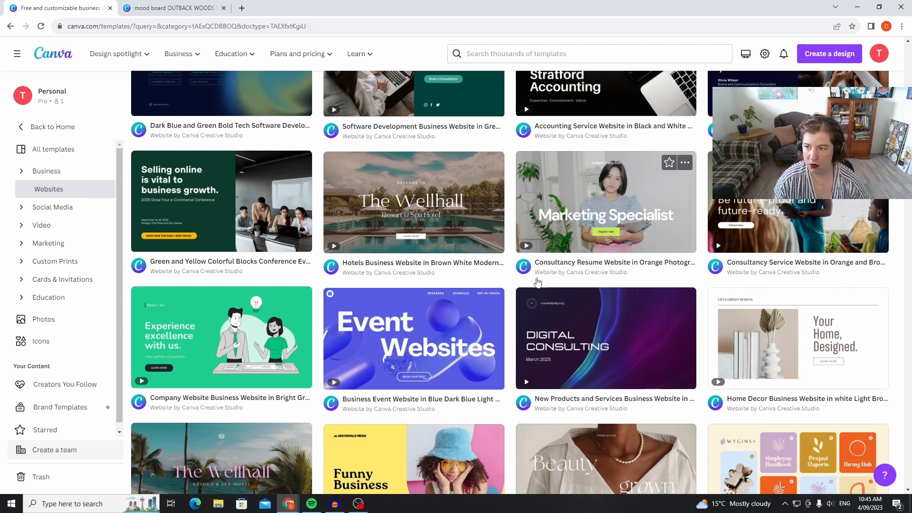
scroll(546, 303, "down", 2)
scroll(548, 307, "down", 2)
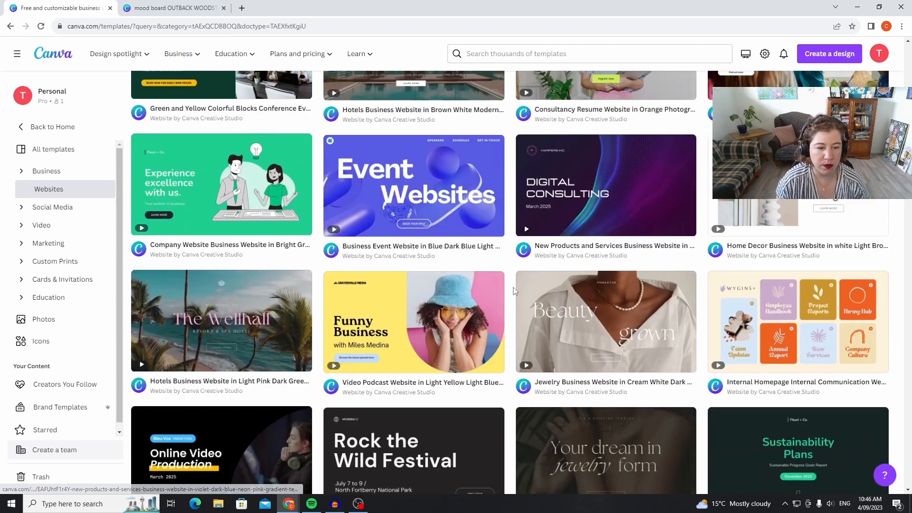
scroll(407, 197, "down", 4)
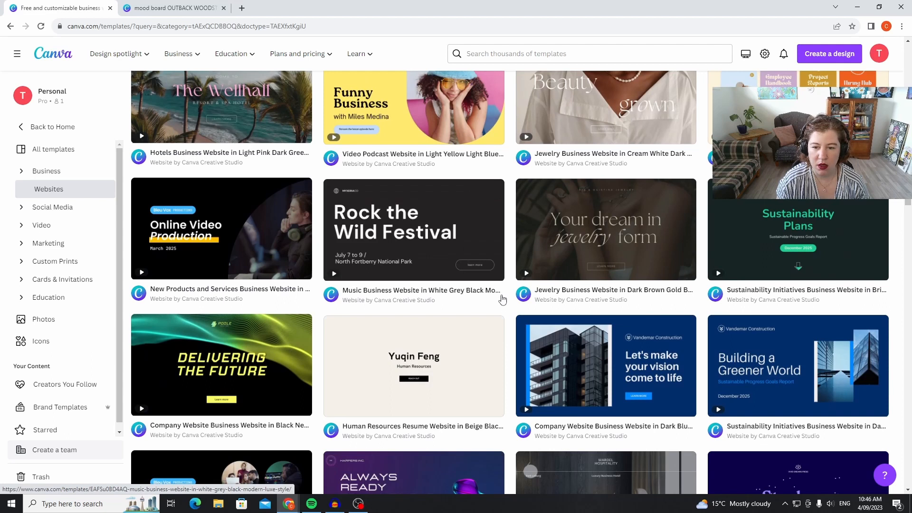
scroll(503, 299, "down", 5)
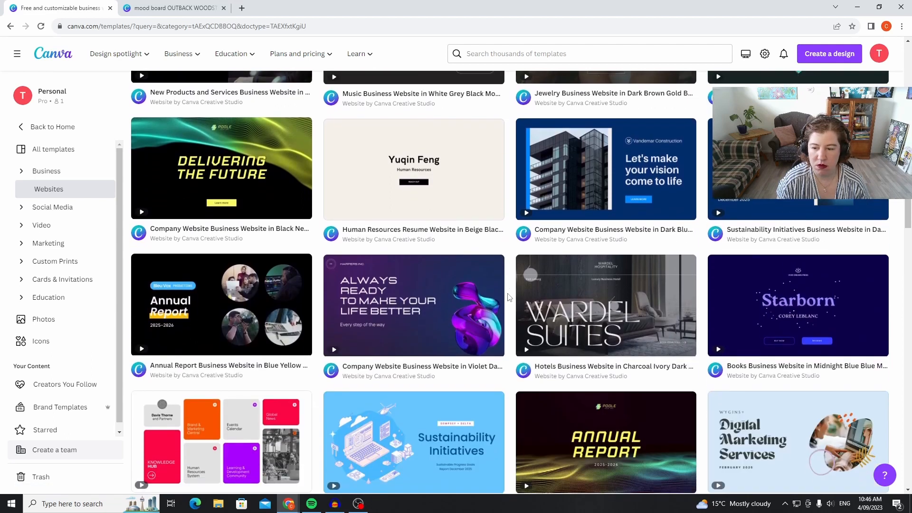
scroll(508, 295, "down", 5)
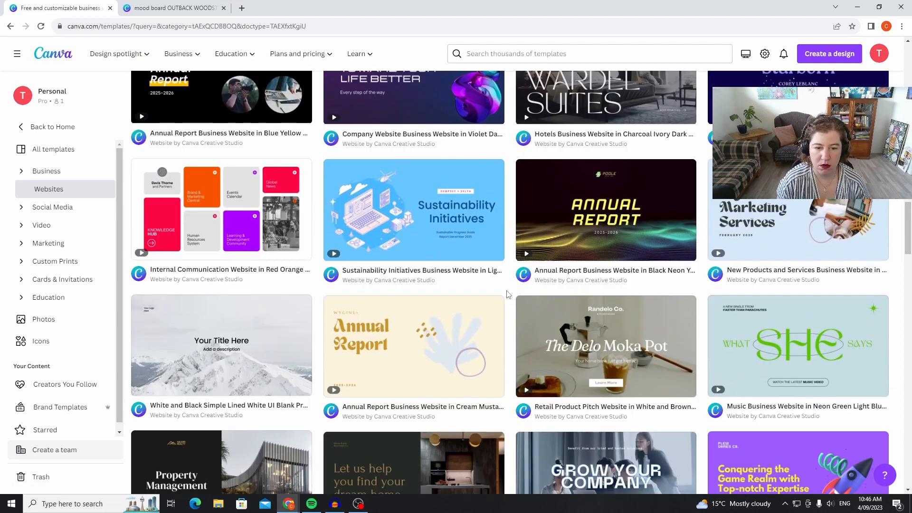
scroll(508, 294, "down", 3)
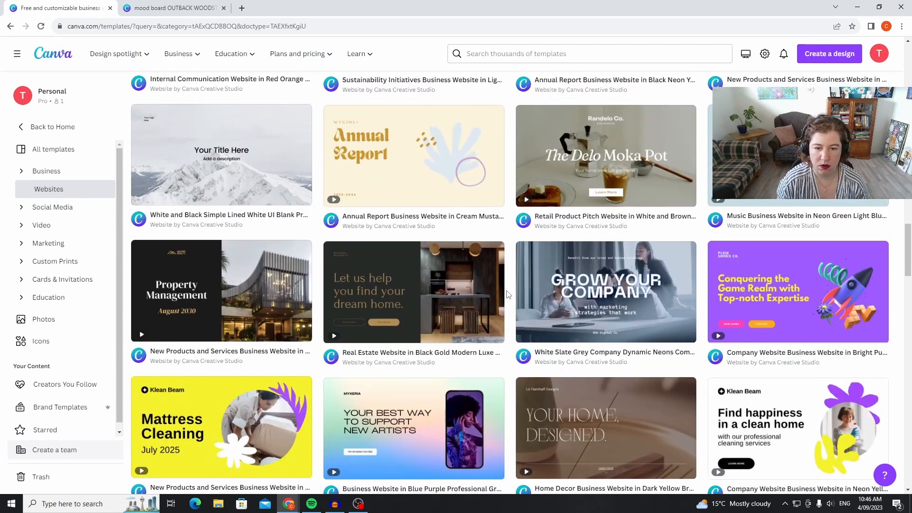
scroll(507, 294, "down", 6)
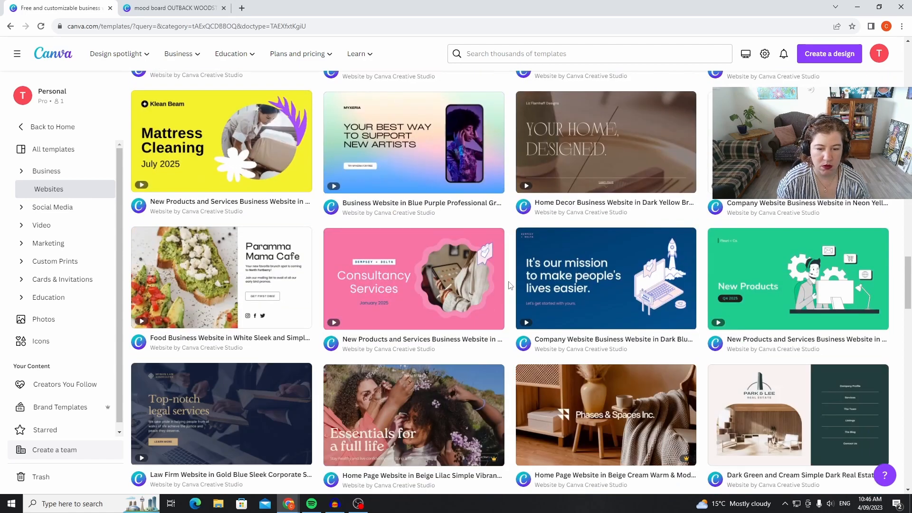
scroll(508, 285, "up", 13)
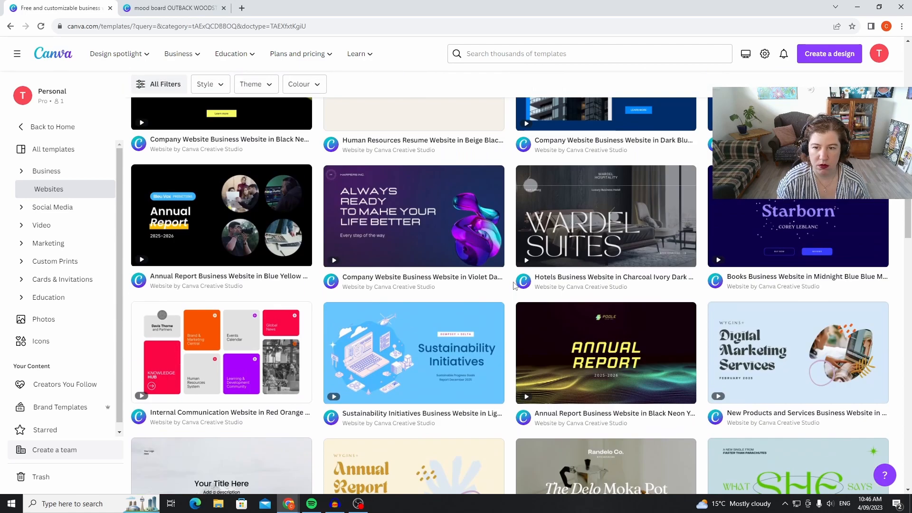
scroll(513, 283, "up", 11)
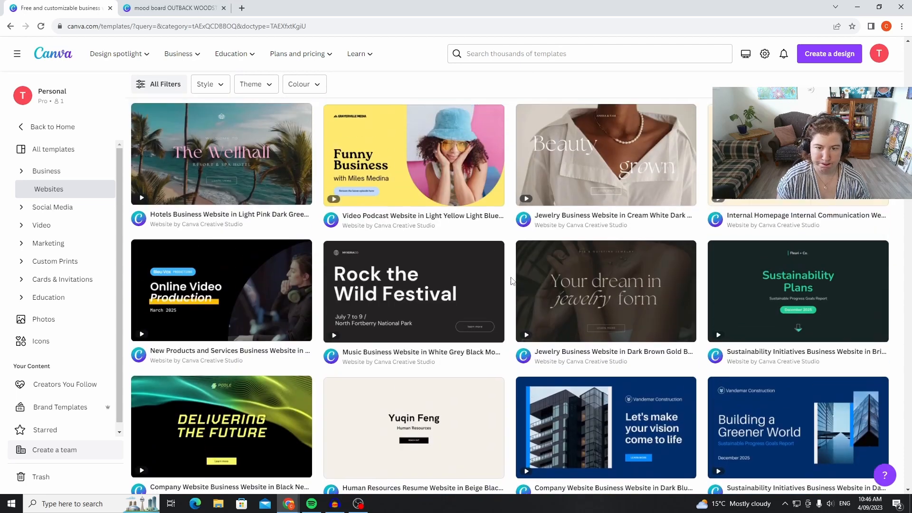
scroll(512, 281, "up", 4)
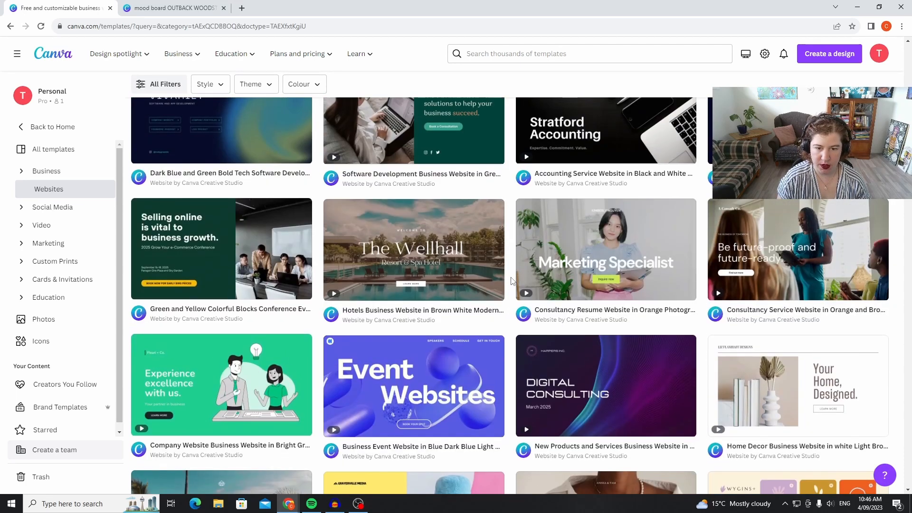
Preview the "Hotels Business Website in Brown White Modern Elegance Style" template and review its page sections through to the footer.
left_click(426, 237)
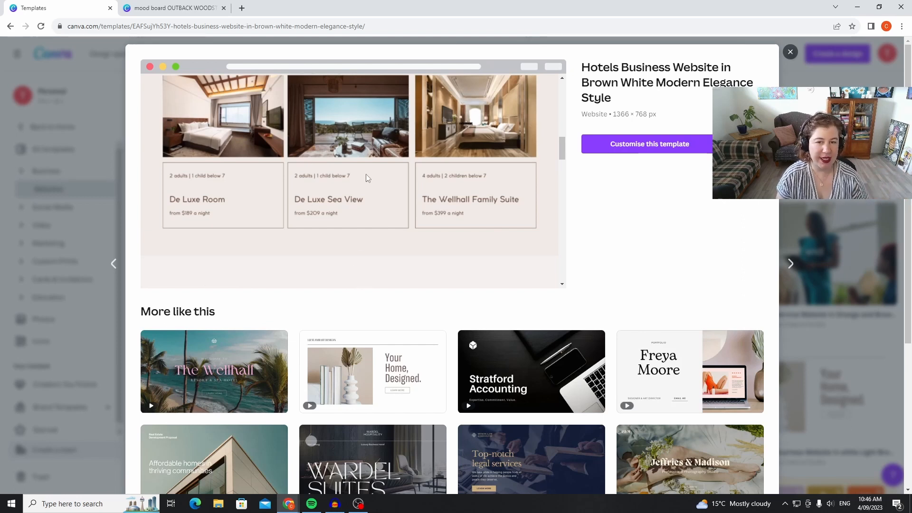
scroll(494, 183, "down", 1)
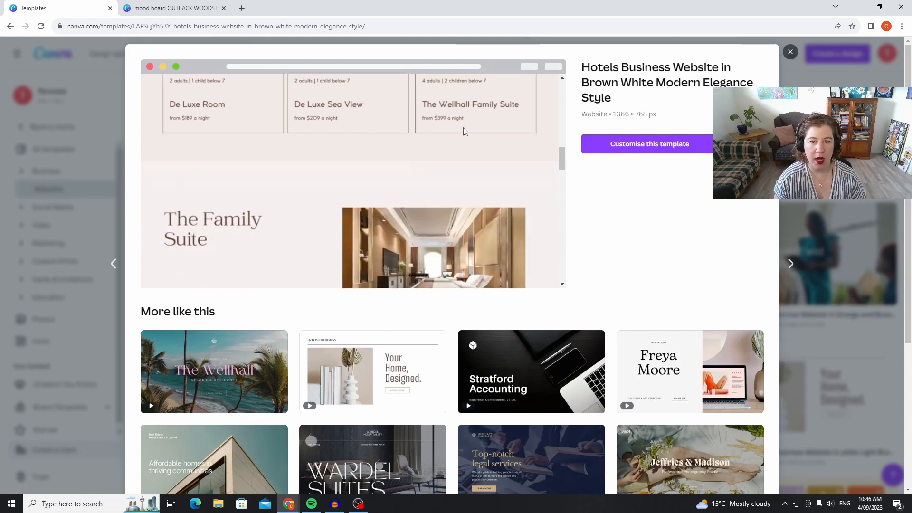
scroll(421, 129, "up", 1)
scroll(358, 151, "down", 3)
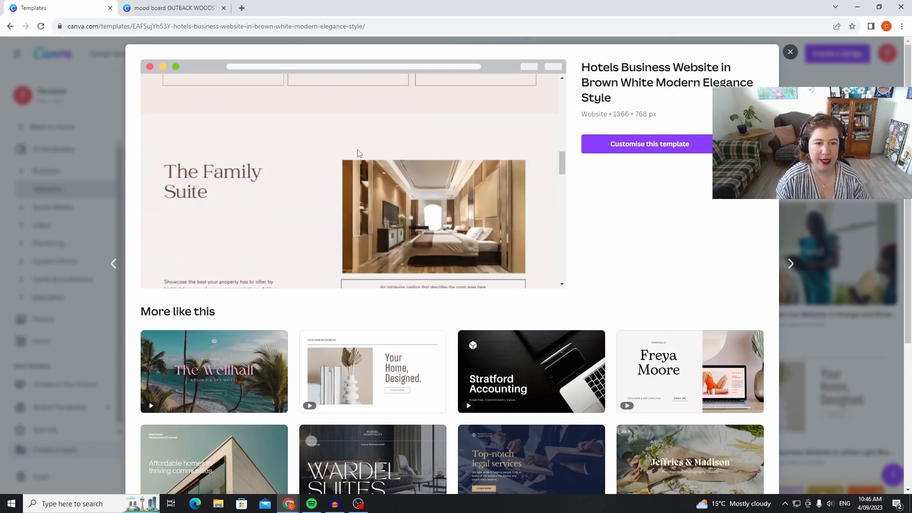
scroll(526, 168, "down", 8)
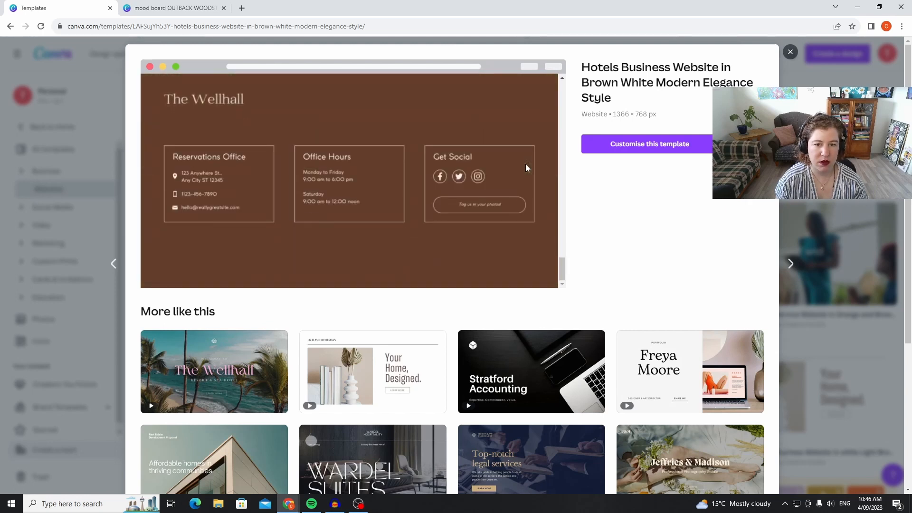
scroll(525, 169, "up", 3)
scroll(526, 168, "up", 3)
scroll(525, 168, "up", 1)
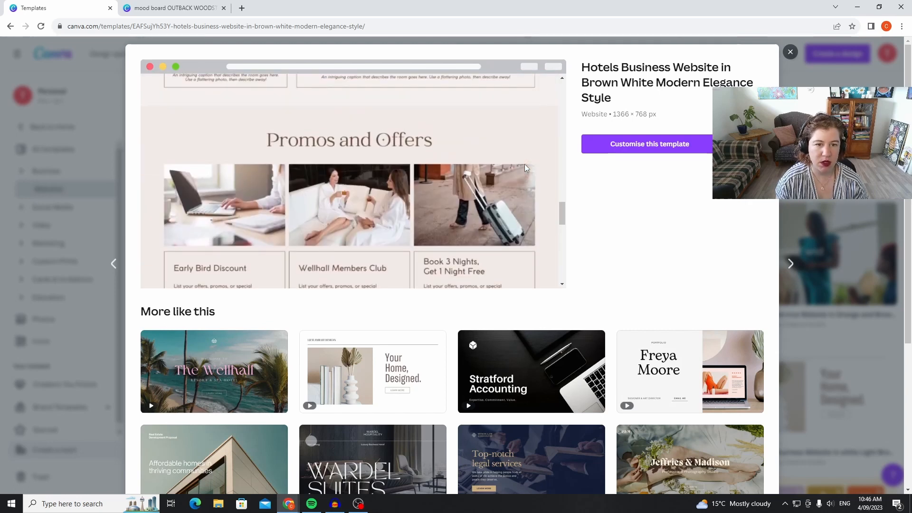
scroll(525, 168, "up", 7)
Examine the similar templates suggested beneath the hotel website template's preview.
scroll(525, 168, "down", 6)
scroll(624, 395, "down", 1)
scroll(625, 394, "down", 4)
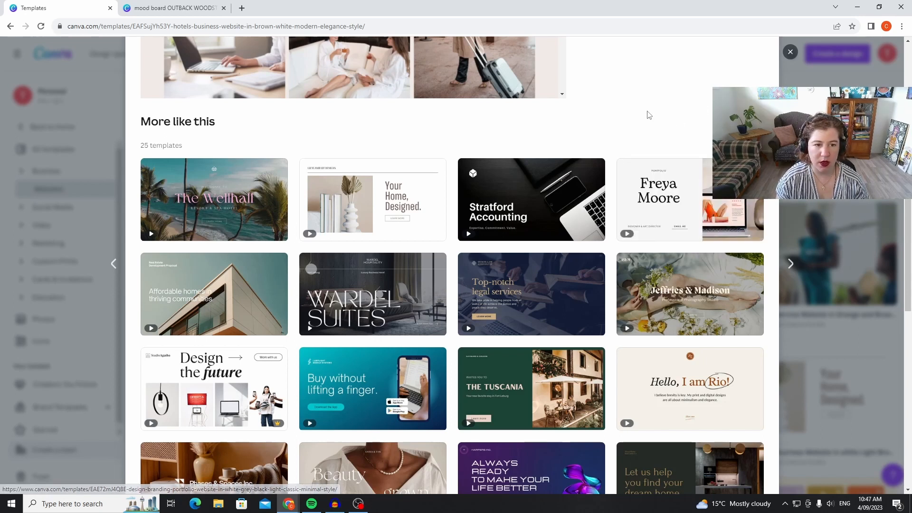
scroll(678, 123, "up", 4)
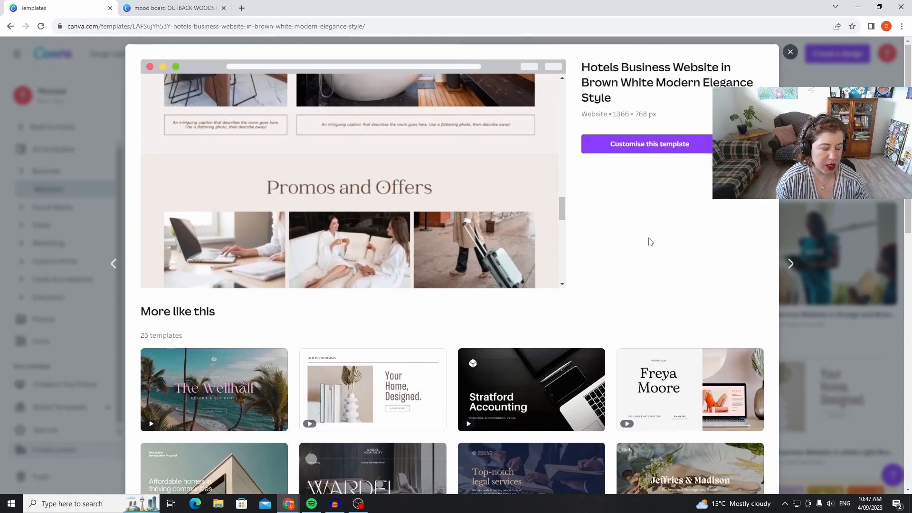
scroll(646, 235, "down", 1)
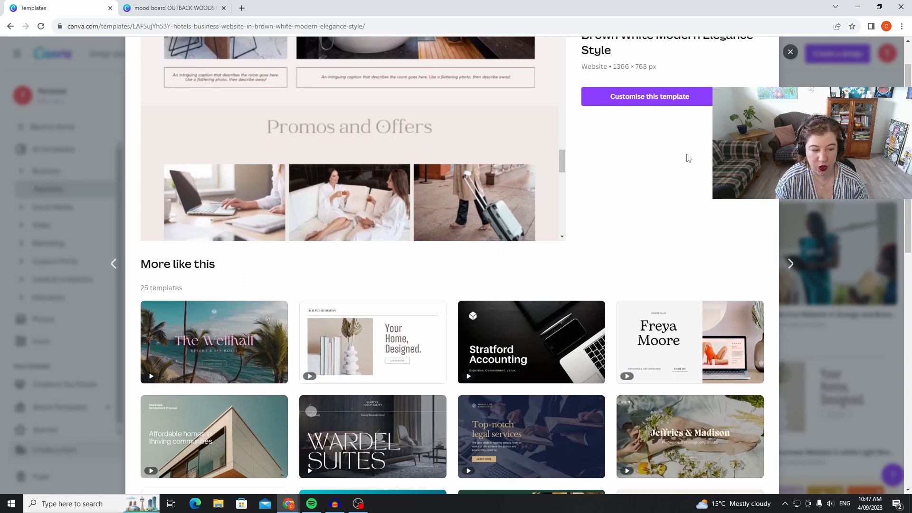
scroll(679, 212, "down", 1)
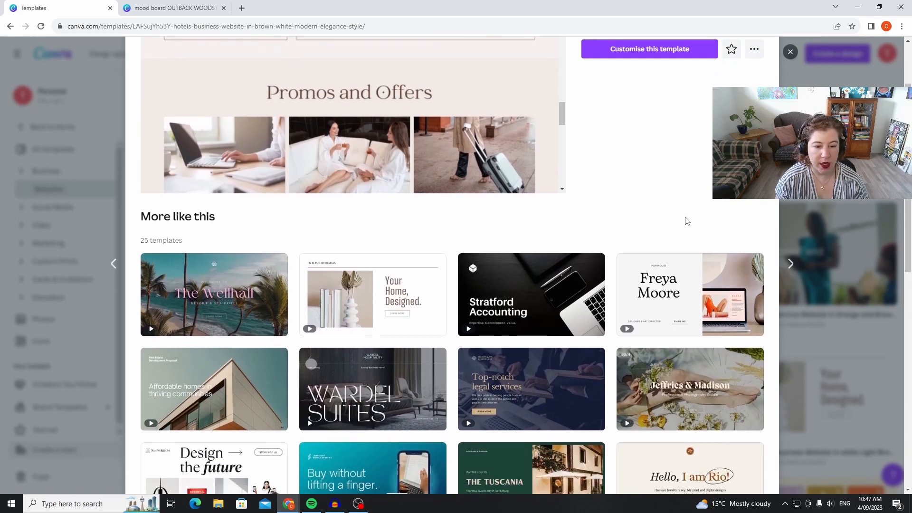
scroll(452, 265, "up", 1)
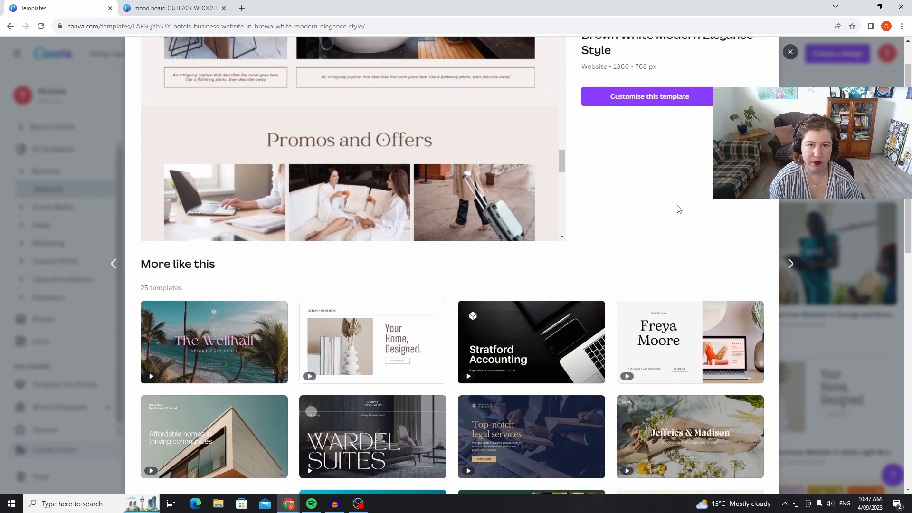
Switch back to the open "mood board OUTBACK WOODSTOCK" design.
left_click(168, 8)
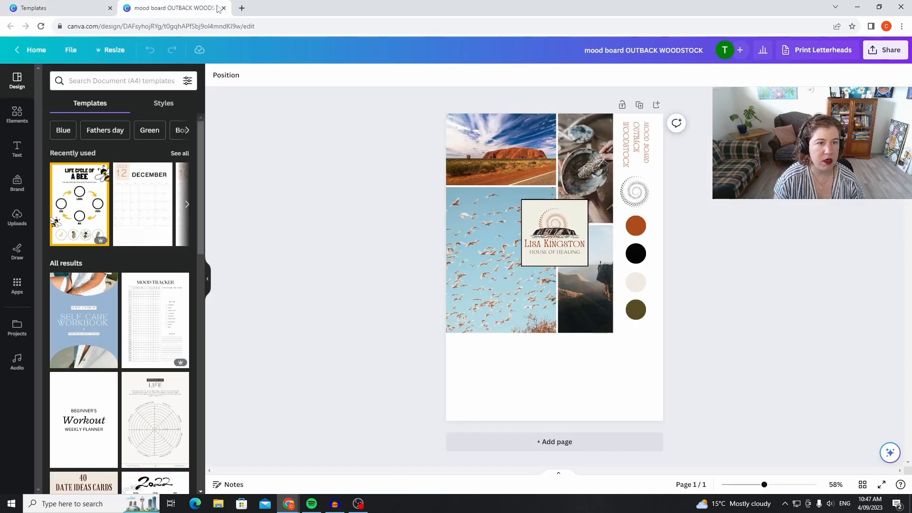
Open the Canva home page in a new tab and open the existing creative consultant website design.
left_click(242, 9)
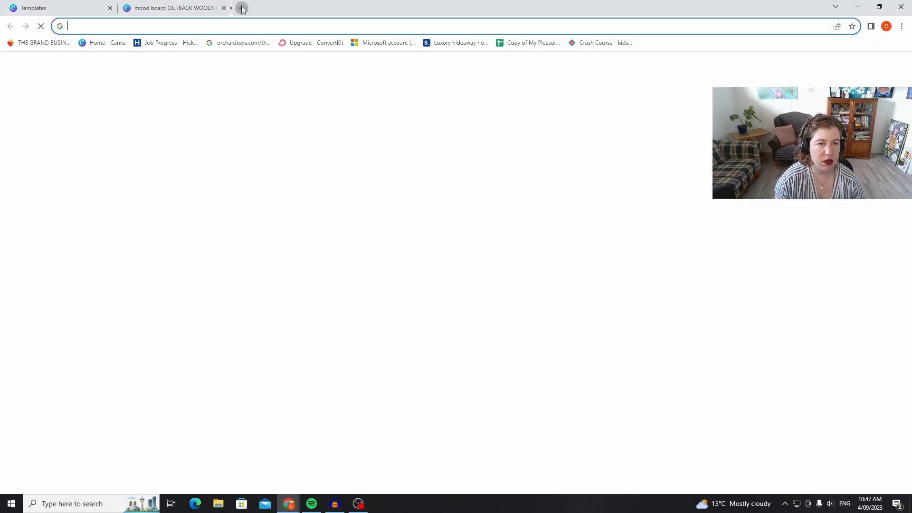
left_click(459, 252)
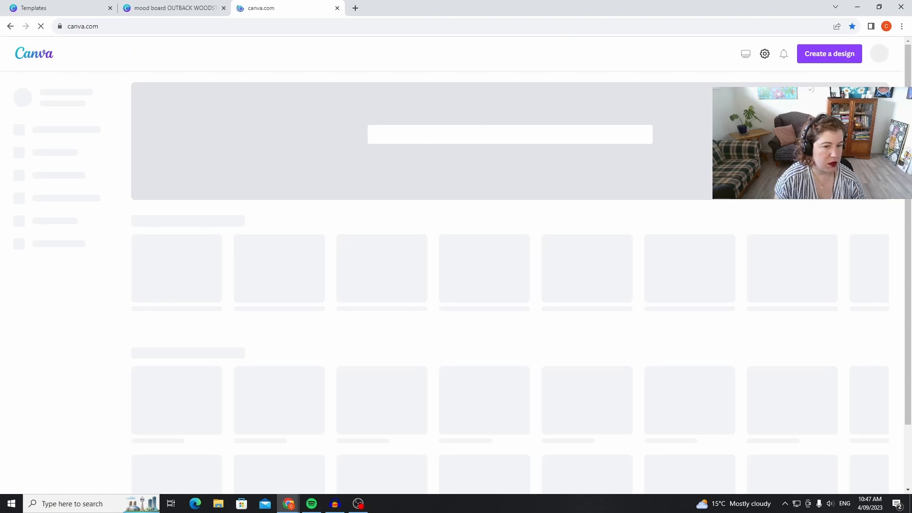
scroll(323, 258, "down", 6)
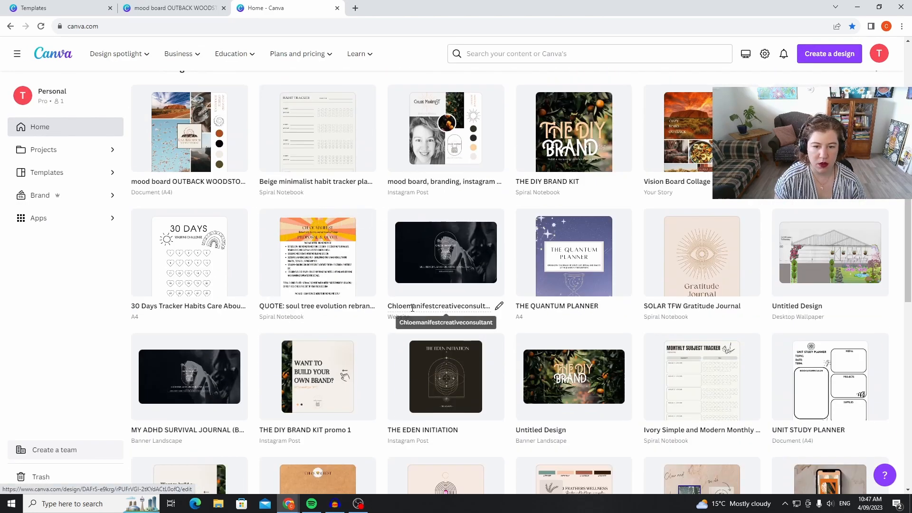
left_click(491, 275)
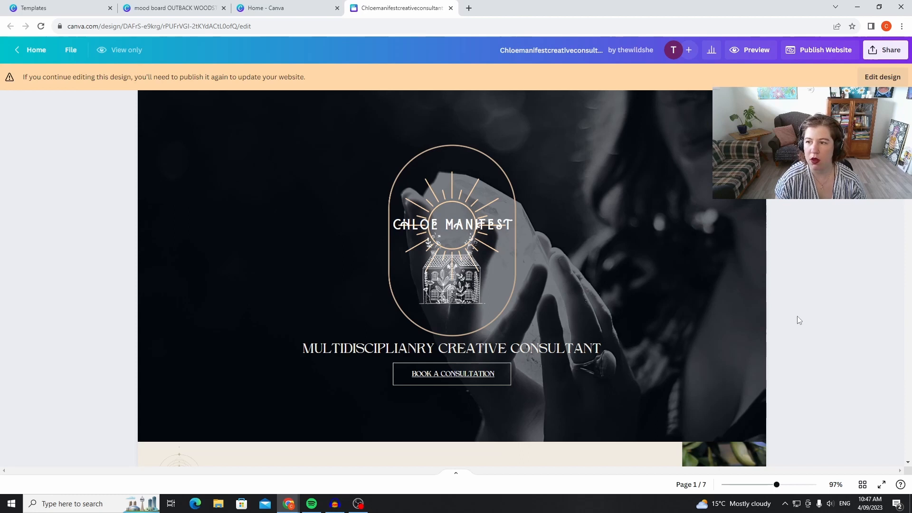
Preview the creative consultant website and review its opening banner, introduction and services sections.
left_click(763, 55)
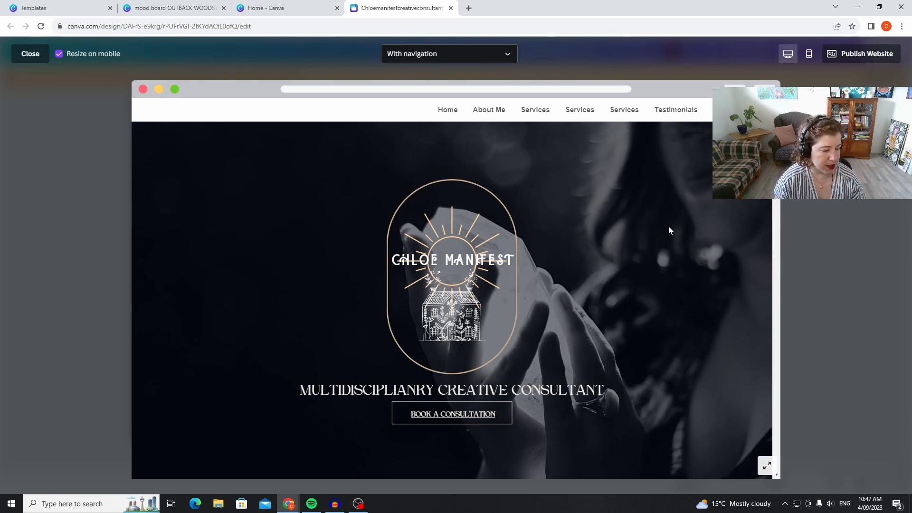
scroll(637, 237, "down", 1)
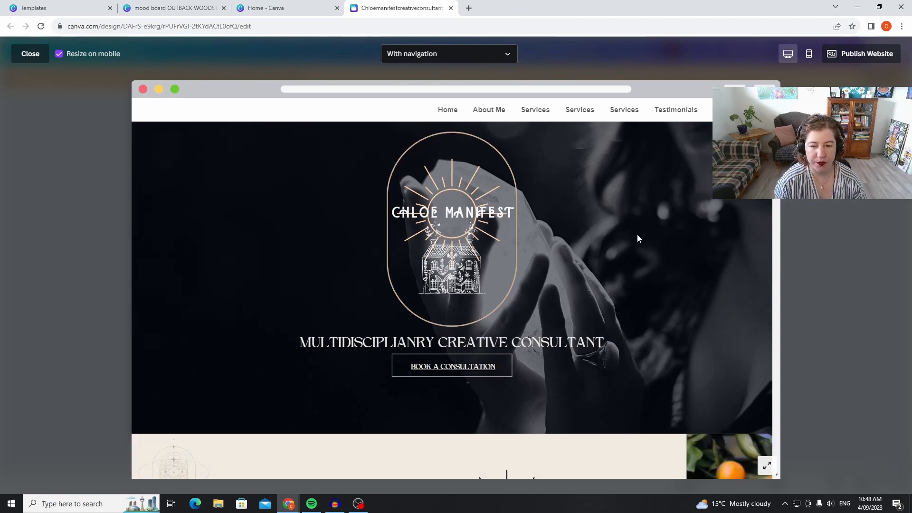
scroll(636, 234, "up", 1)
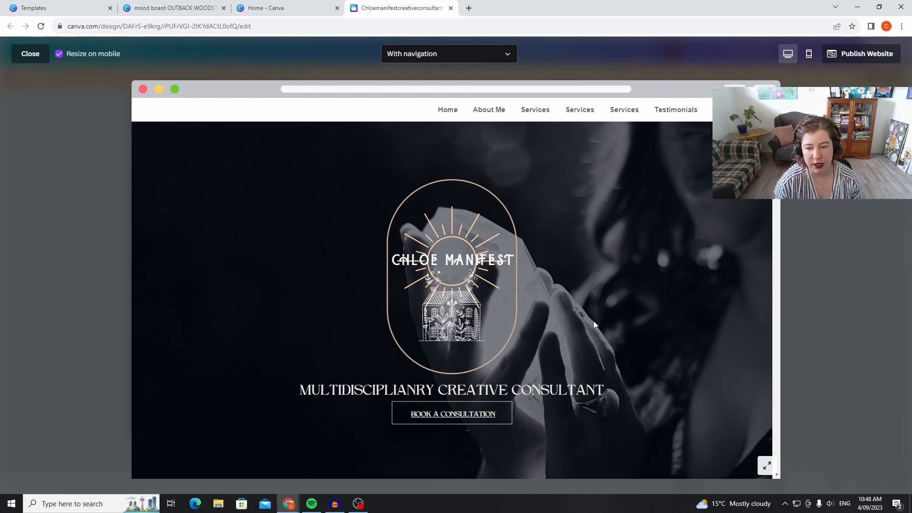
scroll(591, 337, "down", 4)
scroll(610, 298, "up", 3)
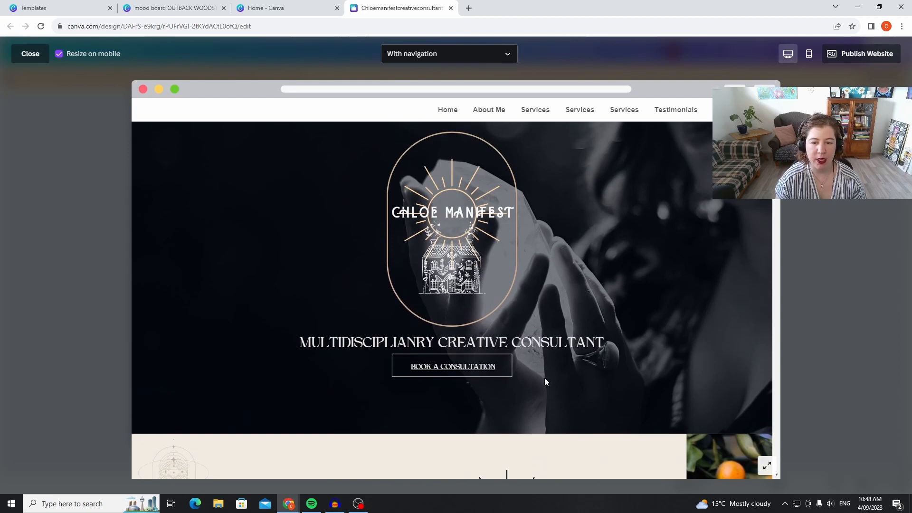
scroll(529, 373, "down", 5)
scroll(528, 374, "down", 3)
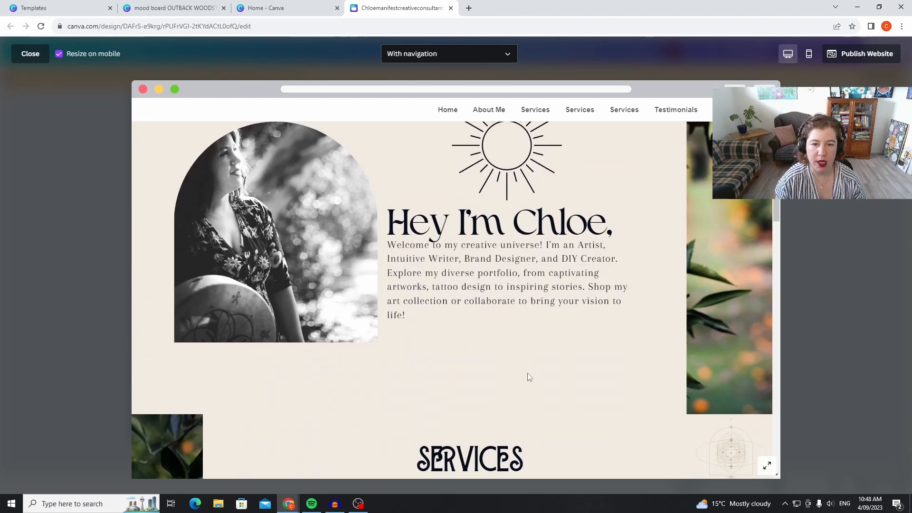
scroll(529, 375, "up", 2)
scroll(527, 373, "down", 1)
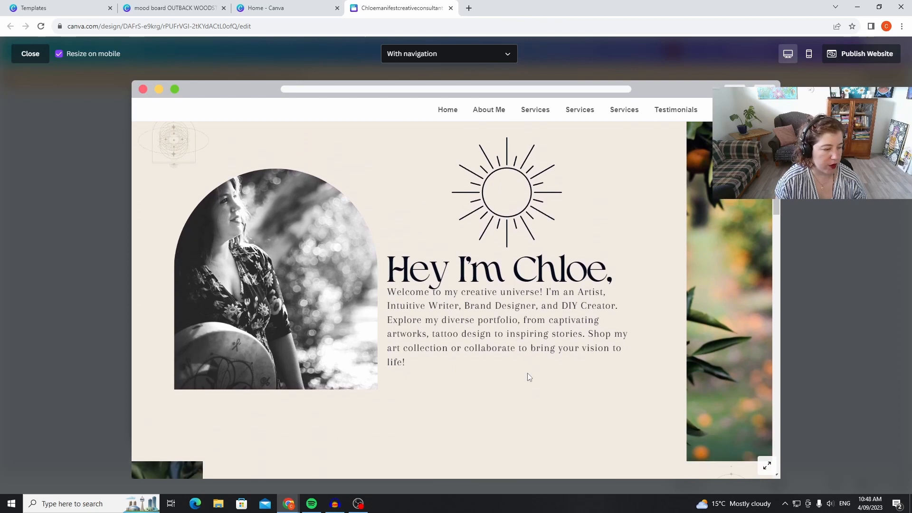
scroll(524, 371, "down", 5)
scroll(520, 370, "down", 3)
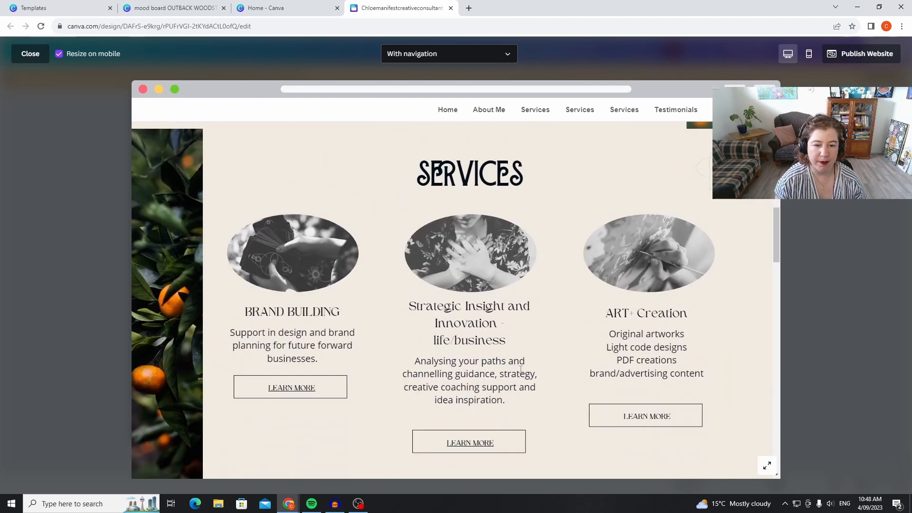
scroll(520, 372, "up", 1)
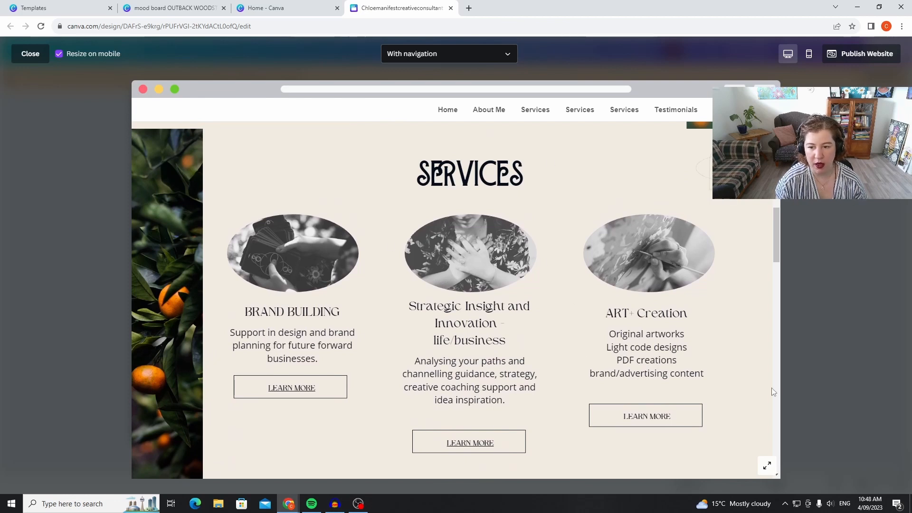
Review the previewed website's past works, DIY Brand Kit, testimonials and contact sections, and close the preview and the design.
scroll(702, 339, "down", 8)
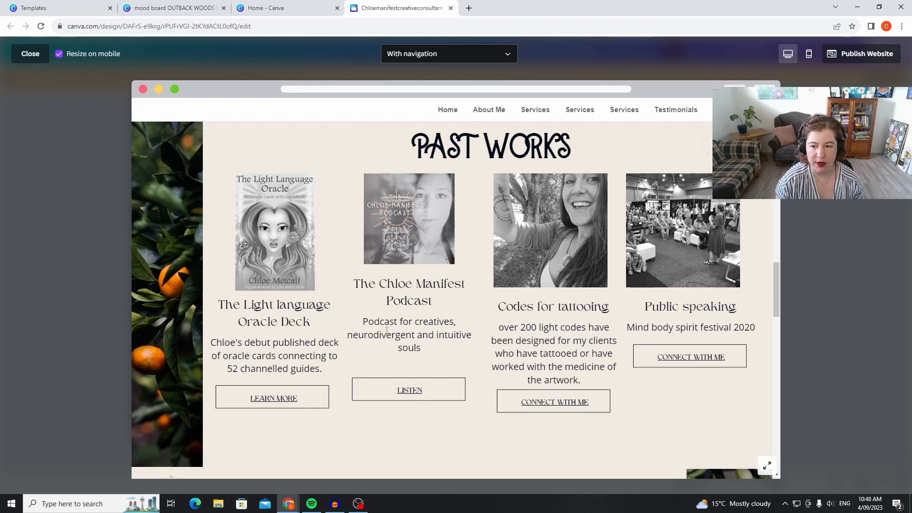
scroll(550, 323, "down", 8)
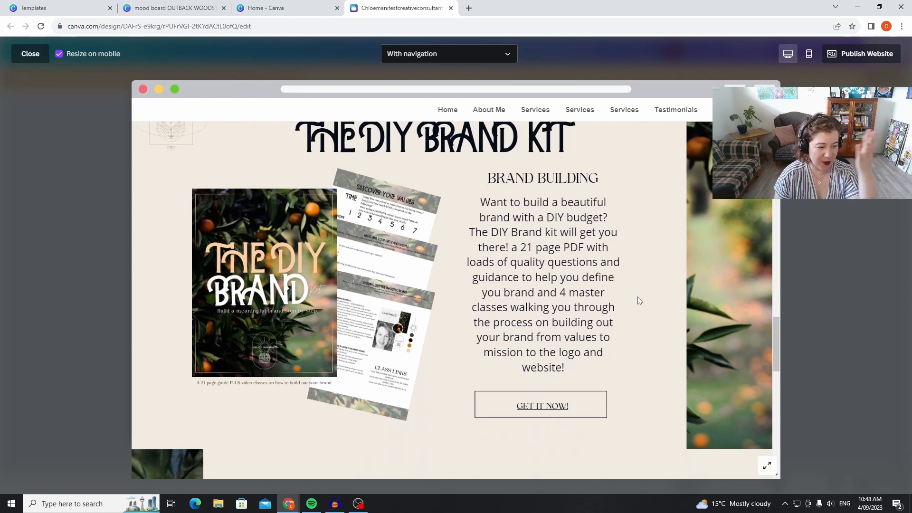
scroll(649, 319, "down", 4)
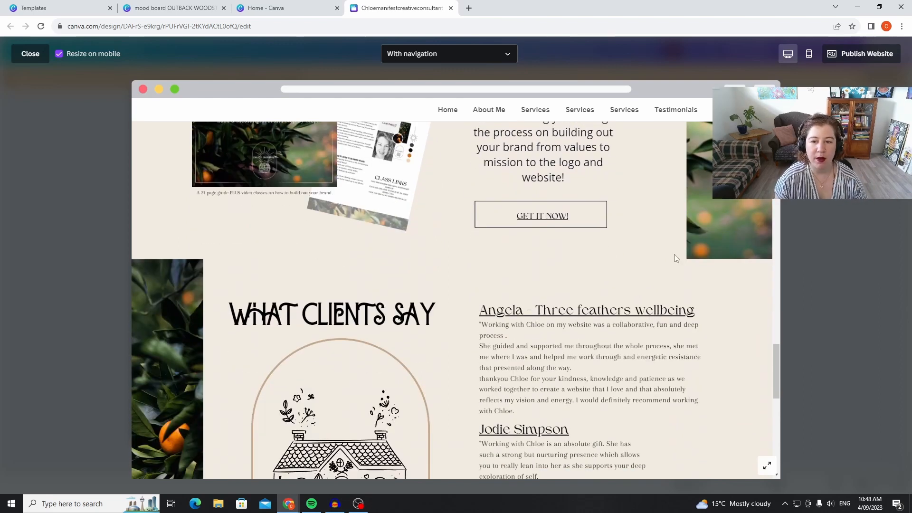
scroll(499, 189, "up", 3)
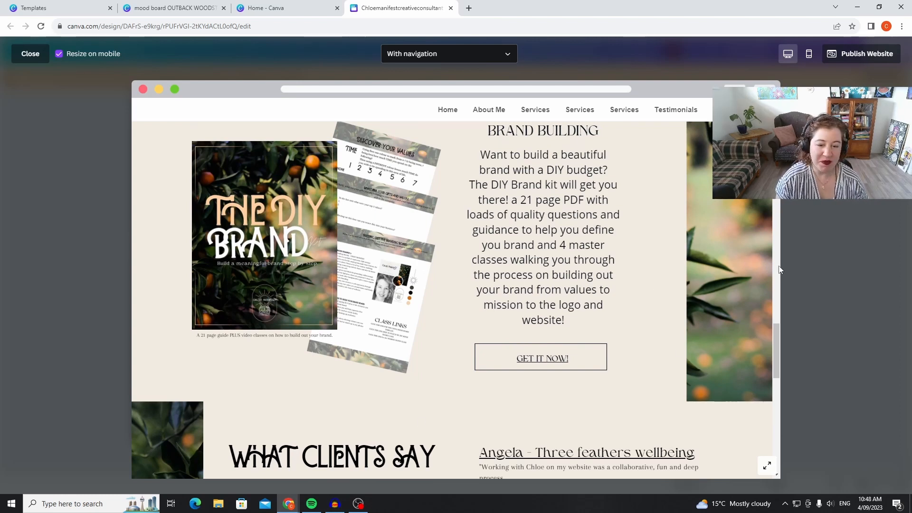
scroll(583, 295, "down", 4)
scroll(584, 295, "down", 5)
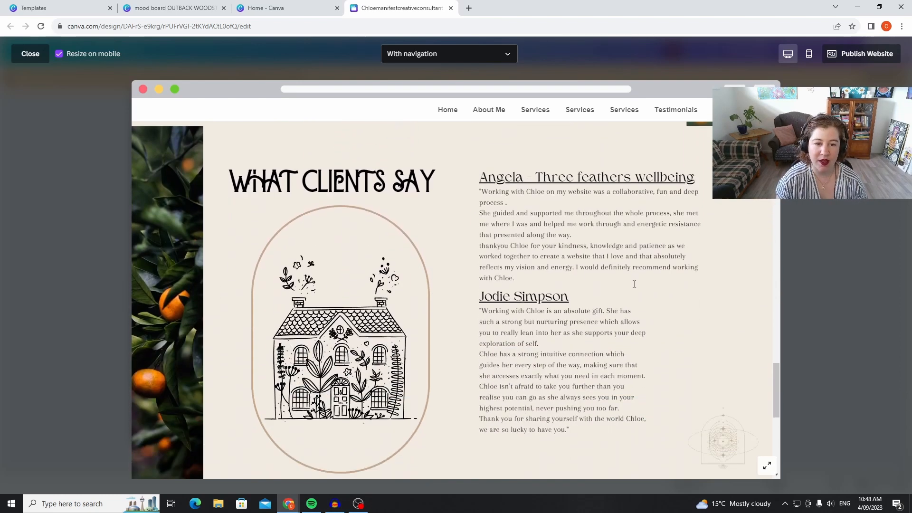
scroll(635, 283, "up", 3)
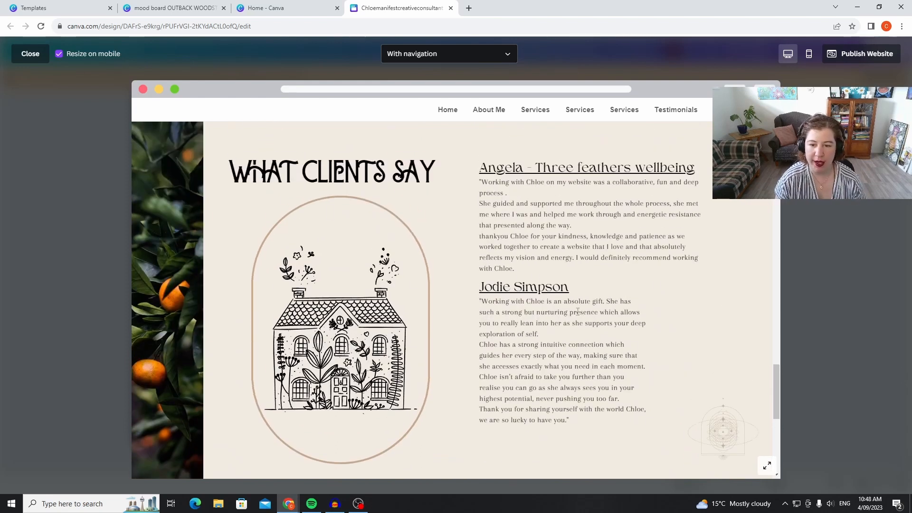
scroll(580, 311, "down", 8)
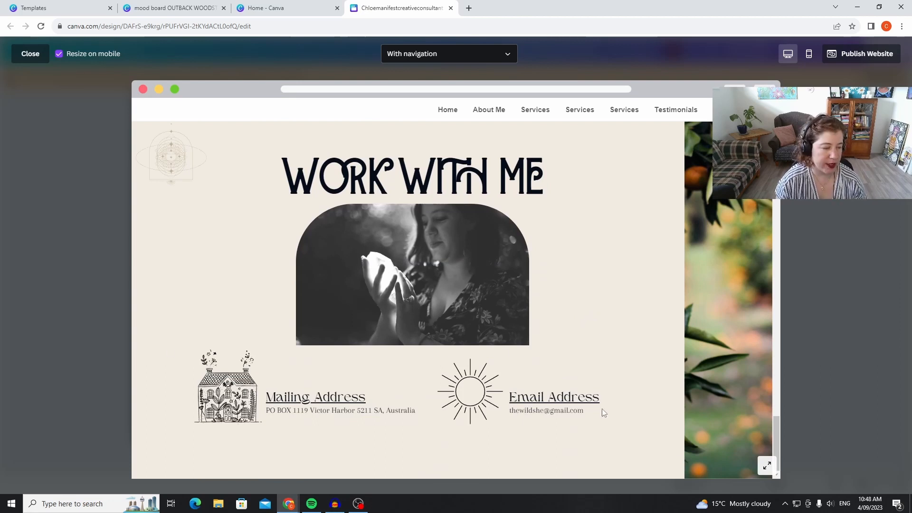
scroll(617, 324, "up", 10)
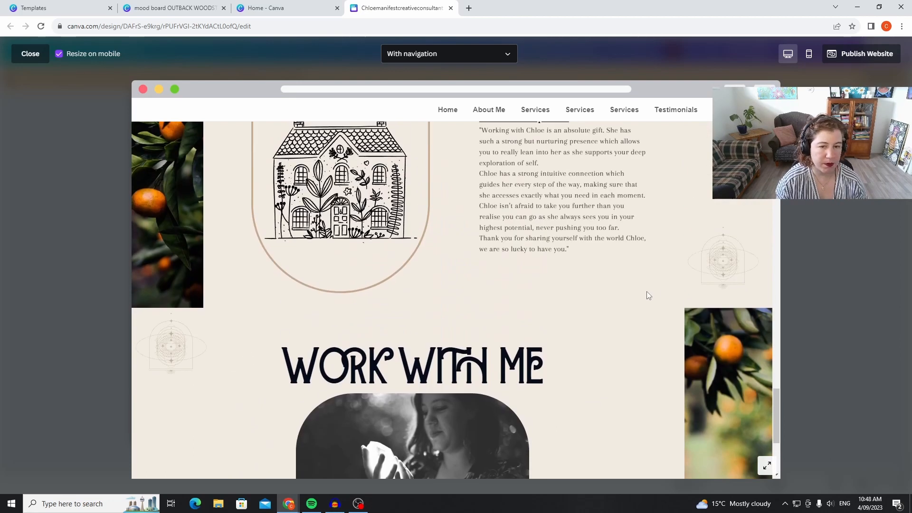
scroll(653, 284, "up", 12)
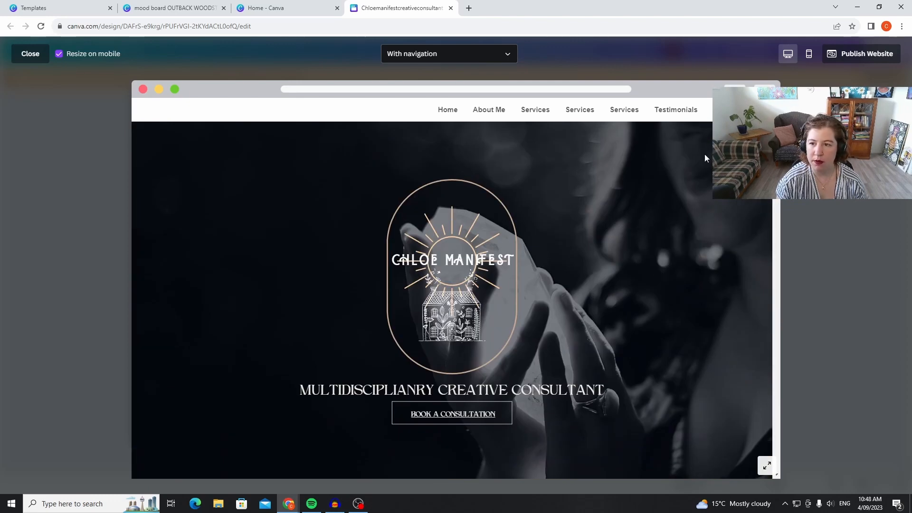
left_click(29, 54)
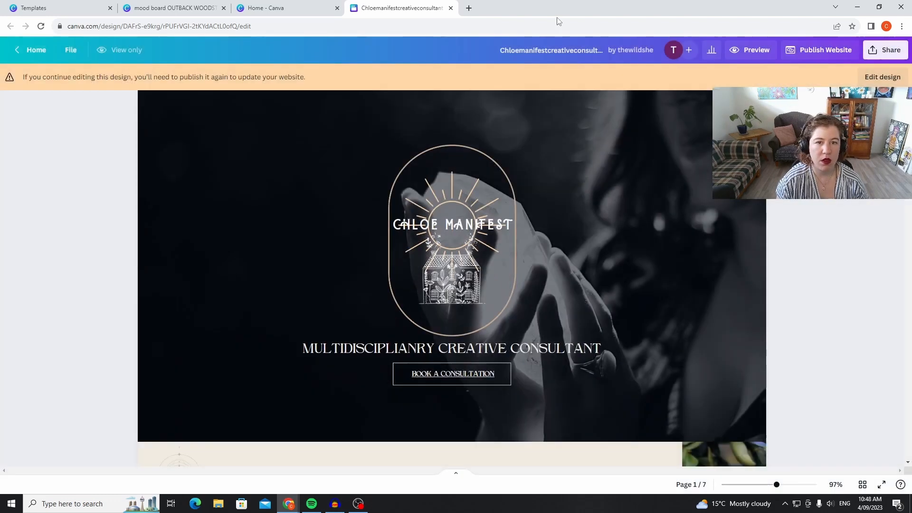
left_click(450, 9)
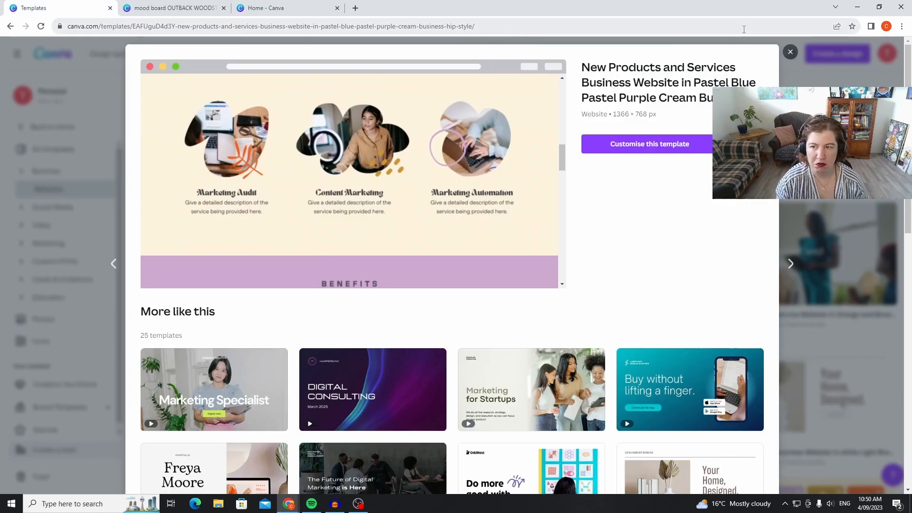
Close the open template's preview and create a blank Business Website design from the template gallery.
left_click(788, 58)
scroll(340, 263, "up", 10)
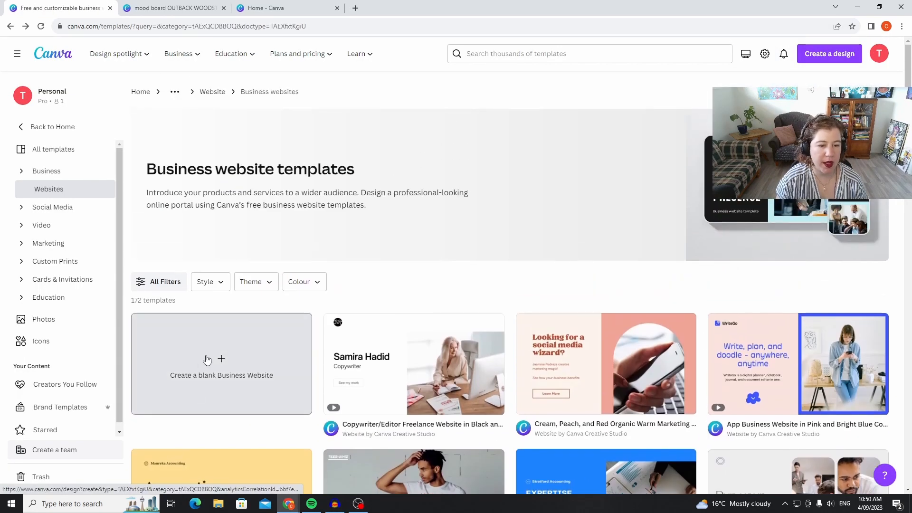
left_click(207, 360)
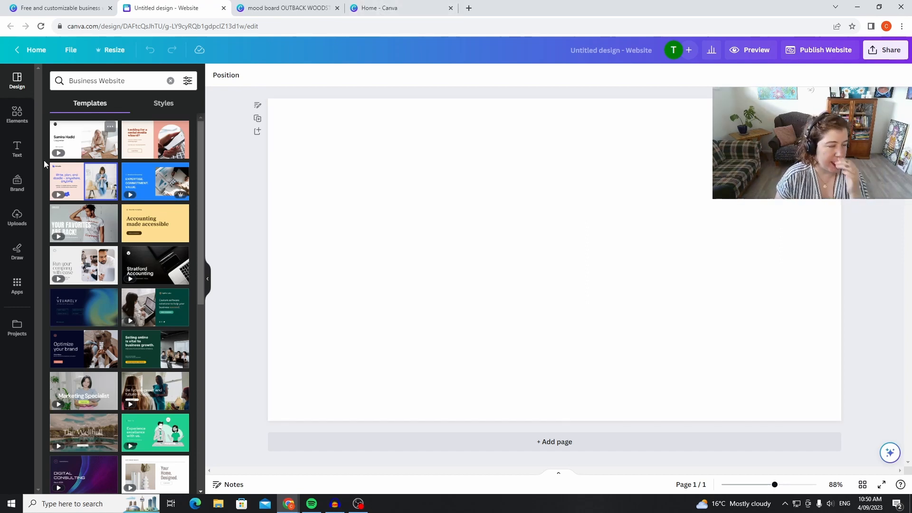
Add the uploaded photo of birds in a blue sky to the blank page and place it over the page's right side.
left_click(19, 113)
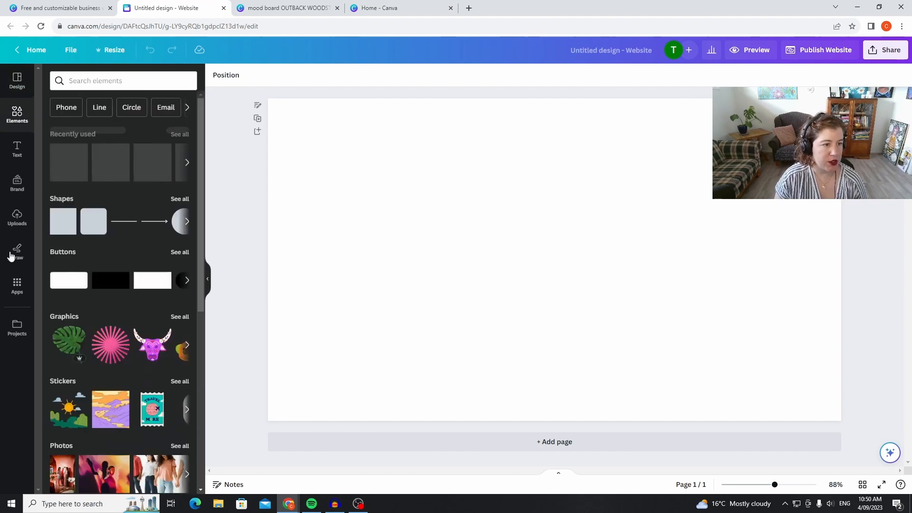
left_click(17, 218)
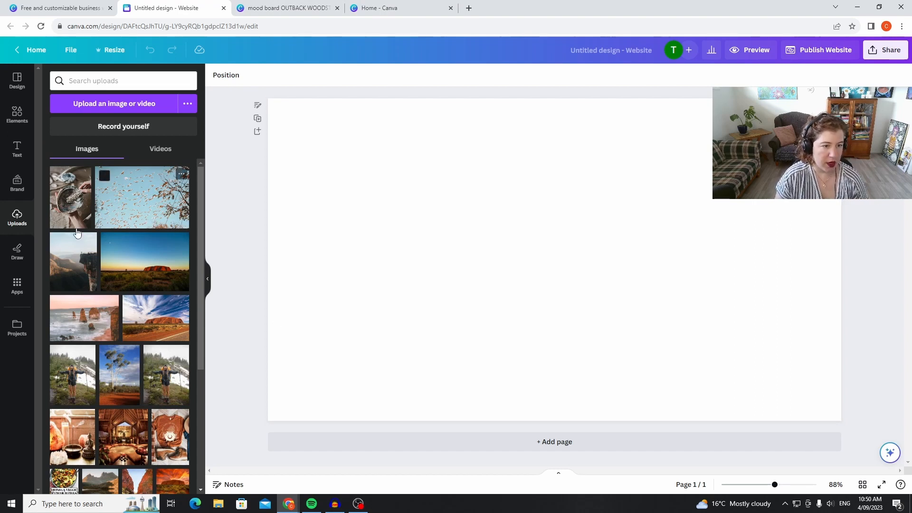
left_click(148, 192)
left_click_drag(537, 301, 695, 287)
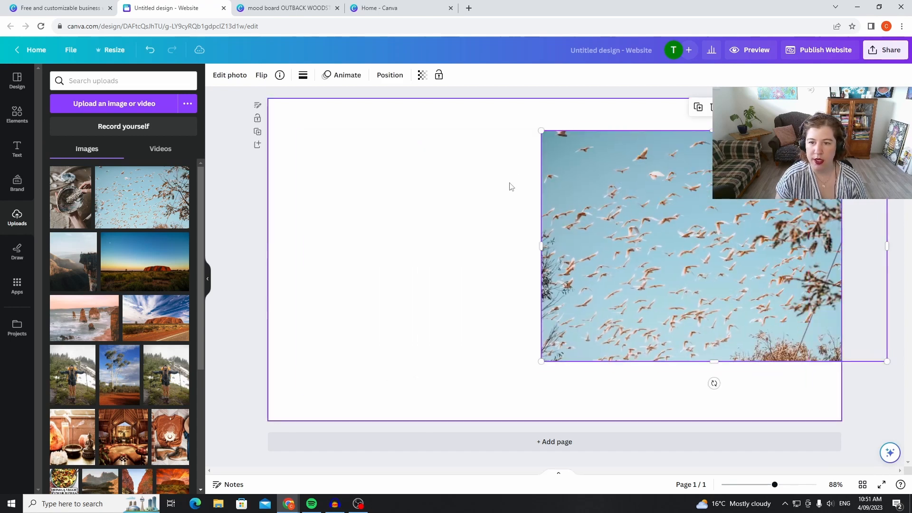
Enlarge the birds photo to span the page's full height while covering roughly its right-hand two thirds.
left_click_drag(540, 129, 407, 98)
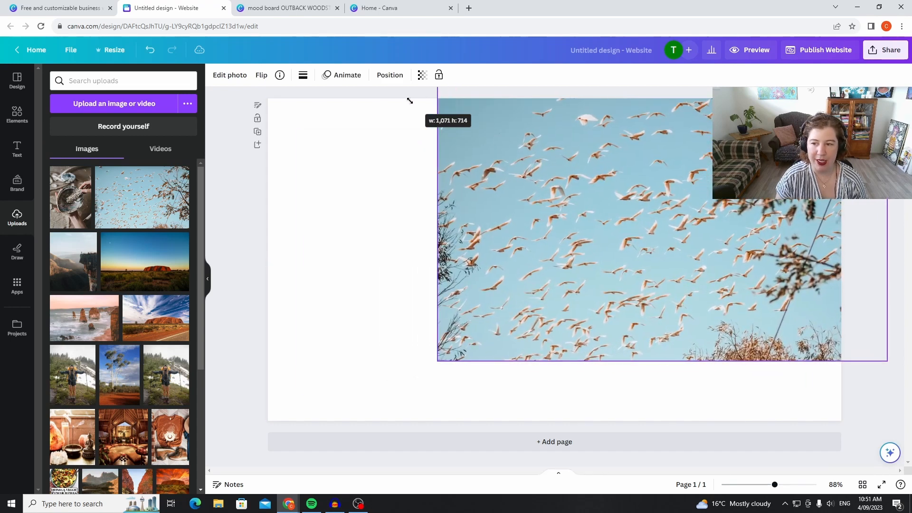
left_click_drag(679, 245, 759, 287)
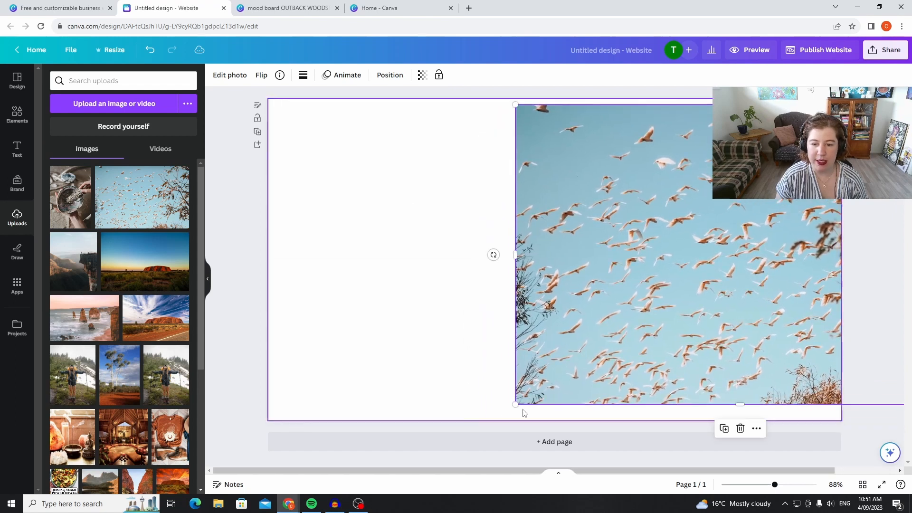
left_click_drag(516, 403, 468, 436)
mouse_move(581, 353)
left_mouse_down()
mouse_move(589, 338)
mouse_move(612, 338)
mouse_move(578, 339)
mouse_move(593, 340)
left_mouse_up()
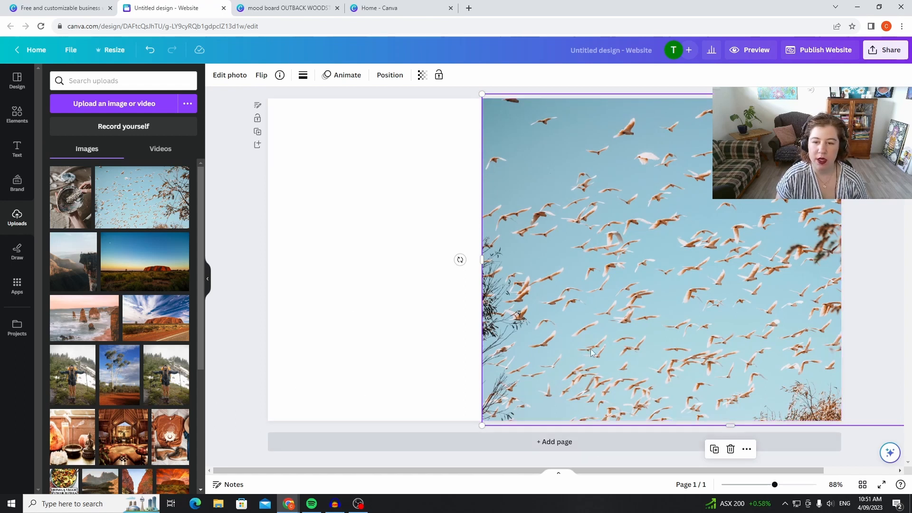
Align the birds photo with the page's left edge and enlarge it to cover the whole page.
left_click_drag(796, 253, 582, 251)
left_click_drag(763, 425, 877, 432)
left_click_drag(747, 337, 744, 313)
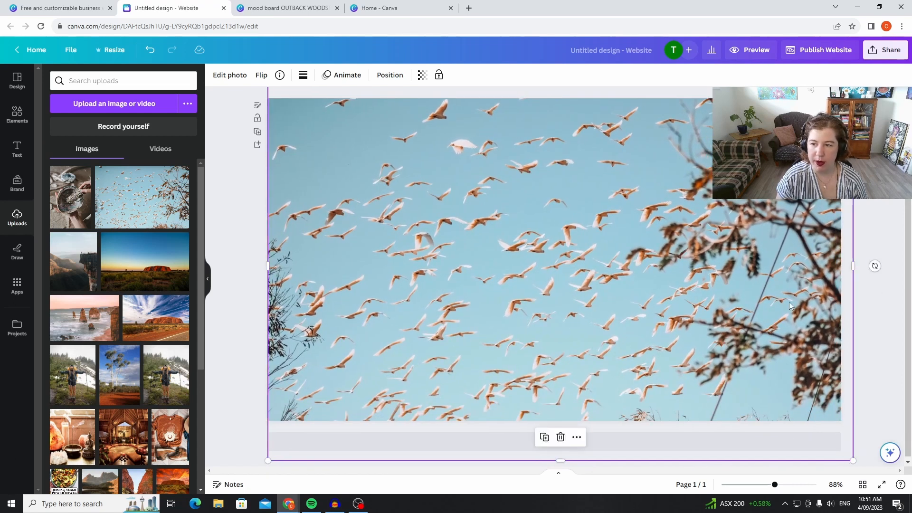
Scale the birds photo down slightly and re-centre it on the page, leaving narrow white margins at both sides.
left_click(884, 222)
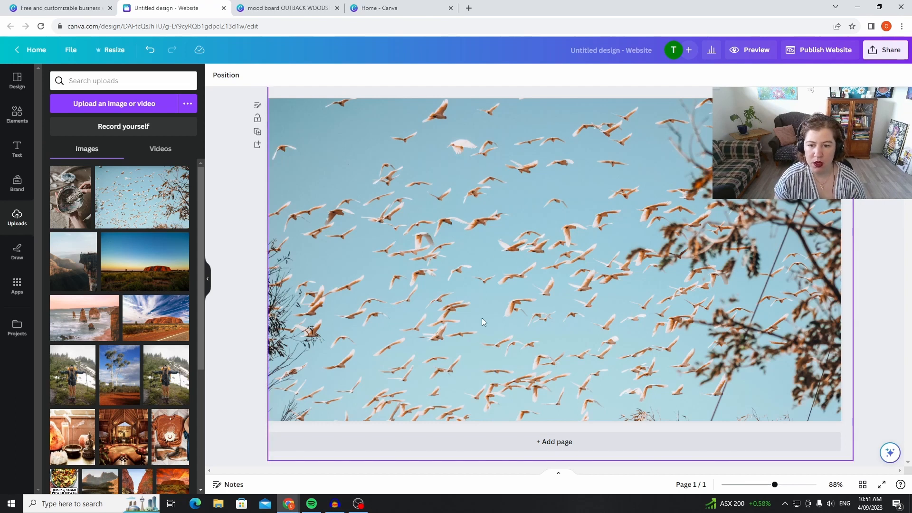
left_click(543, 191)
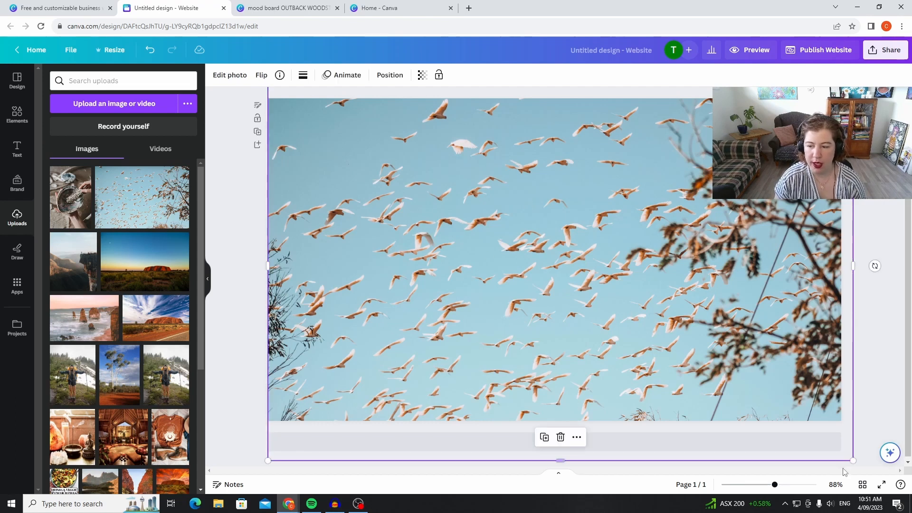
left_click_drag(852, 461, 816, 436)
left_click_drag(674, 332, 682, 339)
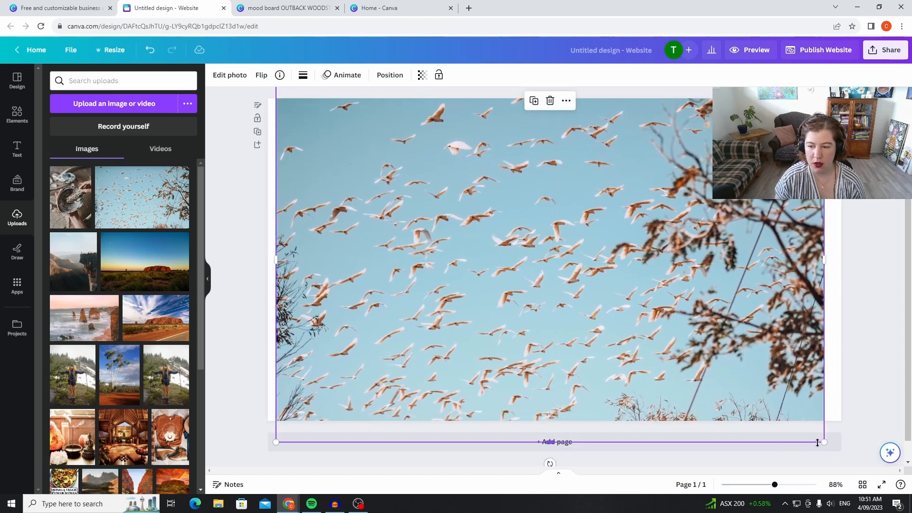
Enlarge the birds photo beyond the page's edges and re-centre it so it fills the whole page without white margins.
left_click_drag(824, 442, 886, 488)
left_click_drag(713, 322, 687, 322)
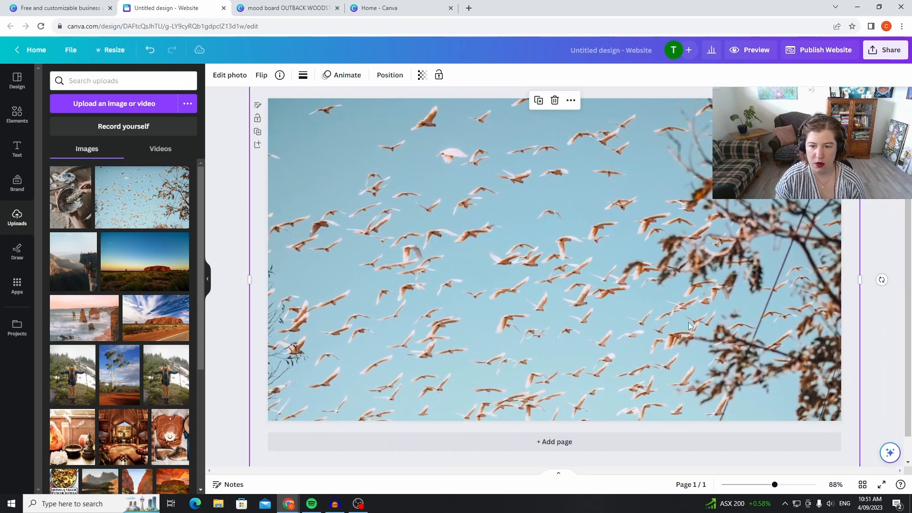
left_click(223, 235)
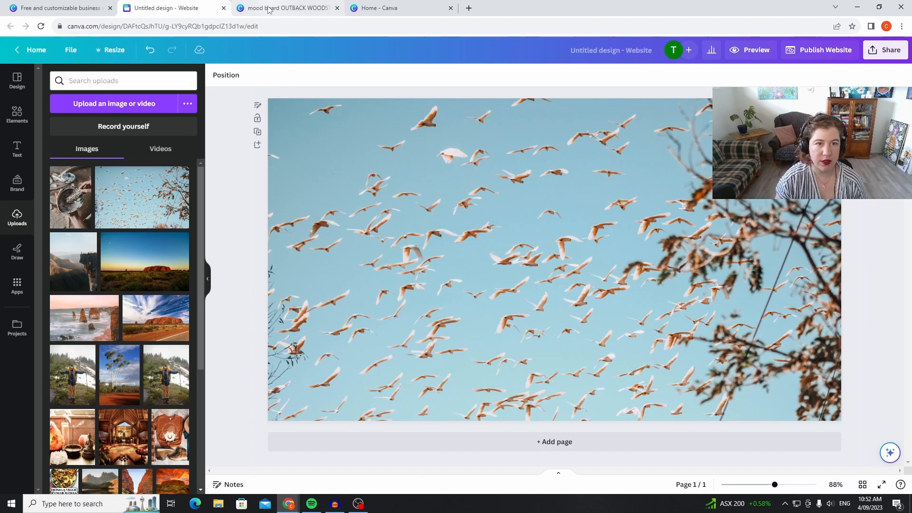
In the OUTBACK WOODSTOCK mood board, move the House of Healing logo group into the blank area below the collage and copy it.
left_click(285, 8)
left_click(555, 232)
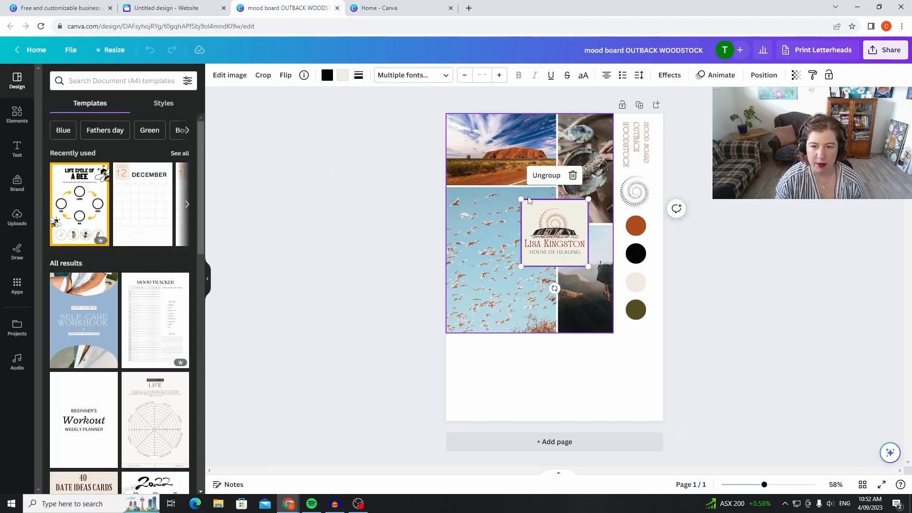
left_click_drag(552, 228, 566, 361)
right_click(567, 361)
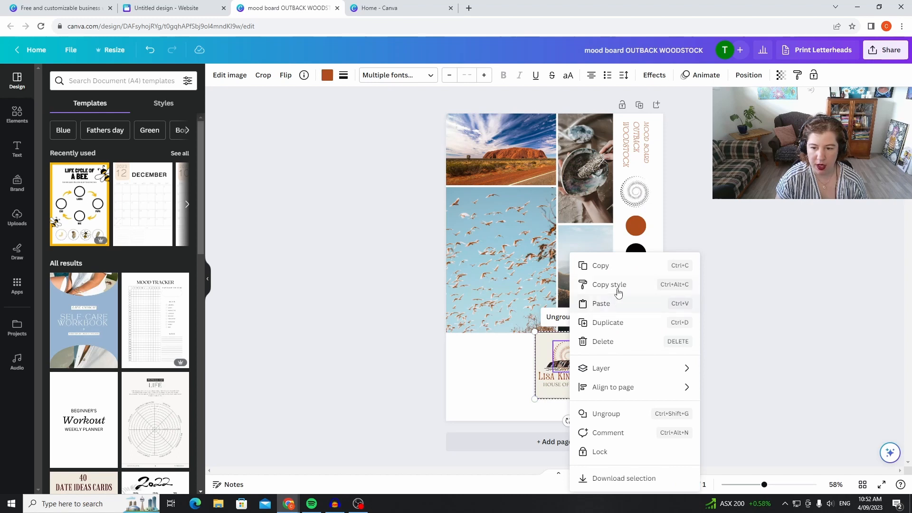
left_click(599, 265)
Return to the untitled website design and paste the copied logo group onto the birds page.
left_click(380, 8)
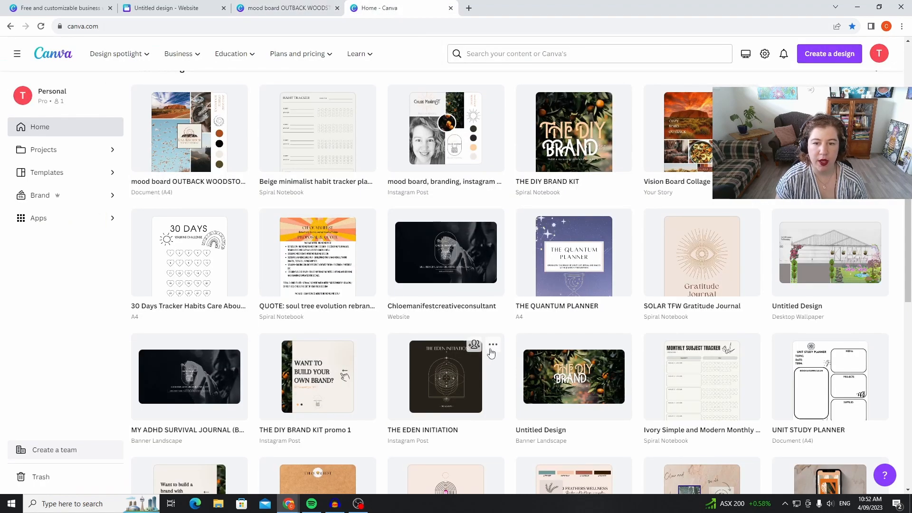
left_click(167, 8)
right_click(568, 249)
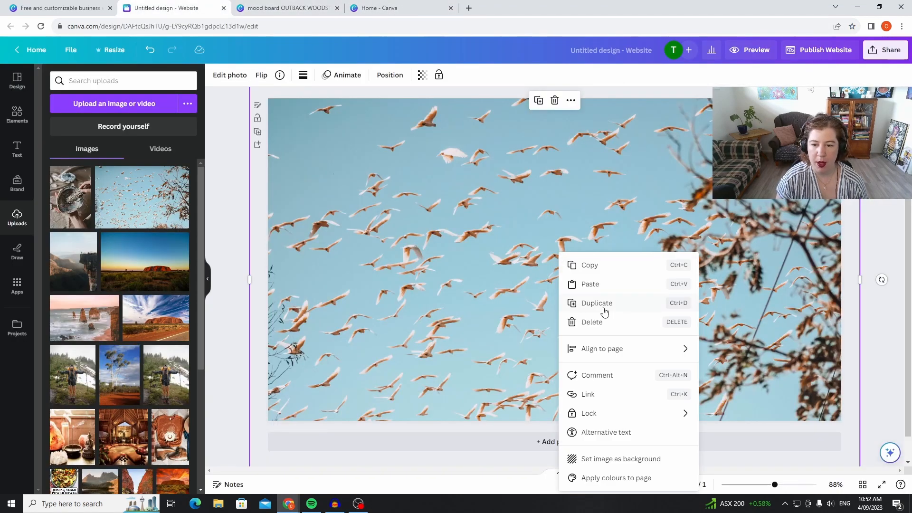
left_click(621, 285)
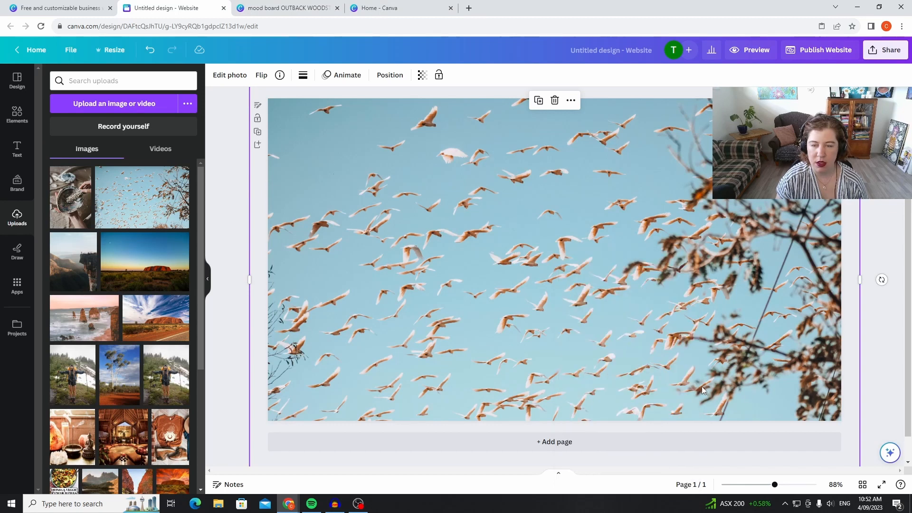
Move the pasted logo to the centre of the page and enlarge it to about half the page's height.
left_click_drag(321, 144, 557, 259)
left_click_drag(507, 208, 448, 149)
left_click_drag(560, 262, 583, 290)
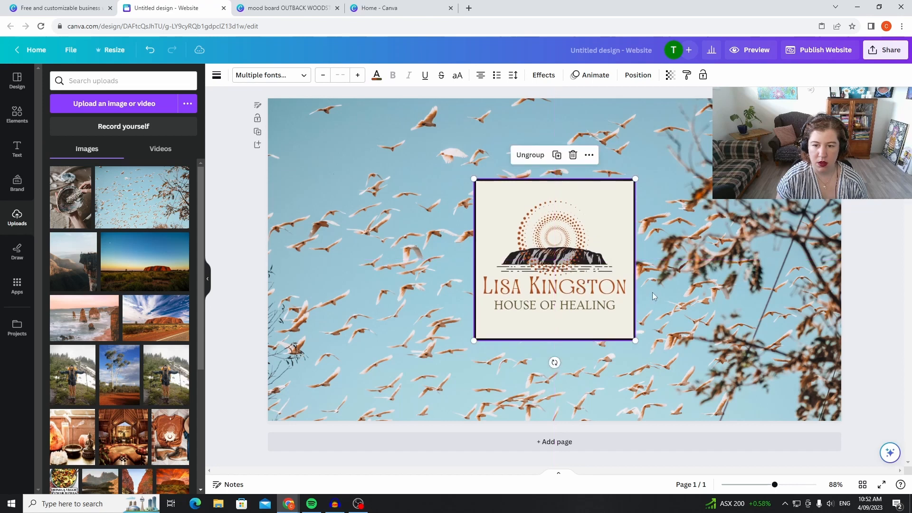
left_click(894, 287)
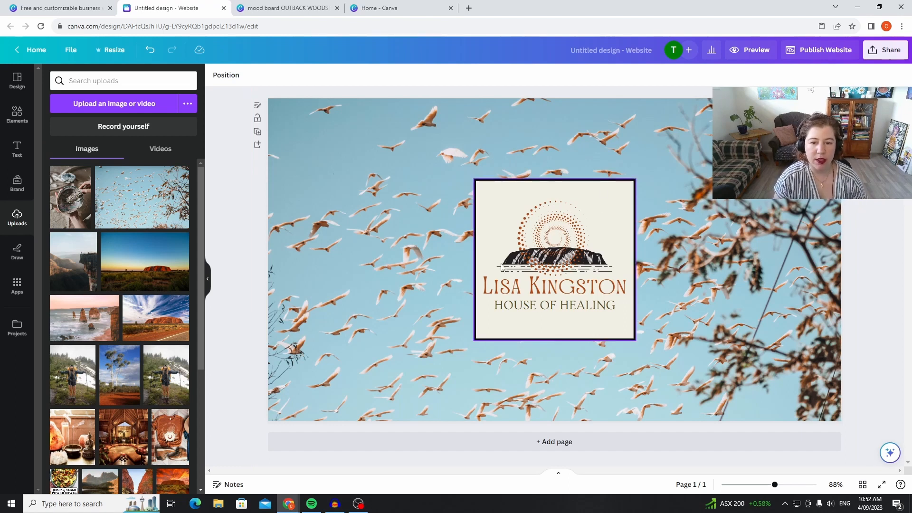
Ungroup the centred logo into its separate elements.
right_click(568, 285)
left_click(585, 198)
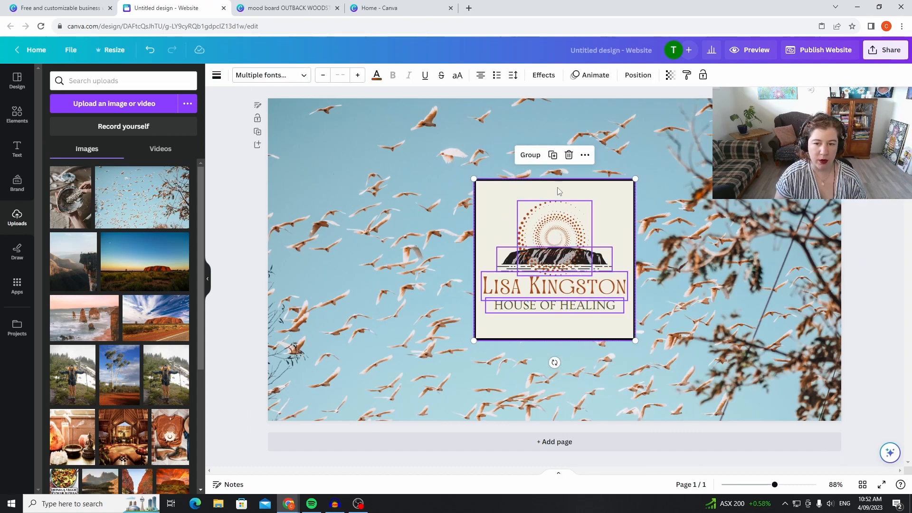
left_click_drag(557, 235, 592, 227)
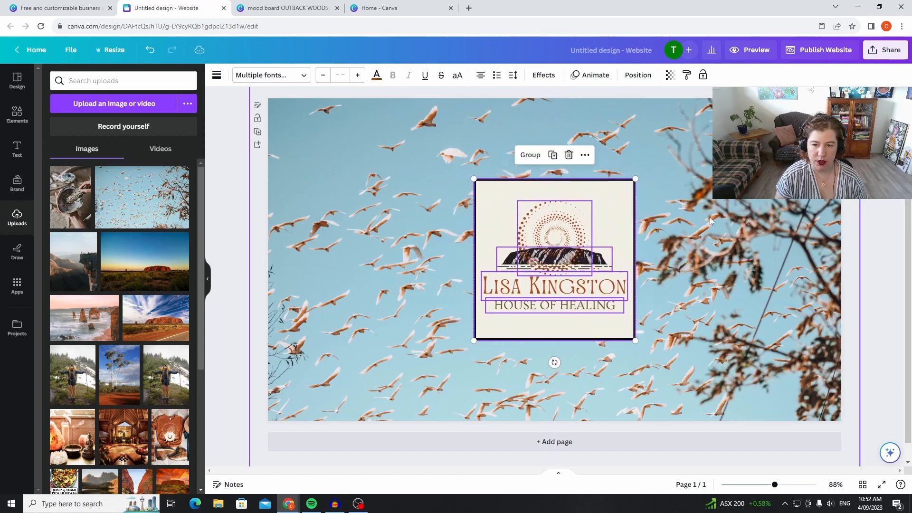
Set the birds background photo's transparency to 76.
left_click(725, 231)
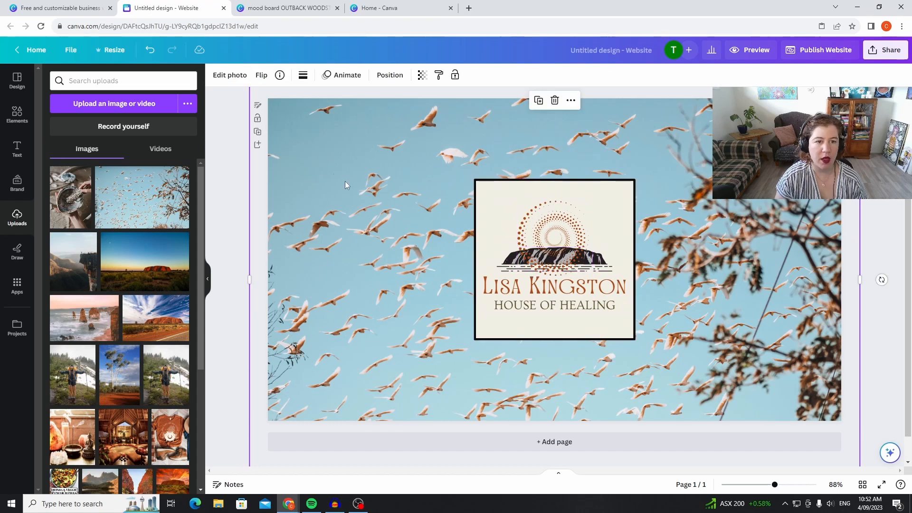
left_click(229, 80)
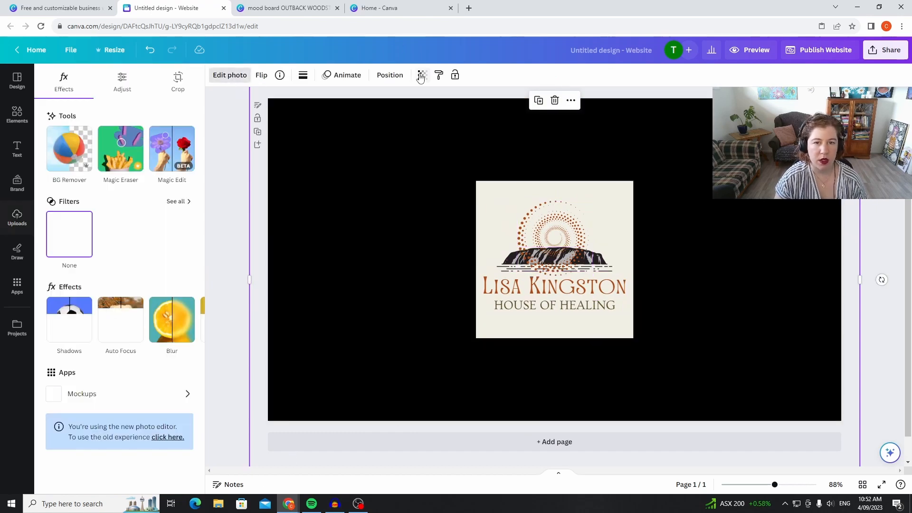
left_click(421, 76)
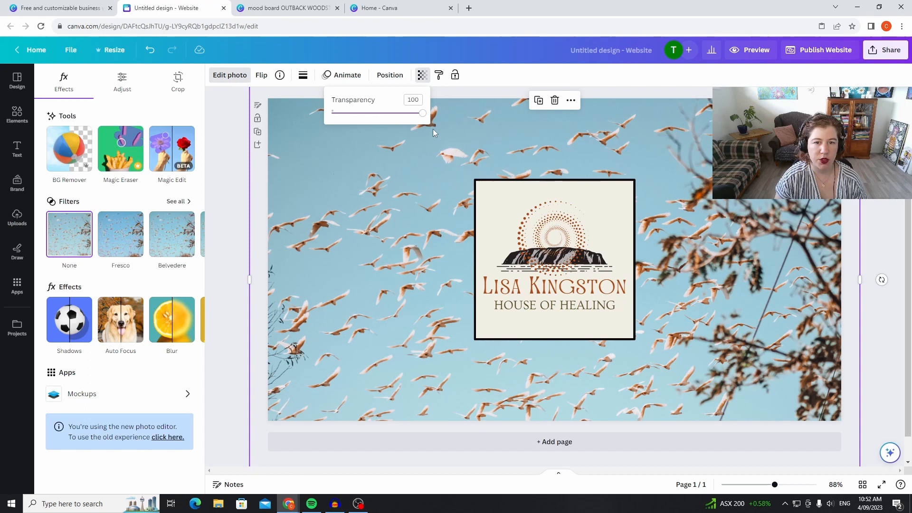
left_click_drag(422, 113, 397, 122)
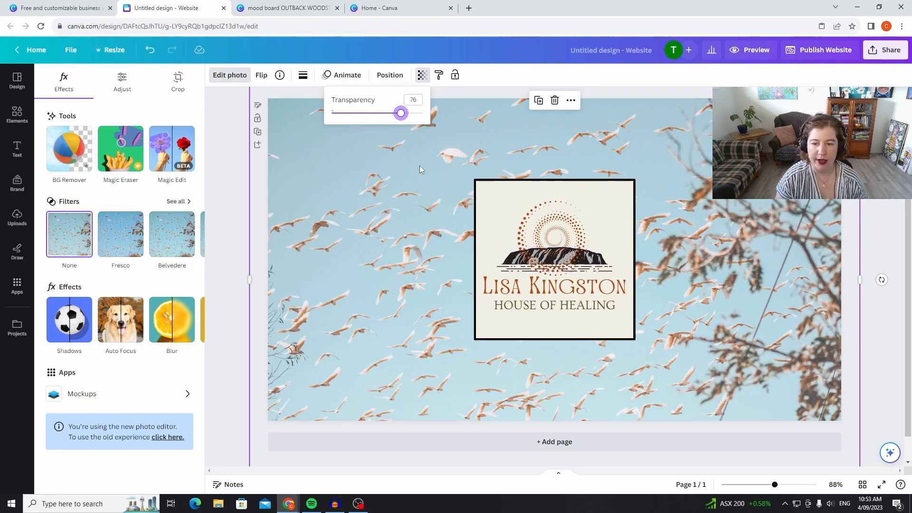
left_click(882, 280)
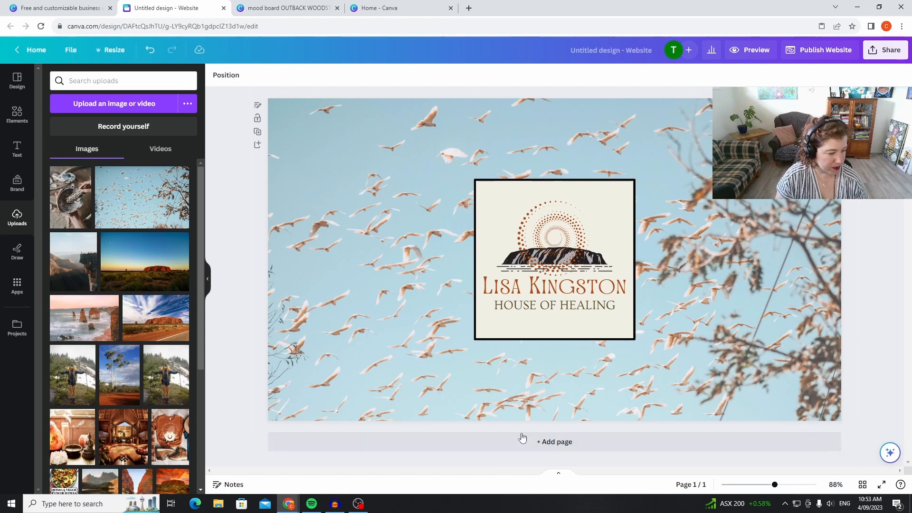
Add a blank second page and upload the beach portrait photo, today's only file in the Downloads folder.
left_click(566, 443)
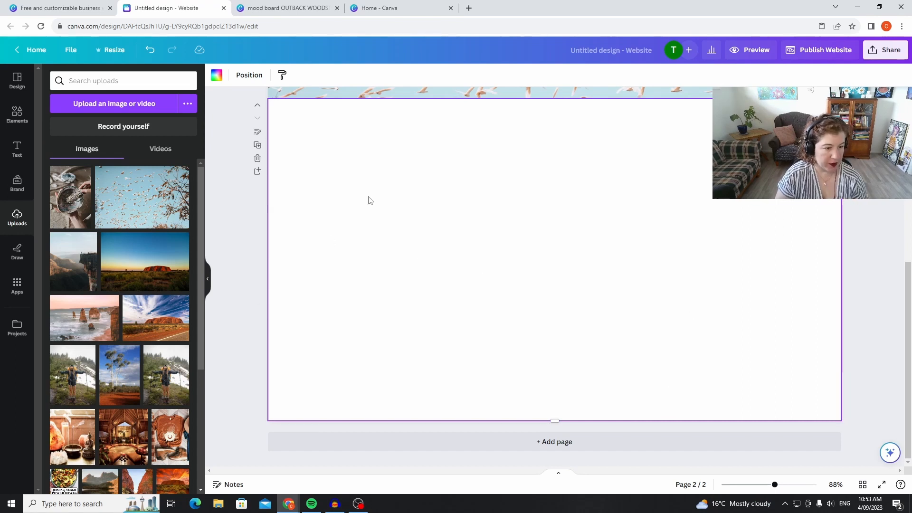
scroll(79, 402, "down", 2)
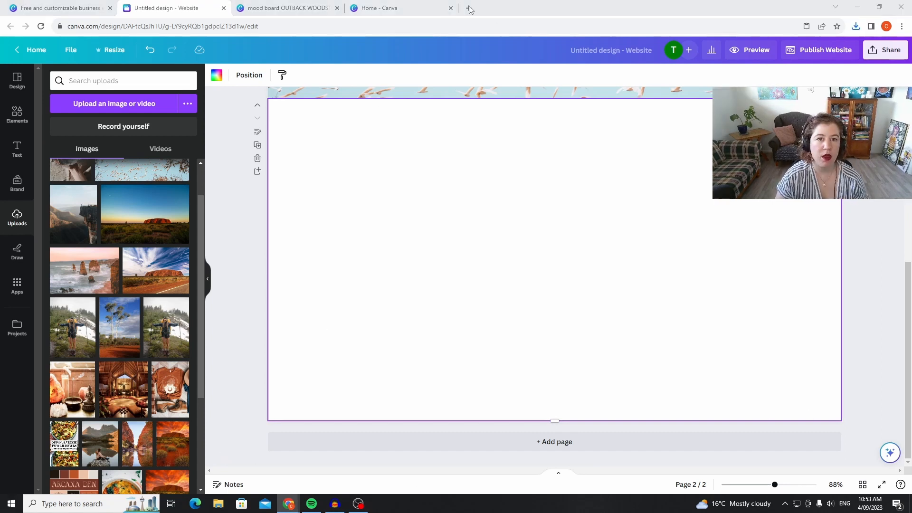
left_click(123, 110)
left_click(127, 97)
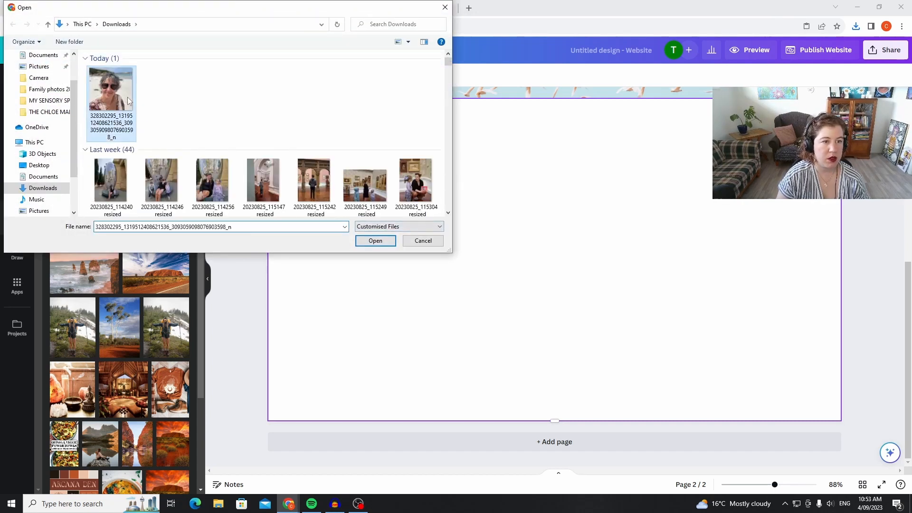
left_click(375, 241)
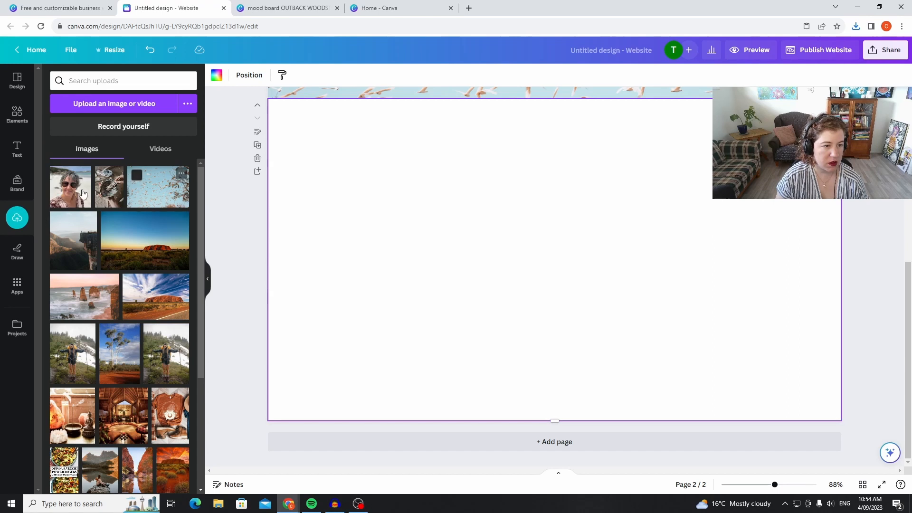
Place the beach portrait on the second page, scale it to about half the page's height, and position it left of centre, vertically centred.
left_click_drag(56, 171, 339, 163)
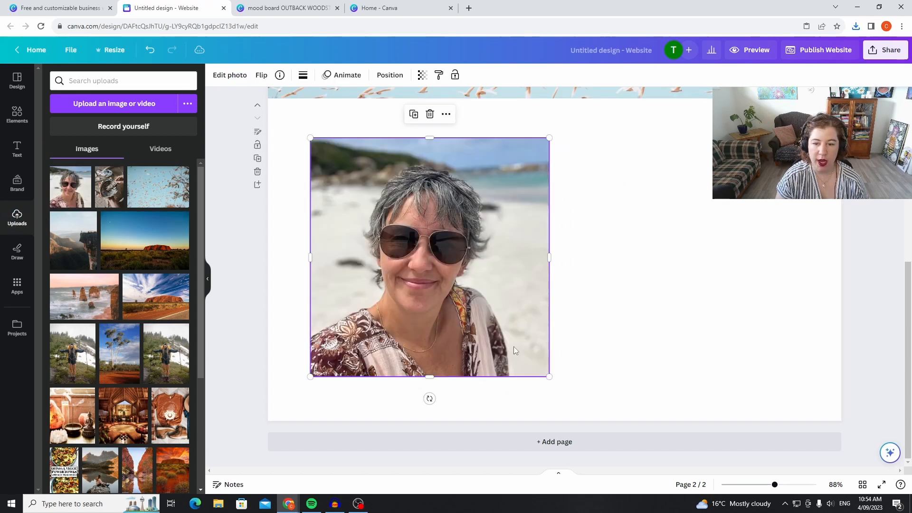
left_click_drag(548, 376, 471, 302)
left_click_drag(426, 246, 457, 287)
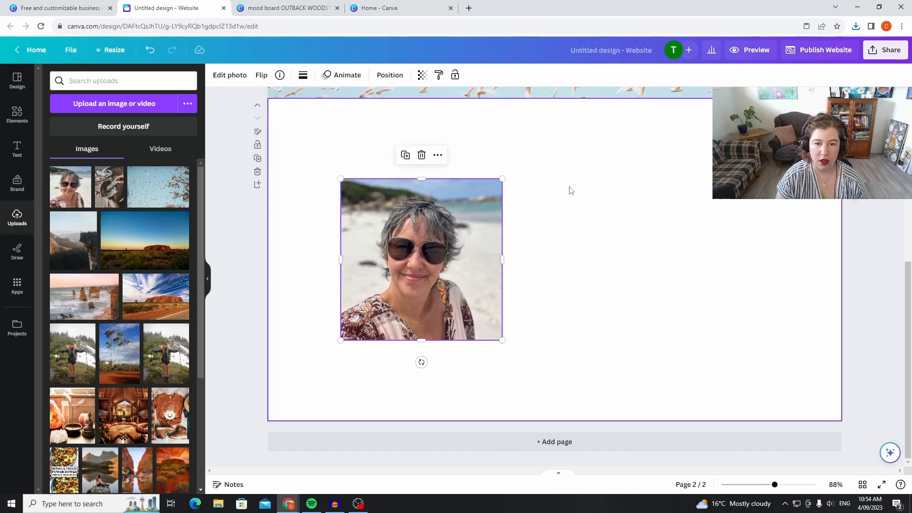
left_click(235, 254)
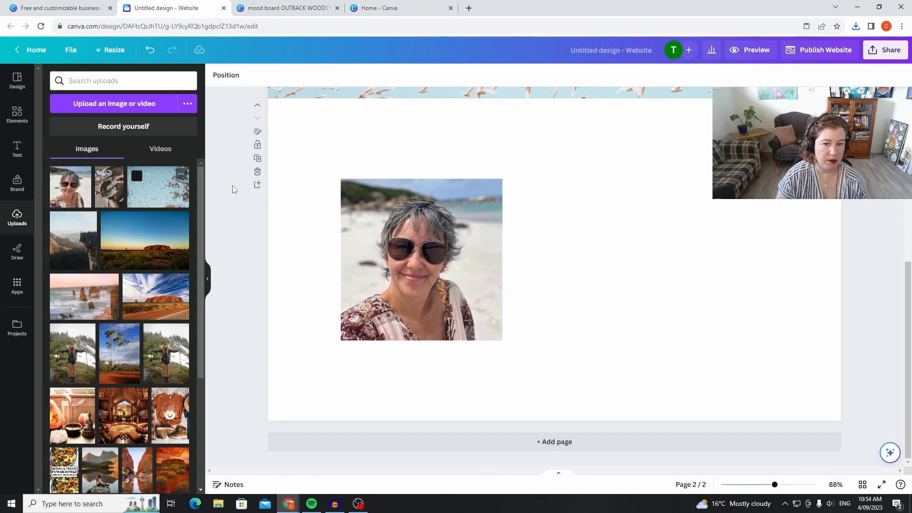
Copy the name text from the first page's logo onto the second page and place it just above the portrait.
scroll(641, 127, "up", 4)
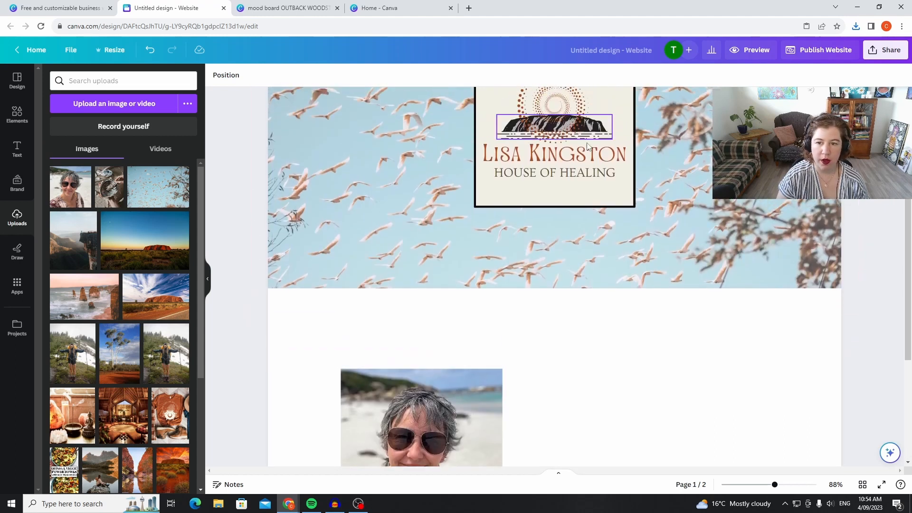
left_click(582, 160)
right_click(582, 160)
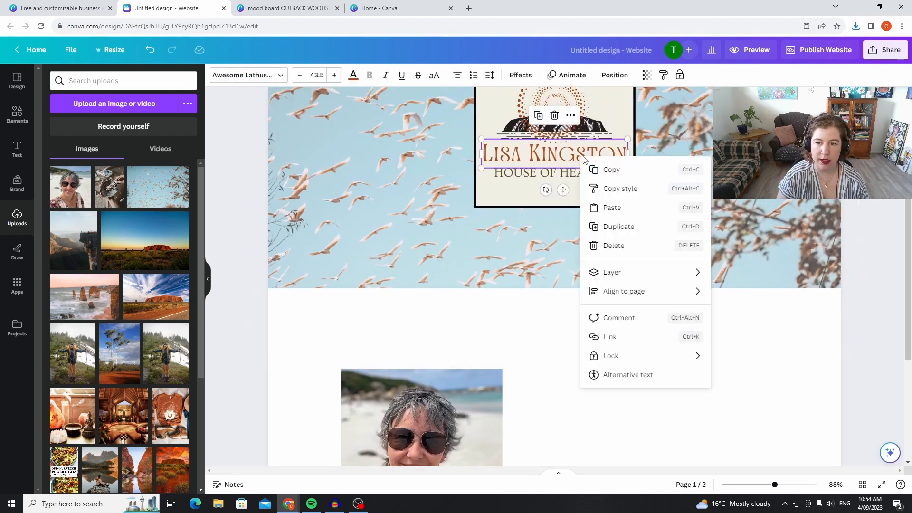
left_click(622, 170)
right_click(483, 331)
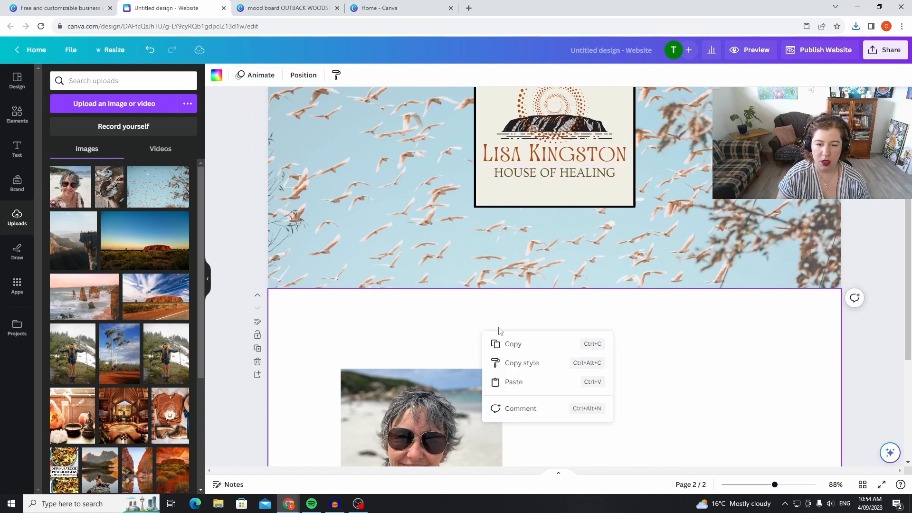
left_click(541, 382)
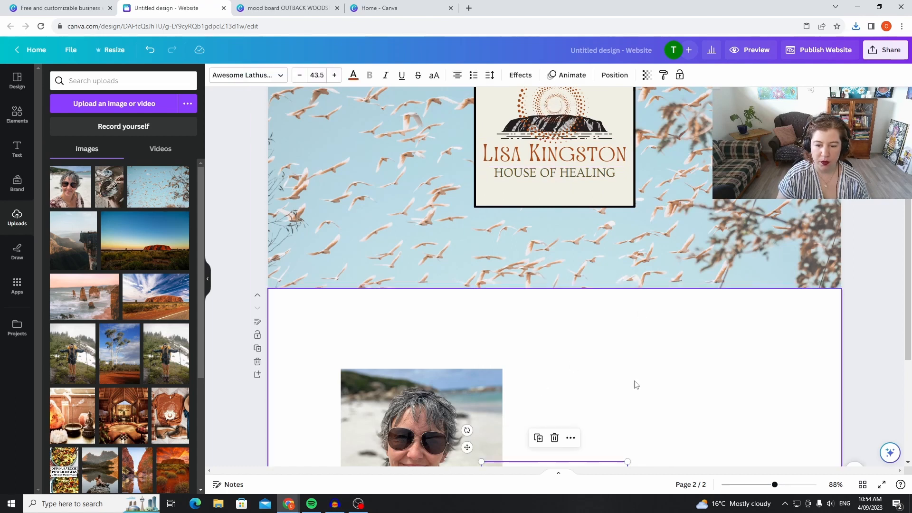
scroll(617, 380, "down", 2)
left_click_drag(595, 377, 459, 247)
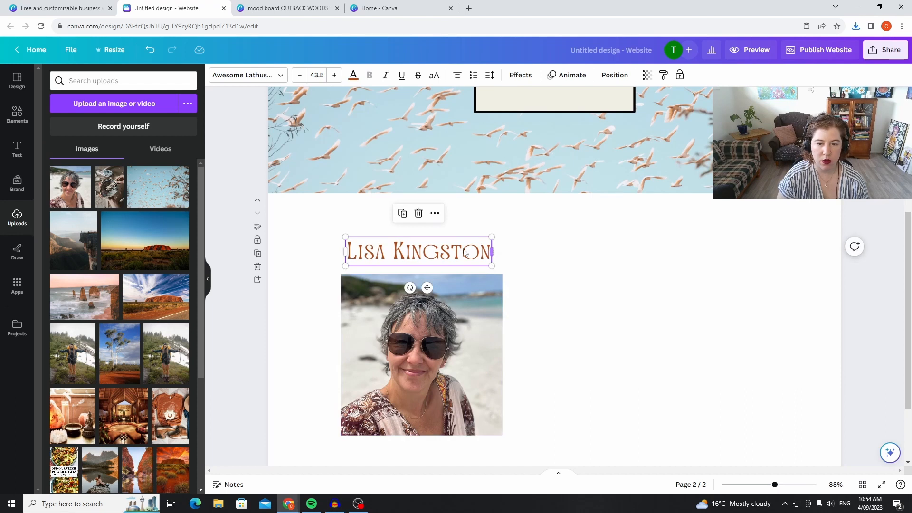
Increase the name heading's font size to 51.5 and widen its text box so the name fits on one line.
left_click(334, 75)
left_click(335, 75)
left_click(335, 75)
left_click(335, 75)
left_click(335, 75)
left_click(334, 75)
left_click(335, 75)
left_click(334, 75)
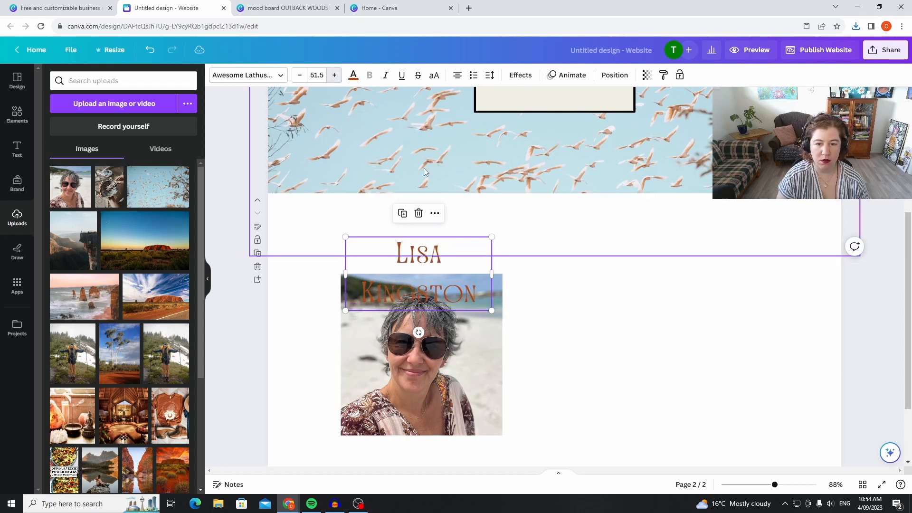
left_click_drag(491, 273, 522, 260)
Shift the portrait and the name heading slightly down the page, keeping the heading centred just above the photo.
scroll(480, 327, "down", 1)
left_click_drag(480, 331, 480, 350)
left_click_drag(474, 205, 473, 221)
left_click(711, 379)
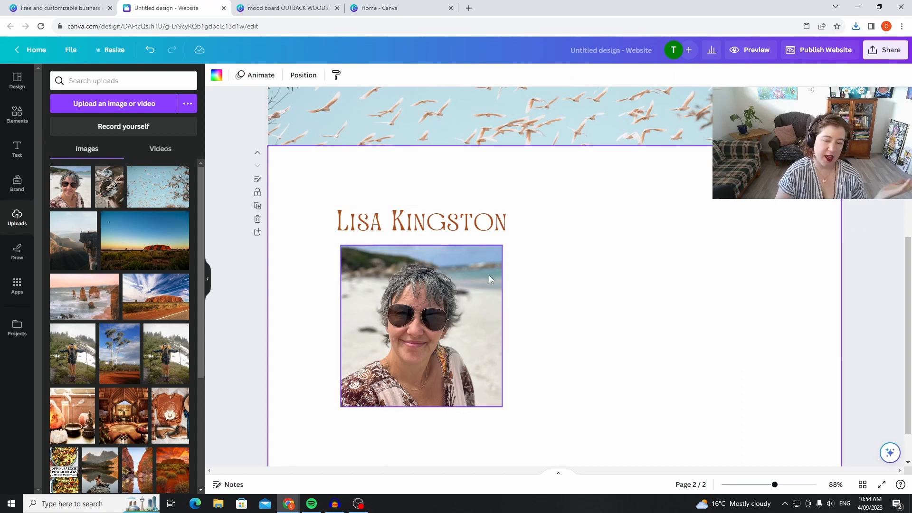
Add a solid black border around the portrait photo to match the logo's frame.
scroll(601, 319, "up", 2)
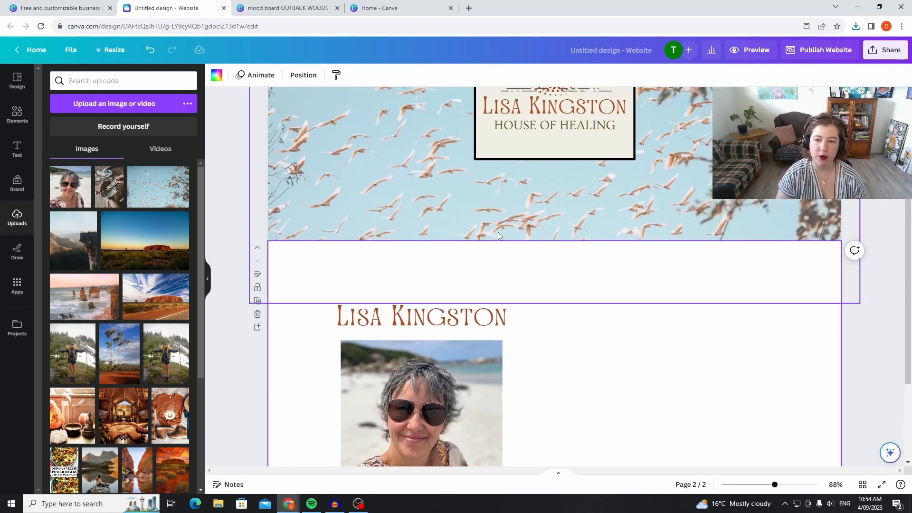
scroll(653, 352, "down", 3)
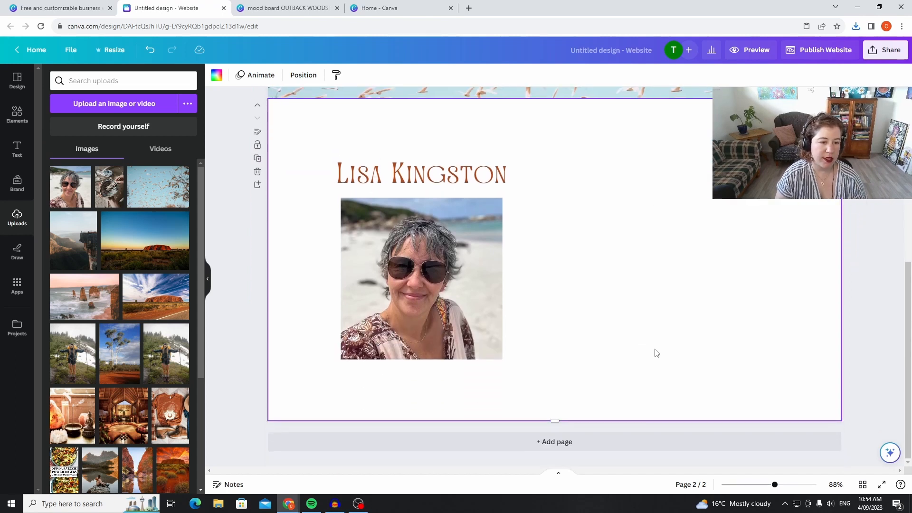
left_click(432, 263)
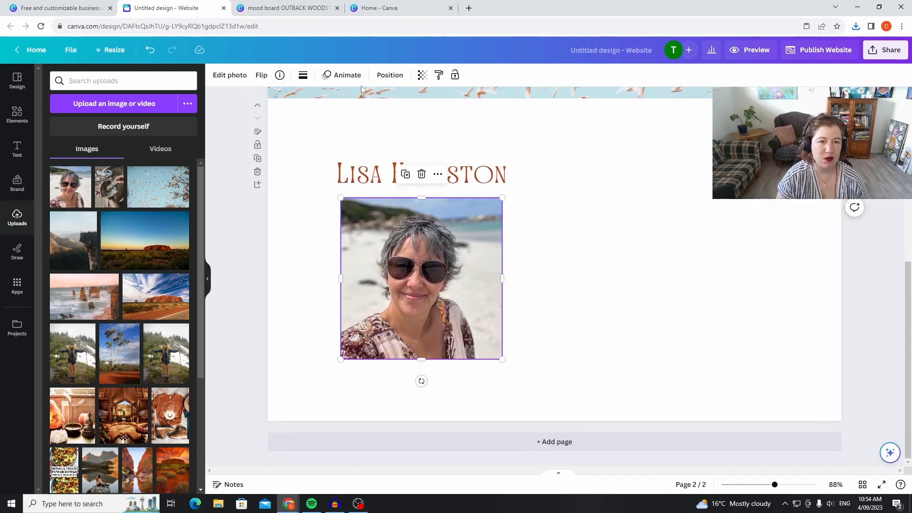
left_click(301, 76)
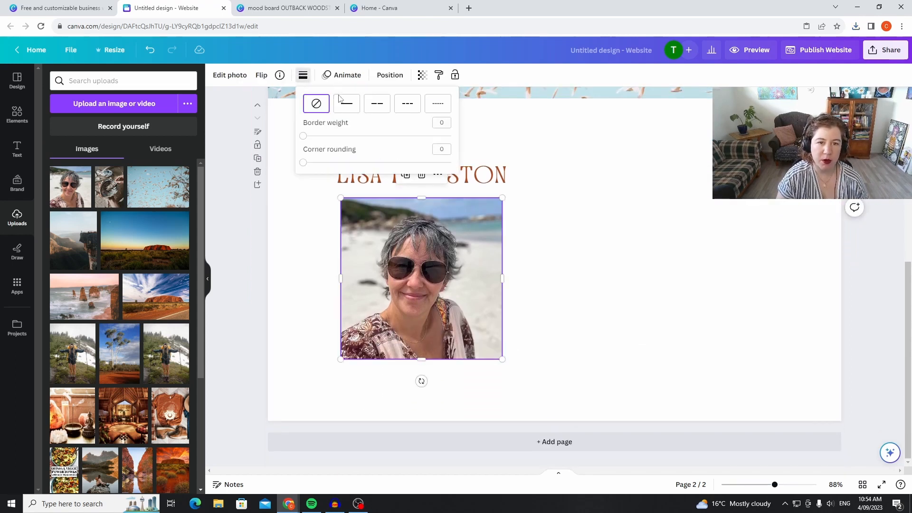
left_click(347, 104)
left_click(613, 216)
scroll(738, 260, "up", 3)
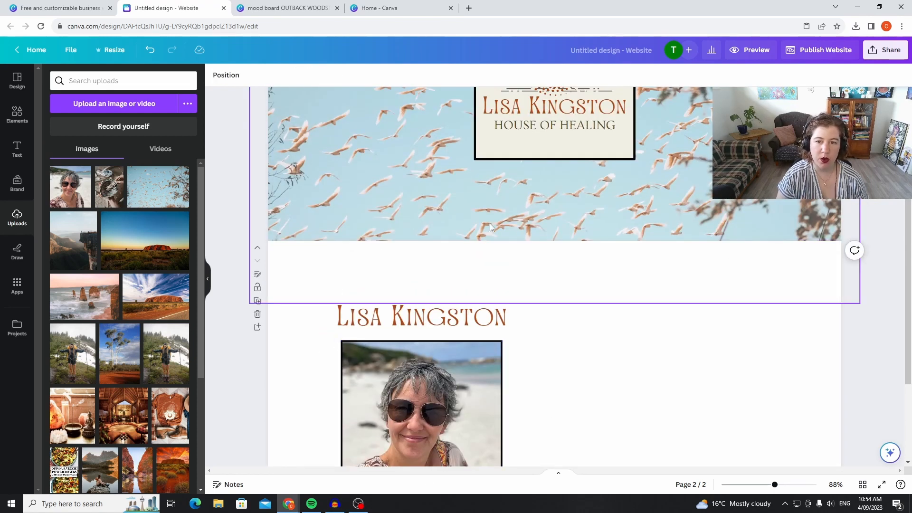
scroll(546, 218, "up", 2)
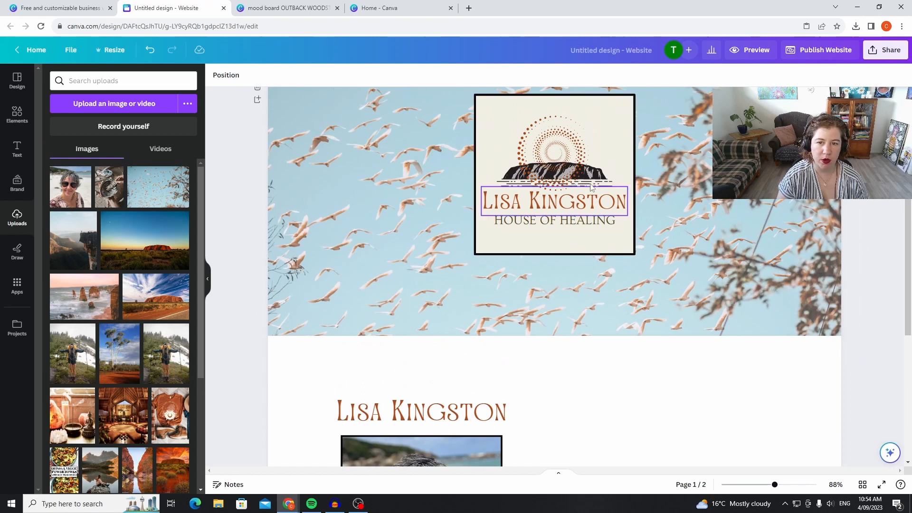
scroll(676, 266, "down", 5)
scroll(680, 267, "up", 5)
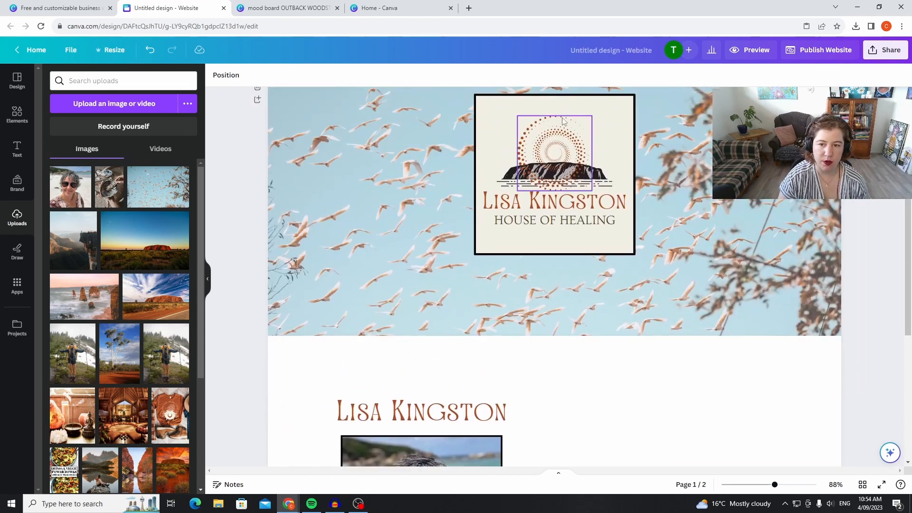
scroll(712, 346, "down", 2)
scroll(704, 332, "up", 2)
scroll(703, 319, "down", 5)
scroll(667, 292, "up", 1)
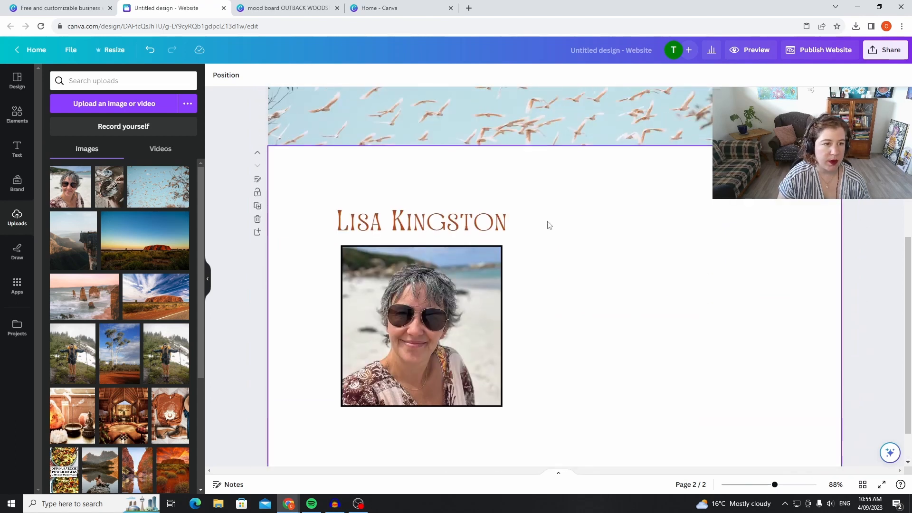
Add a heading text box to the second page, to the right of the name heading.
left_click(24, 149)
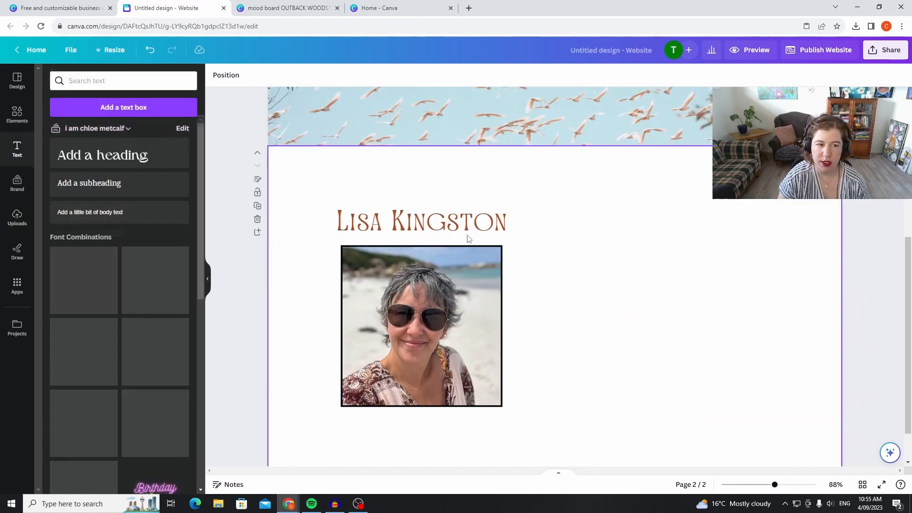
left_click(126, 154)
left_click_drag(579, 293, 703, 216)
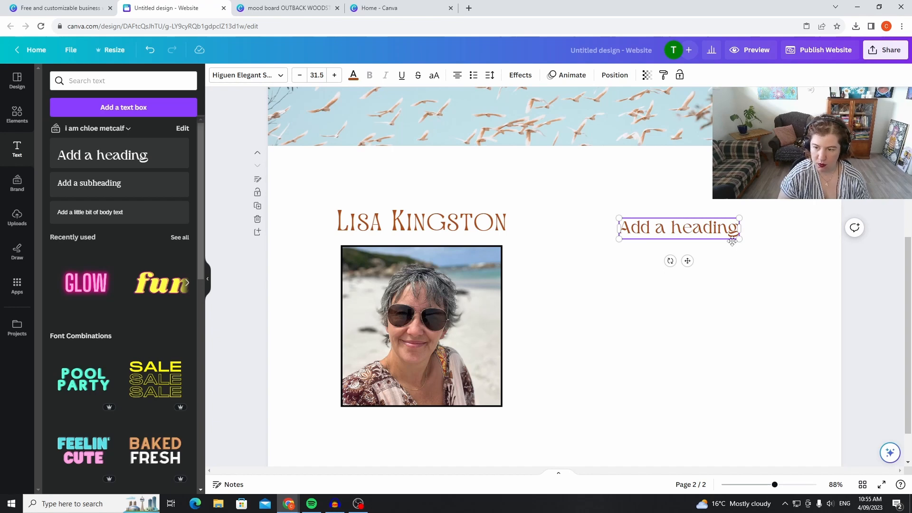
Replace the new heading's placeholder text with "Who am I?".
key("BackSpace")
key("BackSpace")
key("BackSpace")
key("BackSpace")
key("BackSpace")
key("BackSpace")
key("BackSpace")
key("BackSpace")
key("BackSpace")
key("BackSpace")
key("BackSpace")
key("BackSpace")
key("BackSpace")
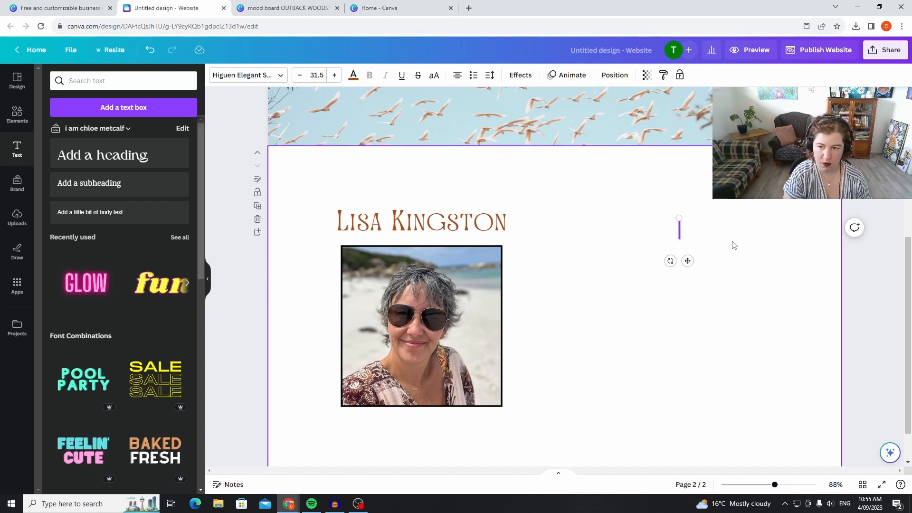
key("BackSpace")
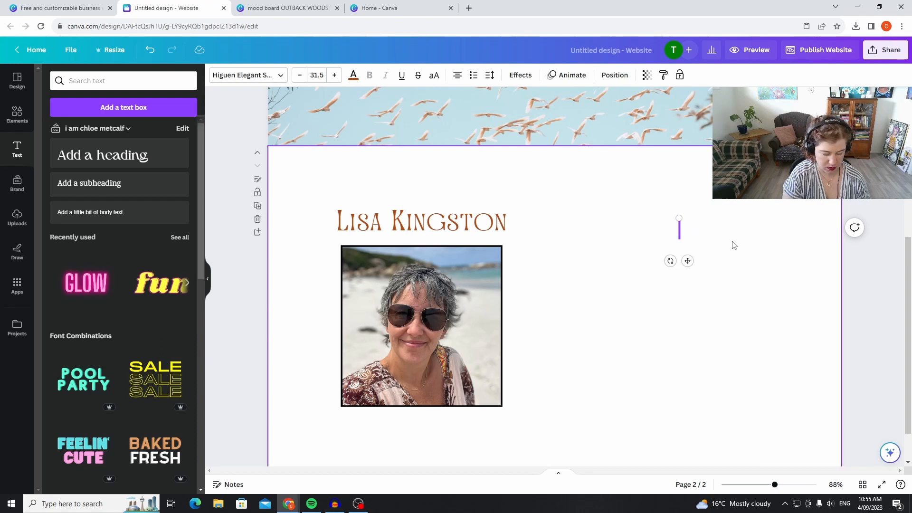
type("Wh")
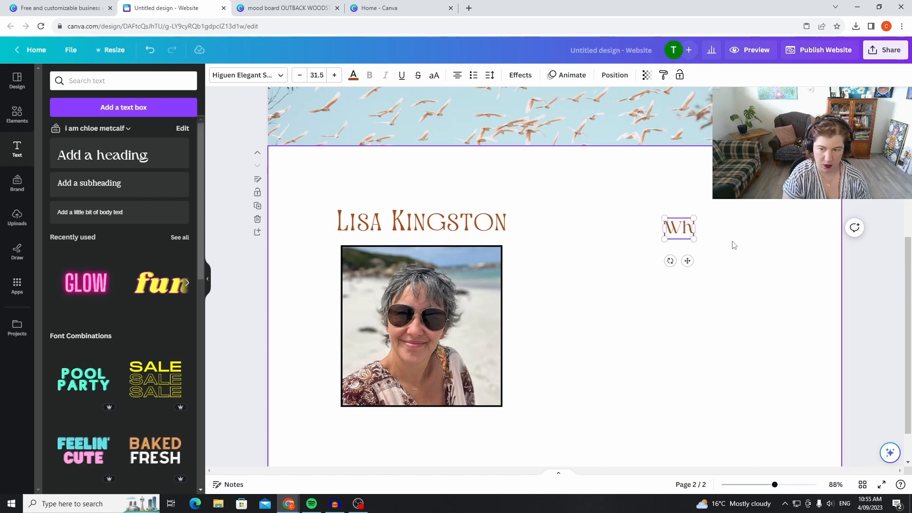
type("o am I?")
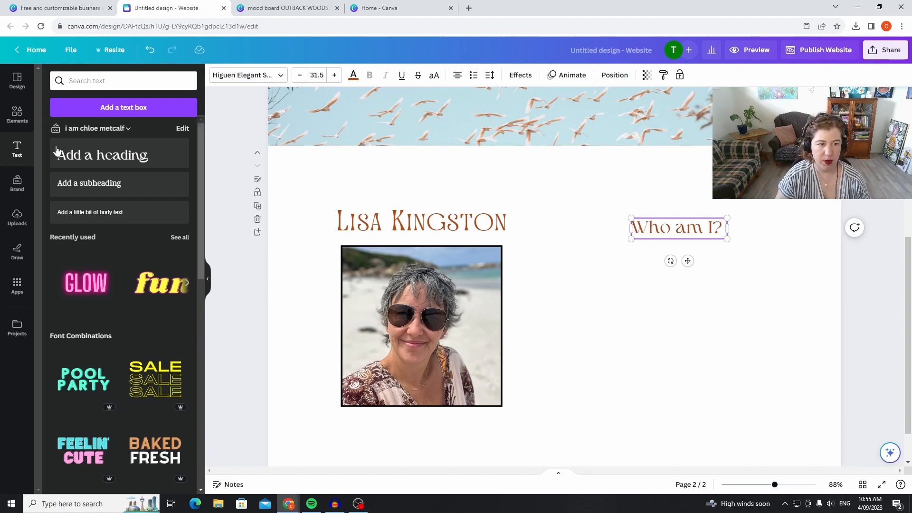
Change the new heading's text to "ABOUT".
left_click_drag(720, 230, 611, 229)
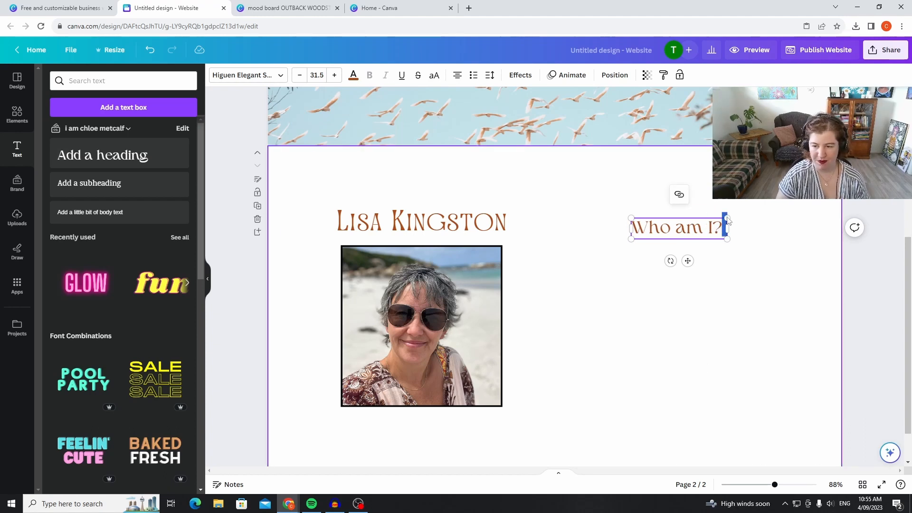
left_click_drag(698, 230, 632, 228)
type("ABOUT")
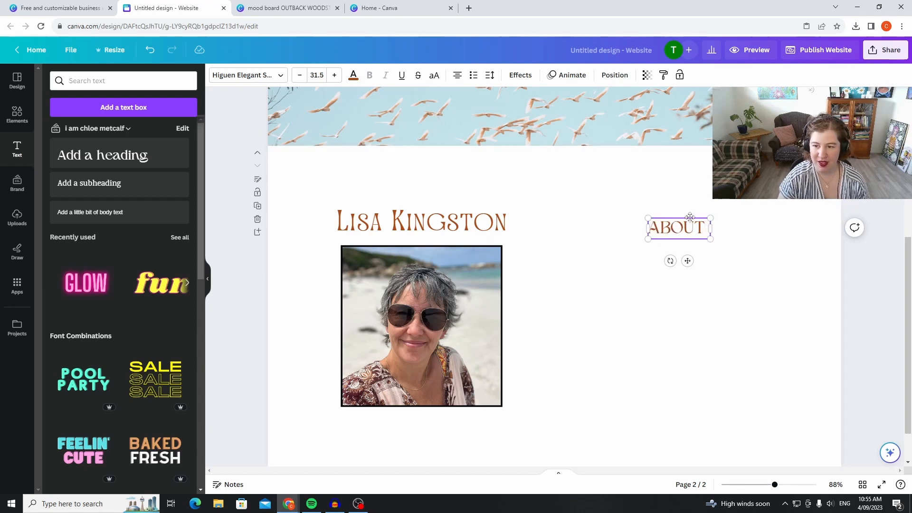
Place the ABOUT heading centred just above the name heading and reduce its font size to 18.5.
left_click_drag(690, 217, 433, 180)
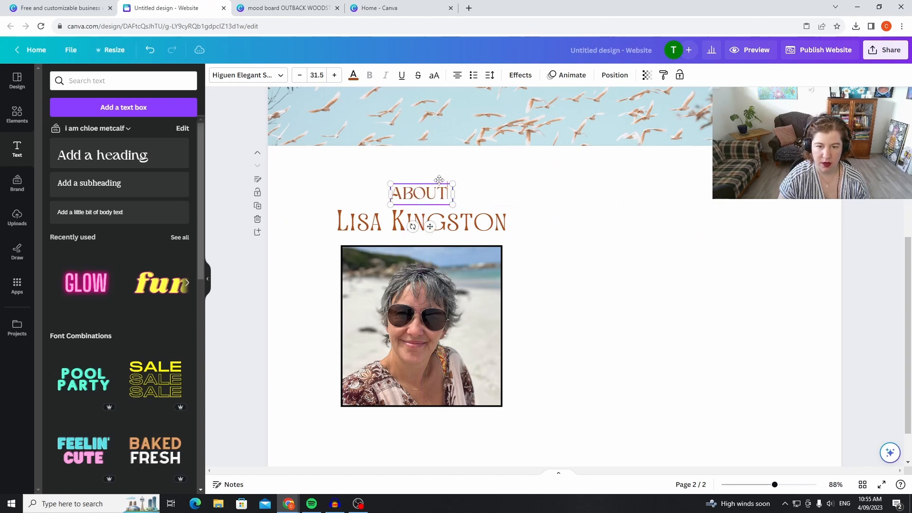
left_click(299, 76)
left_click(300, 76)
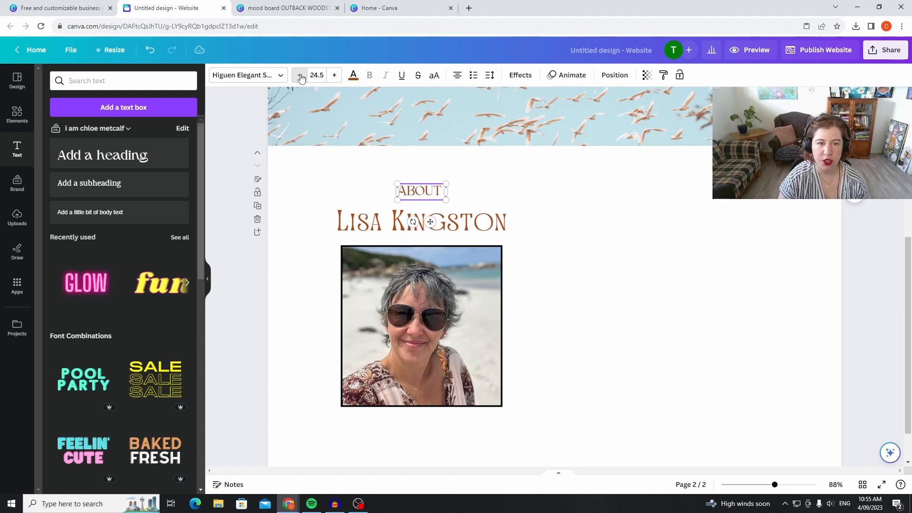
left_click(299, 76)
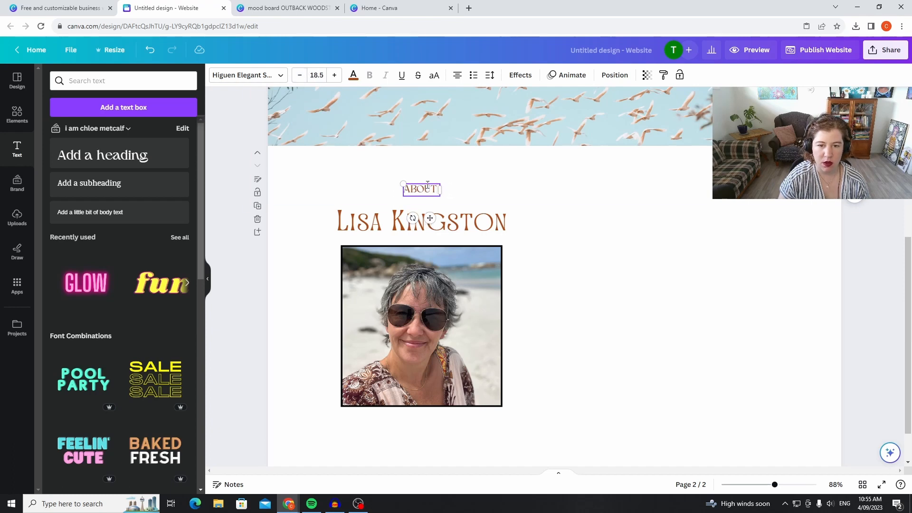
left_click(686, 321)
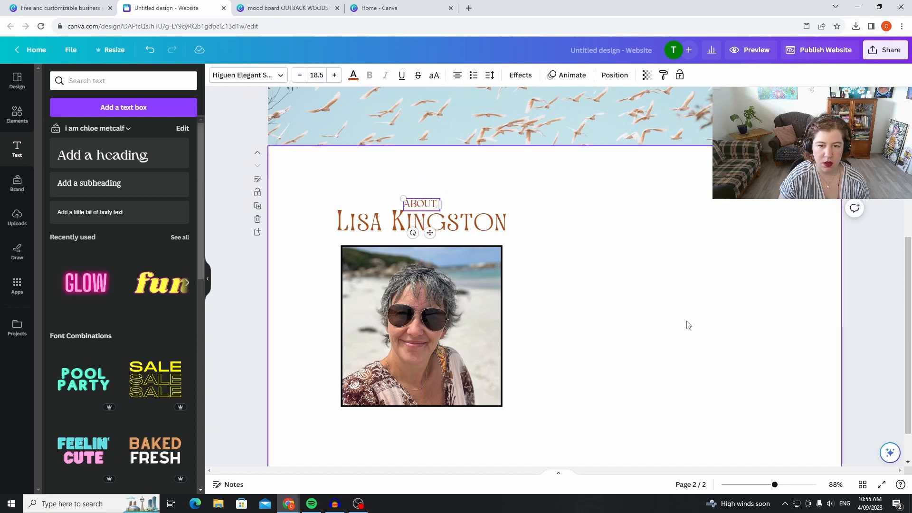
Add a subheading to the right of the portrait's name heading and enlarge it to font size 30.3.
left_click(172, 185)
left_click_drag(569, 297, 643, 219)
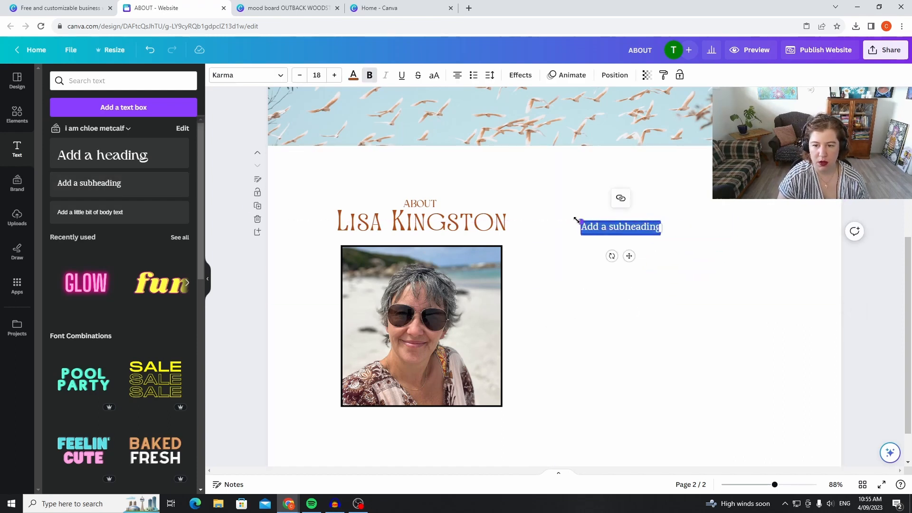
left_click_drag(573, 218, 526, 213)
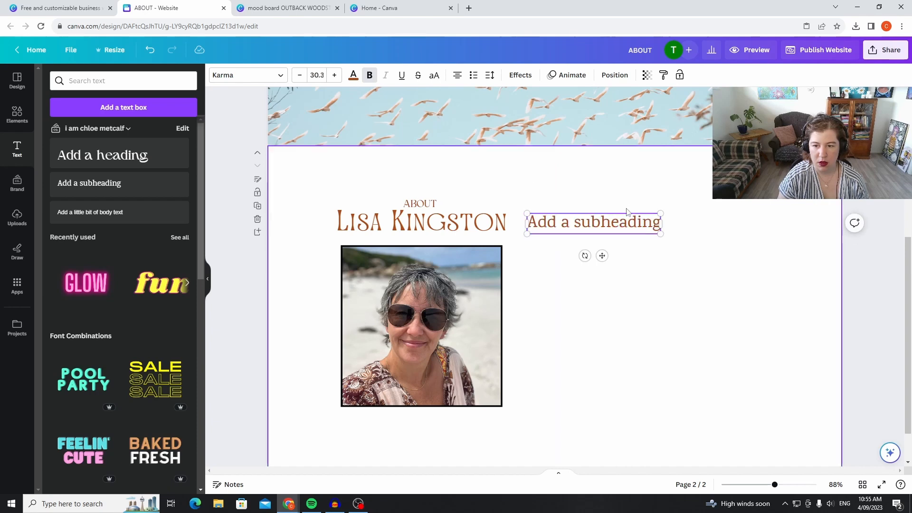
left_click_drag(627, 214, 597, 227)
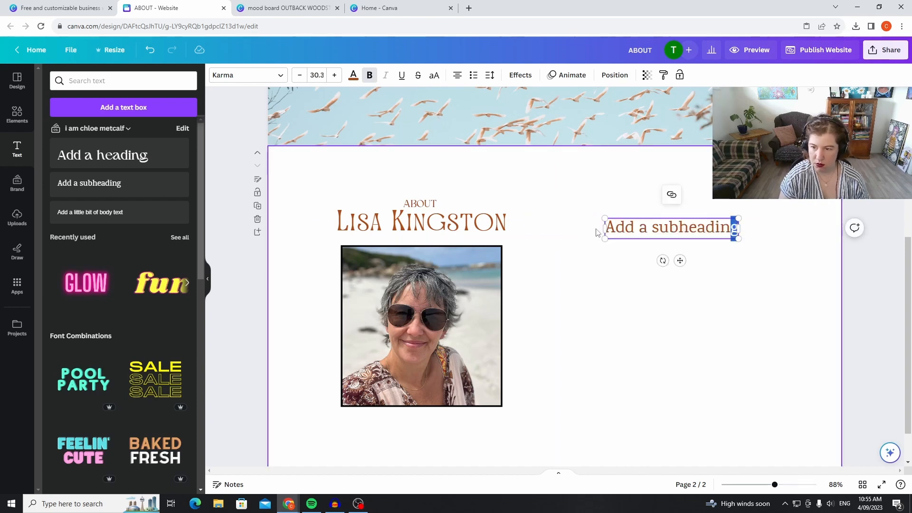
Replace the subheading's text with "WRITE YOUR ABOUT HERE" and move it slightly down.
key("BackSpace")
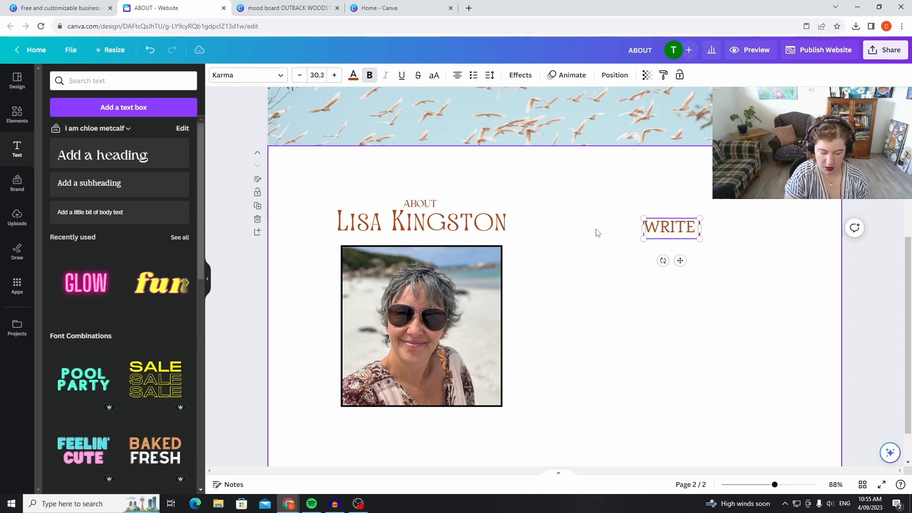
type("BOUT HERE")
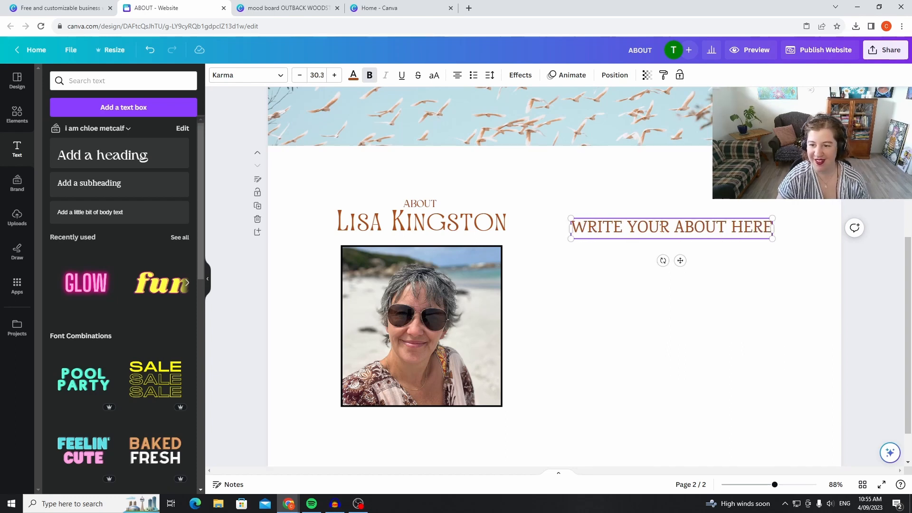
left_click_drag(697, 217, 706, 237)
left_click(706, 376)
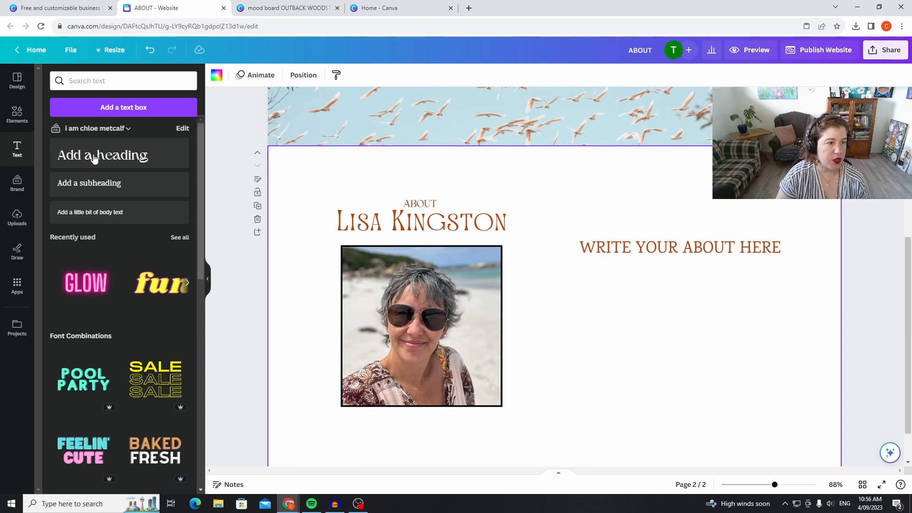
Insert the recently used white square with black border and enlarge it behind the about text to cover the page beside the portrait.
left_click(13, 126)
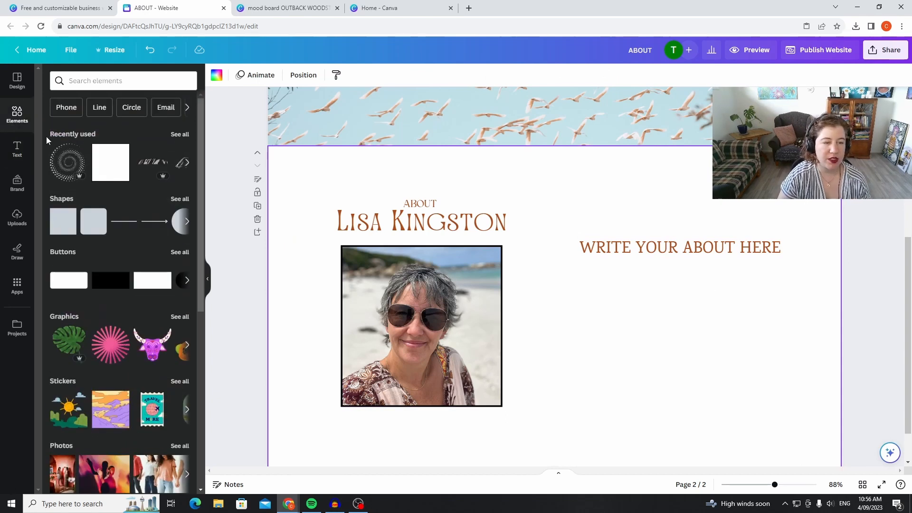
left_click(118, 172)
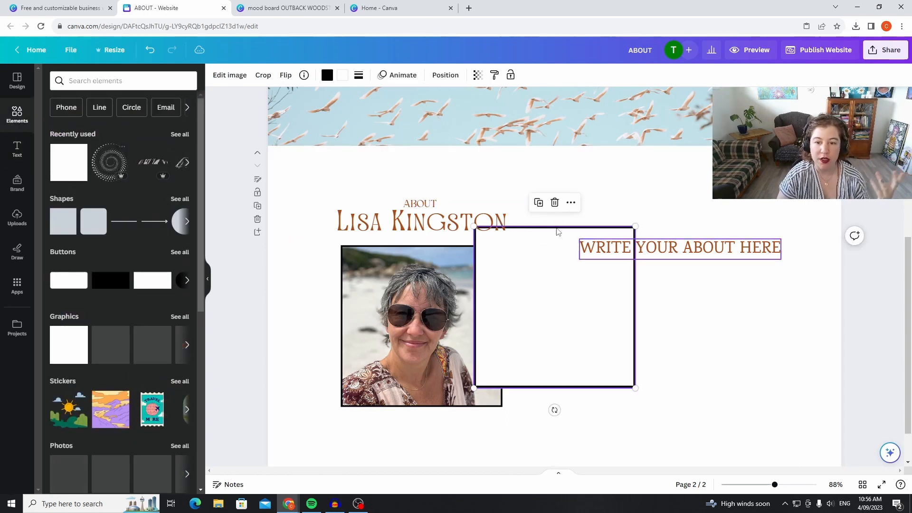
left_click_drag(549, 264, 620, 178)
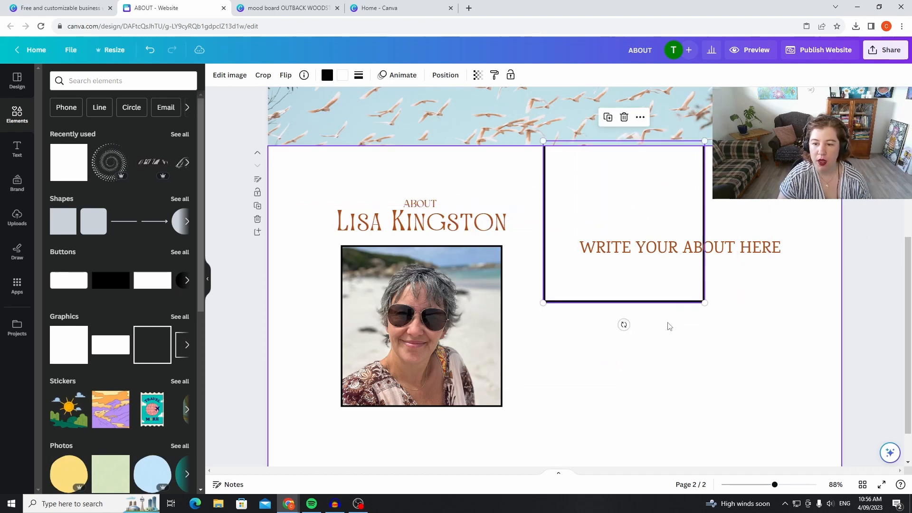
left_click_drag(702, 307, 887, 496)
mouse_move(729, 370)
left_mouse_down()
mouse_move(697, 360)
mouse_move(712, 366)
left_mouse_up()
scroll(775, 227, "up", 4)
scroll(772, 227, "down", 4)
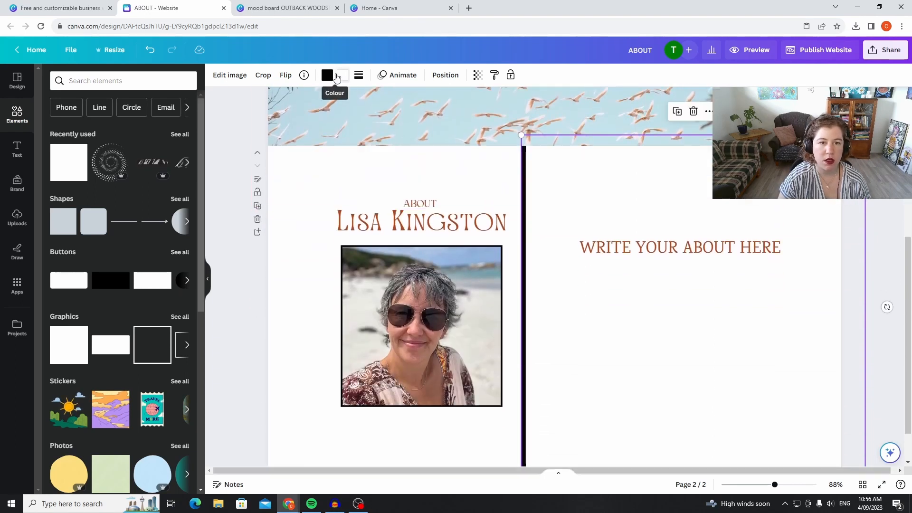
Fill the large square with the cream document colour used in the logo, leaving its border style at none.
left_click(338, 76)
left_click(59, 163)
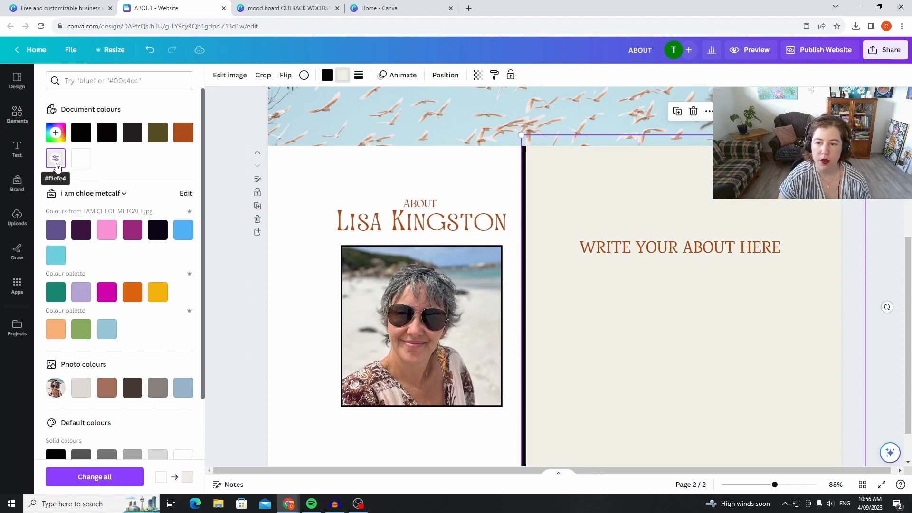
left_click(359, 76)
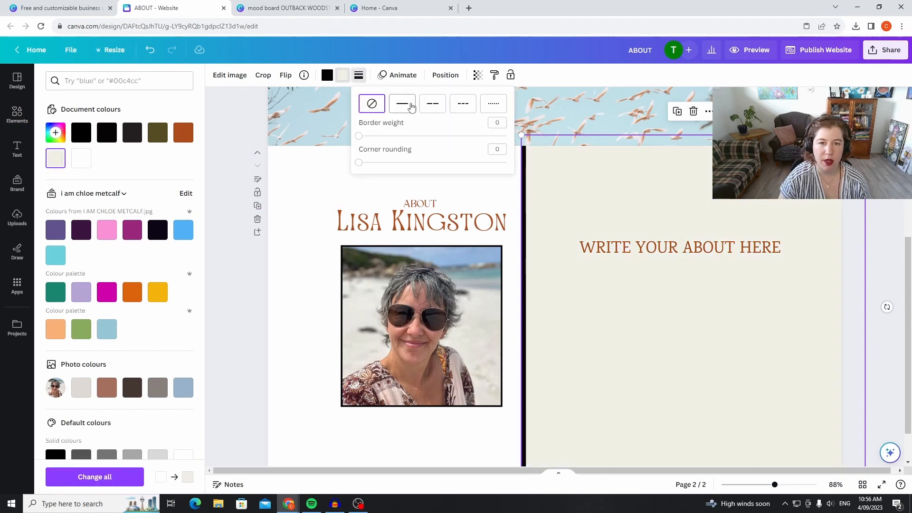
left_click(547, 177)
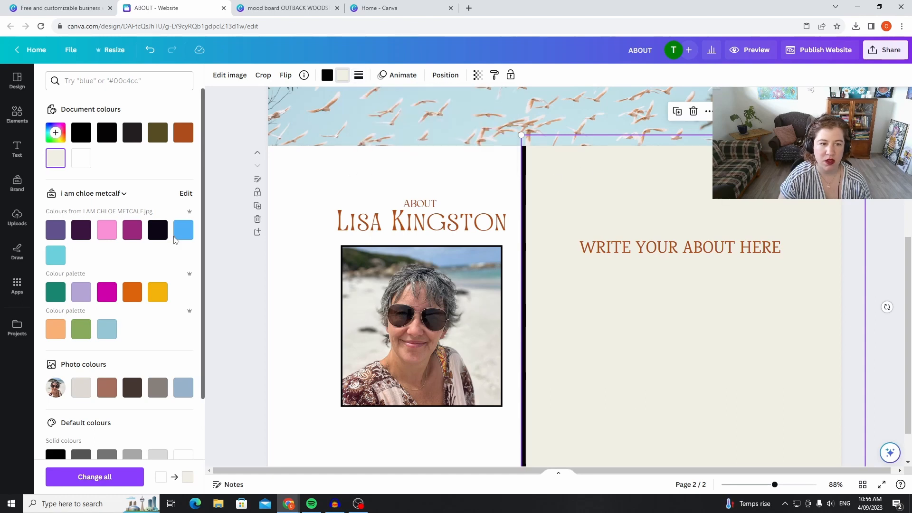
left_click(233, 220)
Resize and reposition the cream square so it fits the second page's height beside the portrait and meets the page's right edge.
scroll(885, 204, "up", 6)
scroll(841, 213, "down", 5)
left_click_drag(520, 432, 539, 415)
left_click_drag(622, 360, 603, 368)
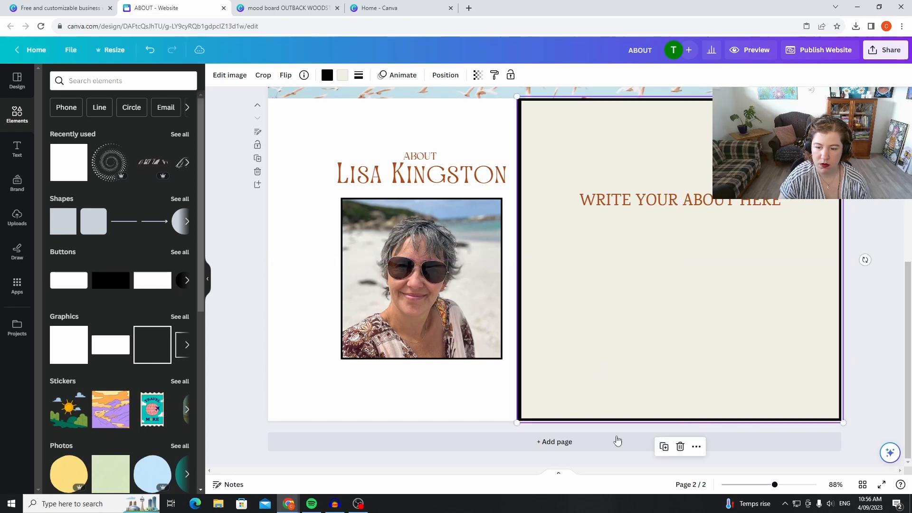
left_click(513, 423)
left_click(517, 420)
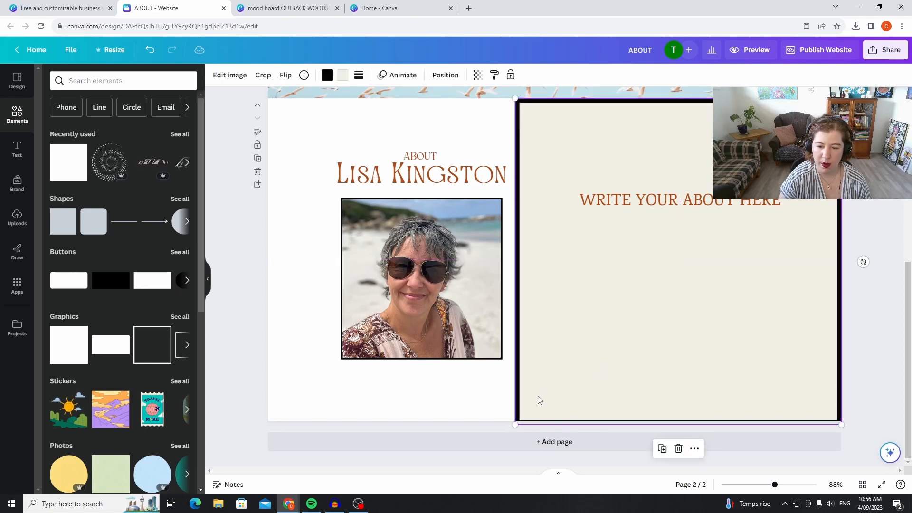
Recolour the square's black frame with the same cream as its fill and settle the panel over the page's right part.
left_click(326, 76)
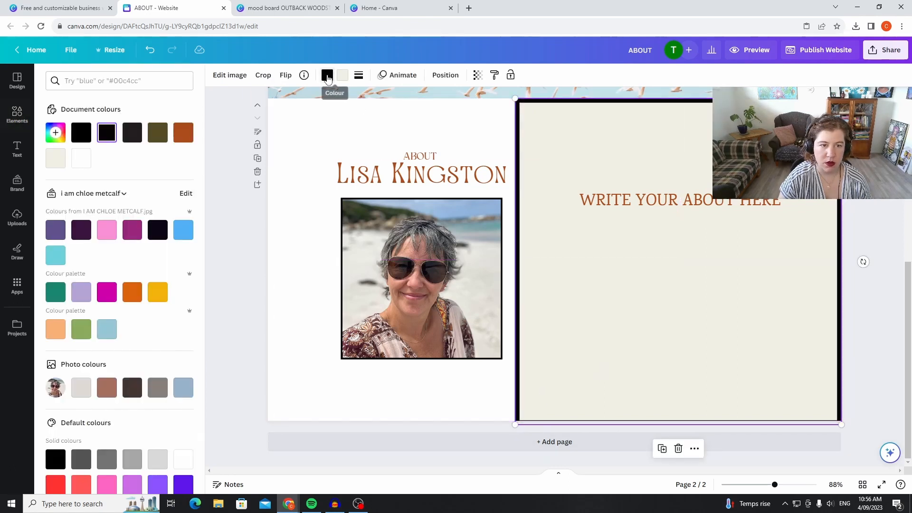
left_click(60, 167)
left_click_drag(647, 279, 647, 326)
Move the "WRITE YOUR ABOUT HERE" text higher on the cream panel and set its font to Ovo, matching the logo tagline.
left_click(696, 209)
left_click_drag(696, 209, 702, 179)
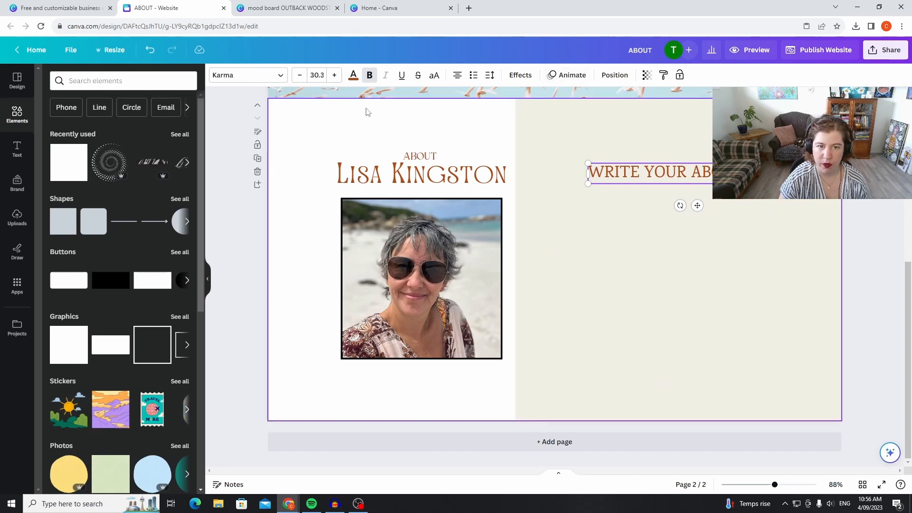
scroll(553, 226, "up", 5)
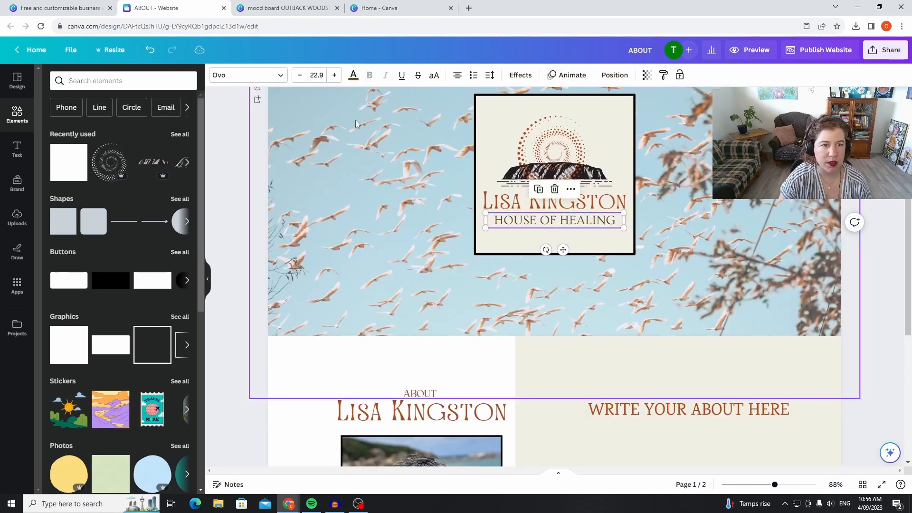
scroll(712, 326, "down", 2)
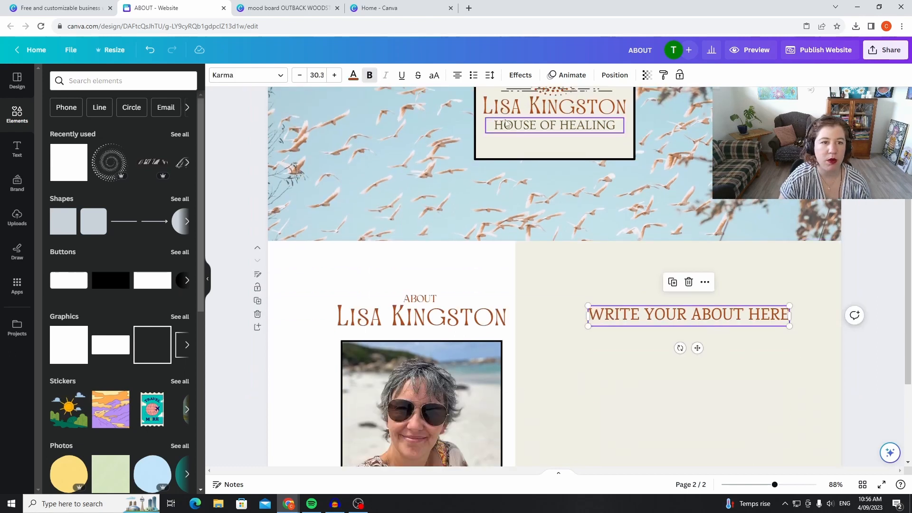
left_click(255, 75)
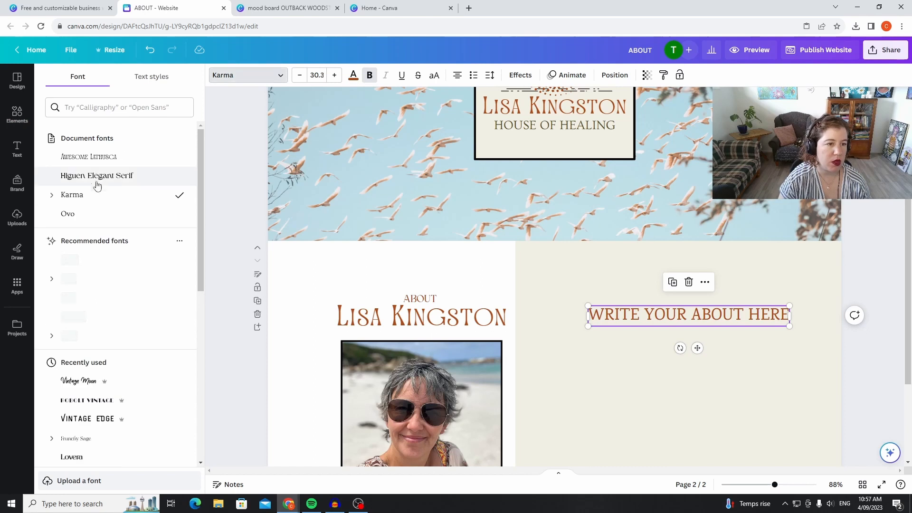
left_click(82, 216)
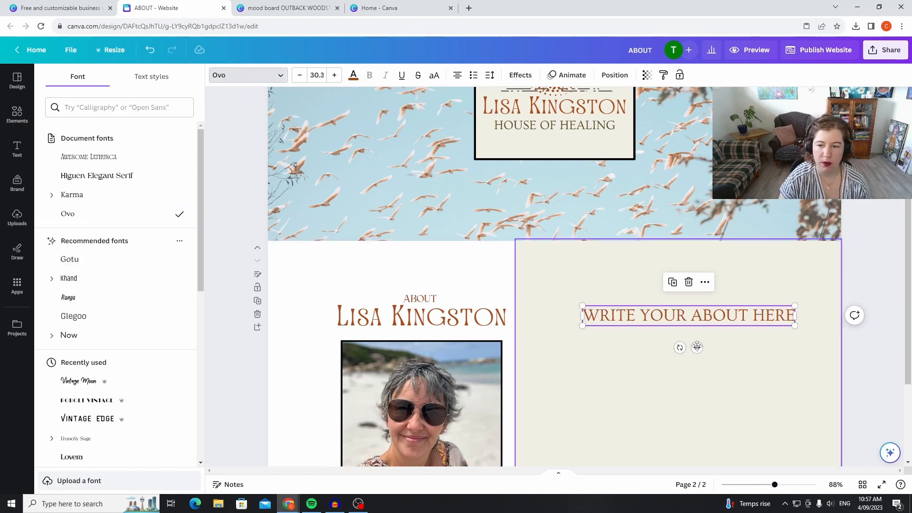
Recolour the "WRITE YOUR ABOUT HERE" text with the olive document colour and move it slightly lower on the cream panel.
left_click(682, 317)
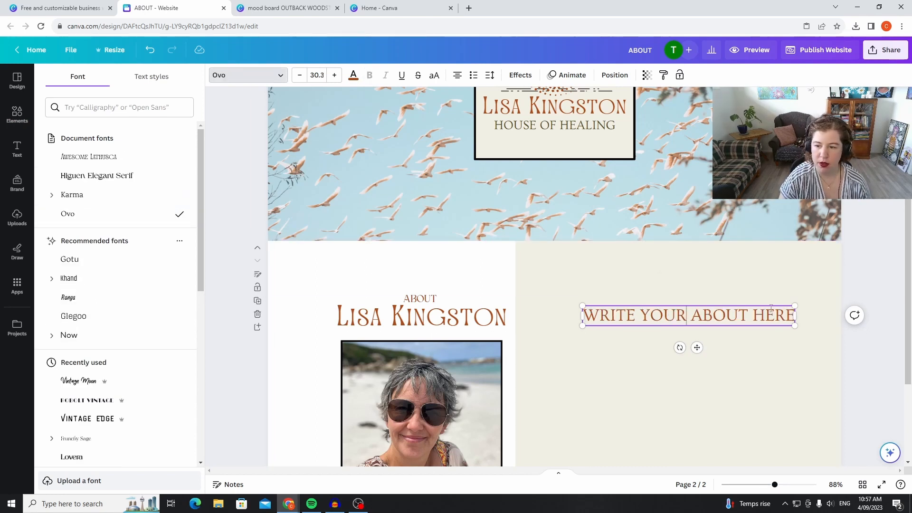
left_click_drag(694, 316, 578, 316)
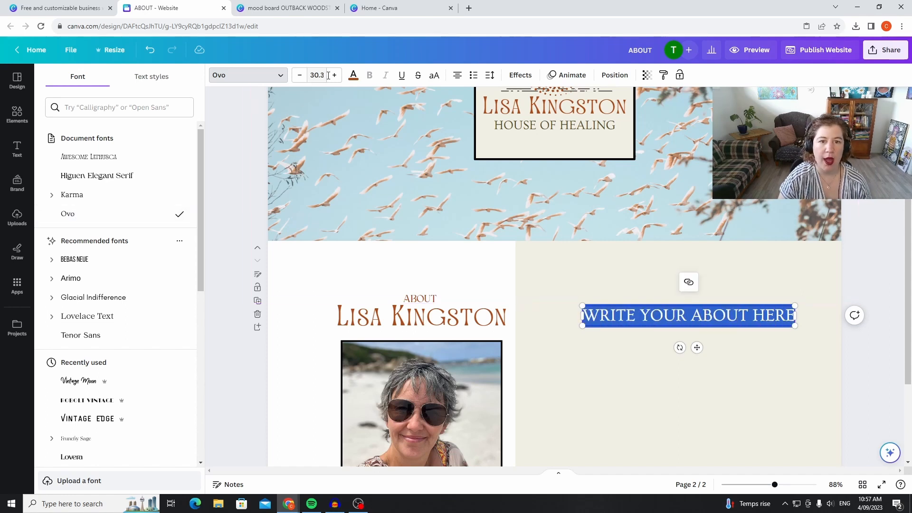
left_click(353, 76)
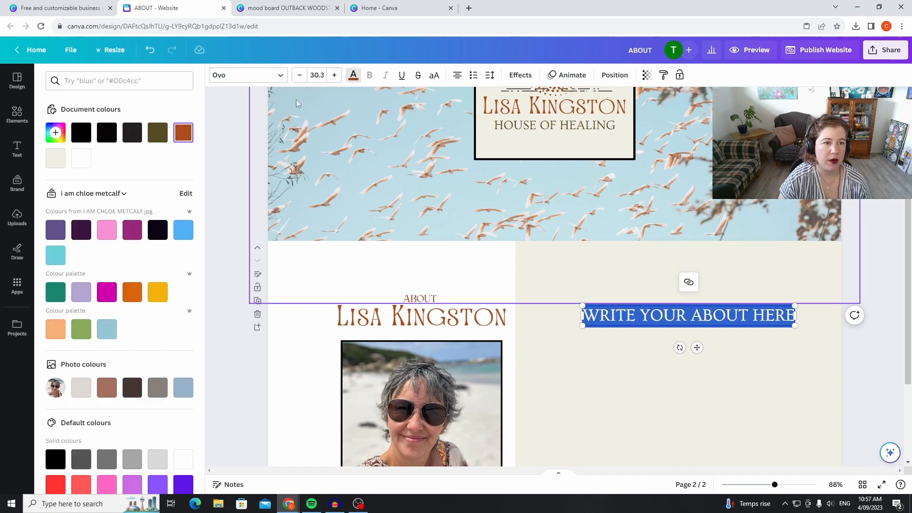
left_click(157, 138)
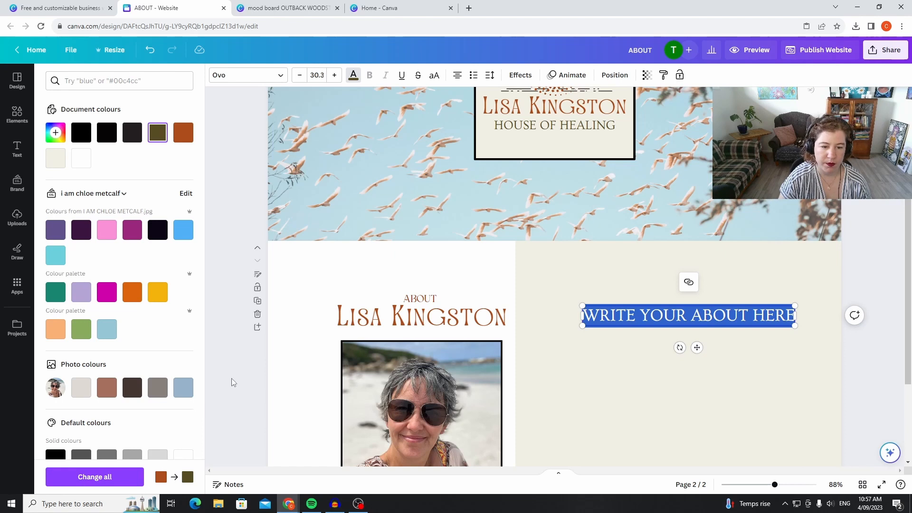
left_click(814, 318)
left_click(879, 248)
left_click_drag(688, 315, 684, 350)
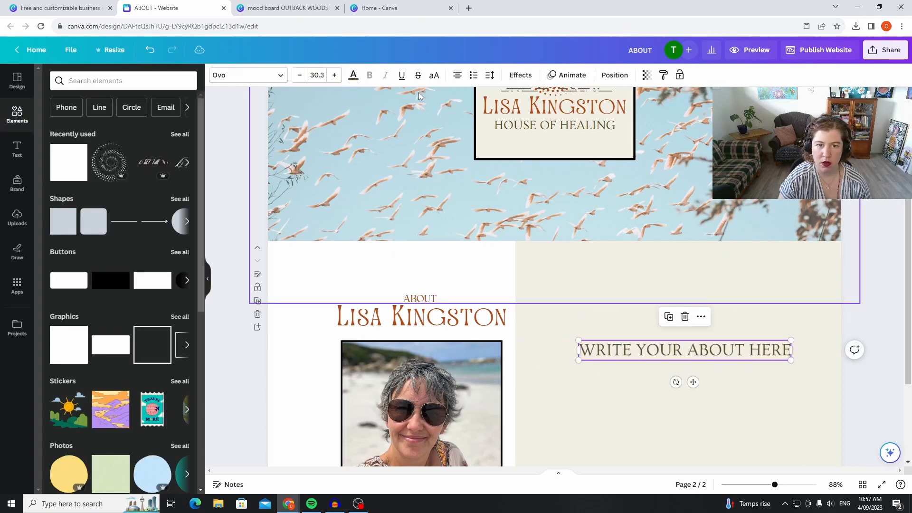
Move the ABOUT heading onto the cream panel and set "WRITE YOUR ABOUT HERE" directly beneath it at size 20.3.
left_click(421, 299)
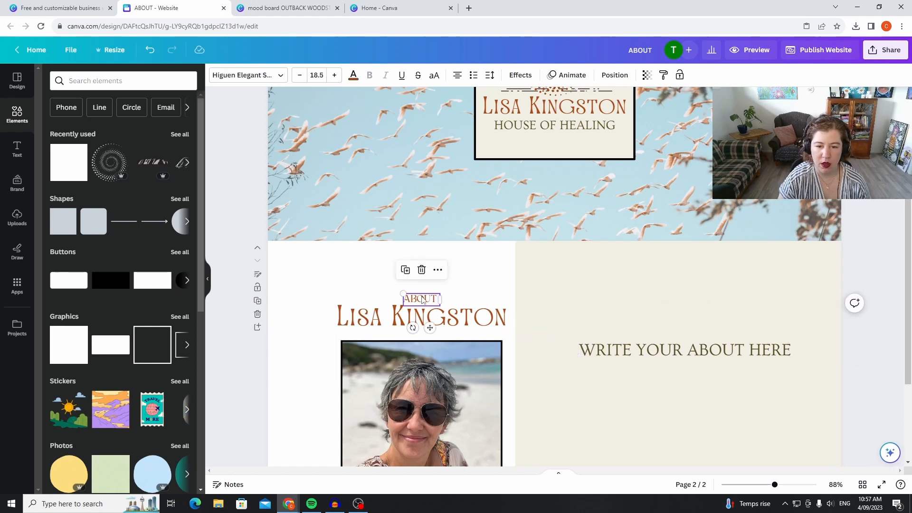
left_click_drag(423, 298, 684, 299)
left_click(753, 359)
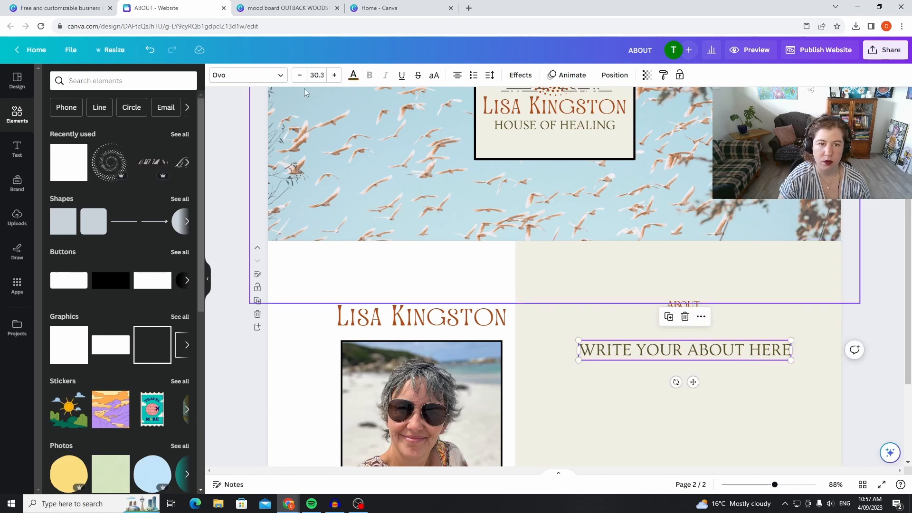
left_click(299, 75)
left_click(300, 75)
left_click(299, 75)
left_click(299, 75)
left_click(299, 75)
left_click(300, 75)
left_click(300, 75)
left_click(299, 75)
left_click(299, 75)
left_click(299, 75)
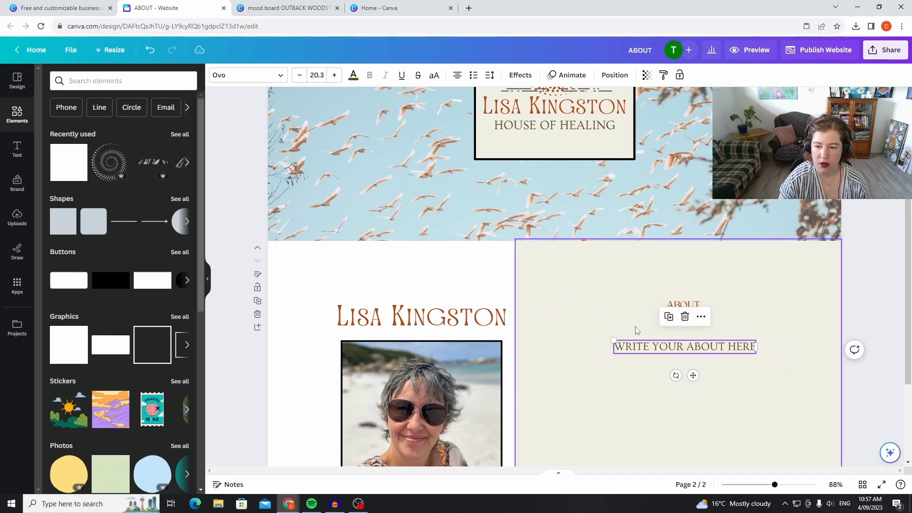
left_click_drag(659, 350, 658, 318)
left_click(884, 263)
Add a blank third page below the about section.
scroll(867, 253, "down", 3)
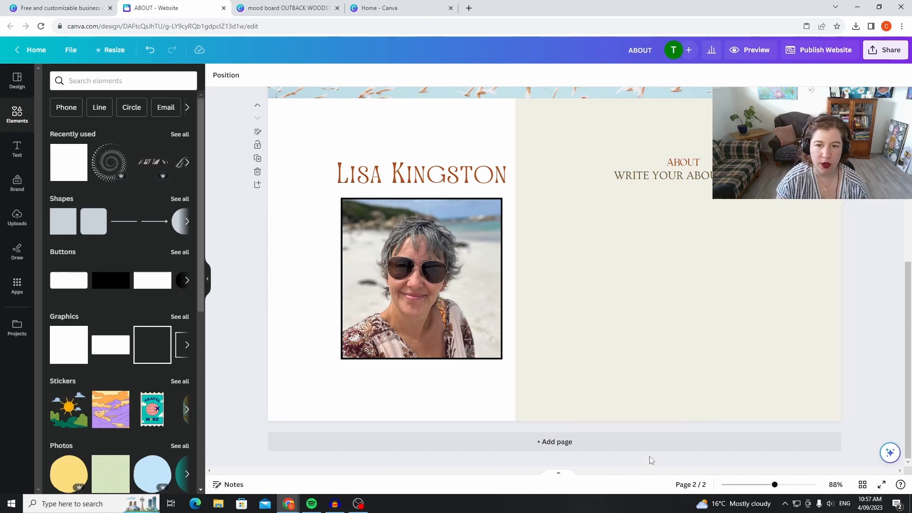
scroll(648, 457, "up", 3)
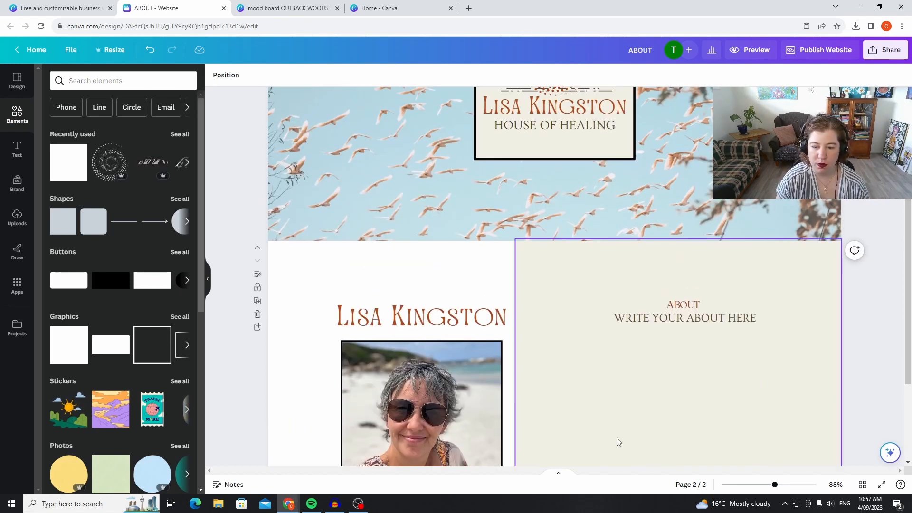
scroll(618, 442, "down", 3)
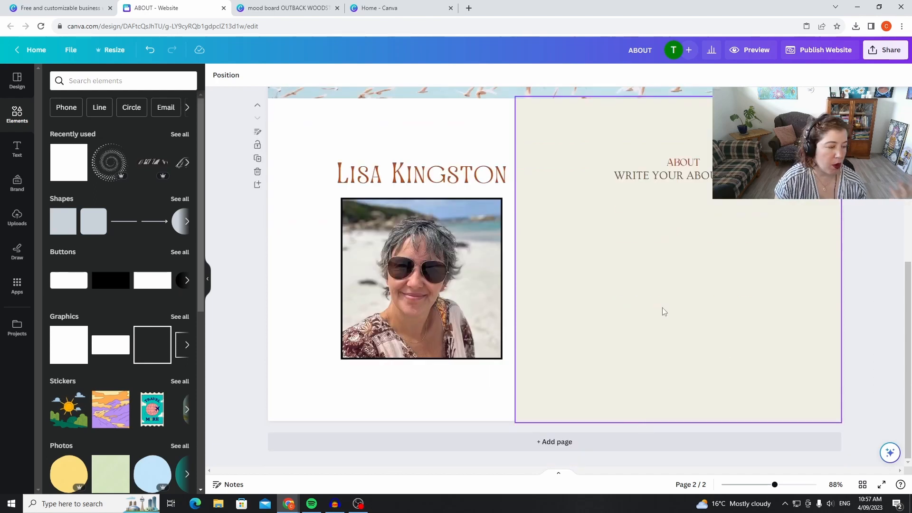
left_click(519, 442)
Copy the cream square from the second page onto the third page and align it with that page's left edge.
scroll(419, 318, "up", 4)
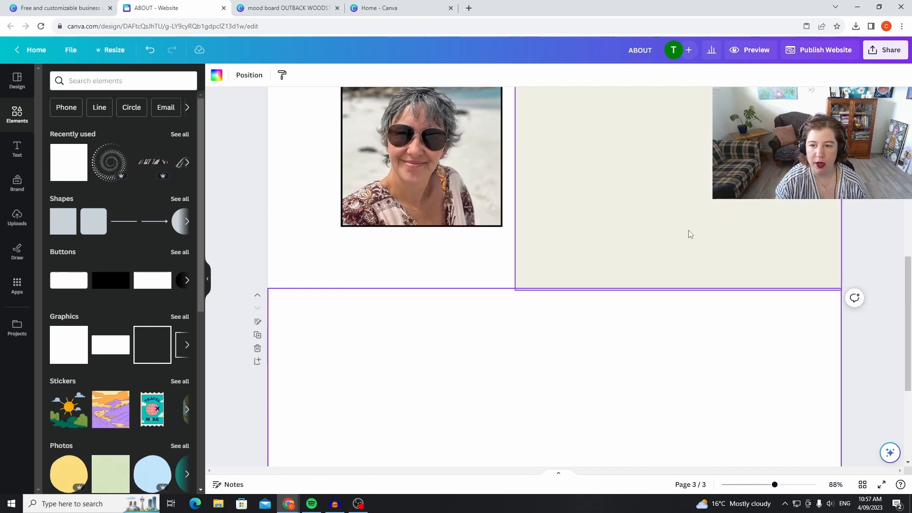
right_click(685, 230)
left_click(698, 244)
scroll(432, 275, "down", 4)
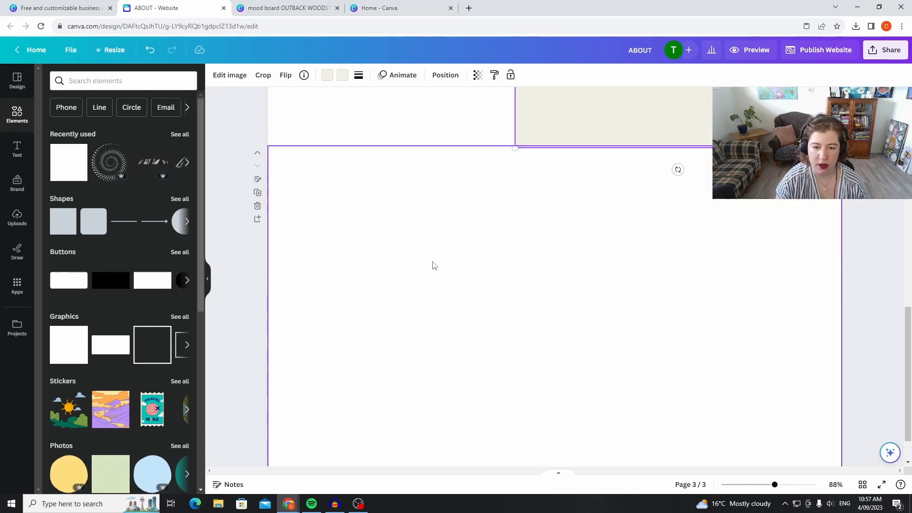
right_click(430, 276)
left_click(473, 324)
left_click_drag(683, 323, 446, 306)
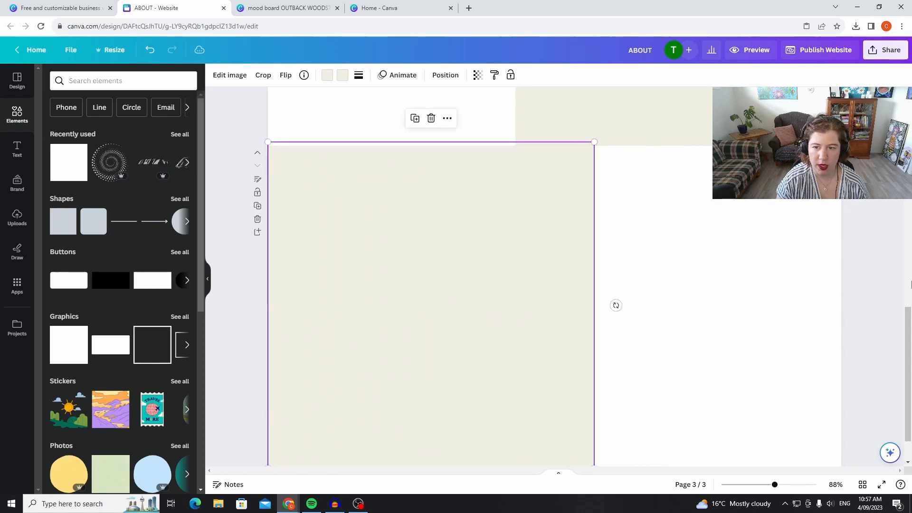
left_click(873, 263)
Examine how the alternating cream and white blocks of the second and third pages look together.
scroll(852, 264, "down", 1)
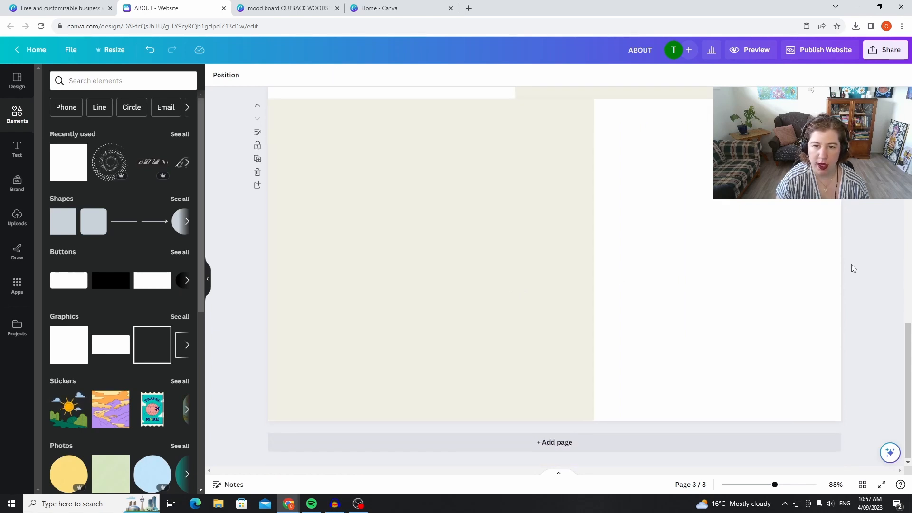
scroll(852, 264, "up", 3)
scroll(845, 264, "up", 6)
scroll(603, 356, "down", 5)
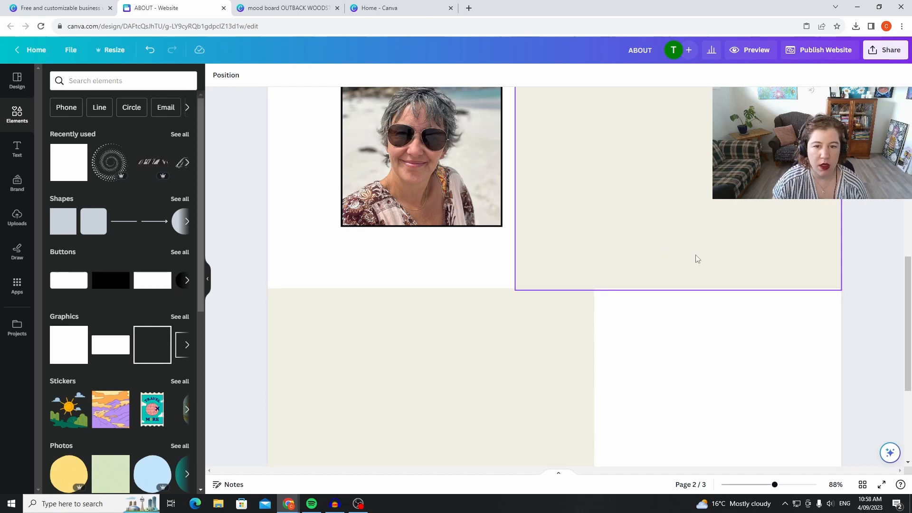
scroll(711, 255, "up", 4)
scroll(718, 254, "down", 5)
scroll(718, 257, "down", 3)
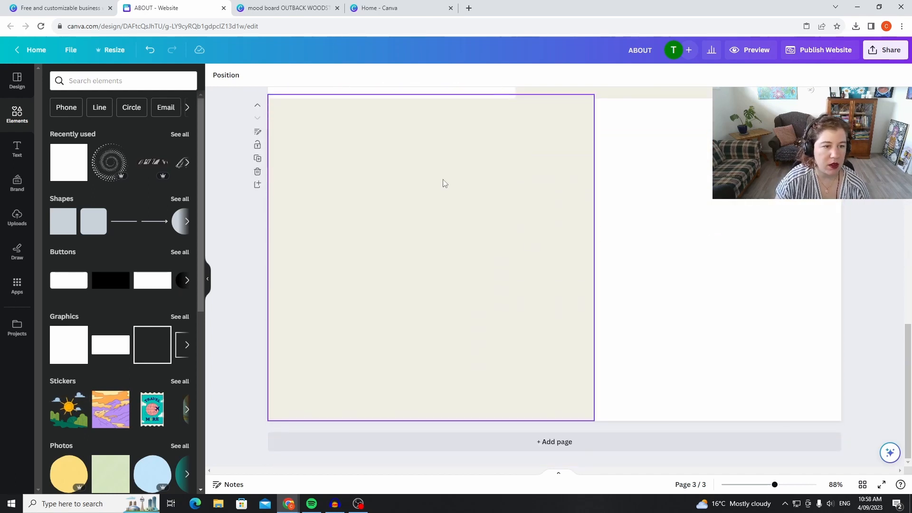
scroll(362, 216, "up", 5)
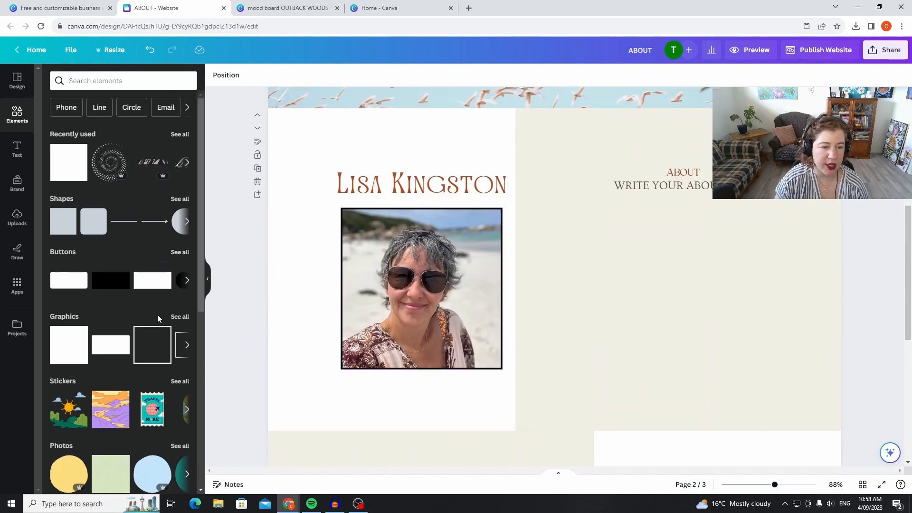
Insert the recently used dotted spiral, shrink it over the name heading on page two, and set its transparency to about 43.
left_click(103, 166)
left_click_drag(574, 289, 494, 190)
left_click(470, 185)
left_click(442, 145)
left_click(501, 123)
left_click(446, 139)
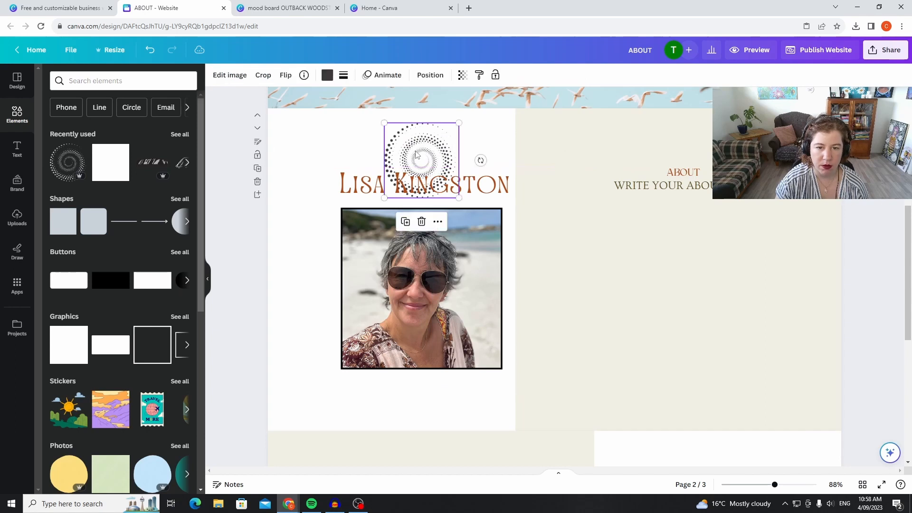
left_click(463, 75)
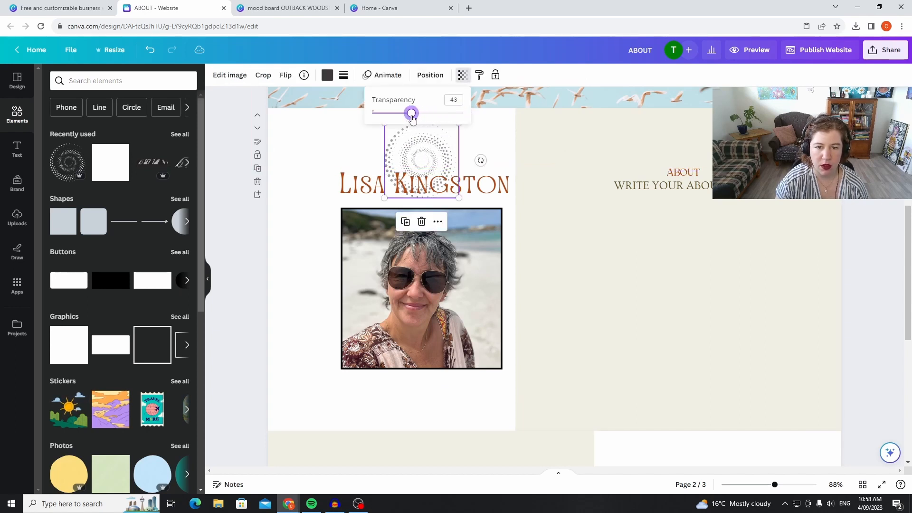
left_click(489, 138)
Centre the name heading over the faded dotted spiral and align the portrait underneath.
left_click_drag(421, 143, 421, 149)
left_click_drag(467, 188, 460, 167)
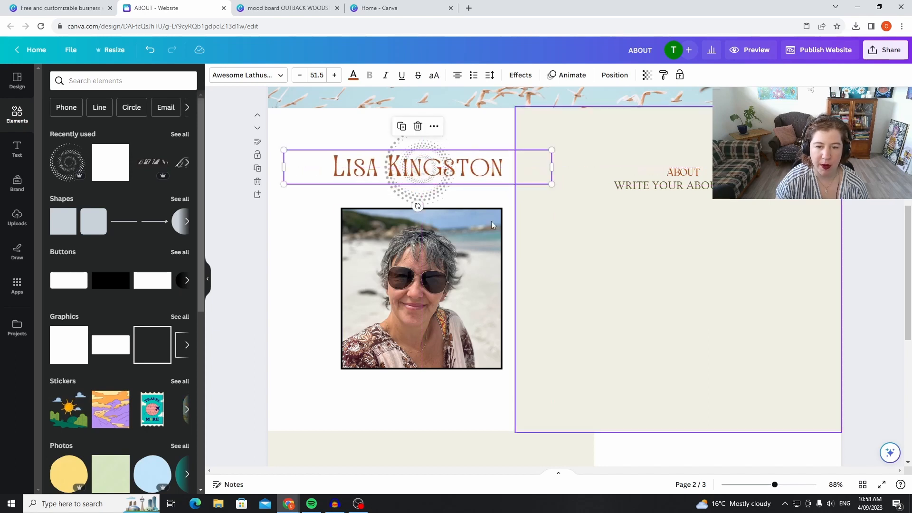
left_click_drag(445, 297, 441, 301)
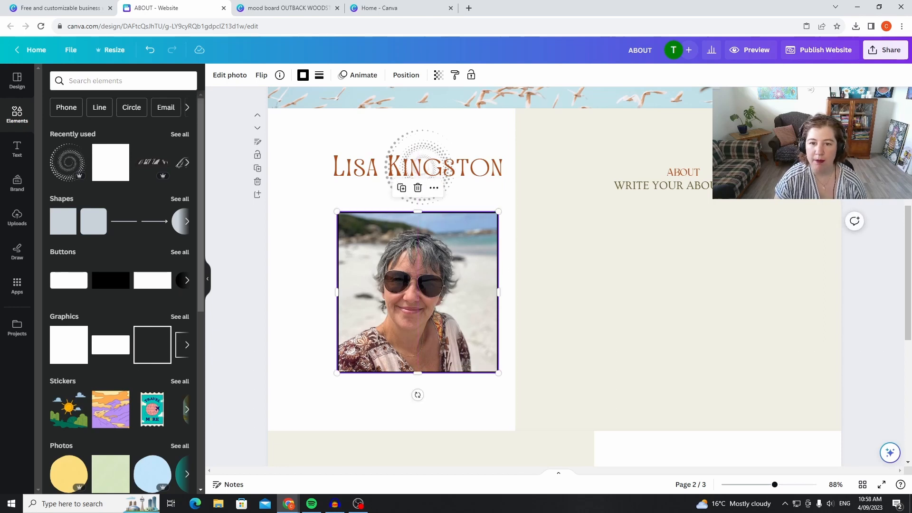
left_click(870, 176)
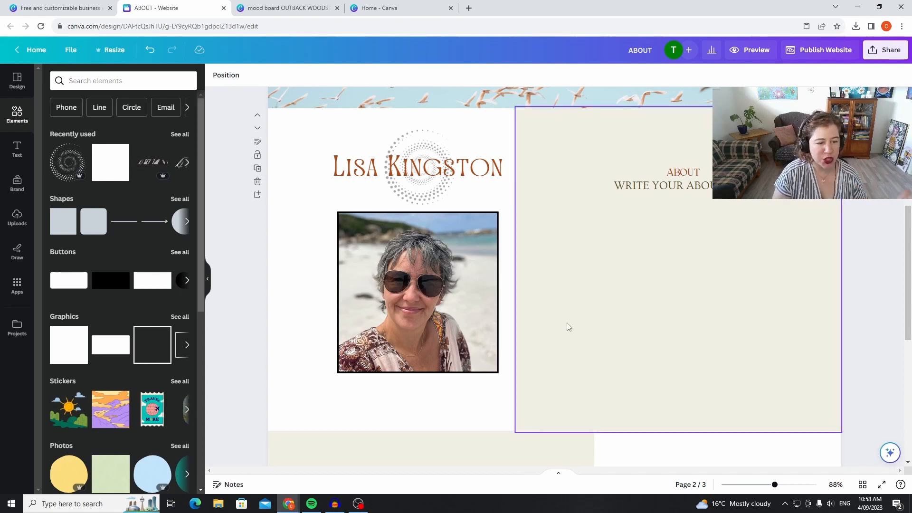
Enlarge the dotted spiral to about 747 × 751 px and place it over the portrait side of page two.
scroll(567, 326, "down", 3)
scroll(569, 324, "up", 6)
scroll(571, 323, "down", 4)
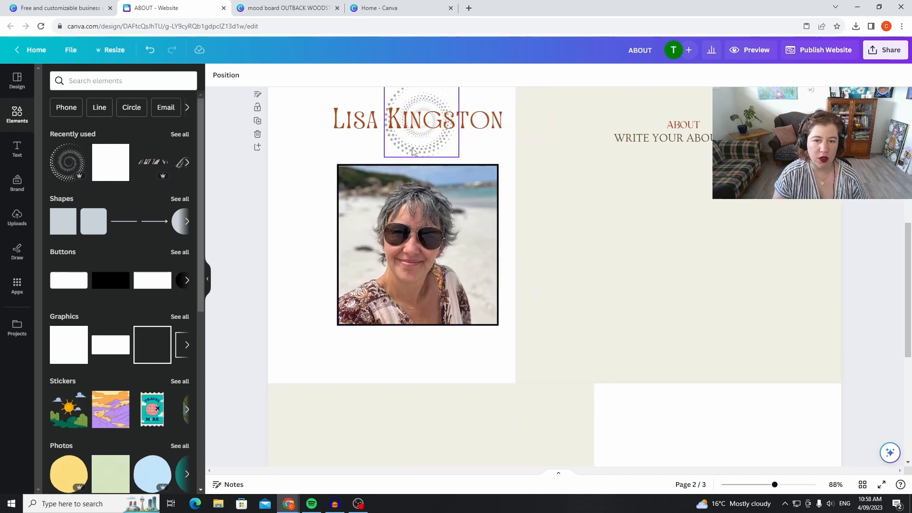
left_click(387, 158)
left_click_drag(108, 298, 128, 357)
left_click_drag(279, 326, 366, 303)
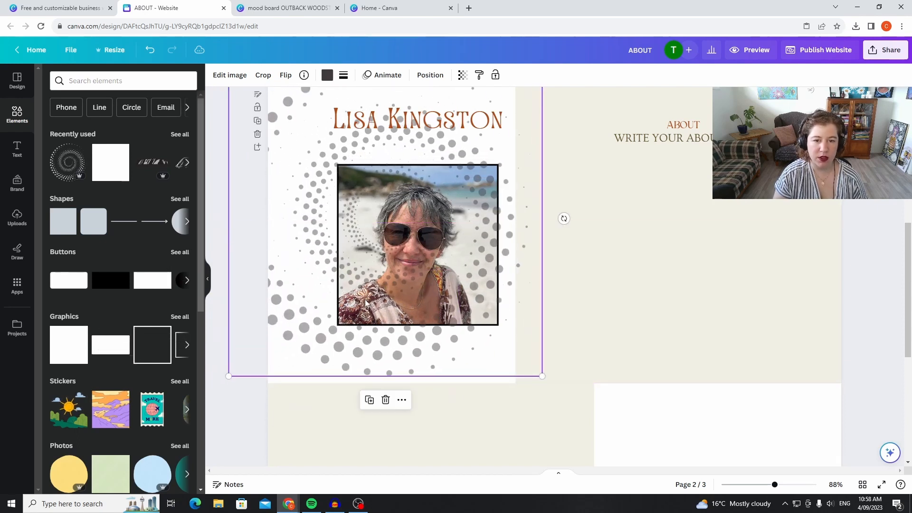
Send the large spiral behind the portrait, name heading and cream panel, and shift it right to about X -36, Y 9 px.
left_click(437, 79)
left_click(438, 79)
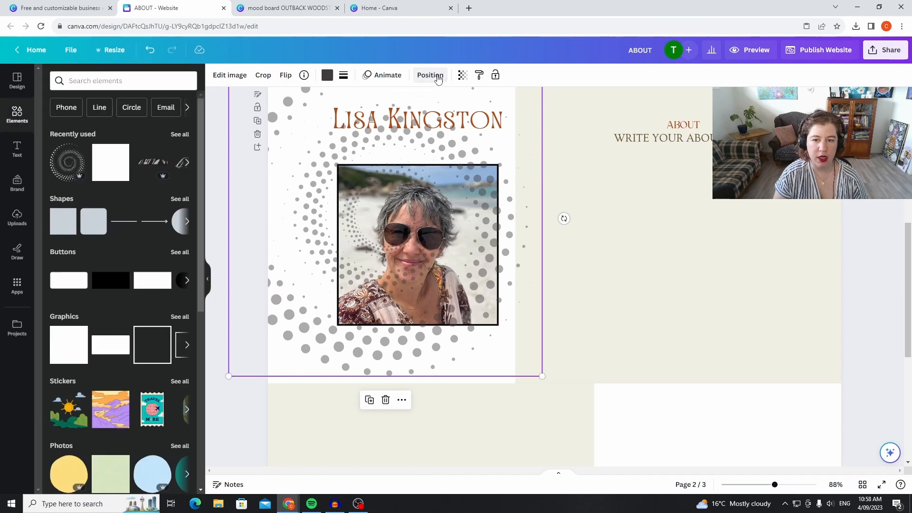
left_click(438, 79)
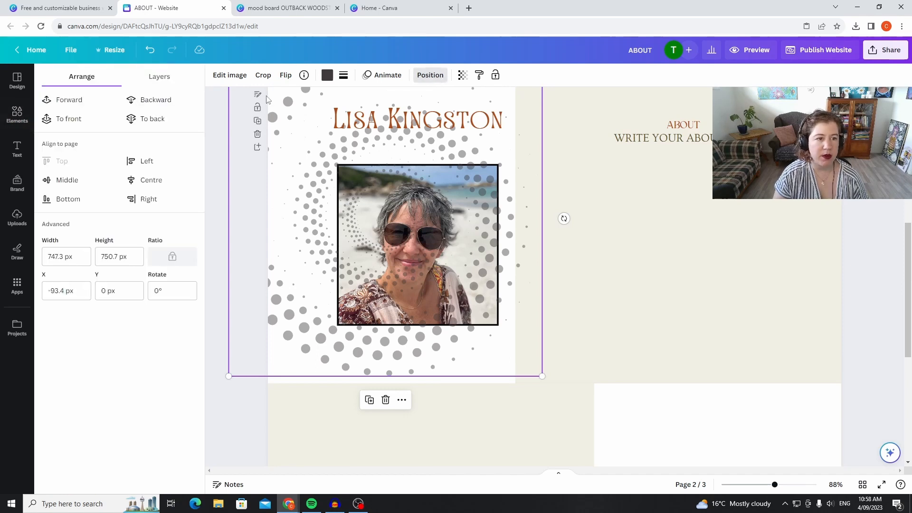
left_click(173, 103)
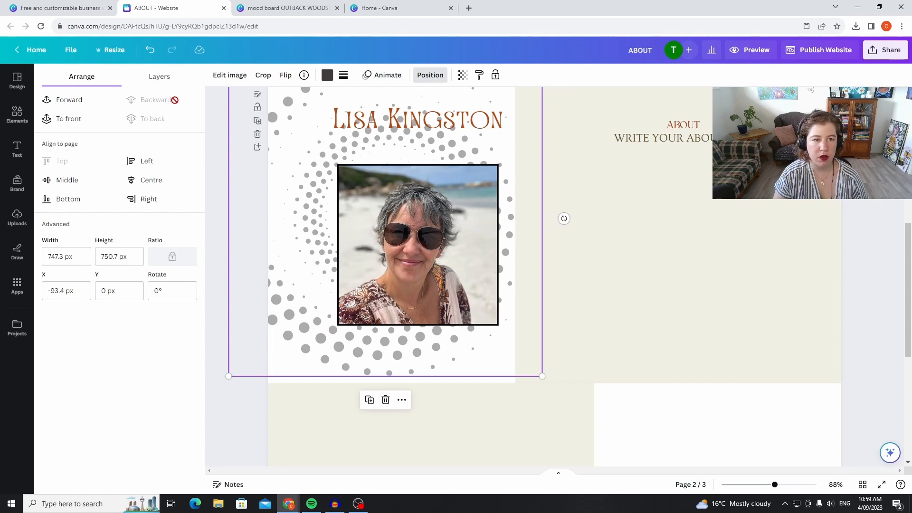
left_click_drag(295, 327, 319, 326)
Recolour the large dotted spiral on page two with the rust orange from the document colours.
scroll(357, 291, "up", 3)
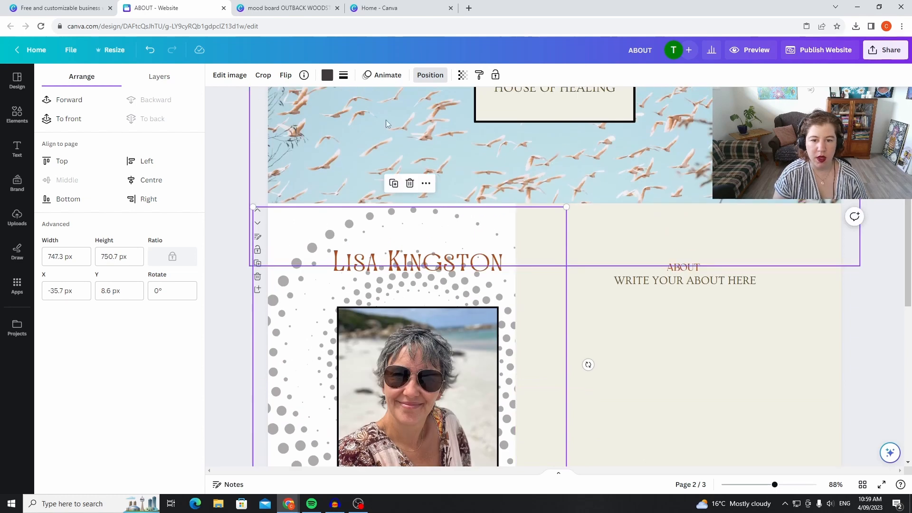
left_click(327, 76)
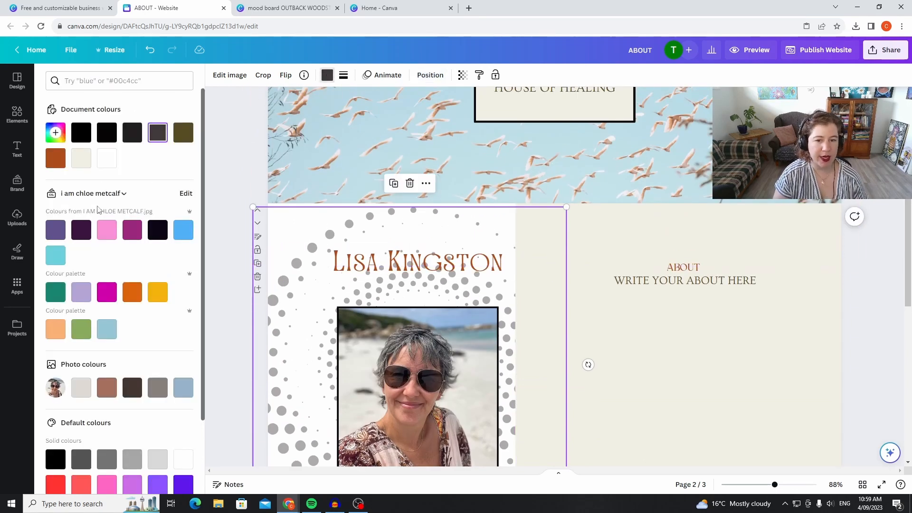
left_click(81, 158)
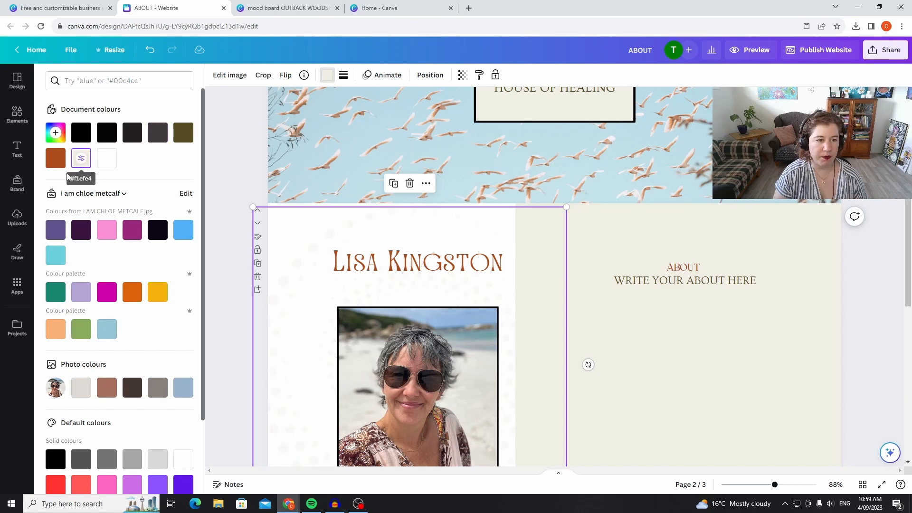
left_click(55, 158)
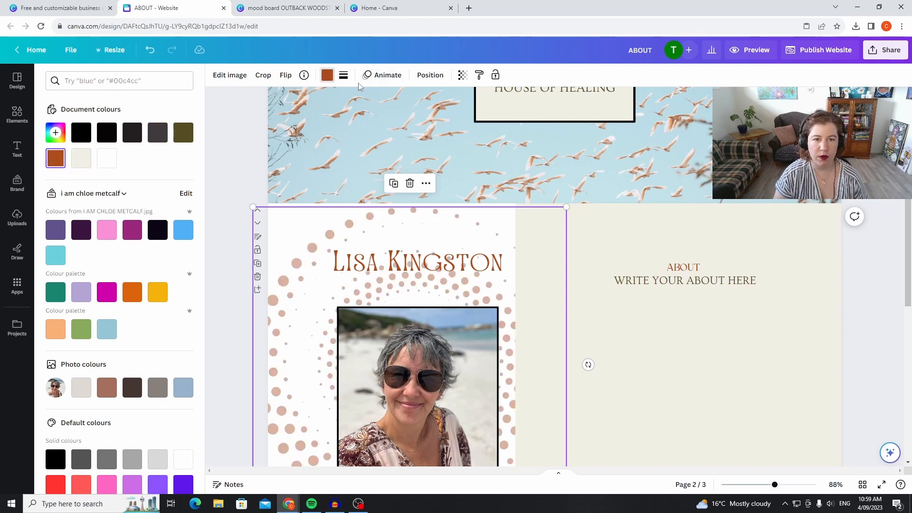
left_click(327, 76)
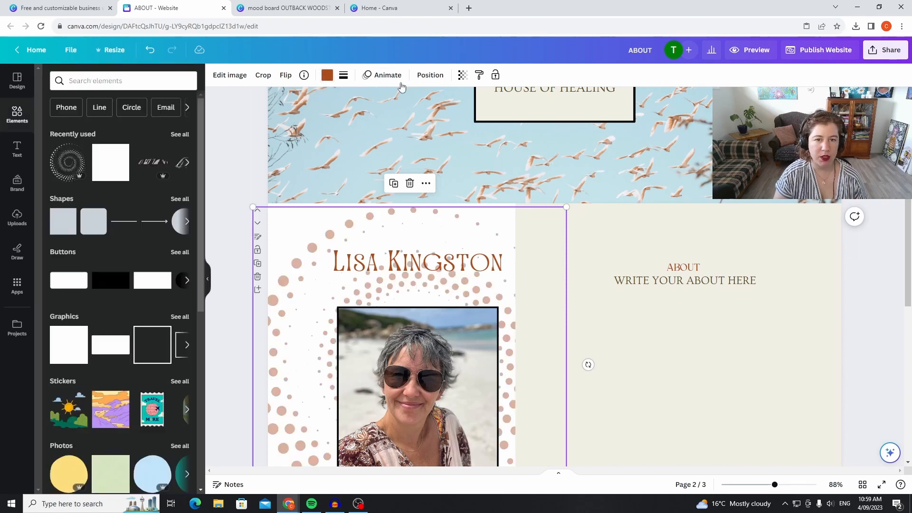
Set the dotted spiral's transparency to about 13 so it forms a faint background pattern on page two.
left_click(461, 74)
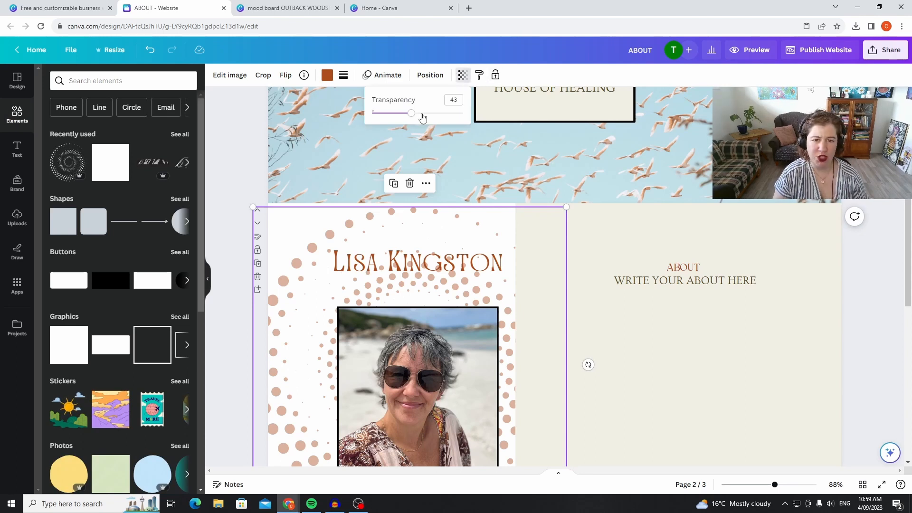
left_click_drag(415, 117, 384, 127)
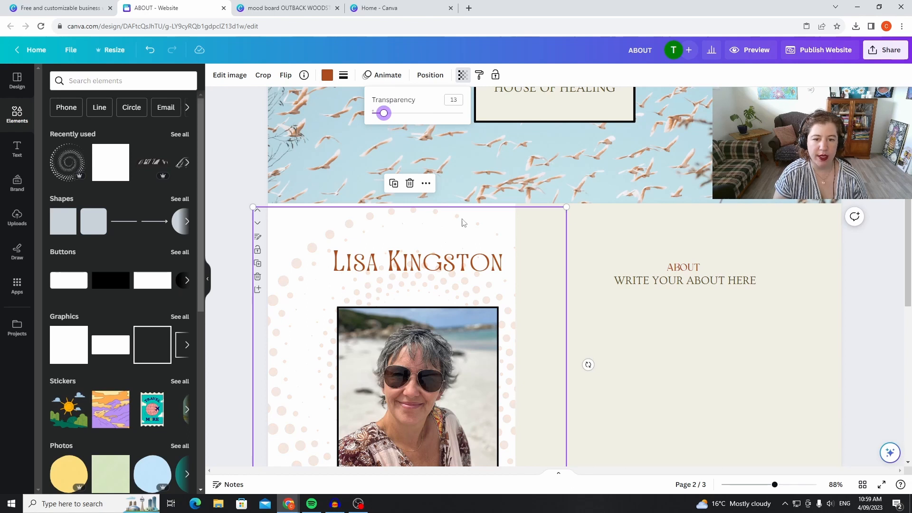
left_click(247, 152)
left_click(247, 155)
scroll(524, 202, "up", 4)
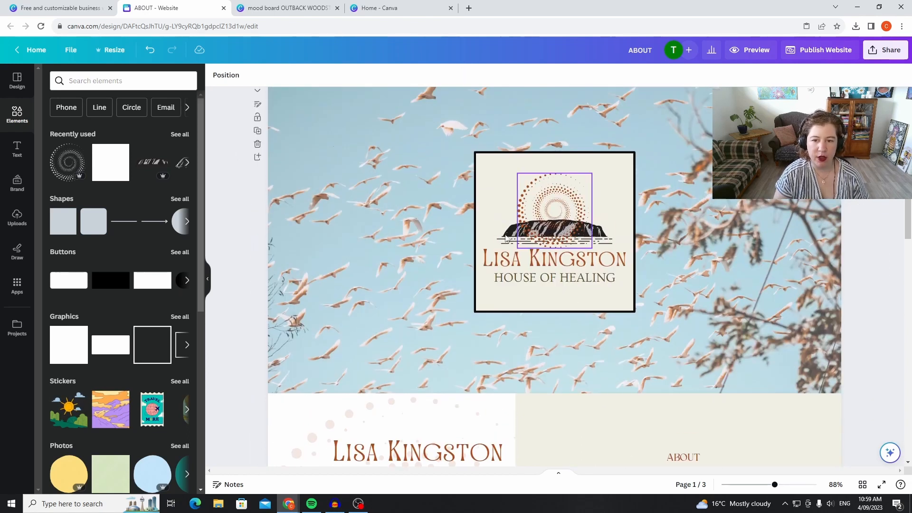
scroll(566, 266, "down", 5)
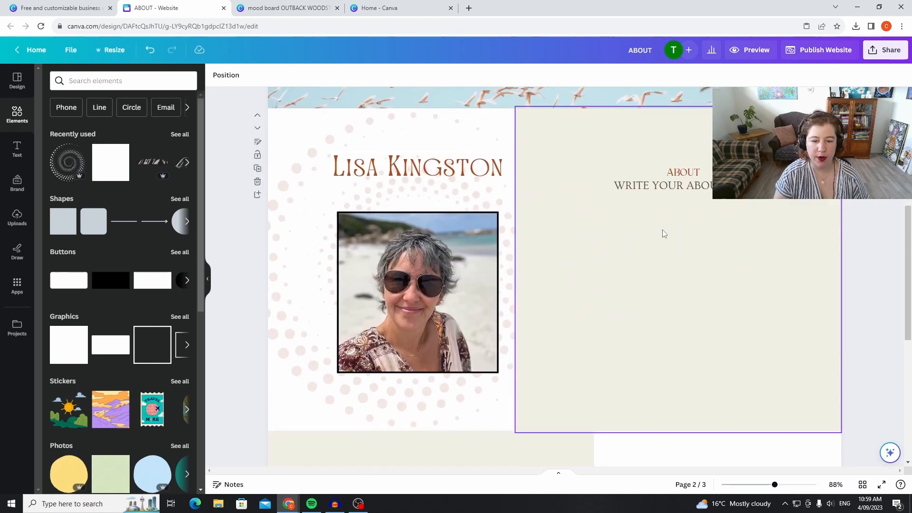
Nudge the faded dotted spiral slightly left and centre it vertically on page two.
left_click(460, 405)
left_click_drag(452, 398, 453, 402)
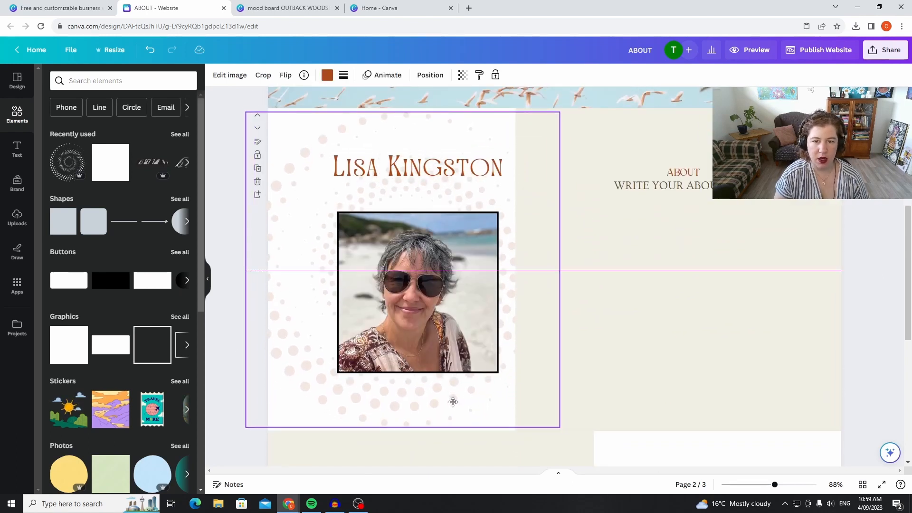
left_click(876, 246)
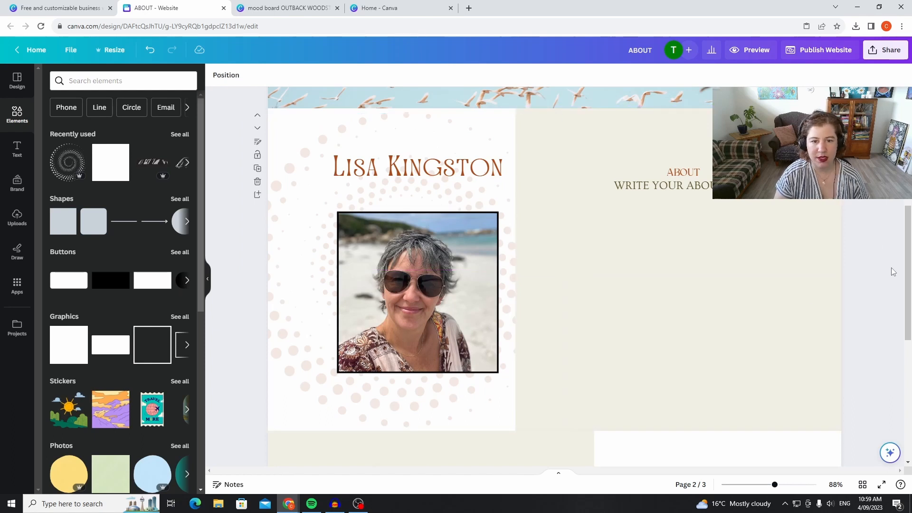
mouse_move(397, 407)
left_mouse_down()
mouse_move(417, 407)
mouse_move(402, 403)
left_mouse_up()
left_click(872, 249)
Shift the portrait and the name heading left so both are centred over the dotted spiral.
left_click_drag(427, 328, 407, 315)
left_click_drag(464, 167, 442, 169)
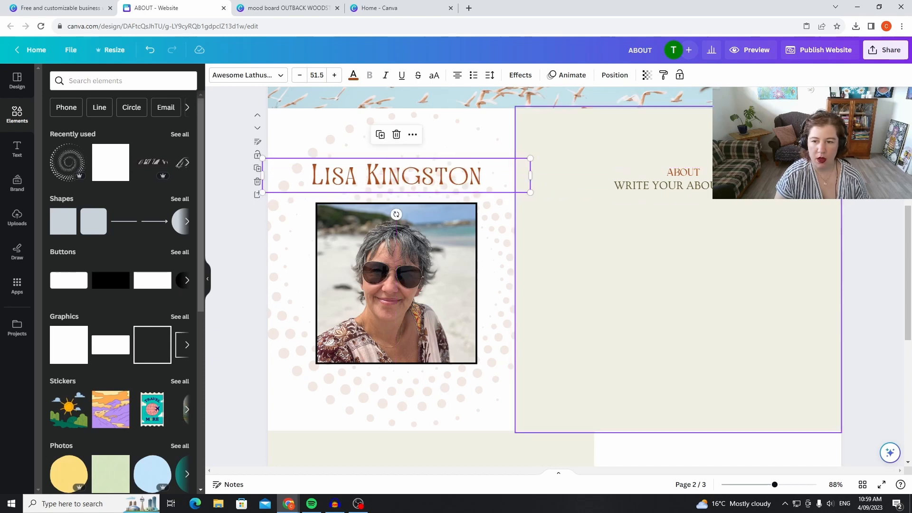
left_click(875, 189)
scroll(876, 239, "down", 3)
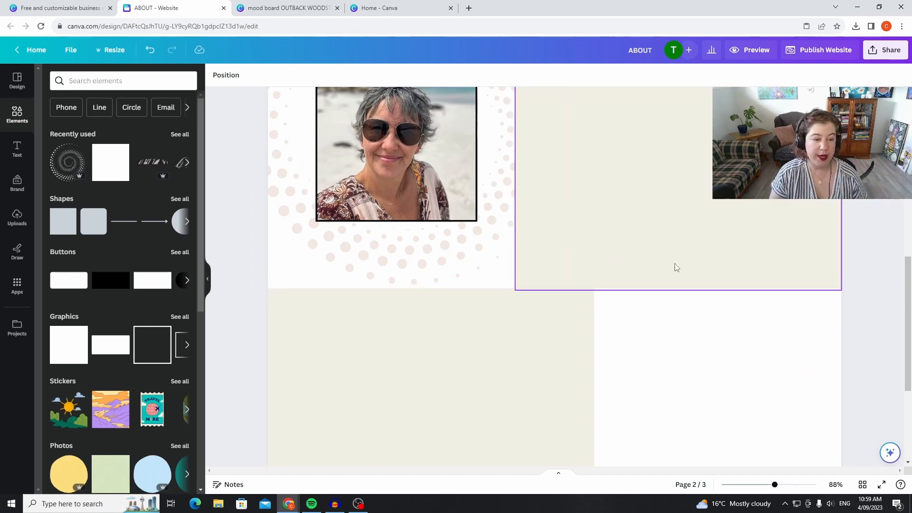
scroll(543, 291, "up", 10)
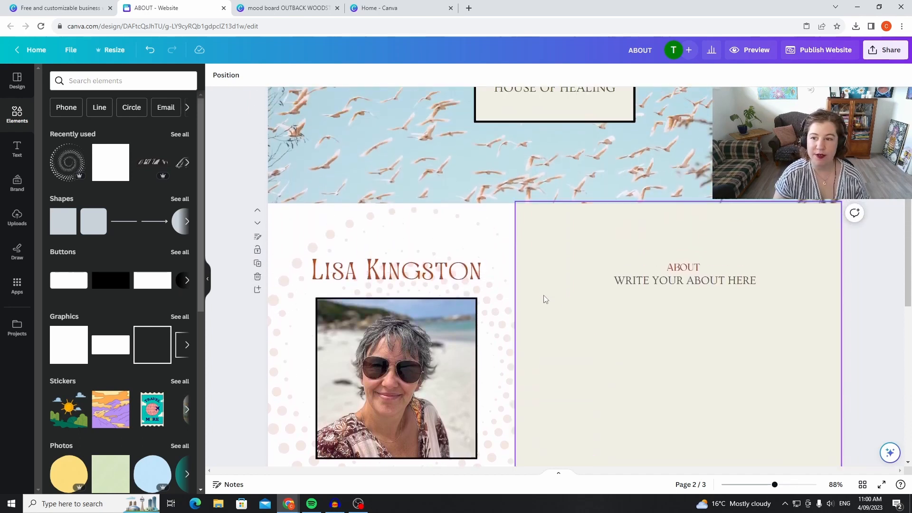
Insert the uploaded sunset sea-stacks photo on page three and enlarge it to cover nearly the whole page.
scroll(551, 281, "down", 15)
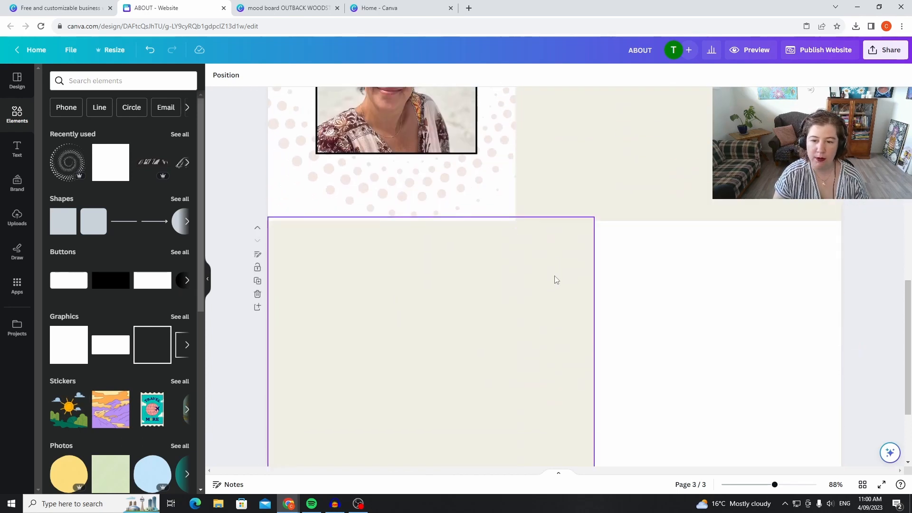
scroll(555, 279, "down", 2)
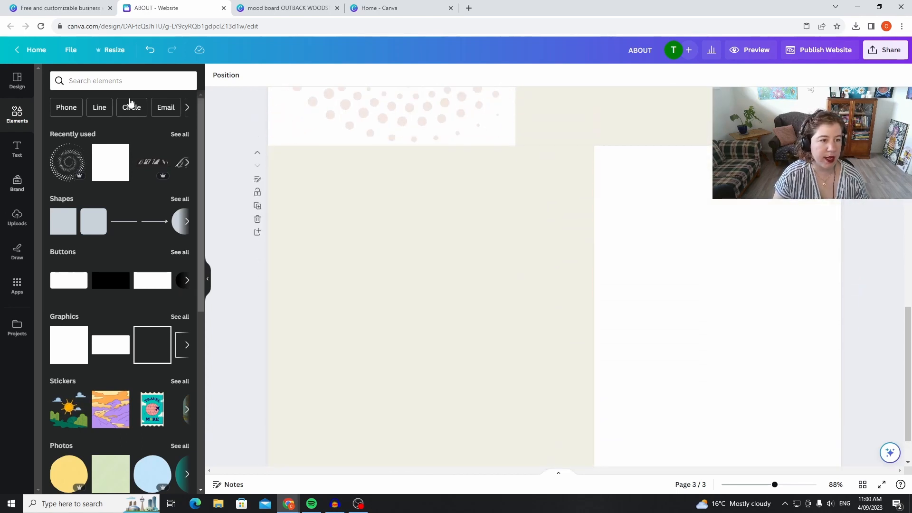
left_click(17, 218)
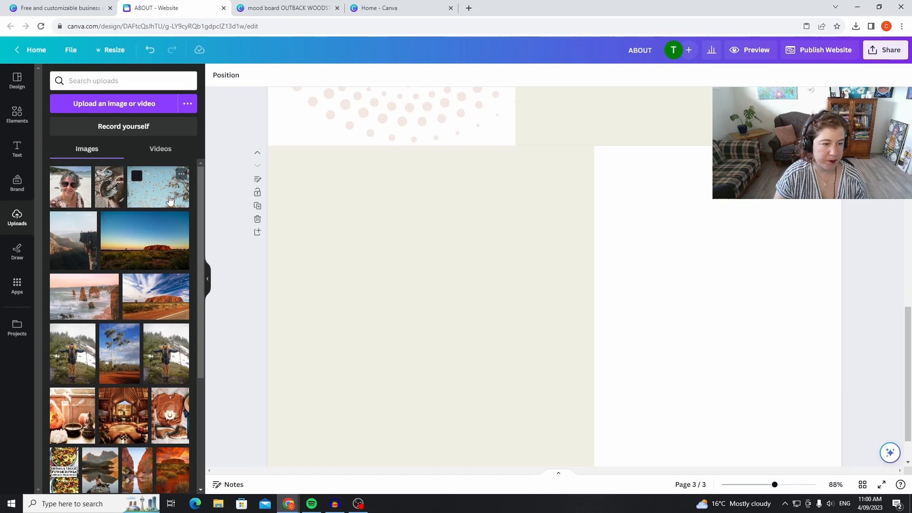
left_click(73, 311)
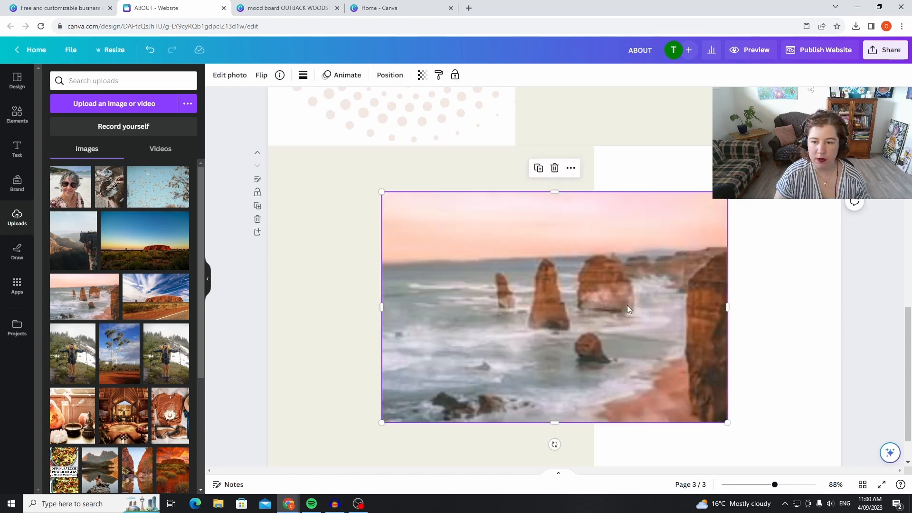
left_click_drag(487, 175, 222, 74)
left_click_drag(578, 266, 582, 372)
scroll(583, 318, "down", 2)
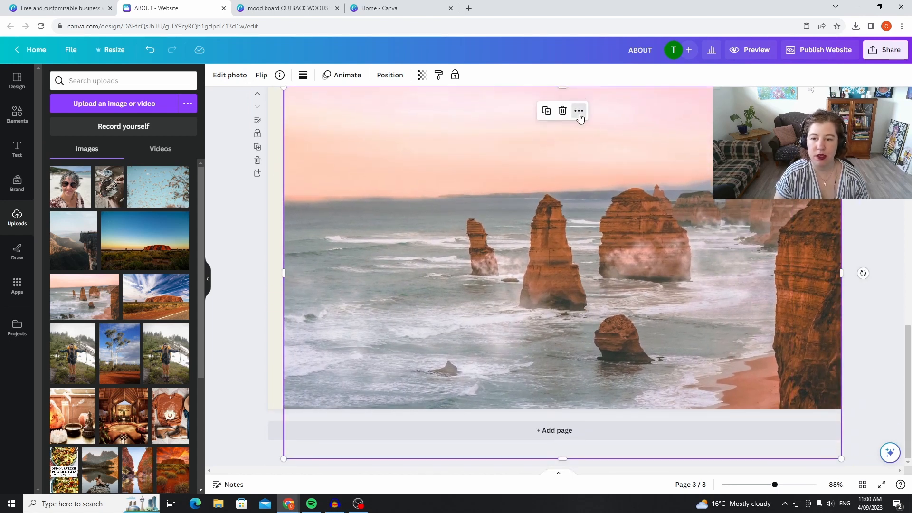
Send the sea-stacks photo behind the cream panel and shift it right so three rocks fill the uncovered area.
left_click(578, 111)
mouse_move(651, 247)
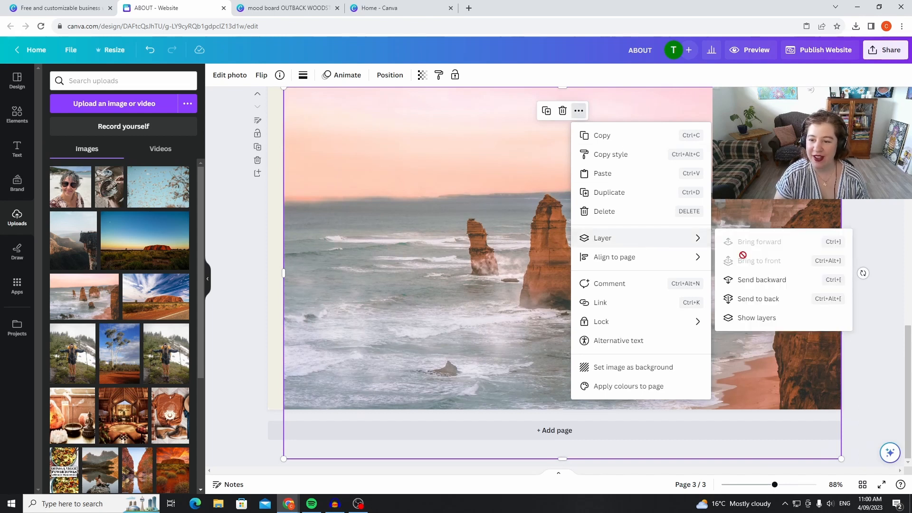
left_click(794, 301)
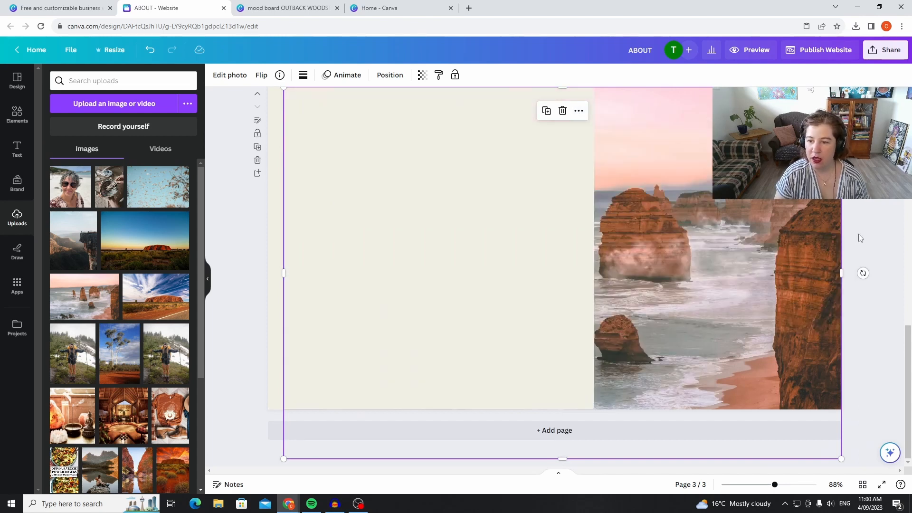
left_click_drag(702, 278, 854, 271)
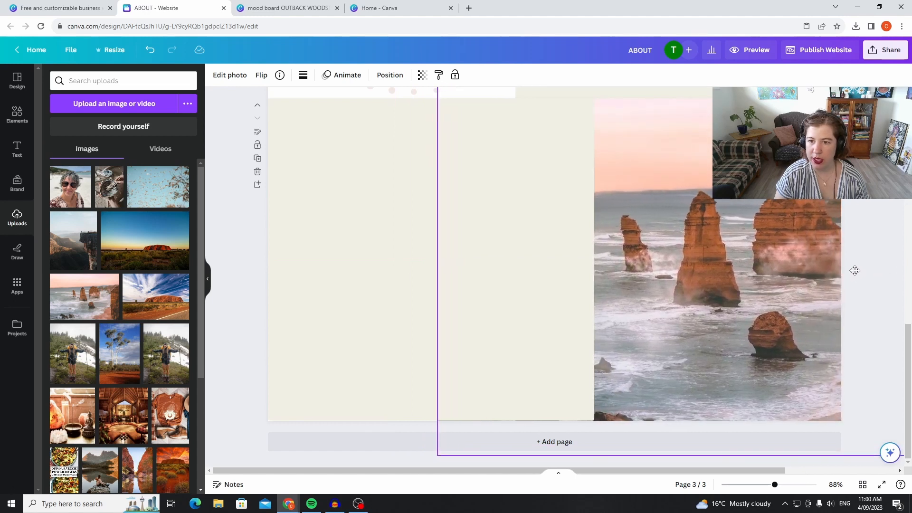
Fade the sea-stacks photo on page three slightly by lowering its transparency value.
left_click(420, 78)
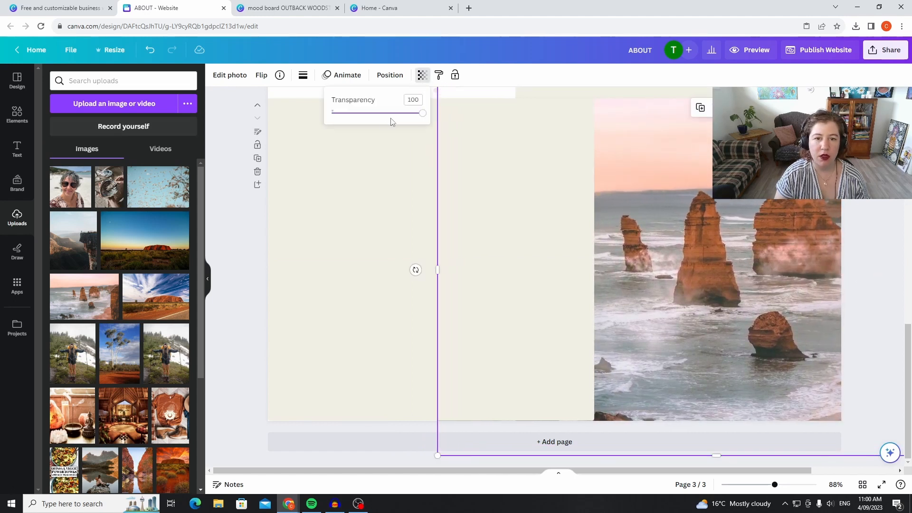
left_click(402, 114)
left_click(247, 242)
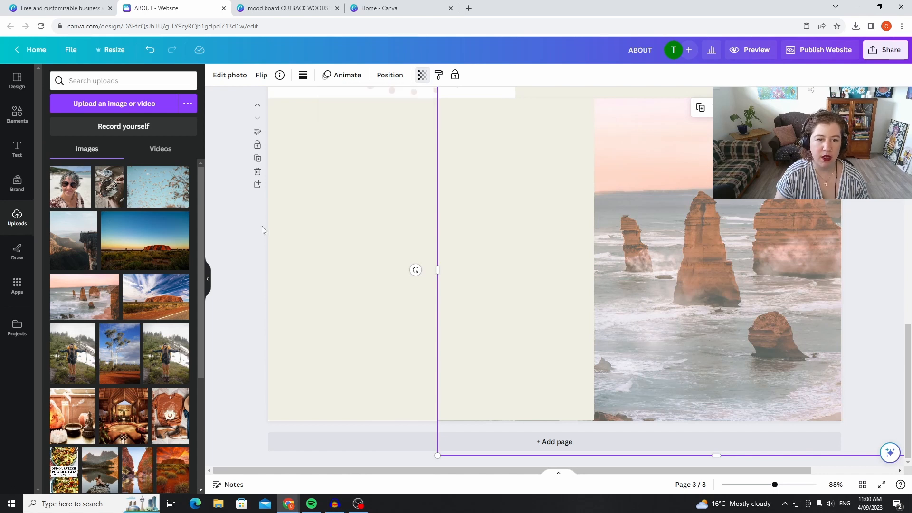
left_click(244, 245)
scroll(538, 228, "up", 10)
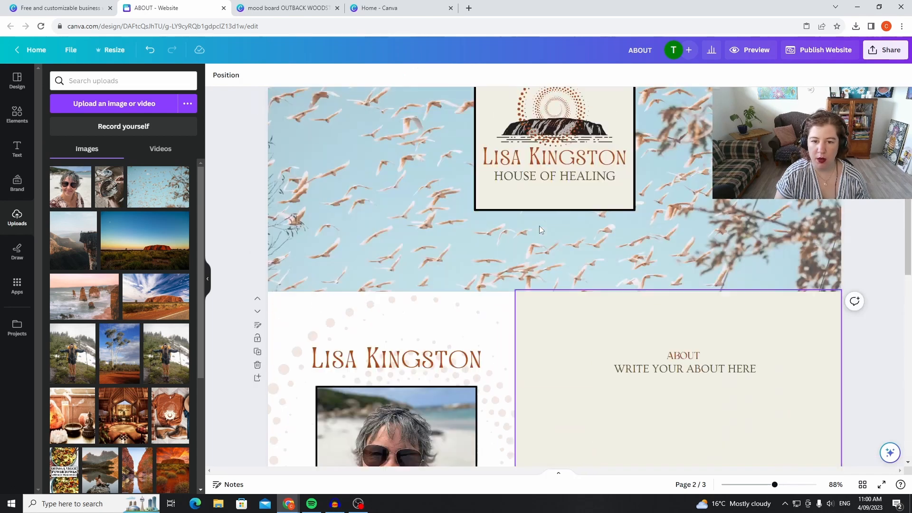
scroll(539, 230, "down", 10)
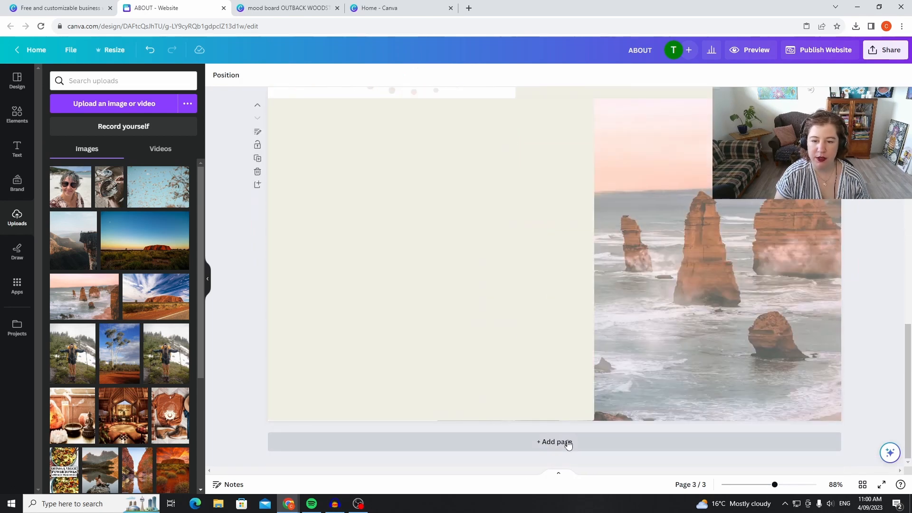
Add a blank fourth page below the sea-stacks section.
left_click(559, 392)
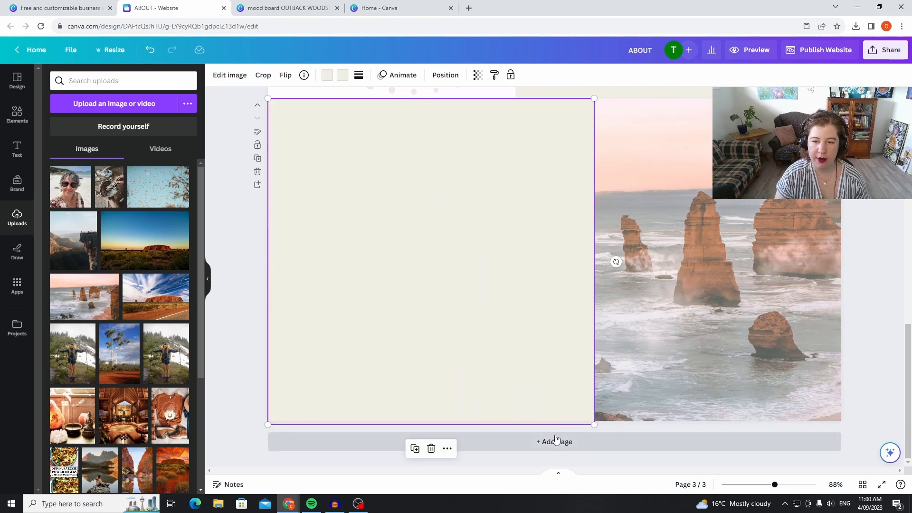
left_click(553, 441)
scroll(476, 299, "up", 4)
Copy the cream panel from page three onto page four and place it along the right side.
left_click(443, 242)
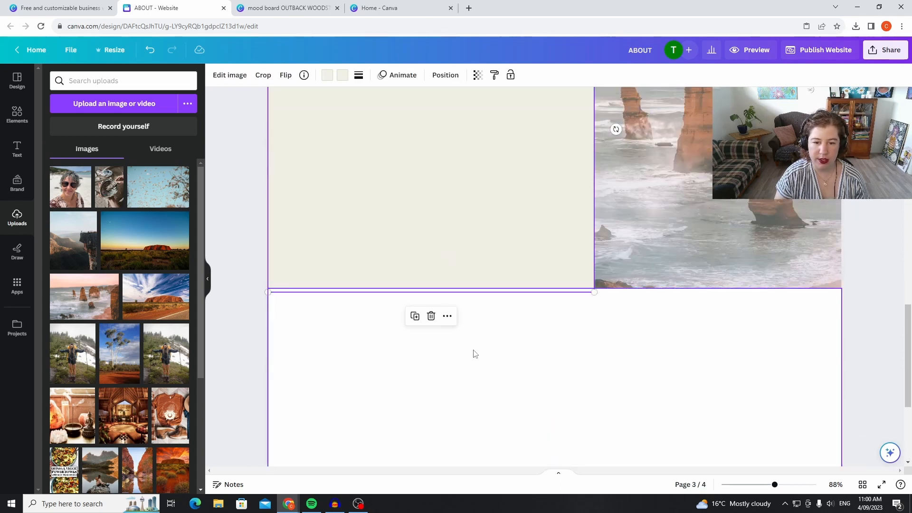
left_click(447, 316)
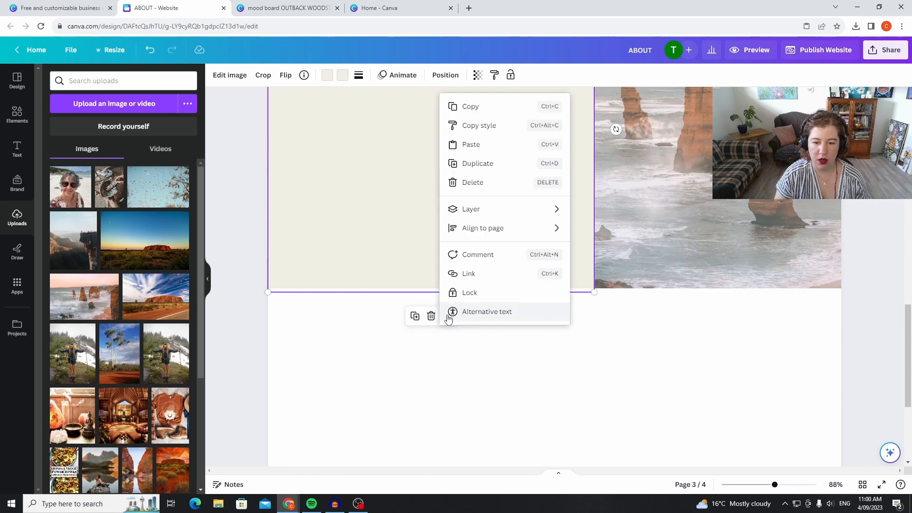
left_click(488, 110)
left_click(572, 364)
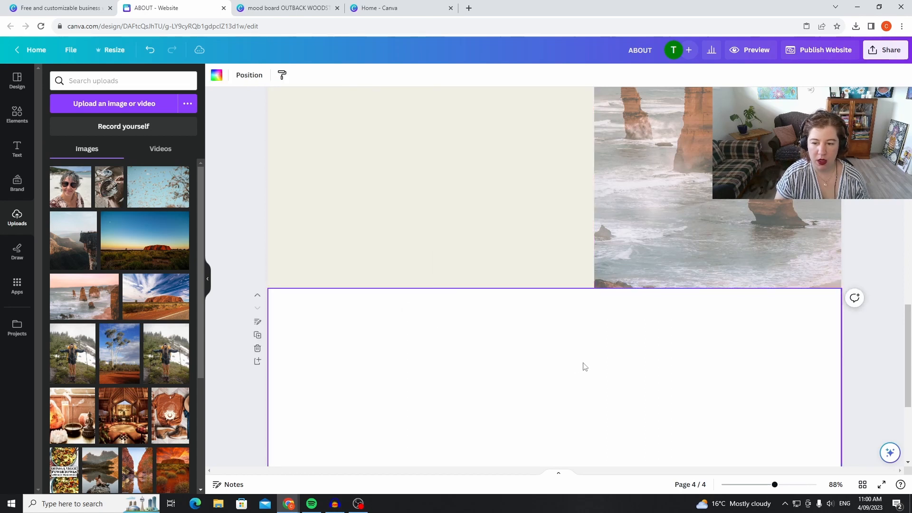
right_click(582, 364)
left_click(616, 412)
scroll(529, 332, "down", 4)
left_click_drag(529, 295, 739, 285)
left_click(232, 308)
Copy the black rock graphic from the page one logo and paste it near the bottom of page four's cream panel.
scroll(312, 328, "up", 10)
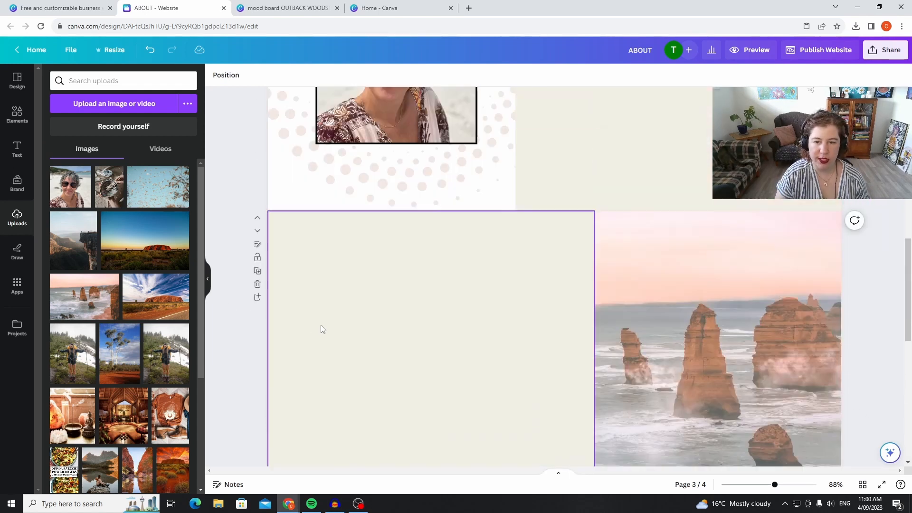
scroll(319, 325, "up", 8)
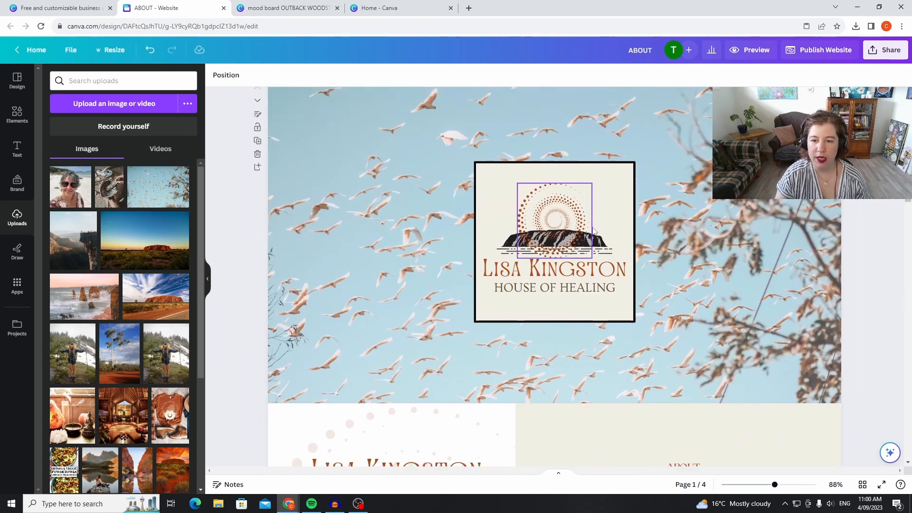
left_click(602, 244)
right_click(602, 243)
left_click(619, 257)
scroll(587, 240, "down", 10)
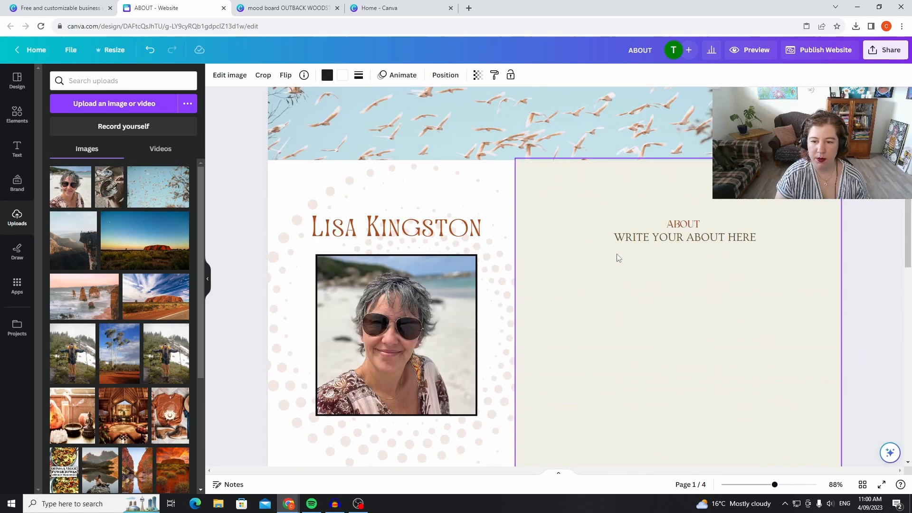
scroll(587, 240, "down", 8)
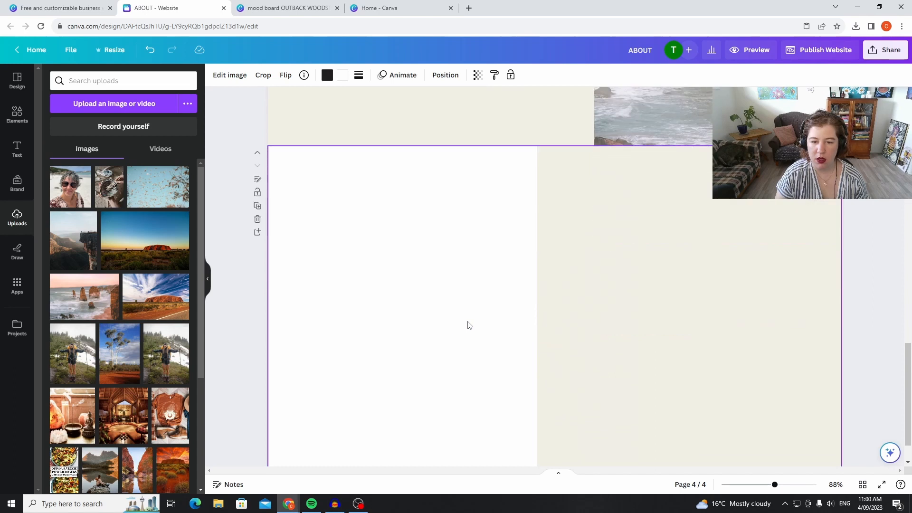
right_click(718, 296)
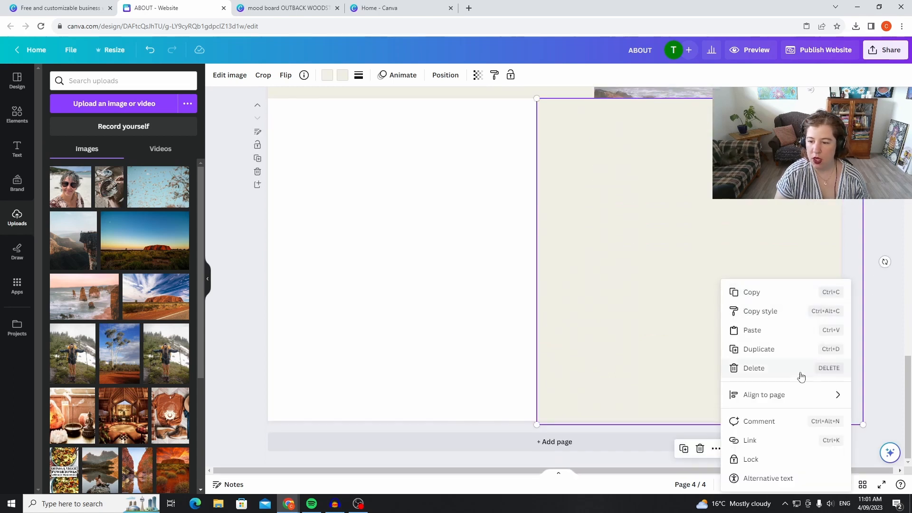
left_click(788, 339)
left_click_drag(575, 257, 715, 380)
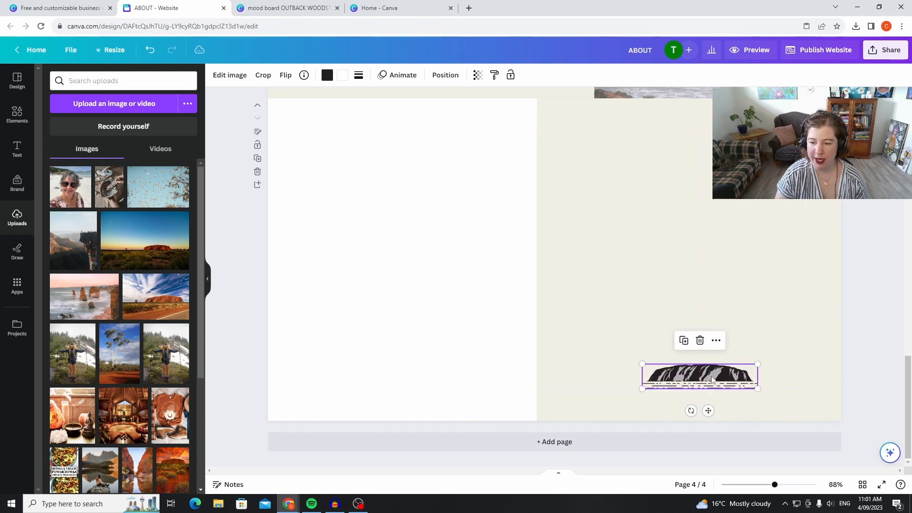
Delete the sea-stacks photo from page three.
scroll(865, 295, "up", 5)
scroll(865, 297, "up", 4)
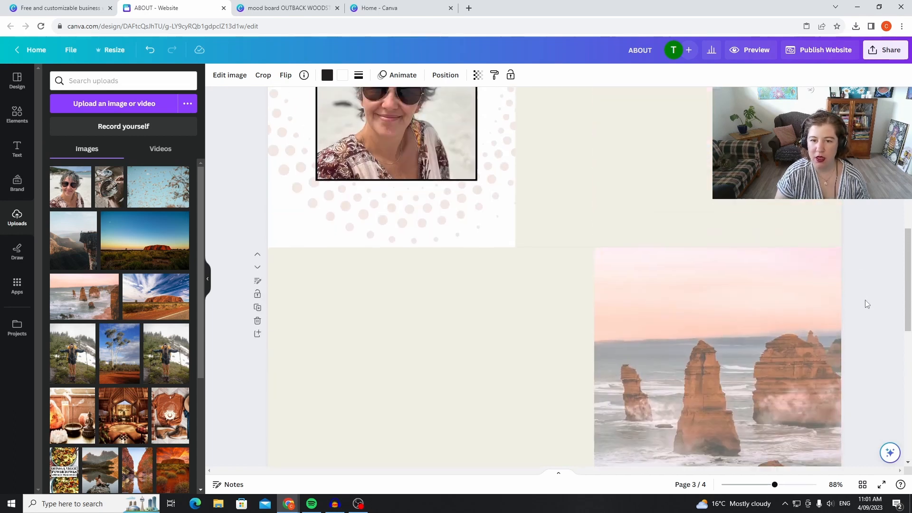
scroll(865, 301, "down", 8)
scroll(864, 302, "up", 1)
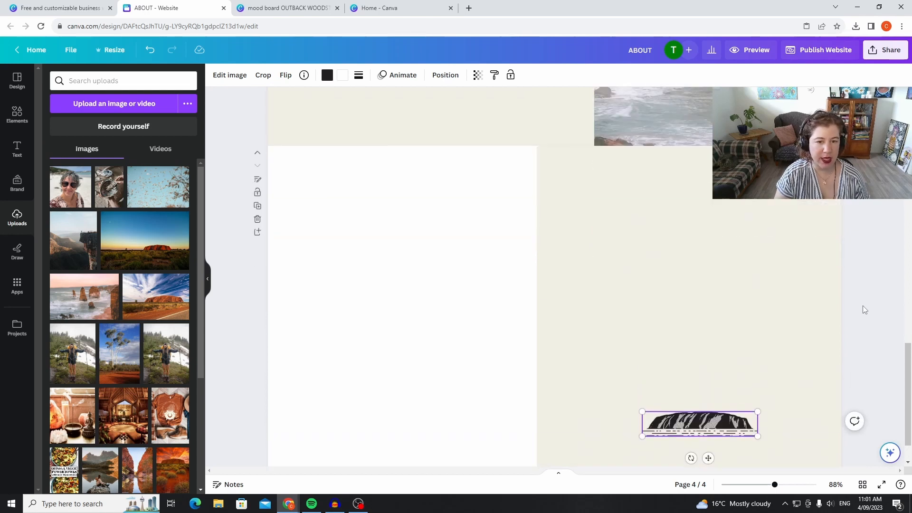
scroll(864, 304, "up", 10)
scroll(861, 269, "up", 8)
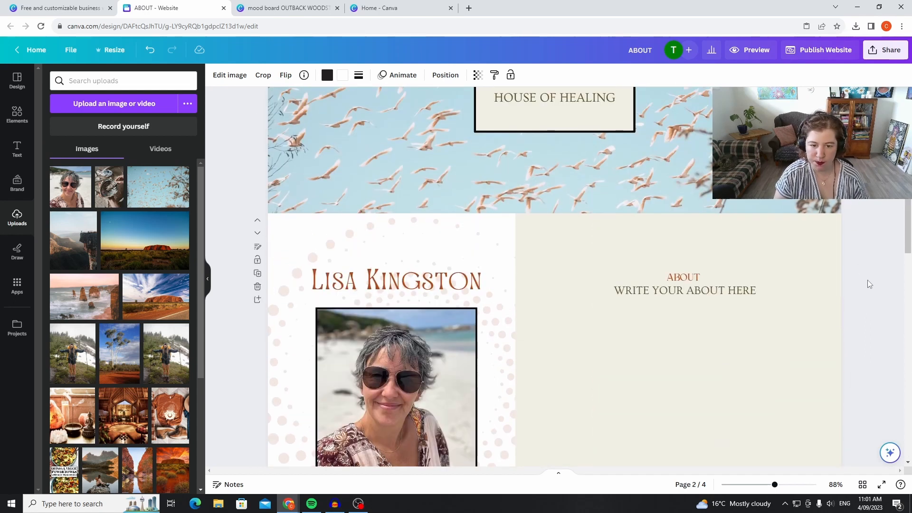
scroll(871, 270, "down", 4)
scroll(872, 267, "down", 8)
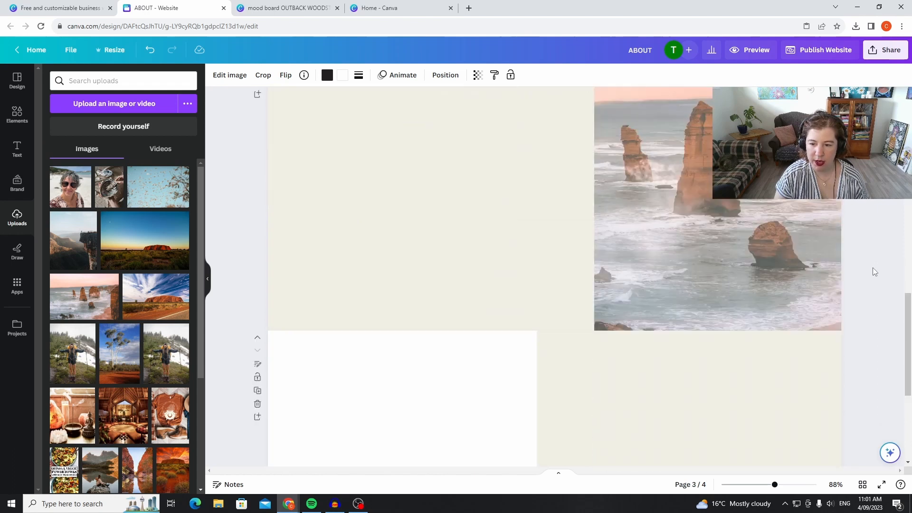
left_click(808, 224)
key("Delete")
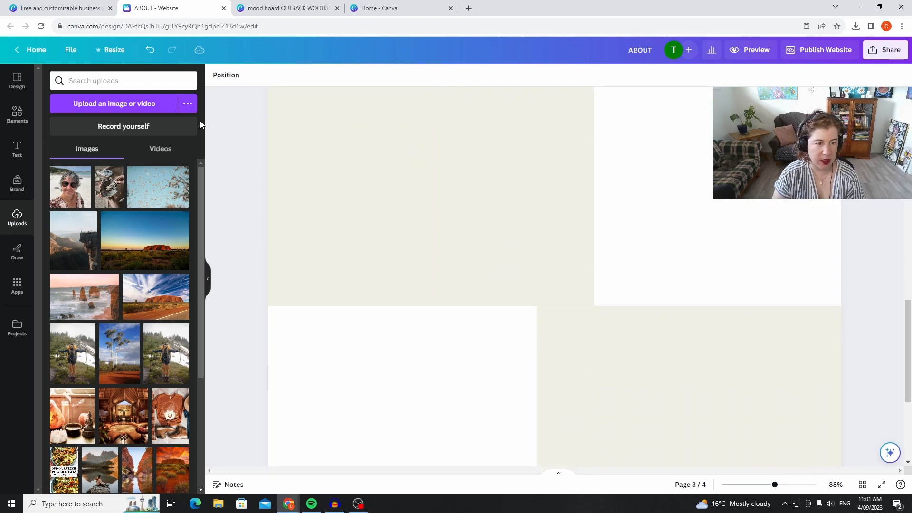
Add the uploaded flying-birds photo to page three, enlarge it and align it with the page's top-right corner.
left_click(134, 169)
scroll(797, 197, "up", 4)
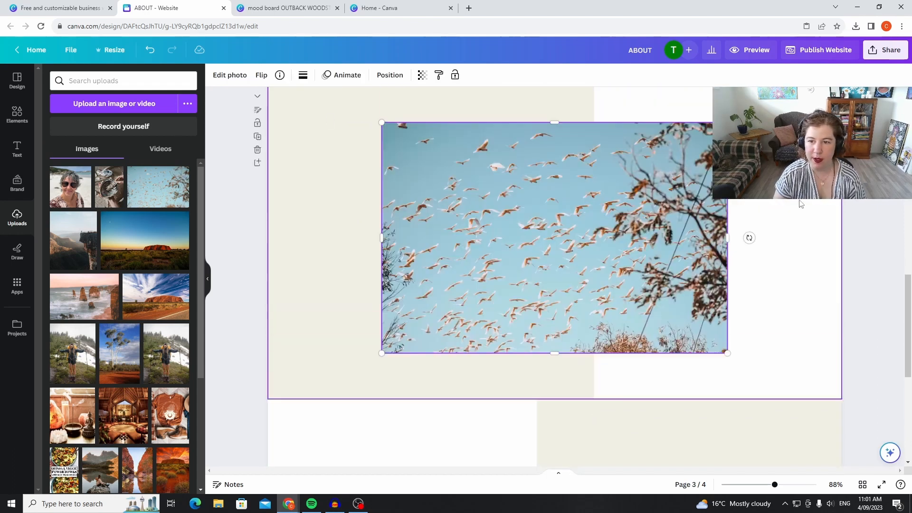
left_click_drag(380, 220, 223, 110)
left_click_drag(563, 280, 664, 336)
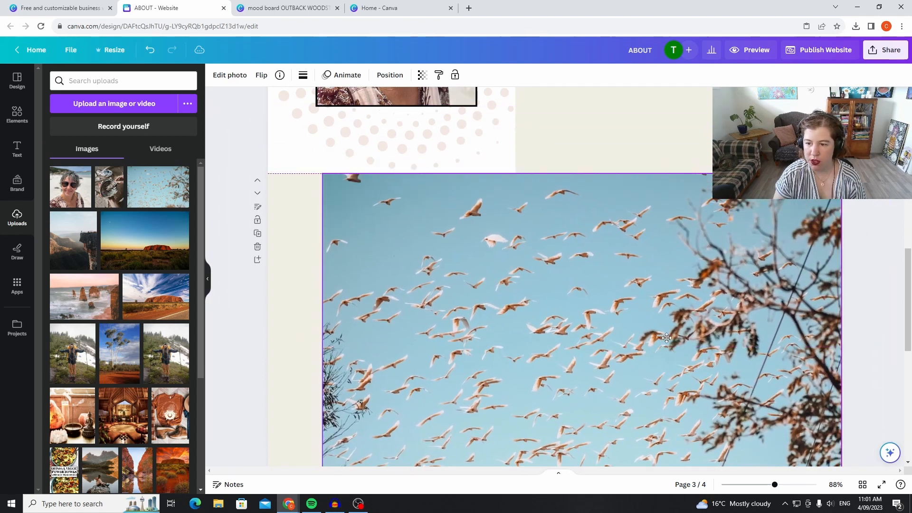
scroll(908, 233, "down", 4)
scroll(868, 242, "up", 3)
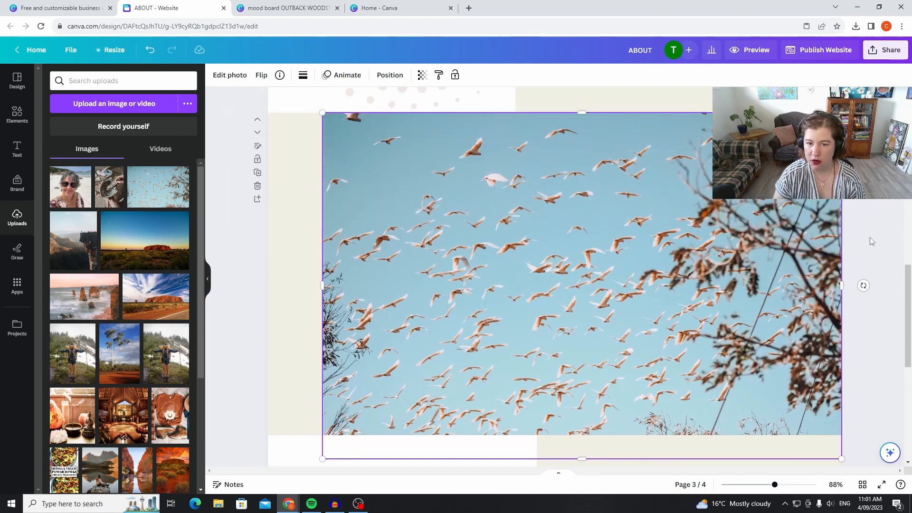
Send the birds photo behind page three's cream panel and fade it by lowering its transparency value.
left_click(389, 75)
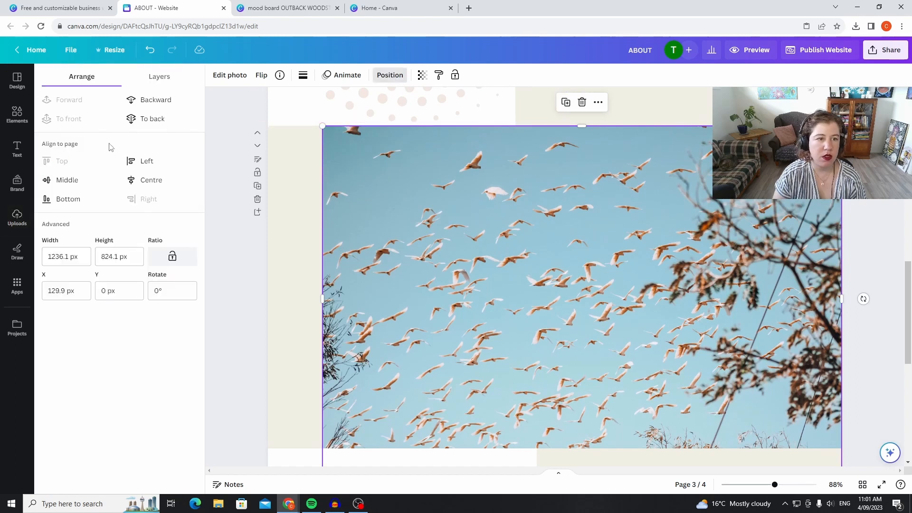
left_click(152, 118)
left_click(422, 75)
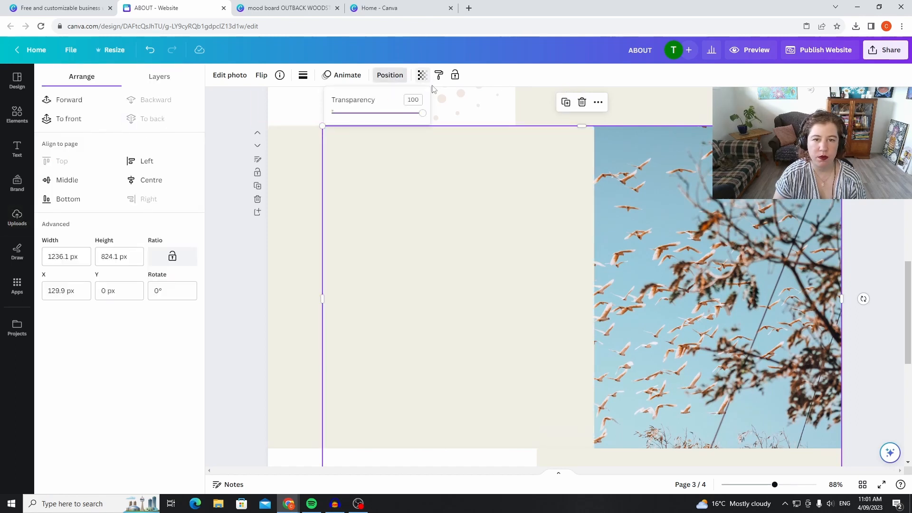
left_click_drag(423, 118, 393, 121)
left_click(223, 274)
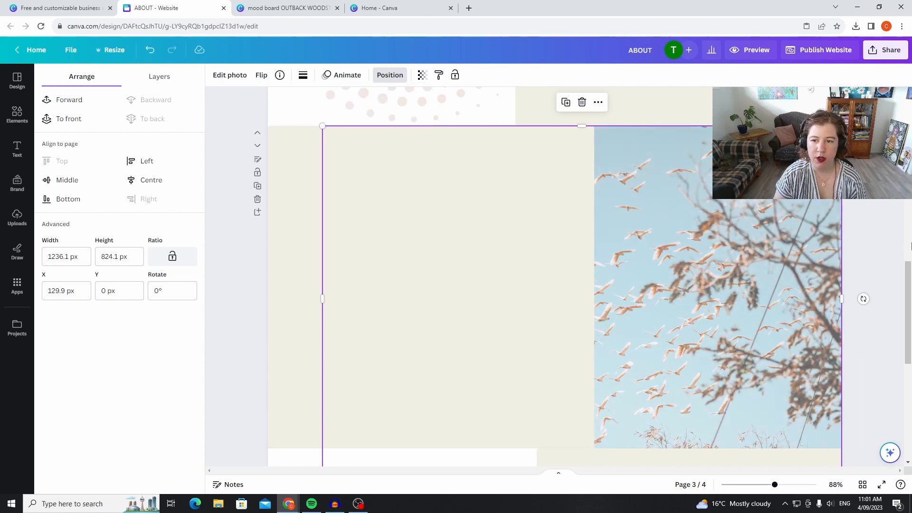
left_click(866, 208)
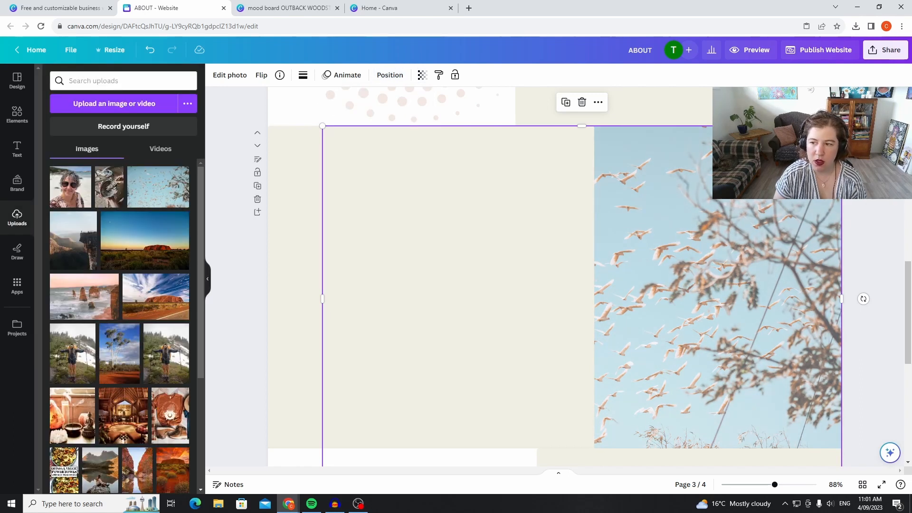
left_click(871, 190)
Add a heading text box and place it centred near the top of page three's cream panel.
scroll(910, 200, "up", 10)
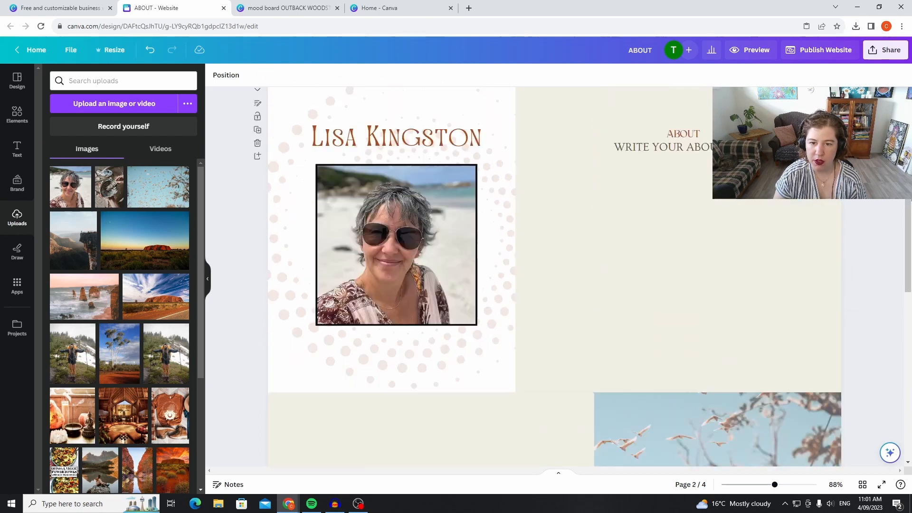
scroll(439, 187, "down", 10)
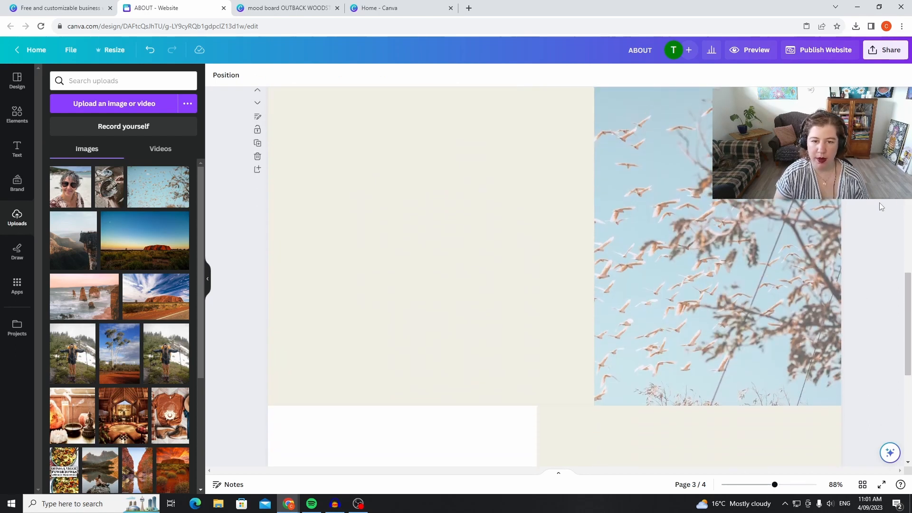
left_click(13, 151)
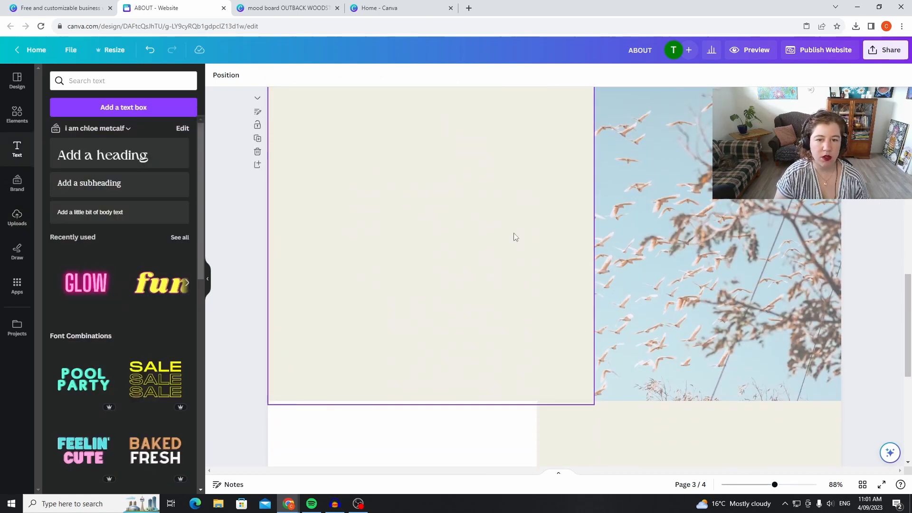
left_click(162, 163)
left_click_drag(555, 236, 426, 108)
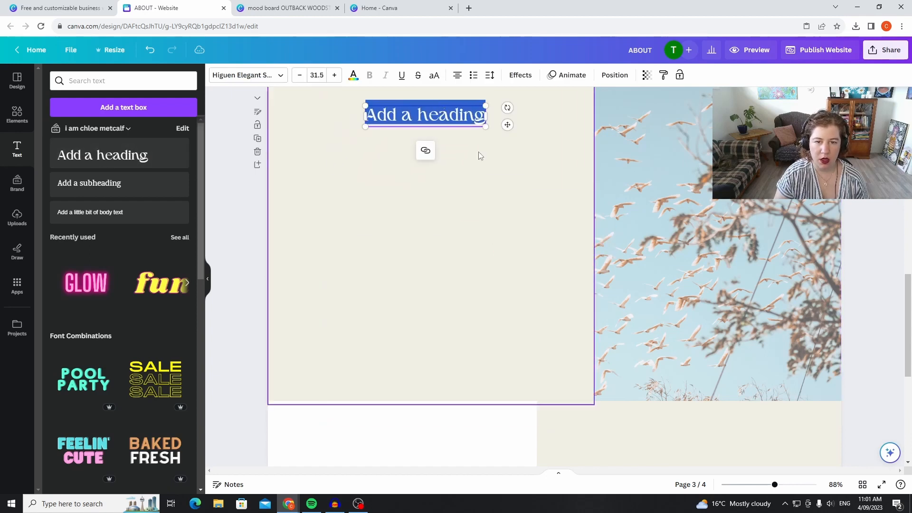
Replace the placeholder text of page three's heading with OFFERS.
left_click(476, 115)
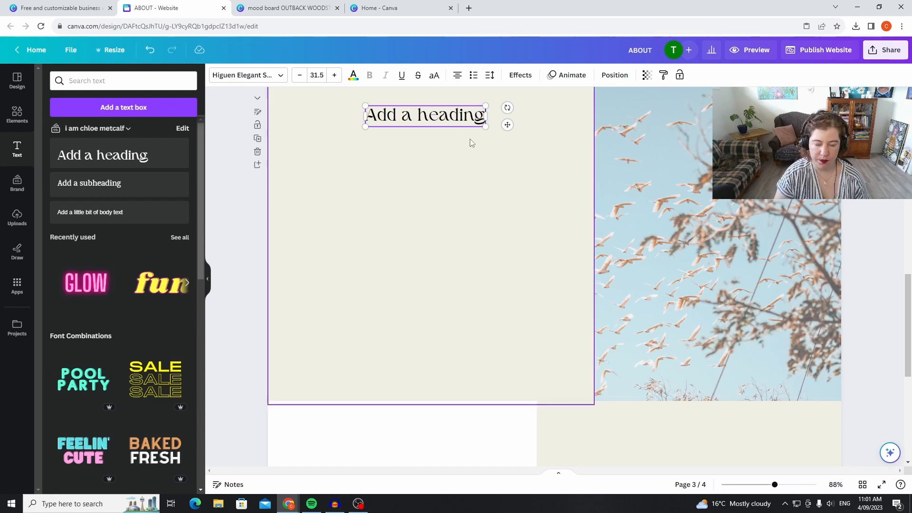
key("BackSpace")
key("BackSpace")
key("BackSpace")
key("BackSpace")
key("BackSpace")
key("BackSpace")
key("BackSpace")
key("BackSpace")
key("BackSpace")
key("BackSpace")
key("BackSpace")
key("BackSpace")
key("BackSpace")
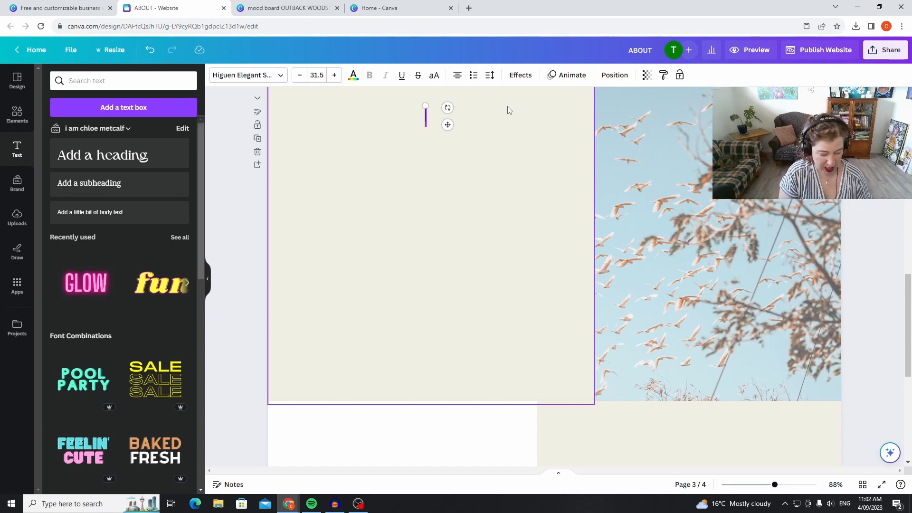
type("OFFERDS")
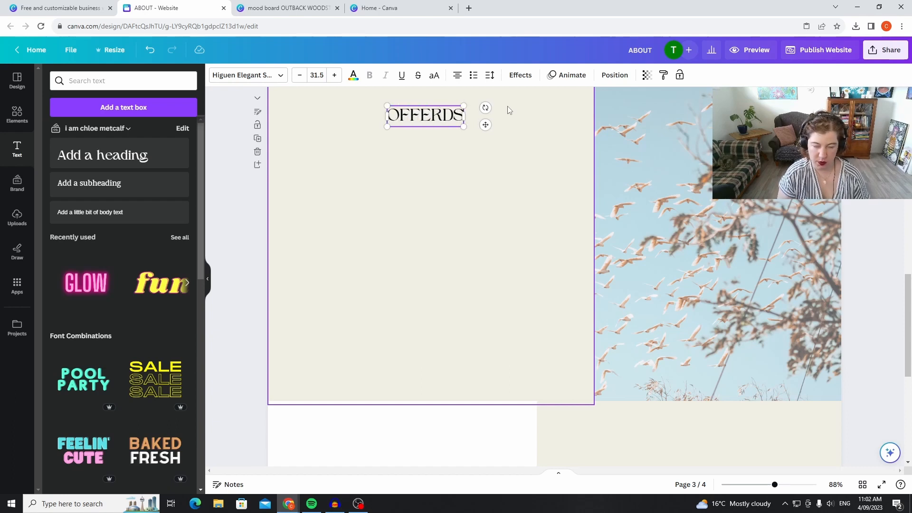
key("BackSpace")
key("BackSpace")
type("S")
left_click(487, 209)
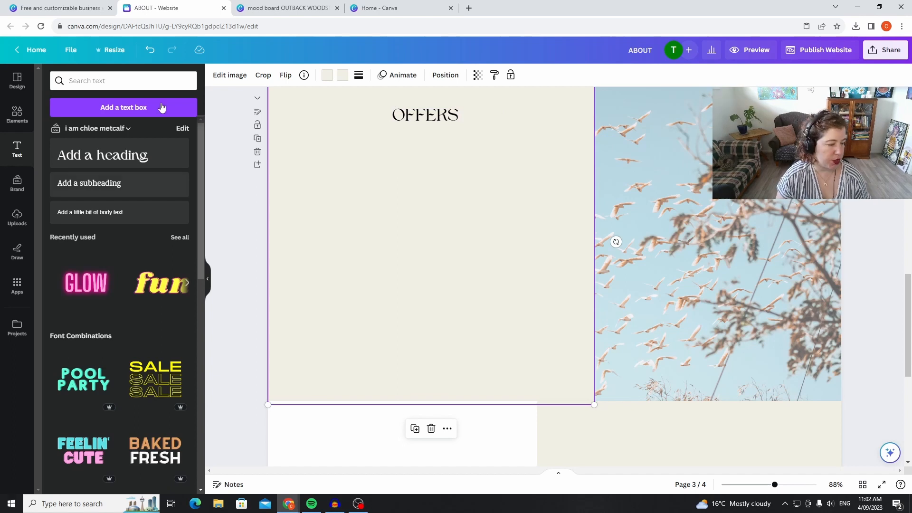
Change the wording of page three's heading to SERVICES.
left_click(452, 115)
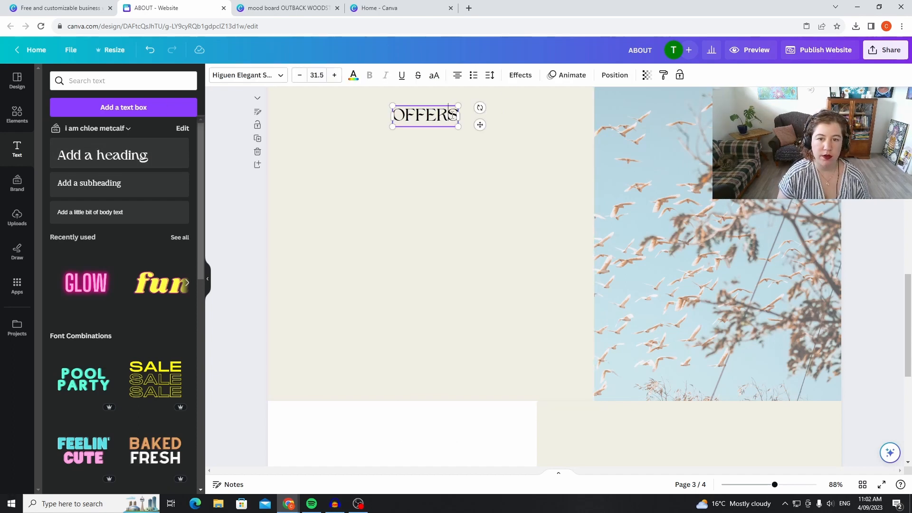
key("BackSpace")
key("BackSpace")
key("BackSpace")
key("BackSpace")
key("BackSpace")
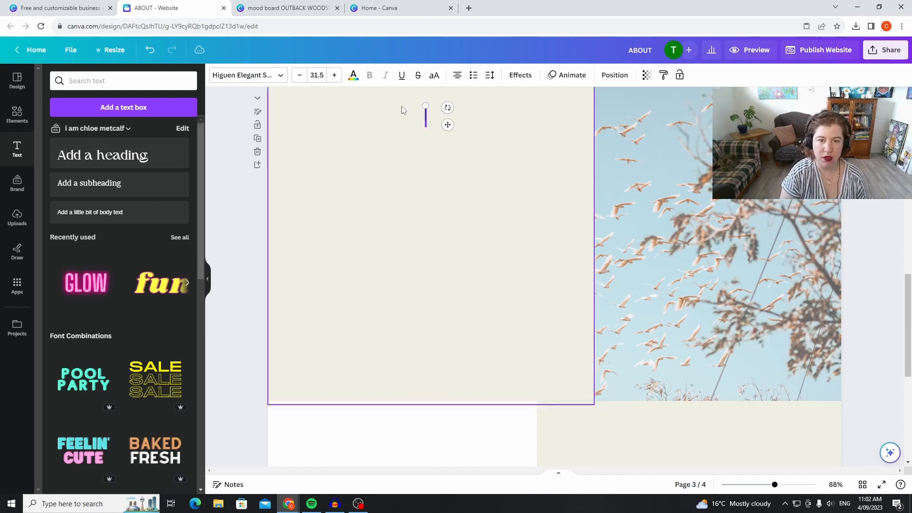
type("SERVICES")
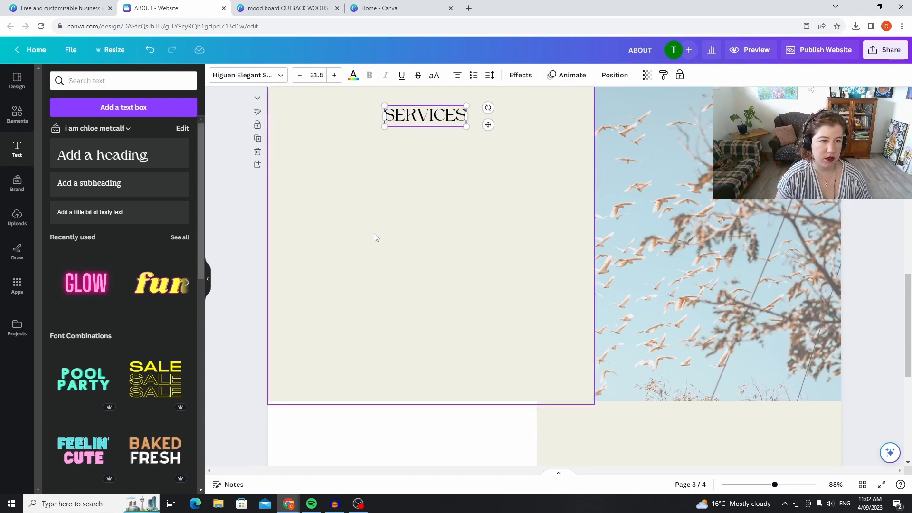
left_click(374, 236)
Move the rock graphic on page four slightly lower on the cream panel.
scroll(411, 261, "down", 5)
scroll(612, 319, "down", 2)
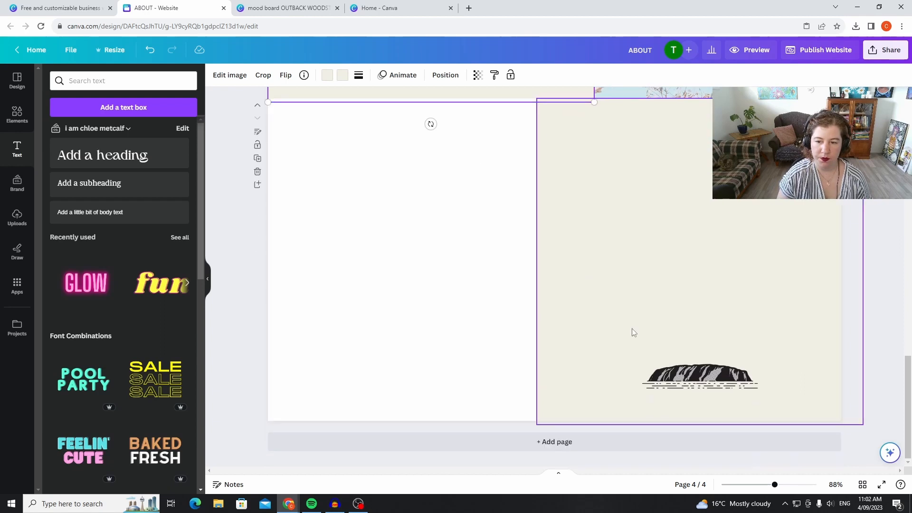
scroll(750, 338, "up", 3)
scroll(752, 335, "down", 3)
left_click_drag(707, 380, 710, 389)
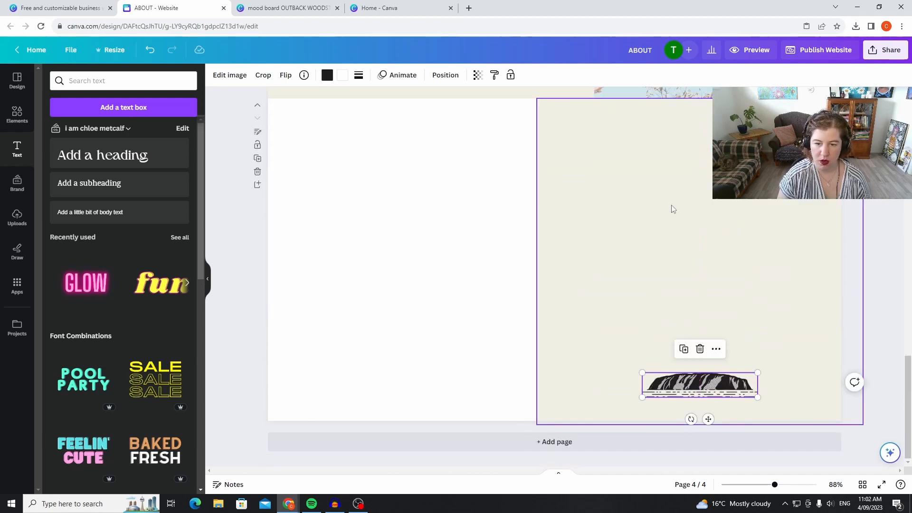
Add a heading to page four reading REVIEWS and centre it near the top of the cream panel.
left_click(86, 154)
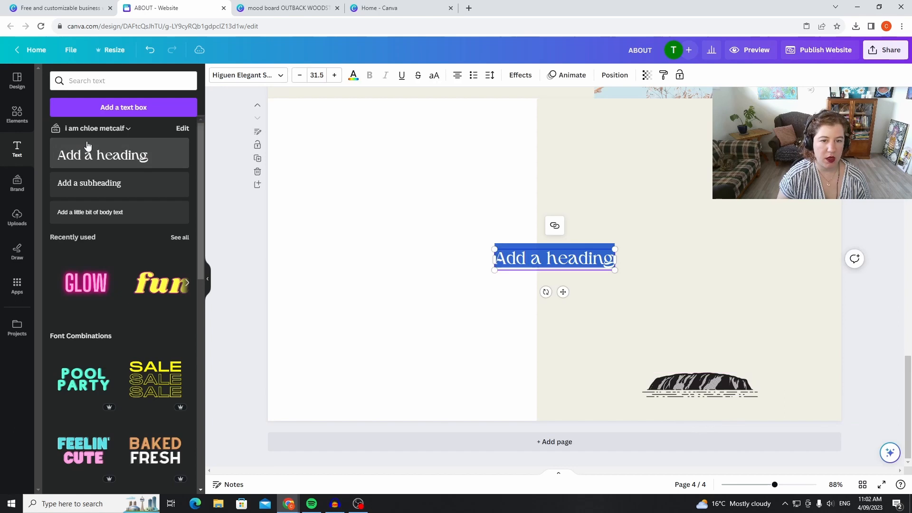
left_click(557, 244)
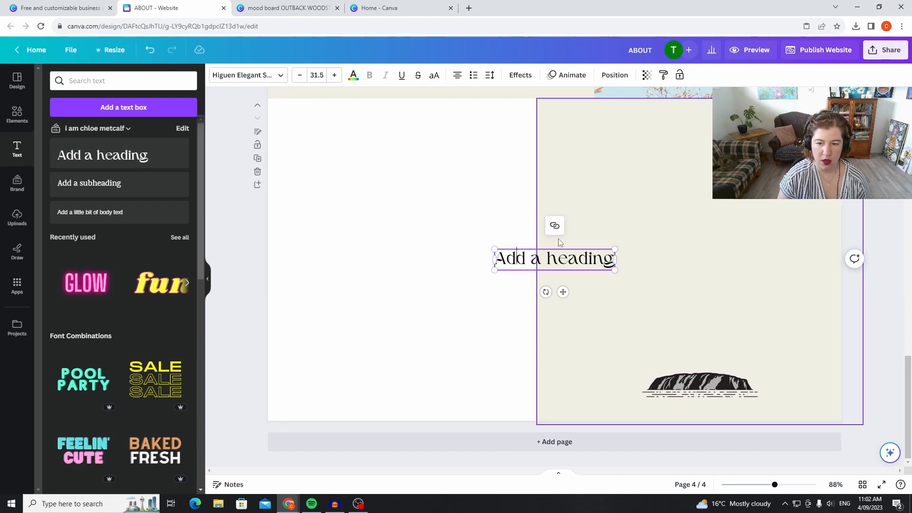
left_click_drag(566, 245, 625, 221)
left_click(610, 260)
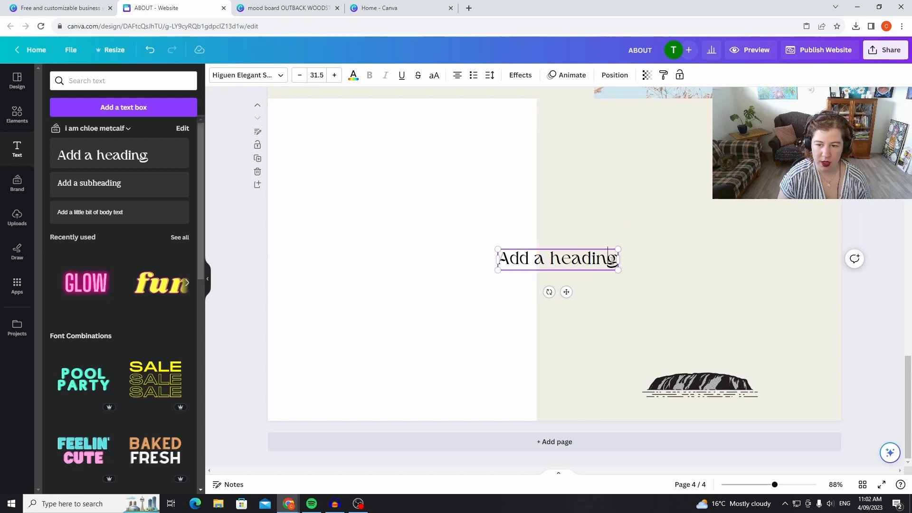
key("BackSpace")
key("BackSpace")
key("BackSpace")
key("BackSpace")
key("BackSpace")
key("BackSpace")
key("BackSpace")
key("BackSpace")
key("BackSpace")
key("BackSpace")
key("BackSpace")
key("BackSpace")
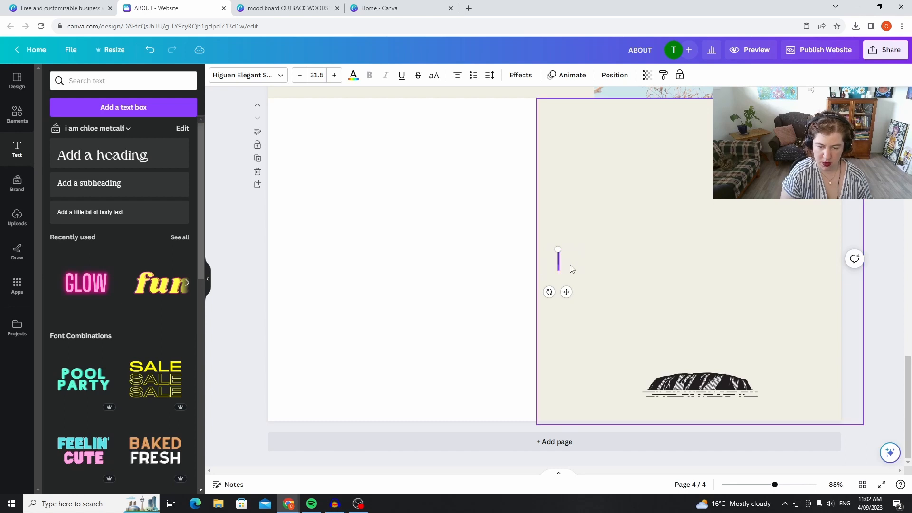
type("REVIEWS")
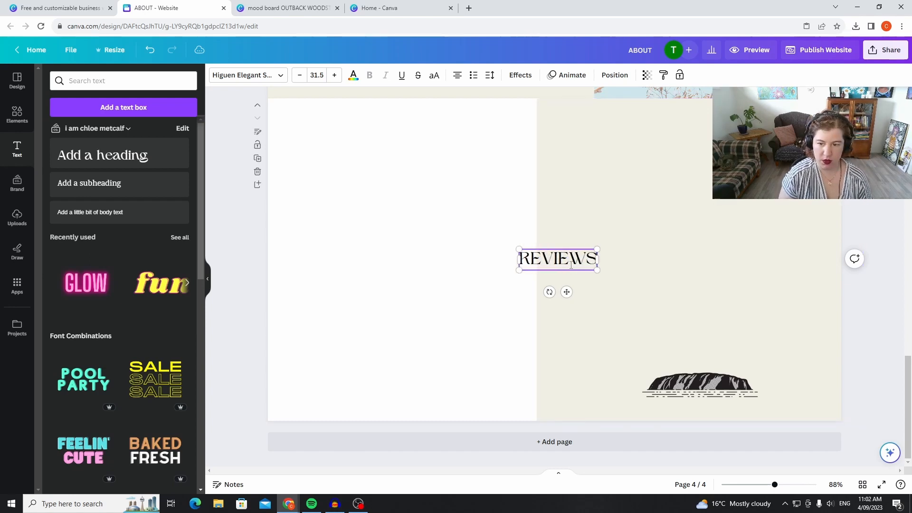
left_click_drag(572, 246, 709, 133)
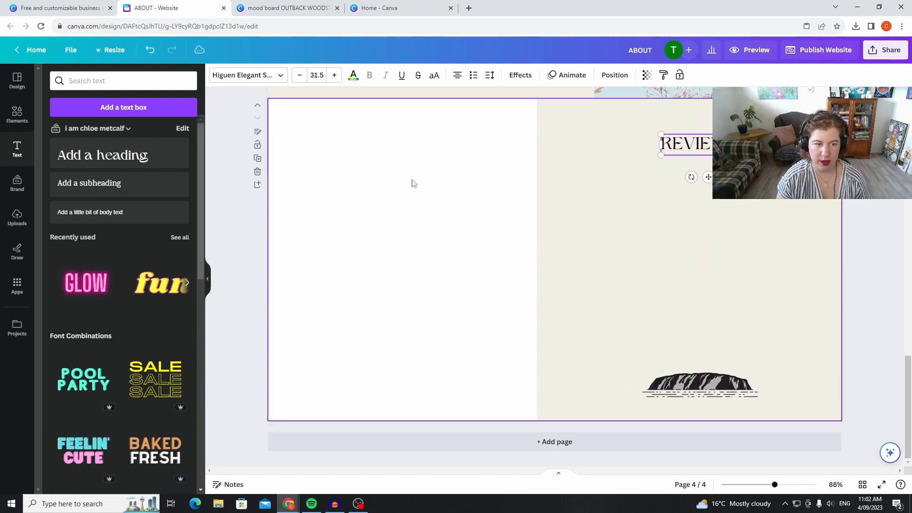
left_click(245, 245)
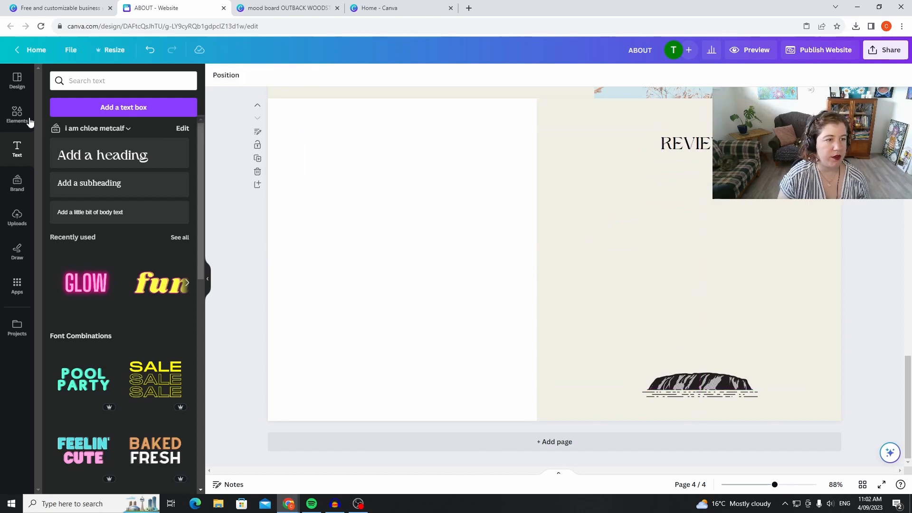
left_click(17, 114)
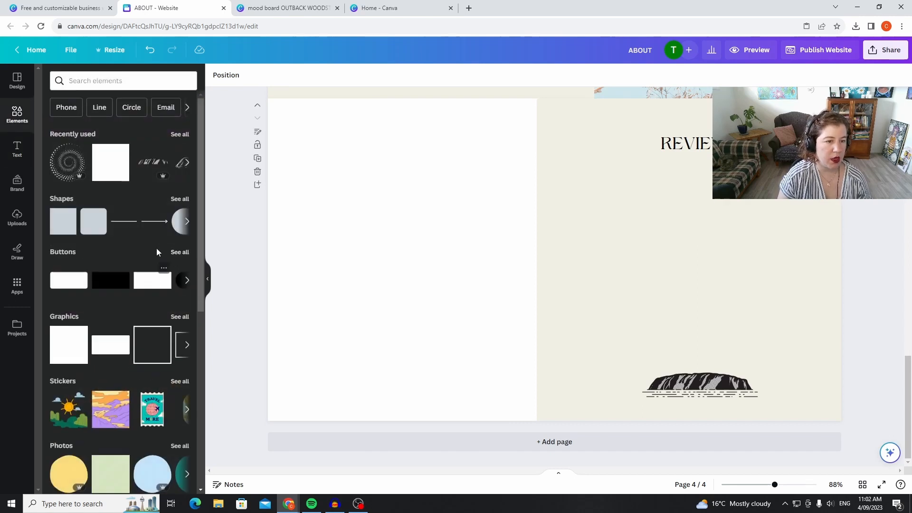
left_click(175, 226)
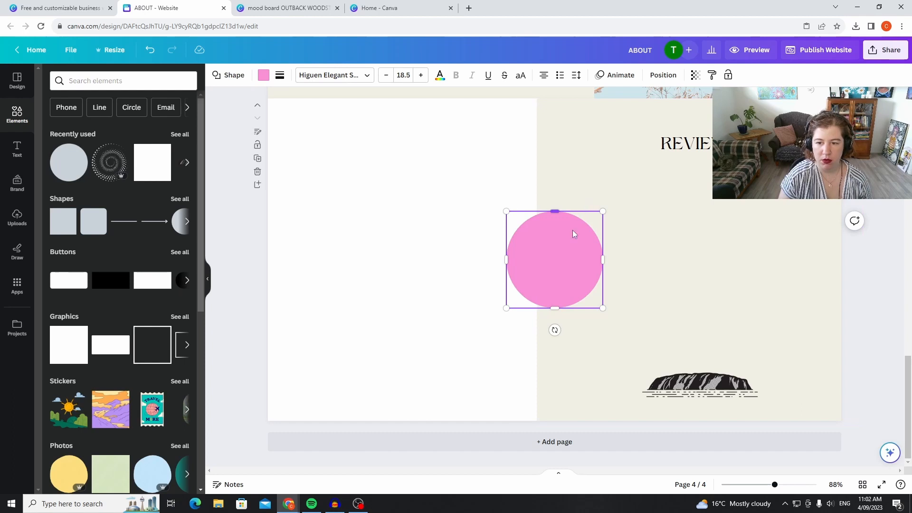
left_click_drag(576, 290, 613, 216)
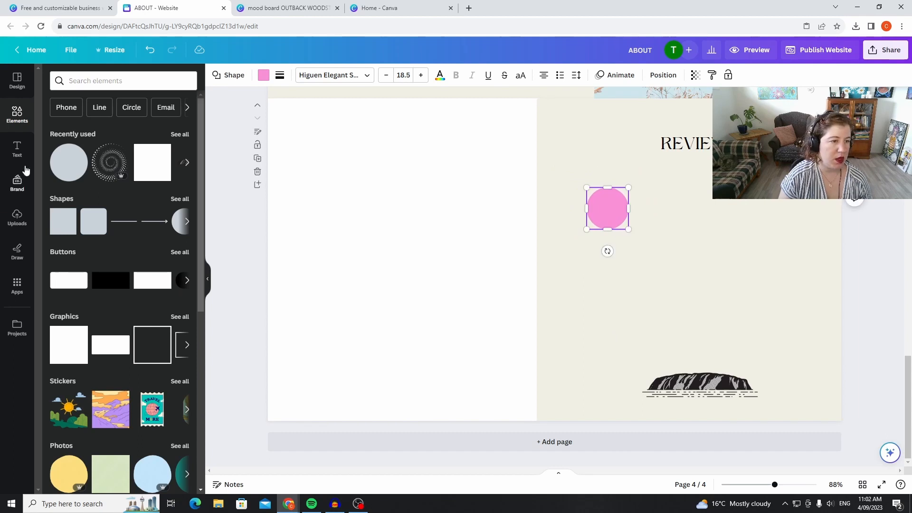
left_click(18, 217)
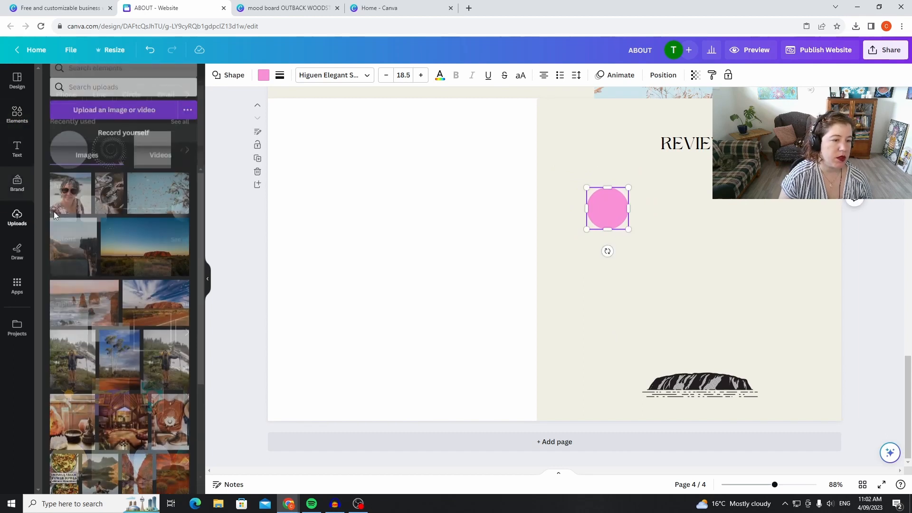
scroll(152, 261, "down", 10)
scroll(161, 263, "up", 8)
left_click_drag(76, 258, 609, 203)
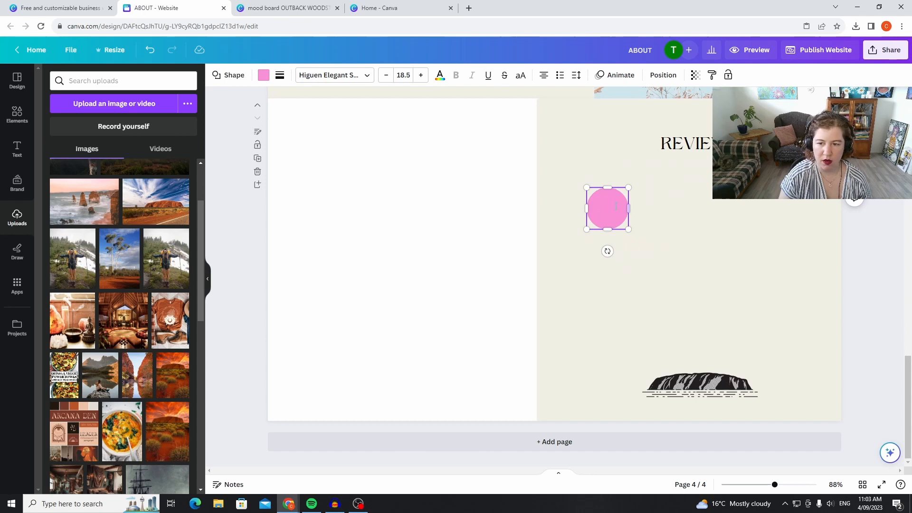
key("Delete")
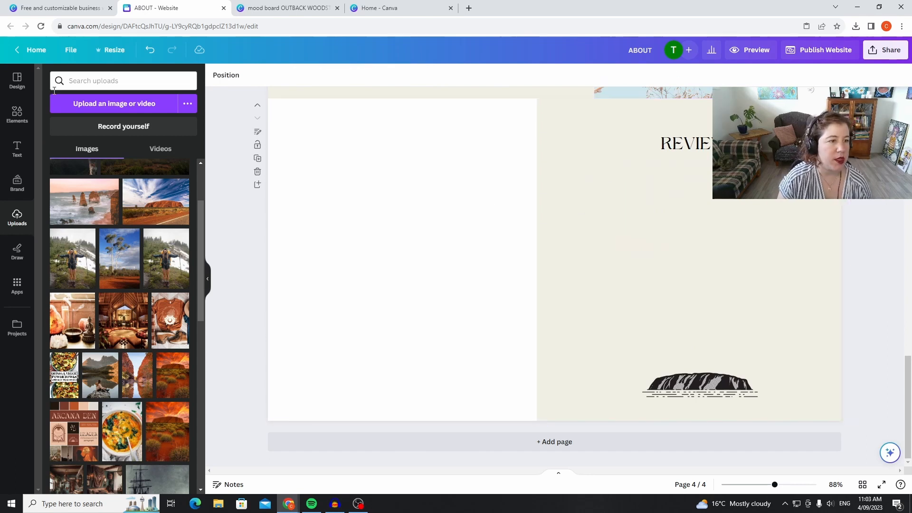
Search the elements for "circle frame" and add the outlined circular photo frame to page four.
left_click(17, 114)
left_click(109, 80)
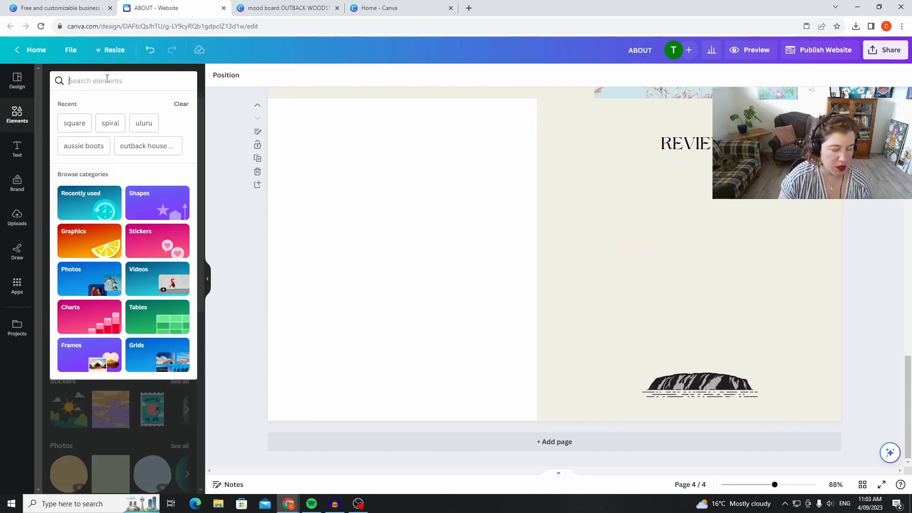
type("circle fr")
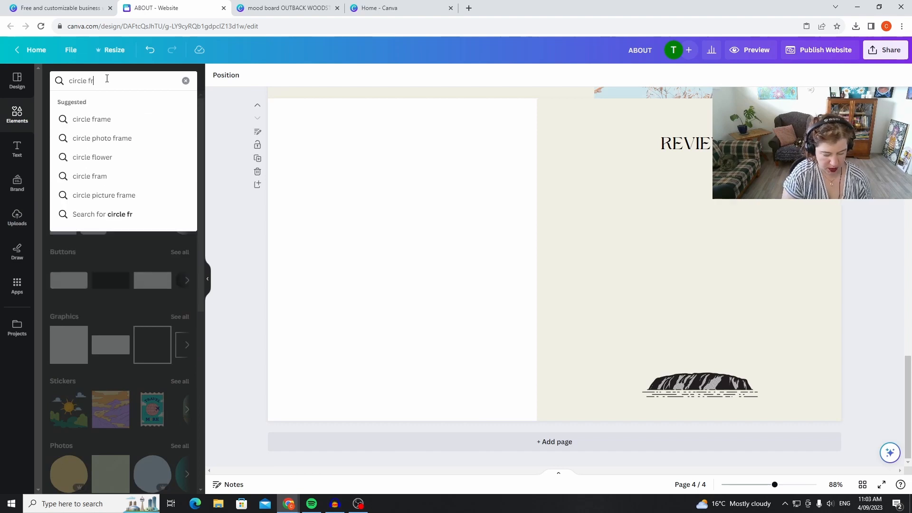
type("ame")
key("Return")
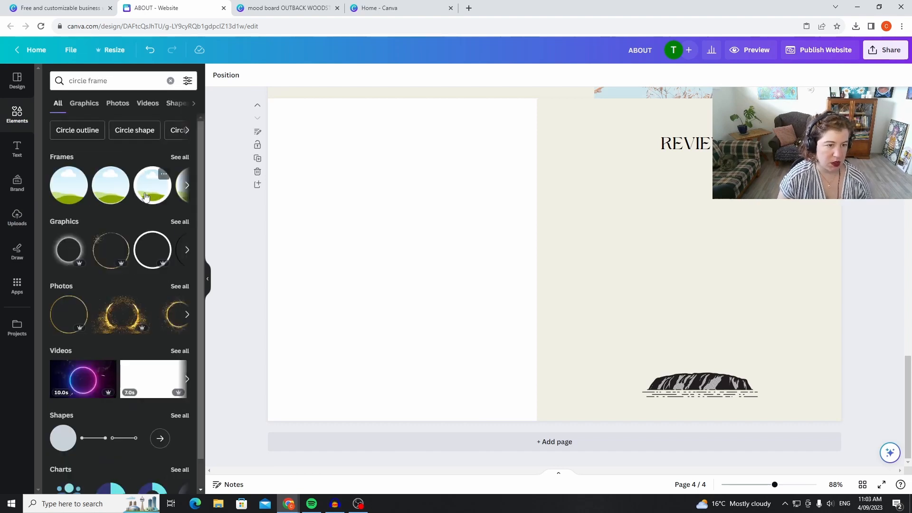
left_click(114, 191)
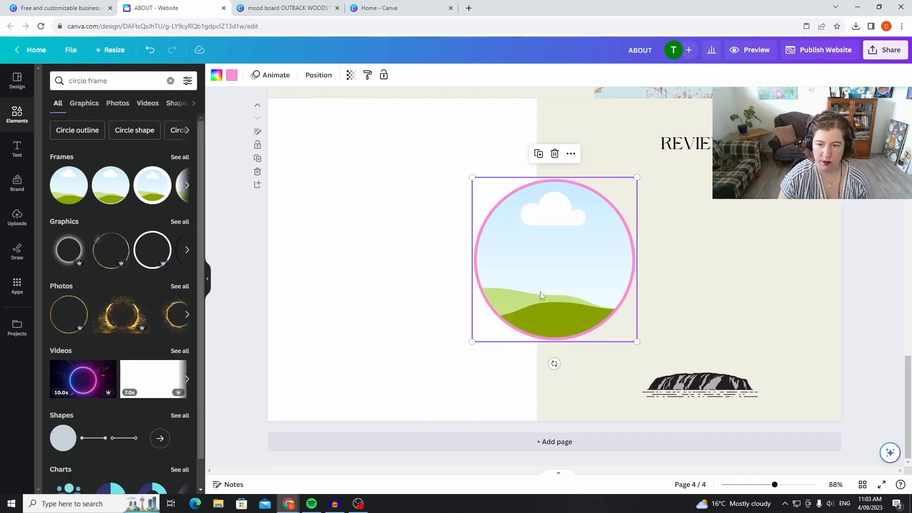
Recolour the circle frame's outline dark olive, shrink the frame and place it below REVIEWS near the cream panel's left edge.
left_click_drag(635, 342, 565, 269)
left_click(233, 76)
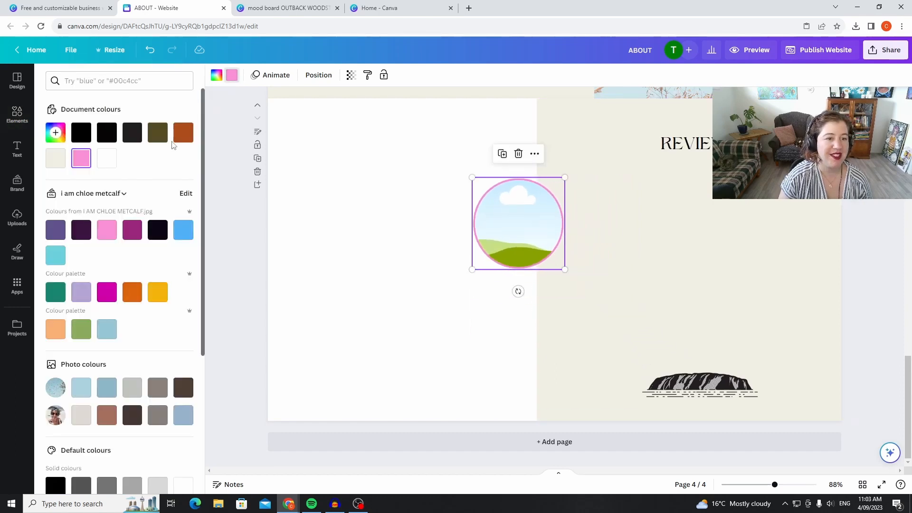
left_click(159, 138)
left_click_drag(527, 239, 609, 226)
left_click_drag(648, 252, 621, 230)
mouse_move(586, 190)
left_mouse_down()
mouse_move(597, 209)
mouse_move(597, 199)
left_mouse_up()
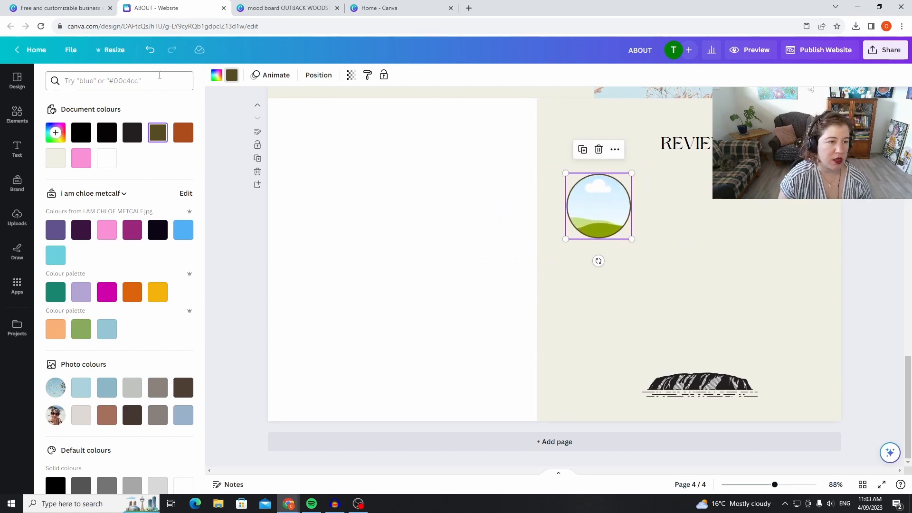
Fill the circle frame with the uploaded photo of the woman in sunglasses and a rainbow-striped top.
left_click(17, 115)
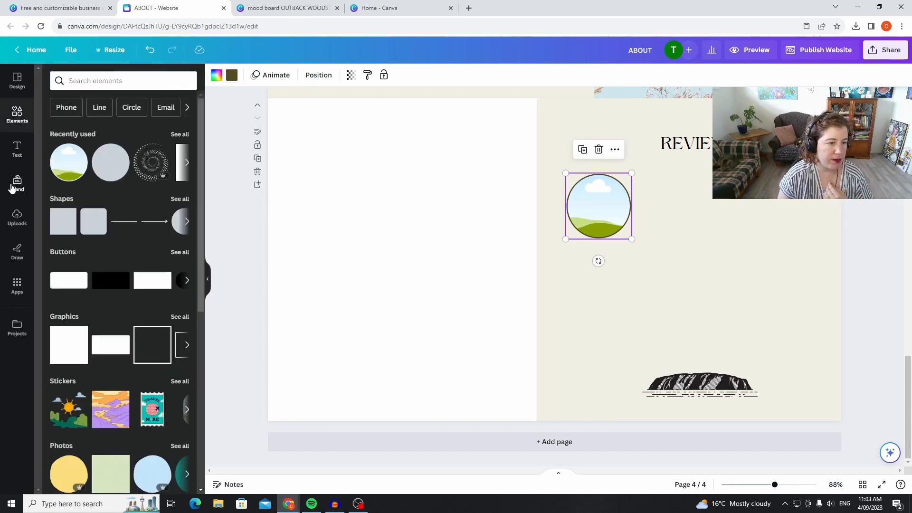
left_click(14, 186)
left_click(17, 217)
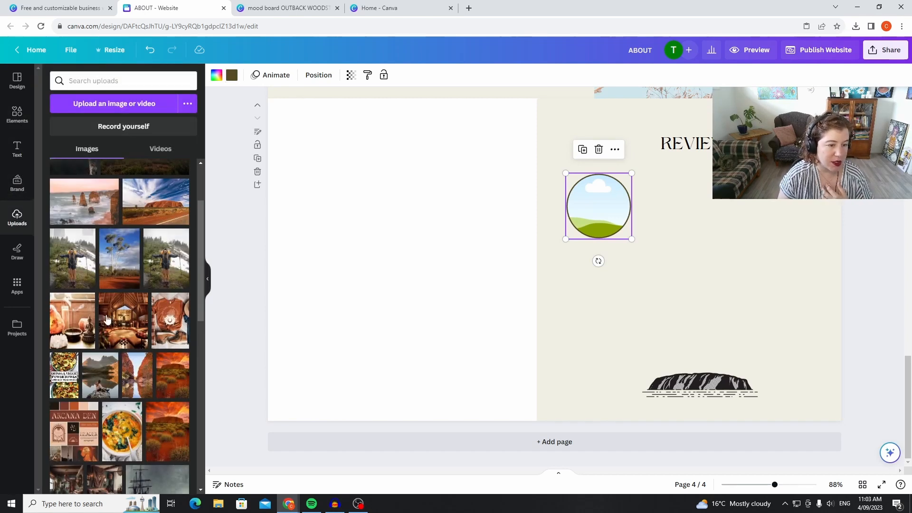
scroll(131, 266, "down", 15)
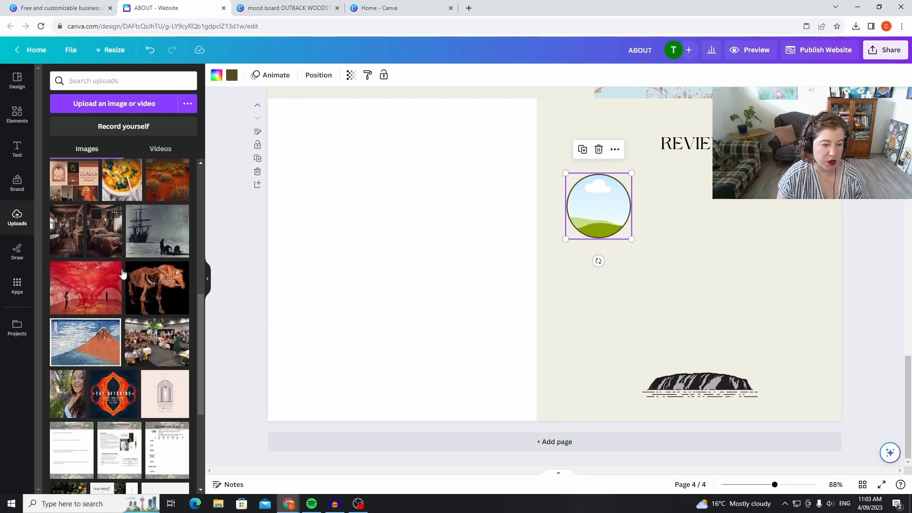
scroll(130, 268, "down", 15)
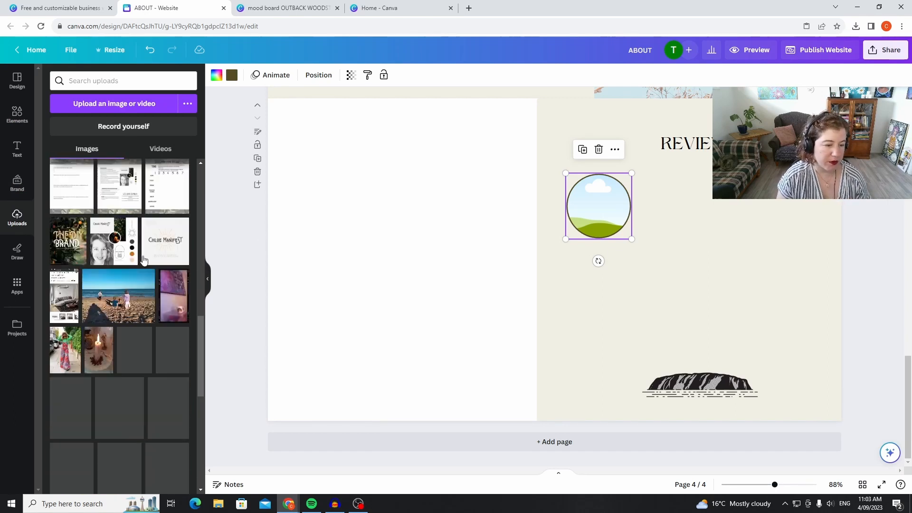
scroll(121, 242, "down", 5)
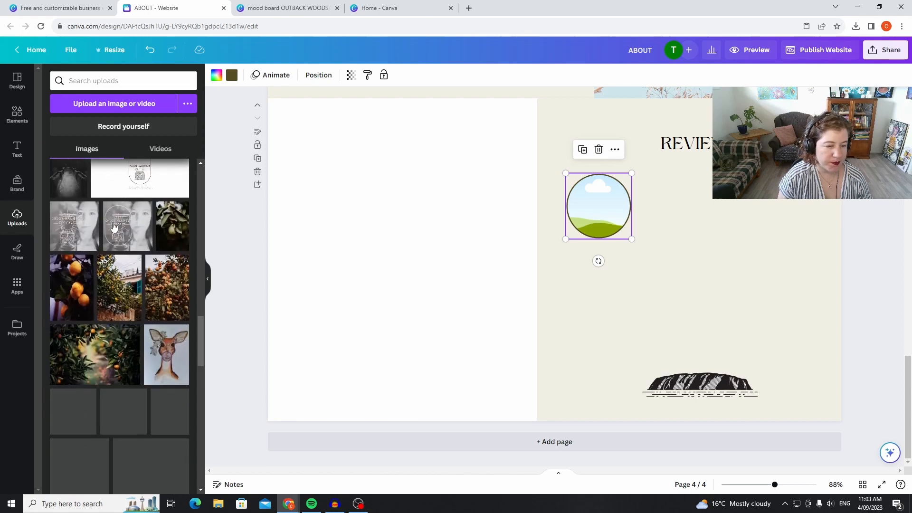
scroll(113, 227, "down", 8)
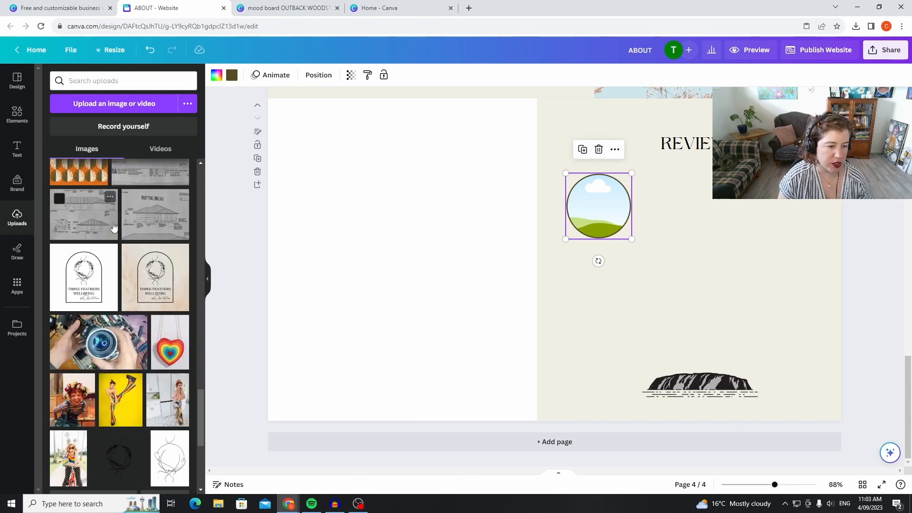
scroll(113, 226, "down", 5)
left_click_drag(76, 223, 596, 209)
left_click(634, 176)
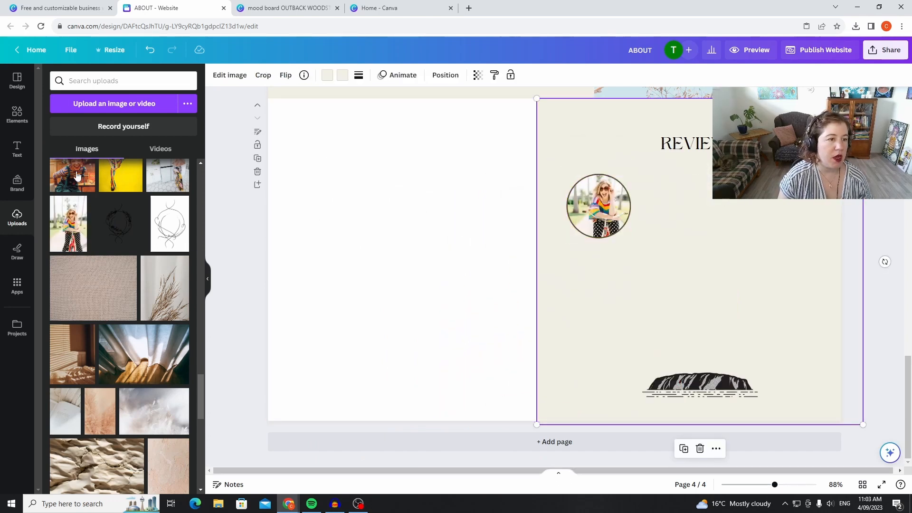
Add two subheading text boxes to the right of the circular photo, placed one above the other.
left_click(18, 149)
left_click(178, 184)
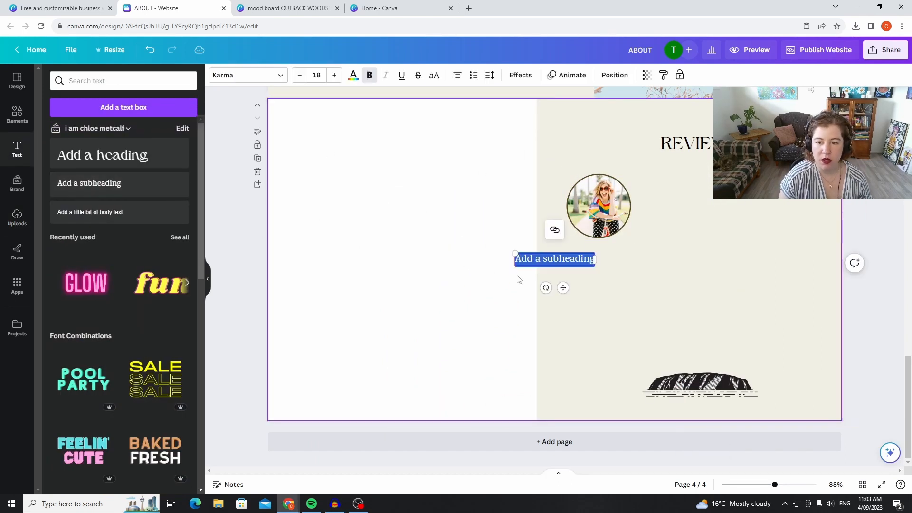
left_click_drag(577, 250, 704, 198)
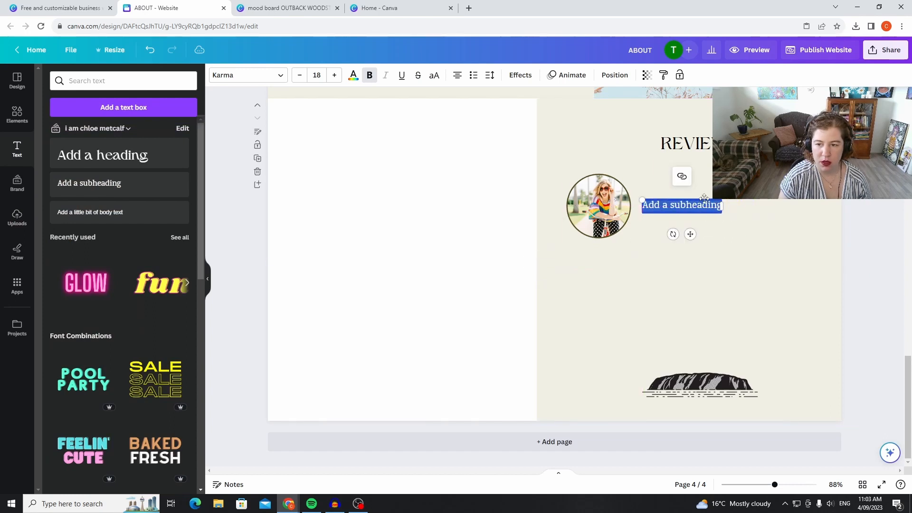
left_click(131, 194)
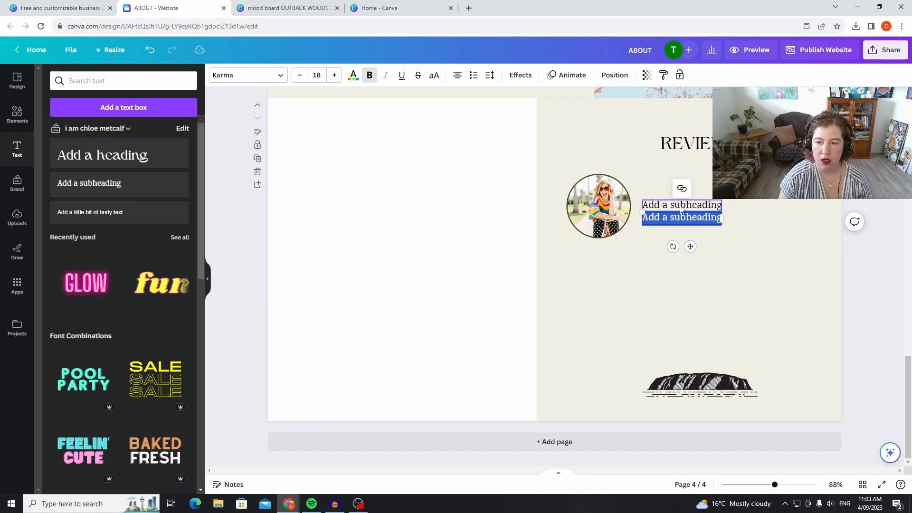
left_click_drag(688, 204, 689, 180)
Replace the upper subheading's text with LADY and left-align both text boxes close together beside the circular photo.
double_click(707, 184)
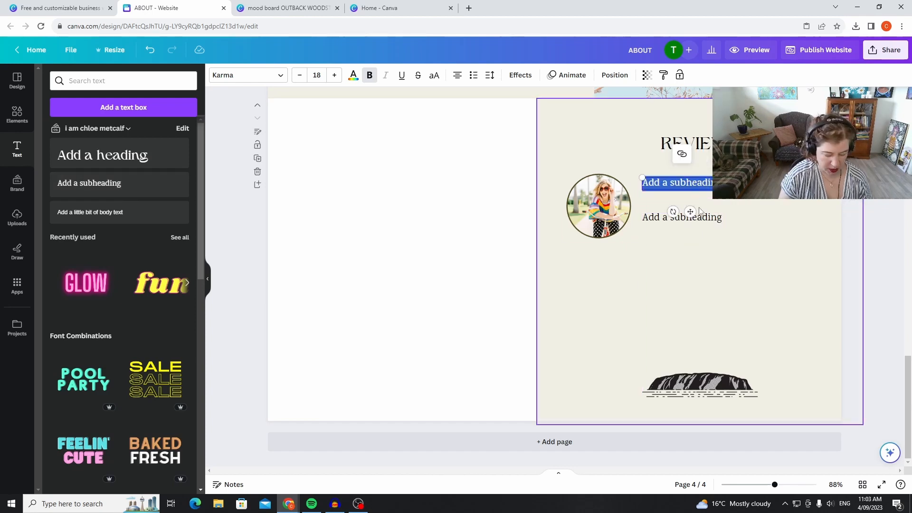
key("BackSpace")
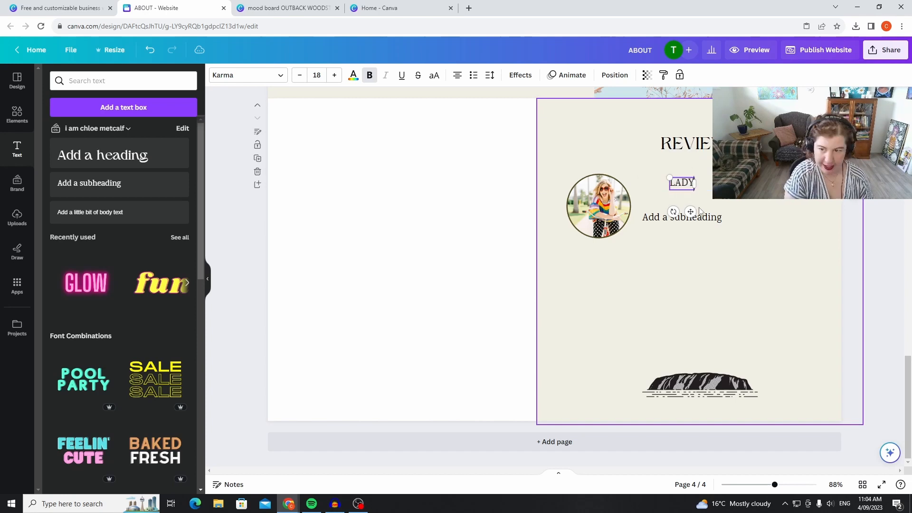
left_click(736, 205)
left_click_drag(686, 179, 653, 184)
left_click_drag(683, 219, 682, 204)
Recolour the LADY text with the document's rust orange and open the font choices for it.
left_click(654, 186)
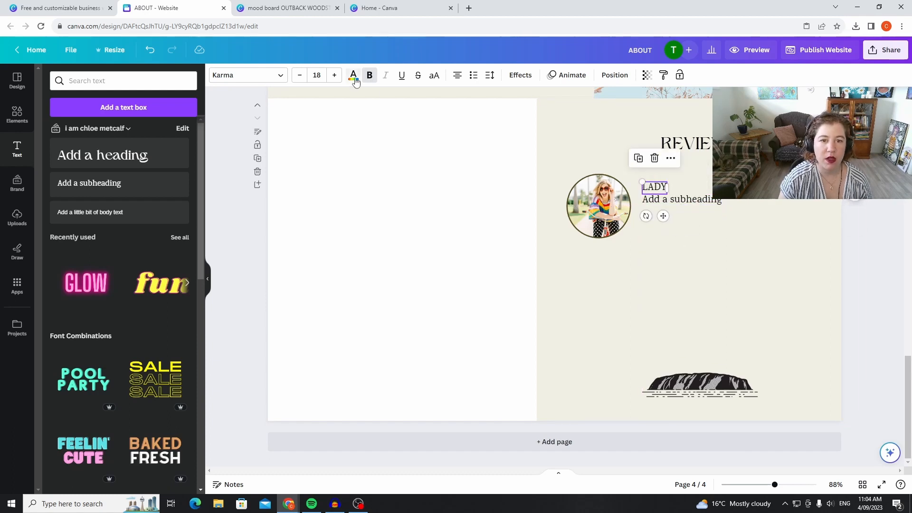
left_click(353, 76)
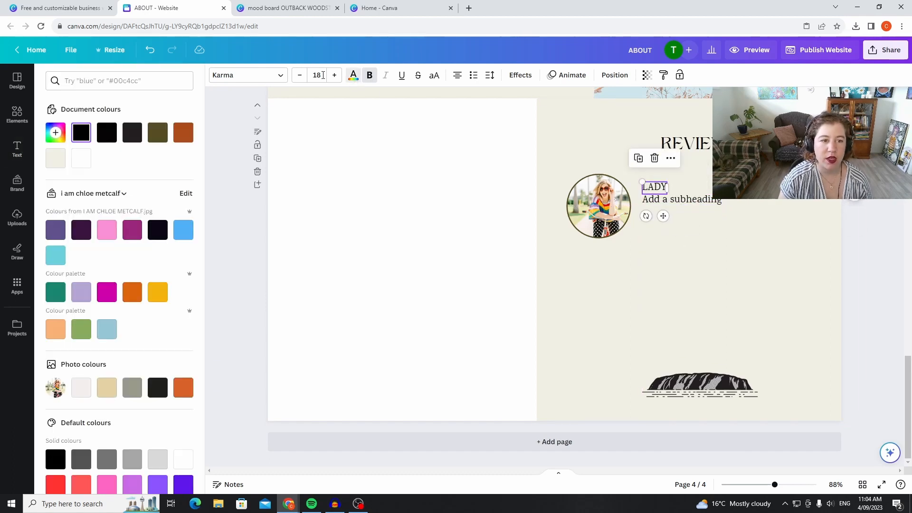
double_click(658, 188)
left_click(184, 133)
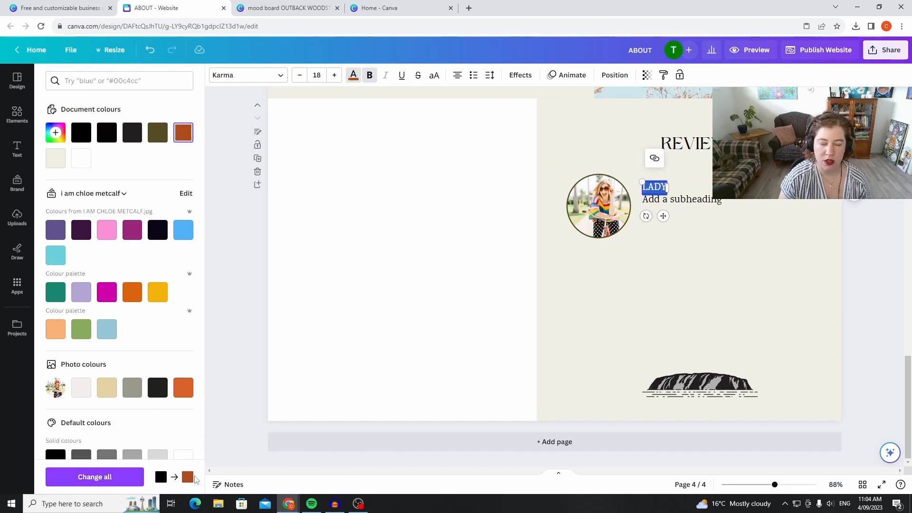
left_click(264, 80)
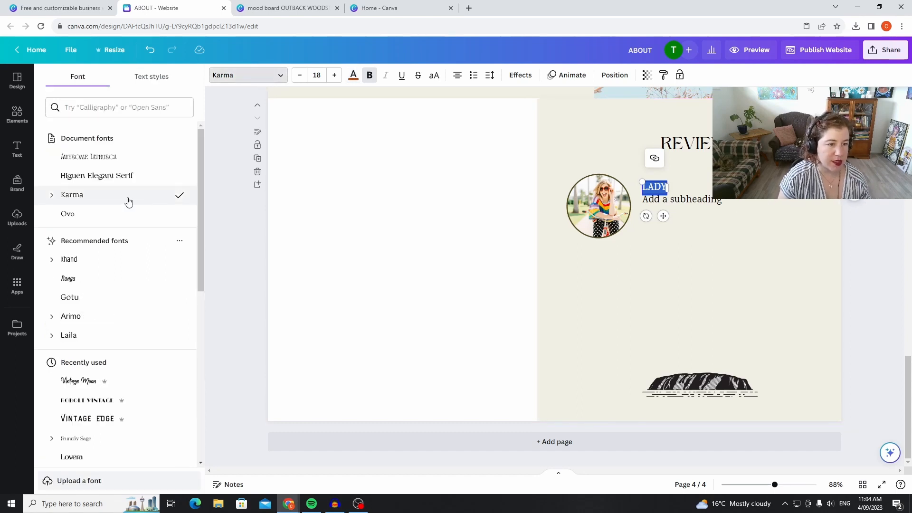
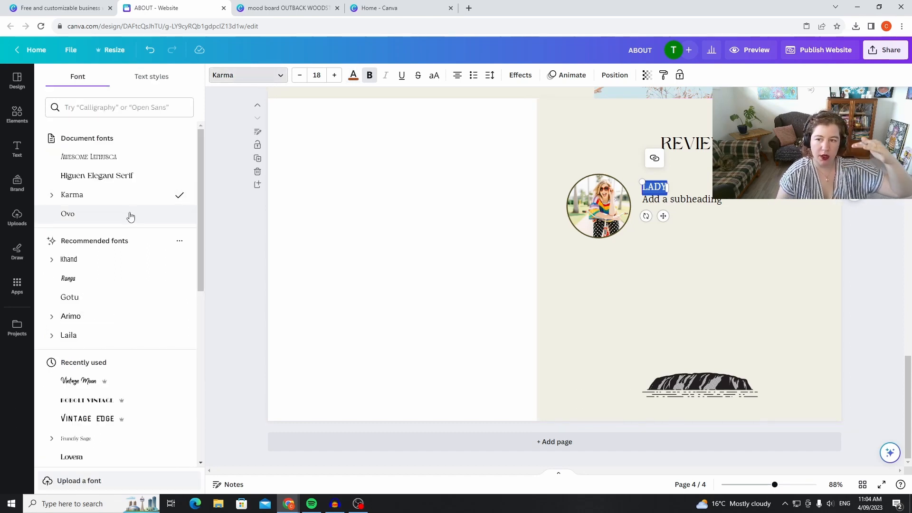
Set LADY in Awesome Lathusca and the subheading below it in Ovo, aligning the subheading's left edge with LADY.
left_click(100, 155)
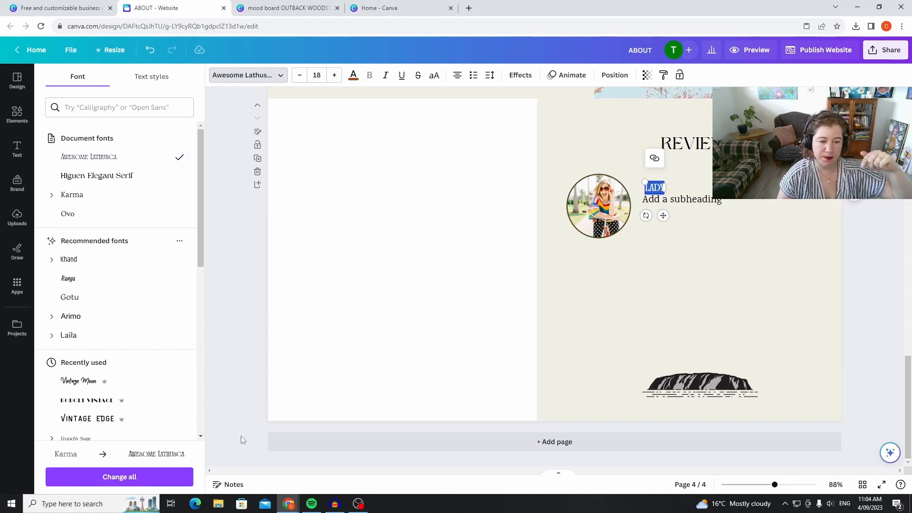
double_click(704, 200)
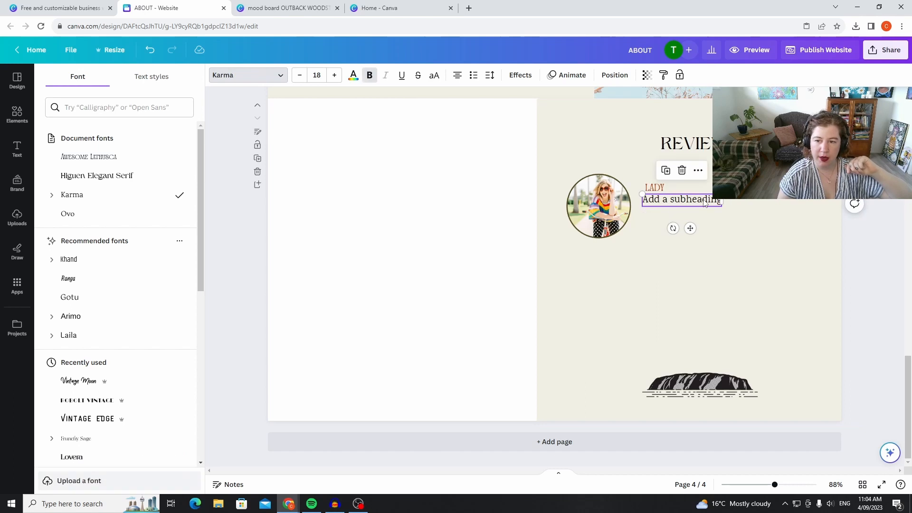
left_click(76, 214)
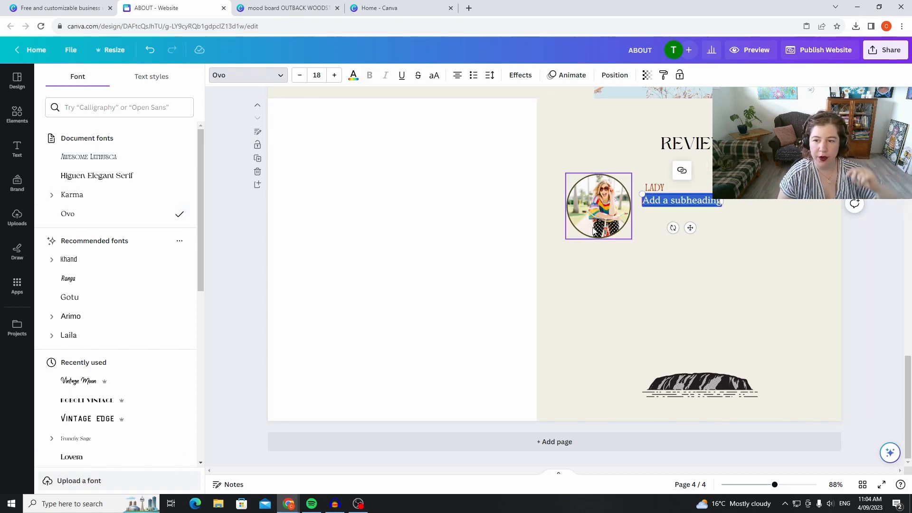
left_click_drag(705, 193, 708, 194)
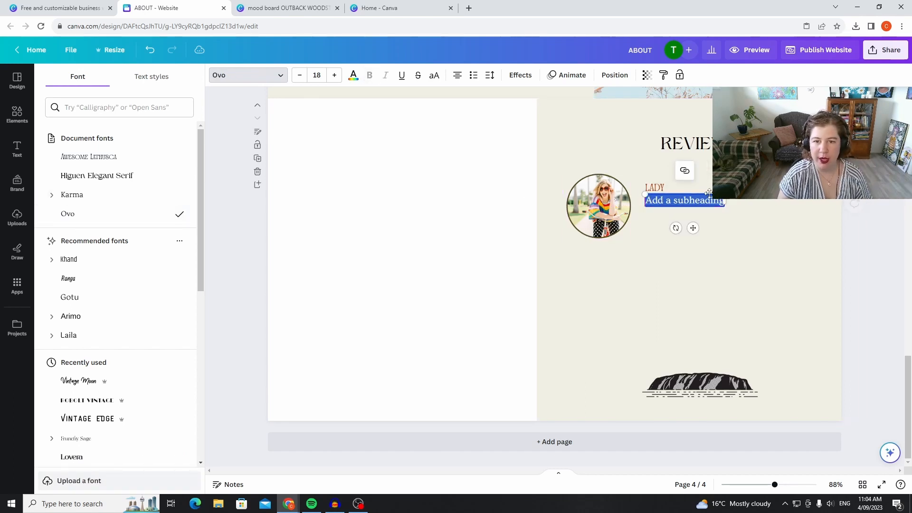
Recolour the subheading olive #564d23 and shift the beige background left until it fits the page's right edge.
left_click(352, 77)
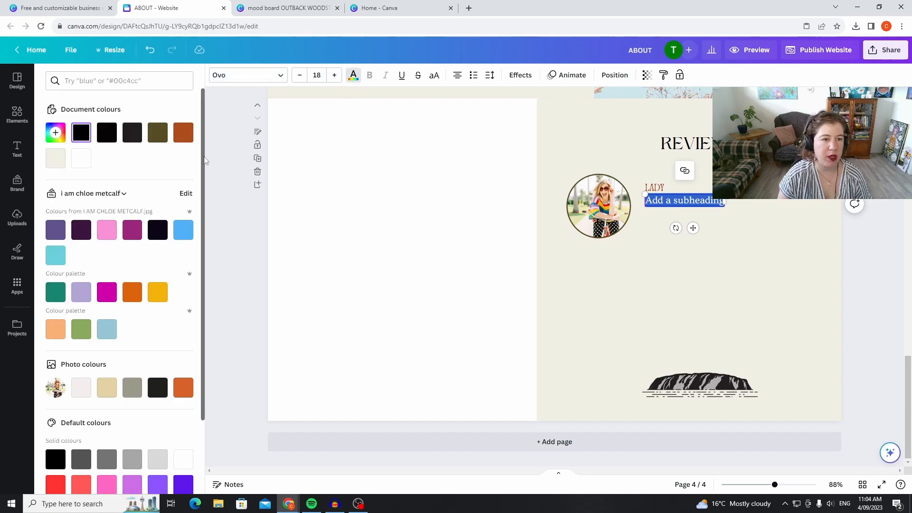
left_click(153, 140)
left_click(701, 285)
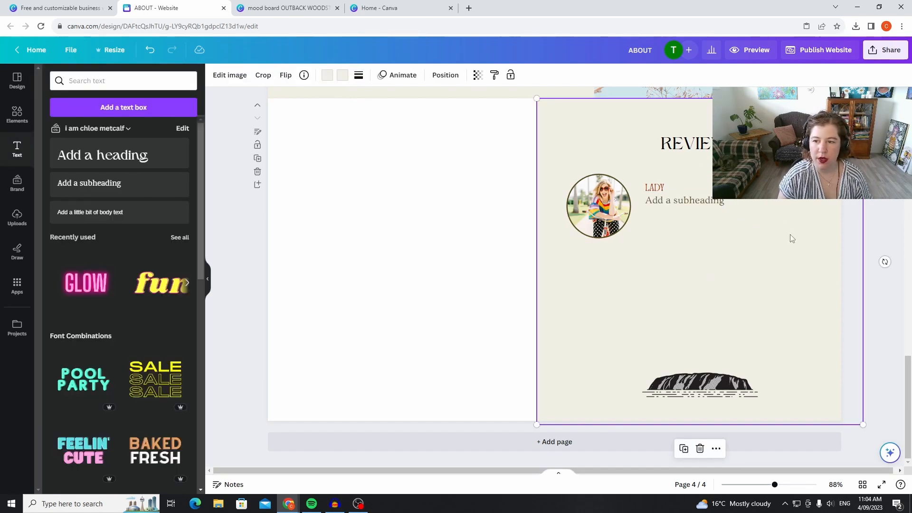
left_click_drag(810, 247, 785, 241)
Group the circular photo with LADY and its subheading, and duplicate the group.
left_click(595, 209)
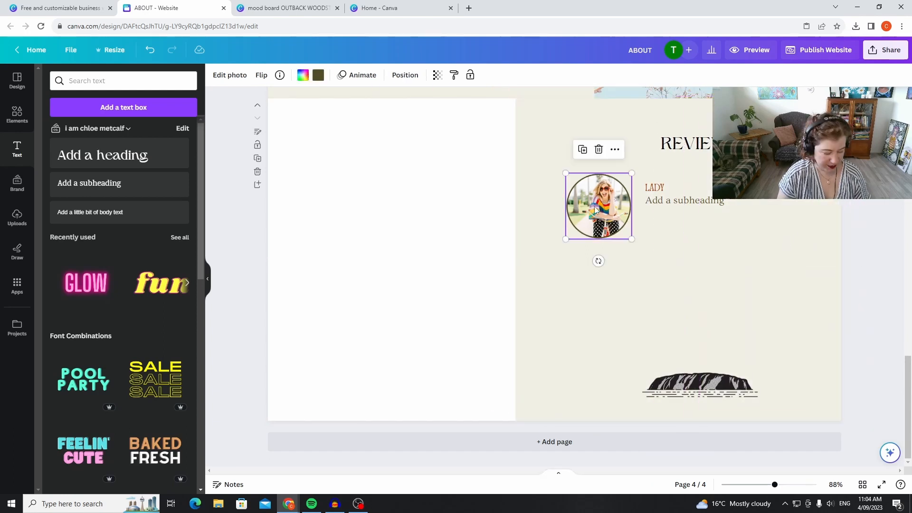
left_click(655, 188, "shift")
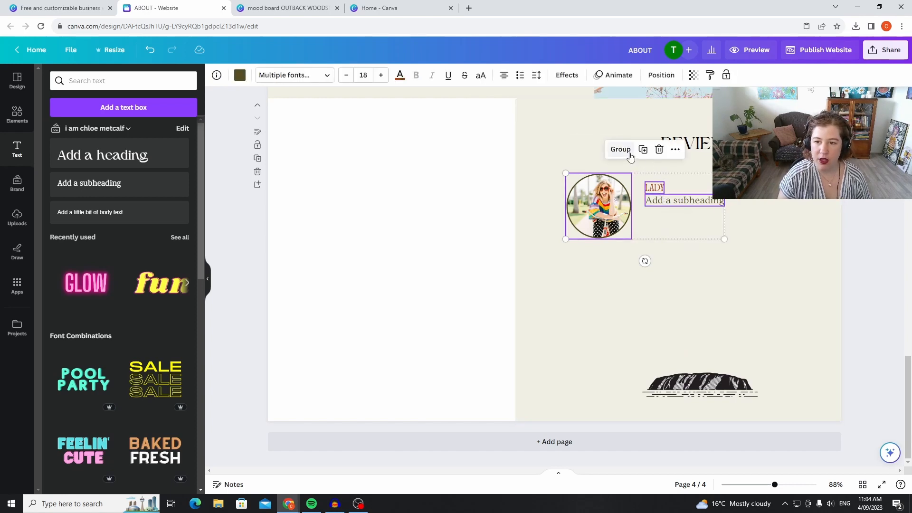
left_click(618, 149)
left_click(649, 151)
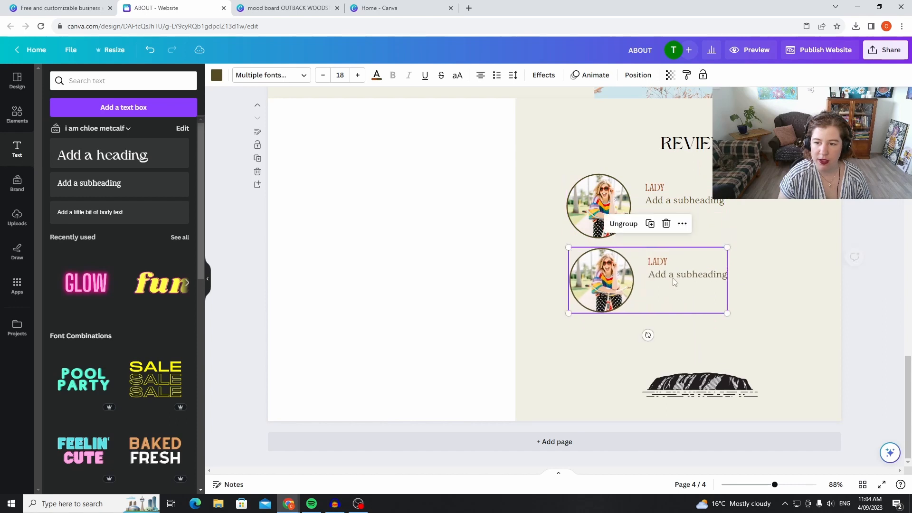
Shrink both review groups and stack them one above the other below REVIEWS, along the left side of the beige area.
left_click(719, 230)
left_click_drag(725, 238, 667, 217)
left_click_drag(584, 205, 575, 197)
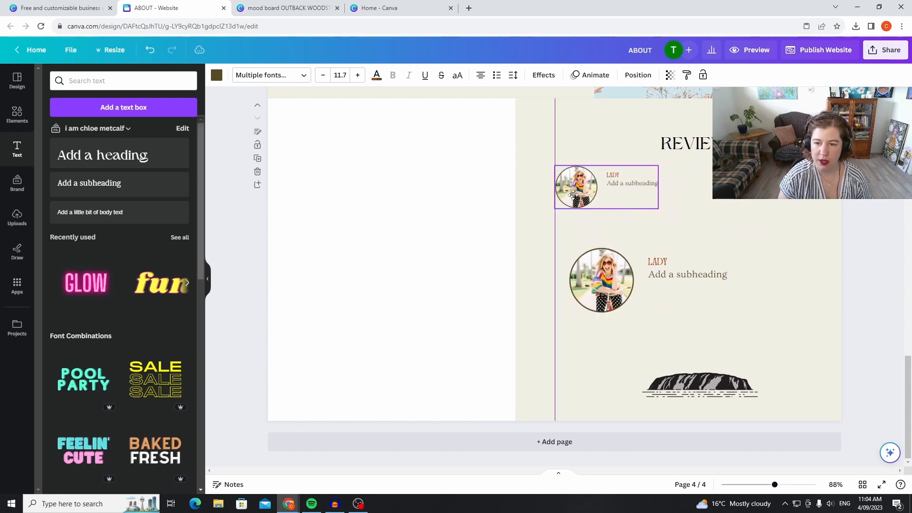
left_click_drag(588, 263, 577, 230)
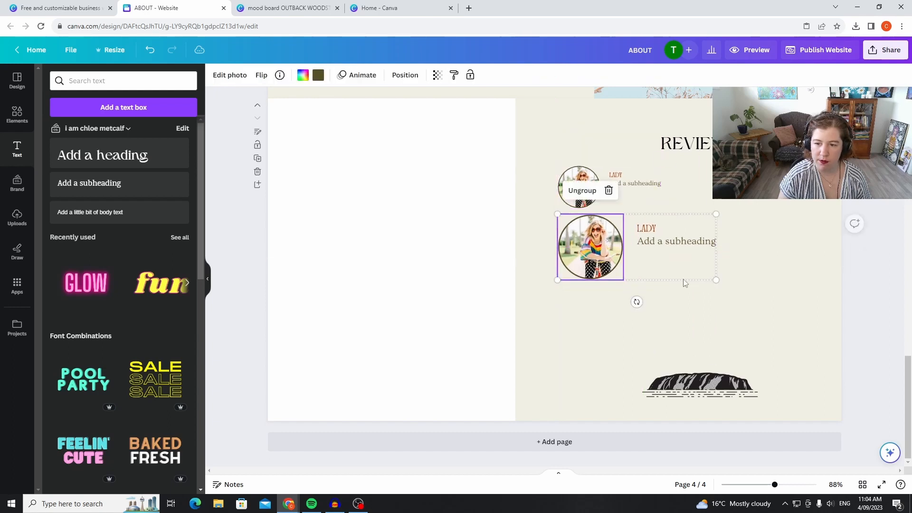
left_click_drag(715, 280, 667, 259)
Duplicate the small review group as a third row below the others and nudge the beige background slightly right.
left_click(619, 195)
mouse_move(617, 288)
left_mouse_down()
mouse_move(627, 309)
mouse_move(625, 295)
left_mouse_up()
left_click(759, 254)
mouse_move(725, 311)
left_mouse_down()
mouse_move(606, 198)
mouse_move(747, 320)
mouse_move(731, 308)
left_mouse_up()
Duplicate the three review groups into a second column beside them and move the rock illustration up and left beneath both columns.
left_click(569, 203)
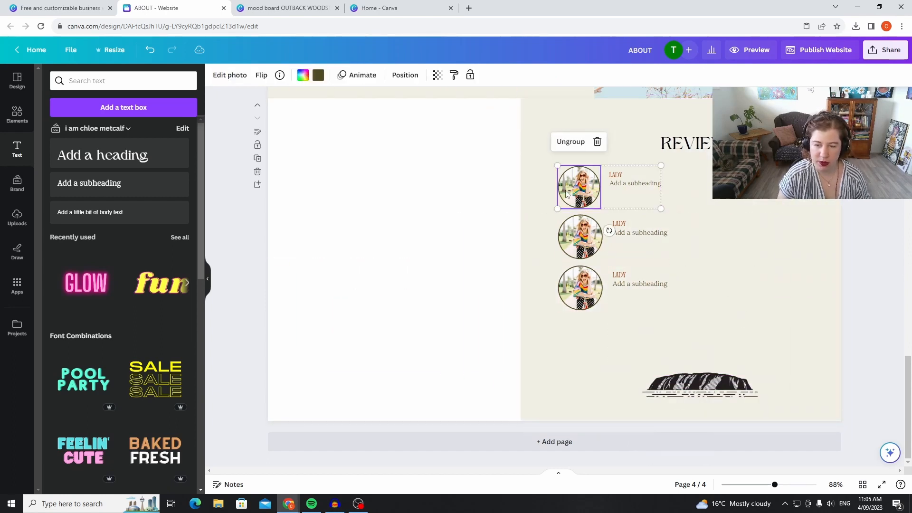
left_click(582, 237, "shift")
left_click(590, 281, "shift")
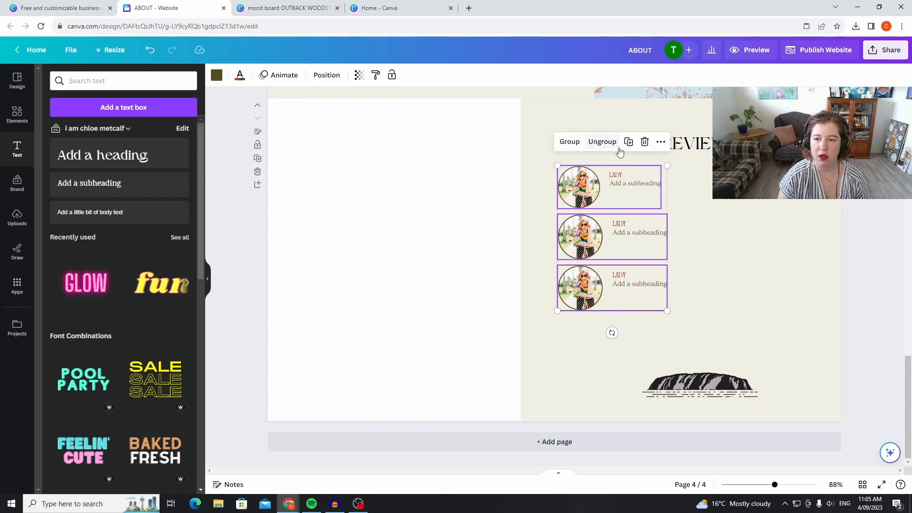
left_click(634, 145)
left_click_drag(646, 257, 781, 252)
left_click(910, 223)
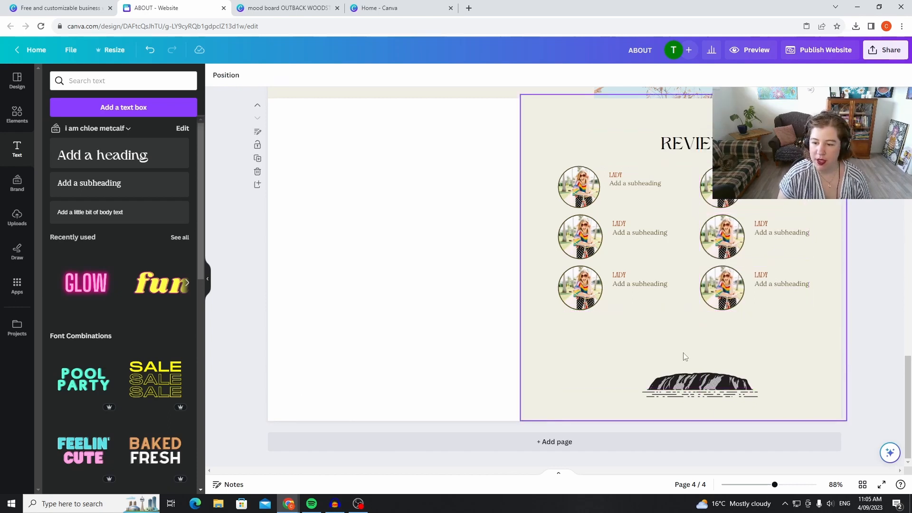
left_click(699, 388)
left_click_drag(699, 387, 681, 360)
Change the REVIEWS heading's font to Awesome Lathusca and replace Higuen Elegant Serif with it across the whole design.
left_click_drag(719, 142, 638, 142)
left_click(702, 144)
left_click(240, 80)
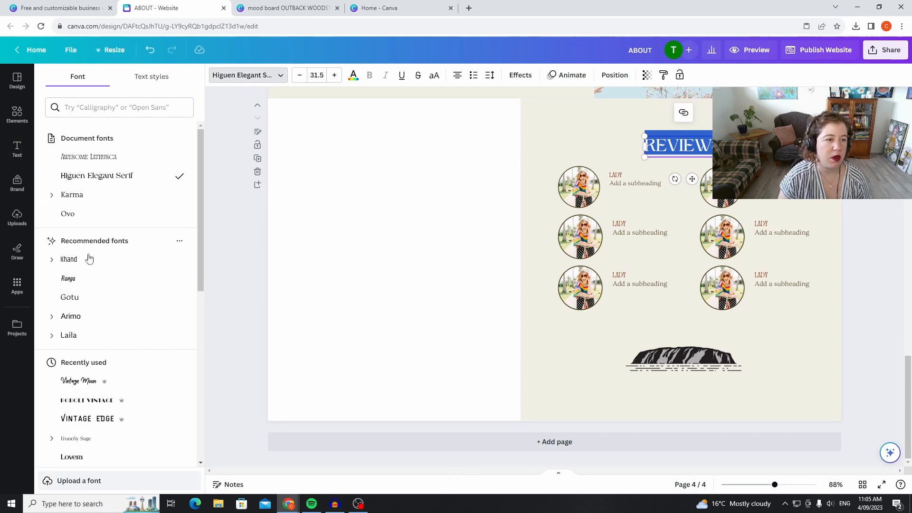
left_click(132, 157)
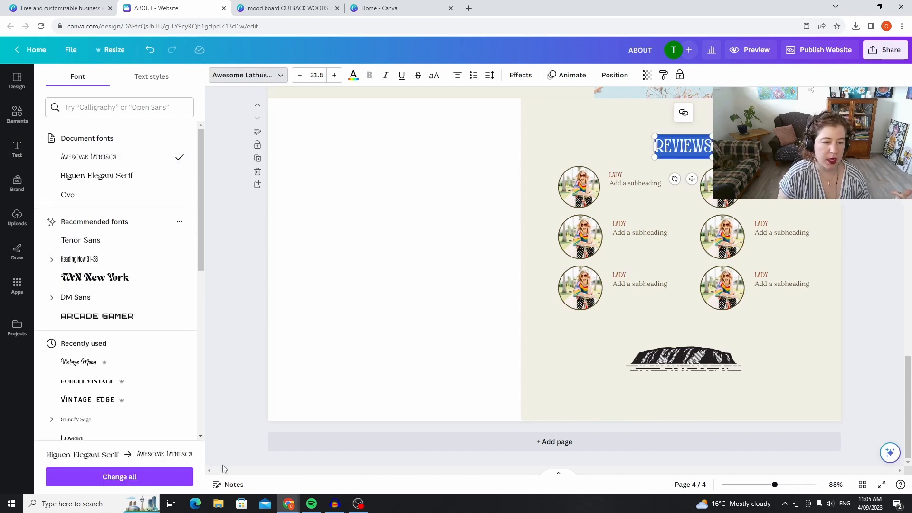
left_click(183, 477)
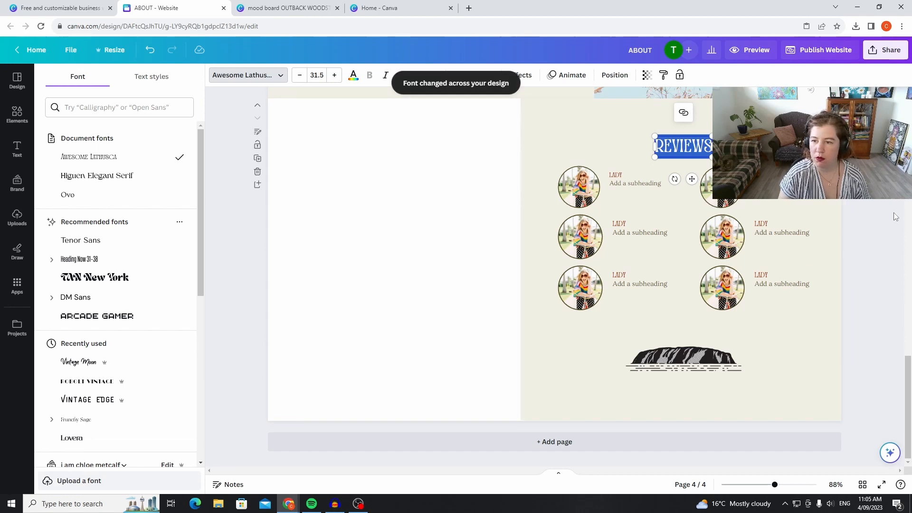
key("Escape")
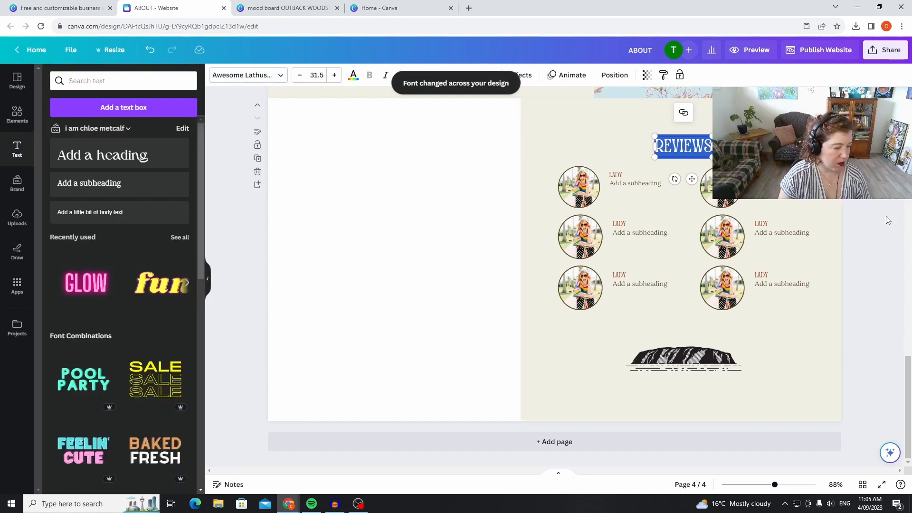
left_click(885, 220)
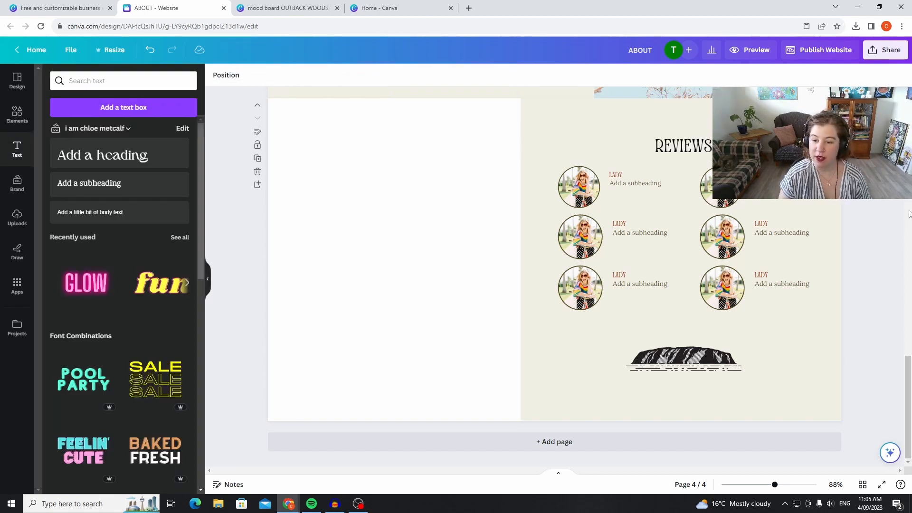
Search the elements for circle frame and insert a circle frame with a coloured border on the SERVICES page.
scroll(824, 306, "up", 10)
scroll(845, 322, "down", 5)
scroll(836, 326, "up", 5)
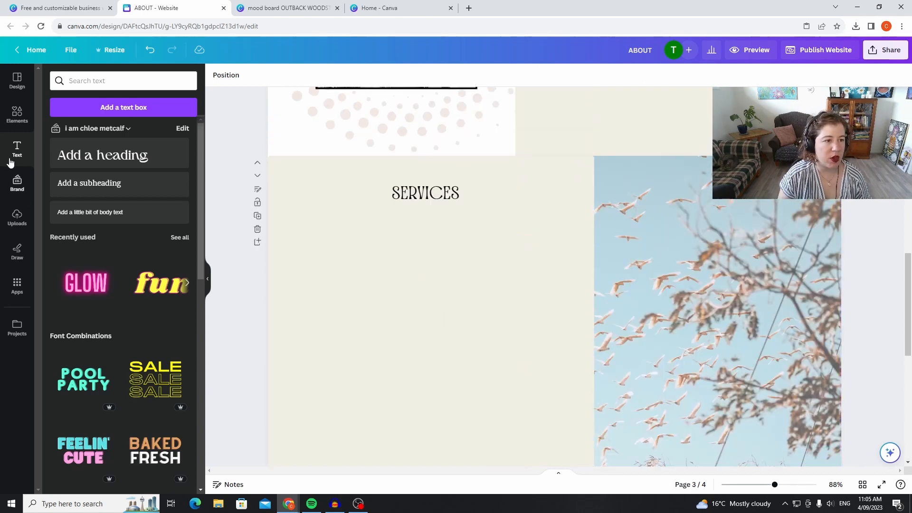
left_click(19, 115)
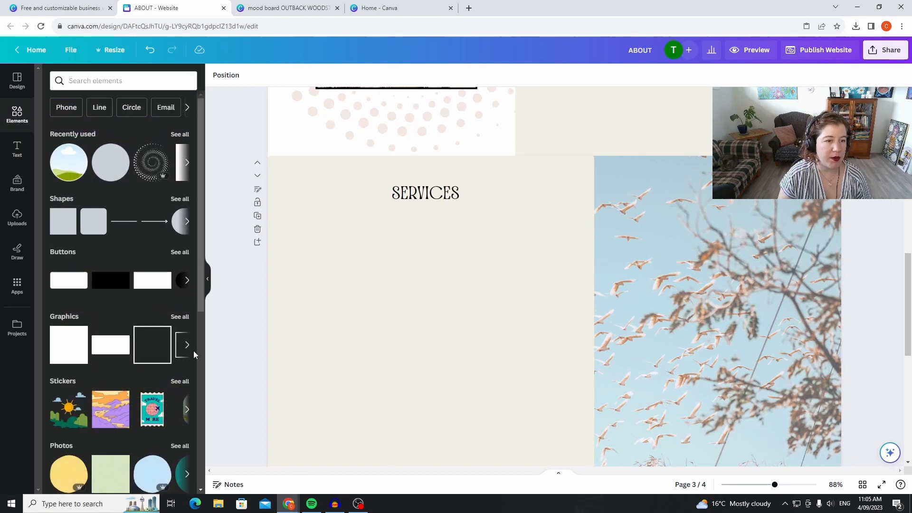
left_click(102, 81)
type("frame")
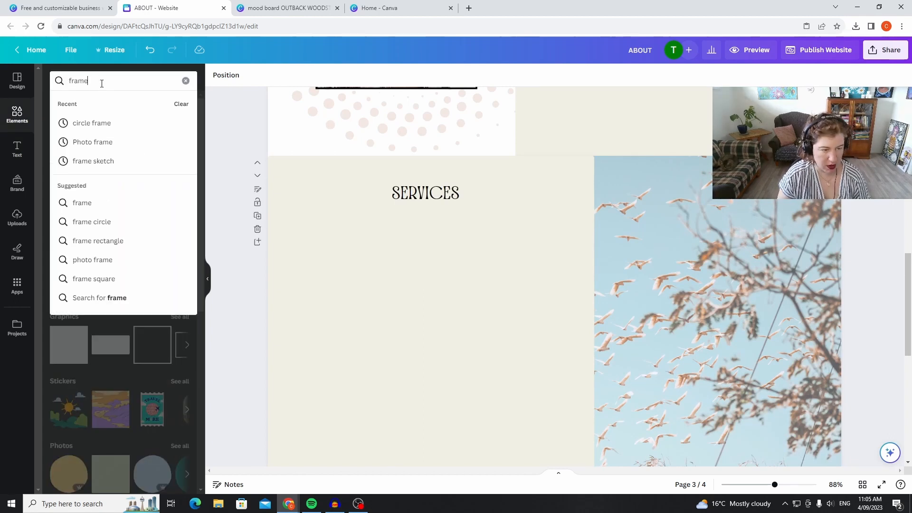
left_click(125, 123)
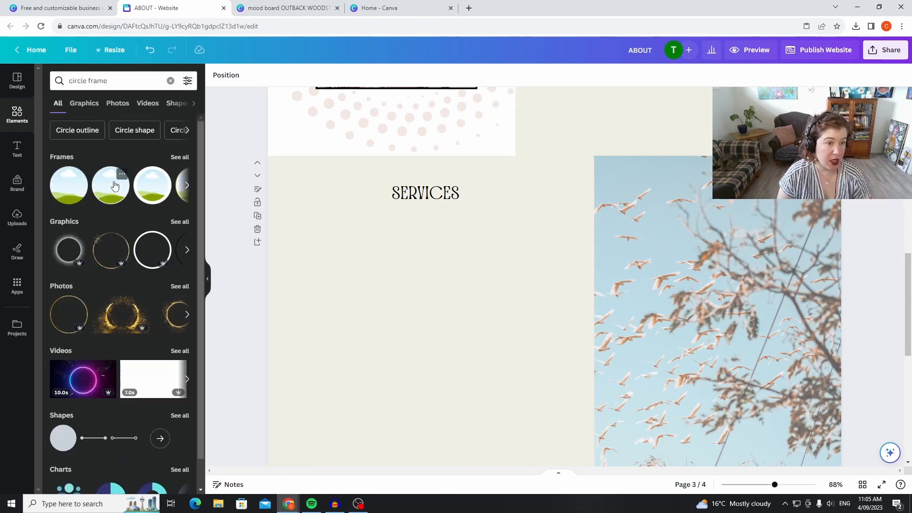
left_click(120, 190)
Try the circle frame at a smaller size below SERVICES, compare it with the page above, and delete it.
left_click_drag(596, 372, 412, 362)
left_click_drag(452, 387, 402, 340)
left_click_drag(335, 309, 355, 318)
scroll(528, 295, "up", 6)
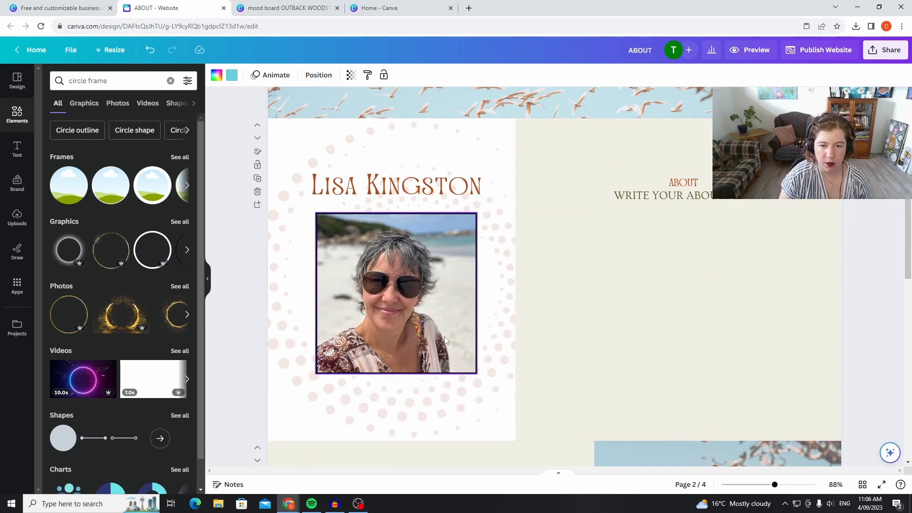
scroll(743, 298, "up", 4)
scroll(647, 269, "down", 10)
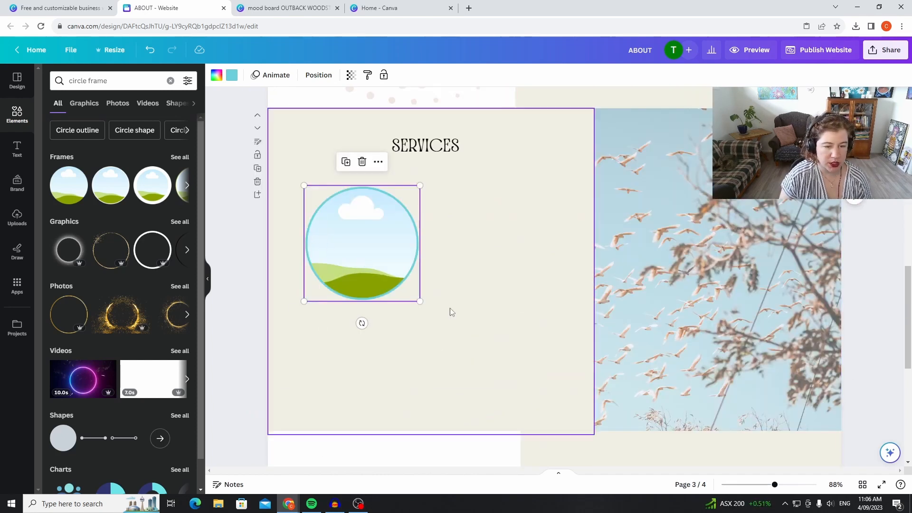
key("Delete")
Search the elements for square frame.
left_click(86, 81)
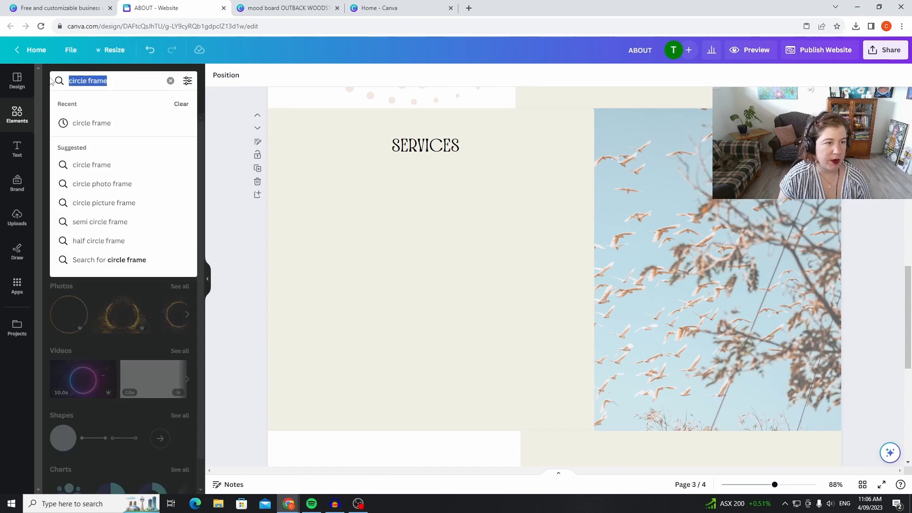
type("sq")
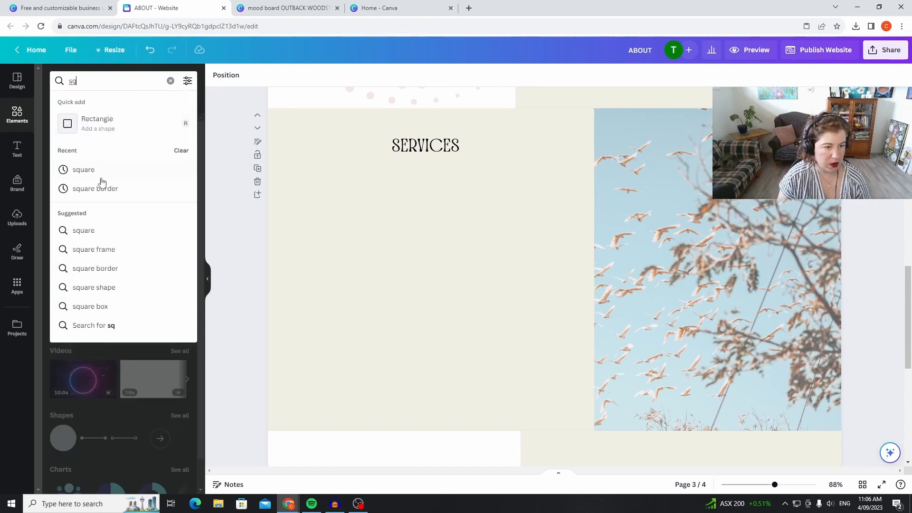
left_click(128, 251)
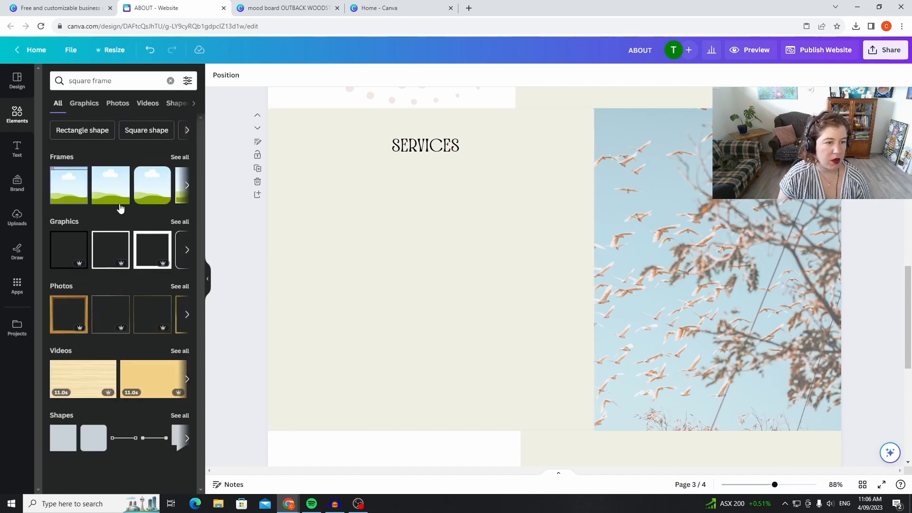
left_click(122, 200)
left_click_drag(592, 281, 363, 249)
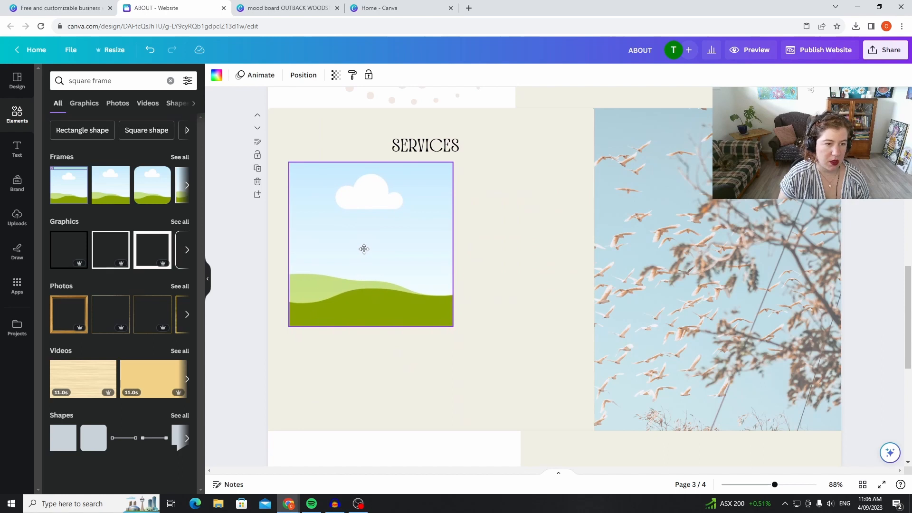
key("Delete")
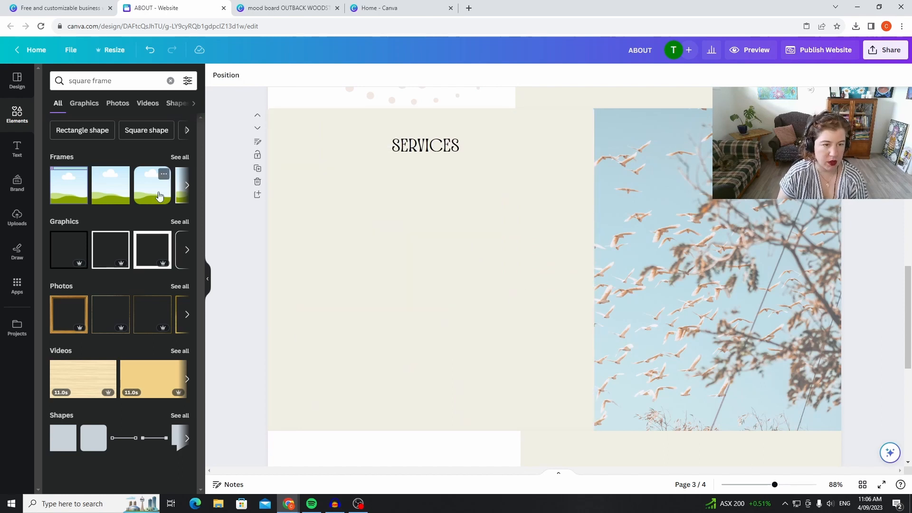
Insert the bordered square frame below SERVICES and recolour its border near-black #231f20.
left_click(179, 199)
left_click_drag(530, 245, 343, 219)
left_click(233, 77)
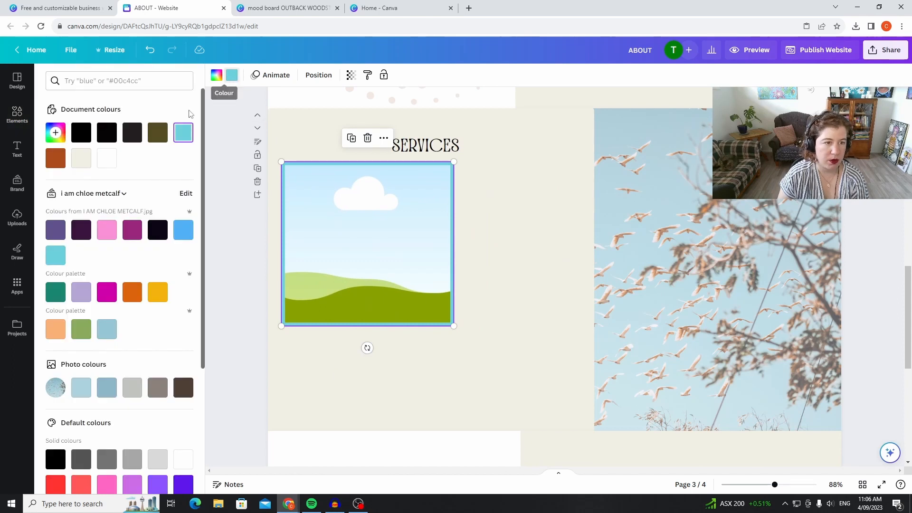
left_click(132, 138)
key("Escape")
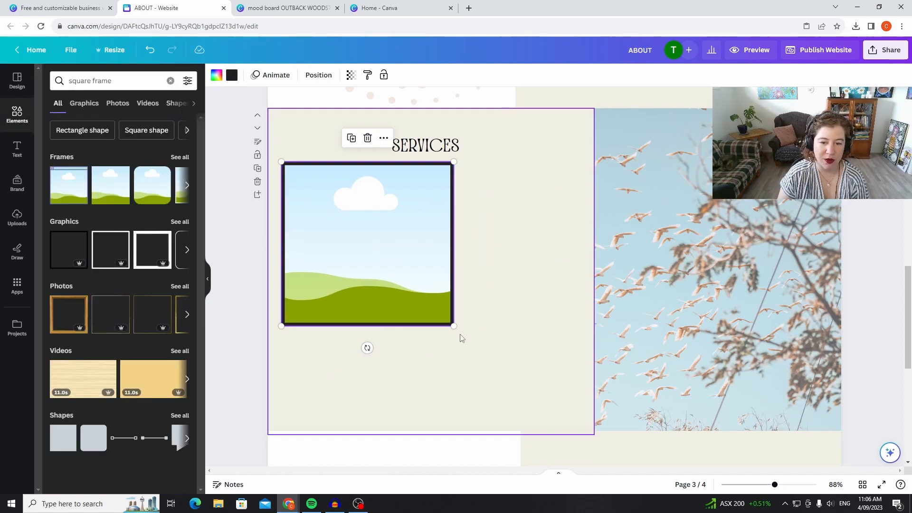
Shrink the bordered square frame, duplicate it, and place the two frames side by side below SERVICES.
left_click_drag(453, 326, 396, 271)
left_click_drag(366, 230, 517, 231)
left_click(340, 151)
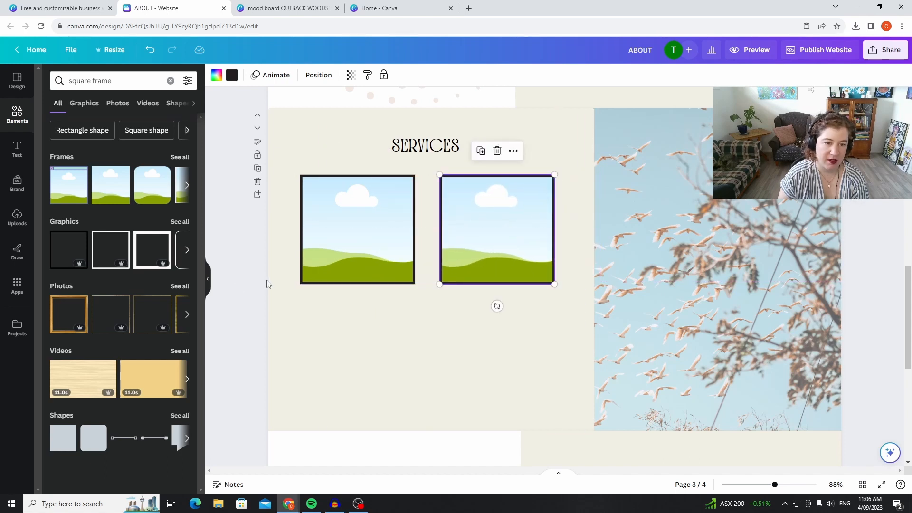
left_click(257, 284)
Add a heading text to the SERVICES page and replace its wording with Service 1.
left_click(17, 150)
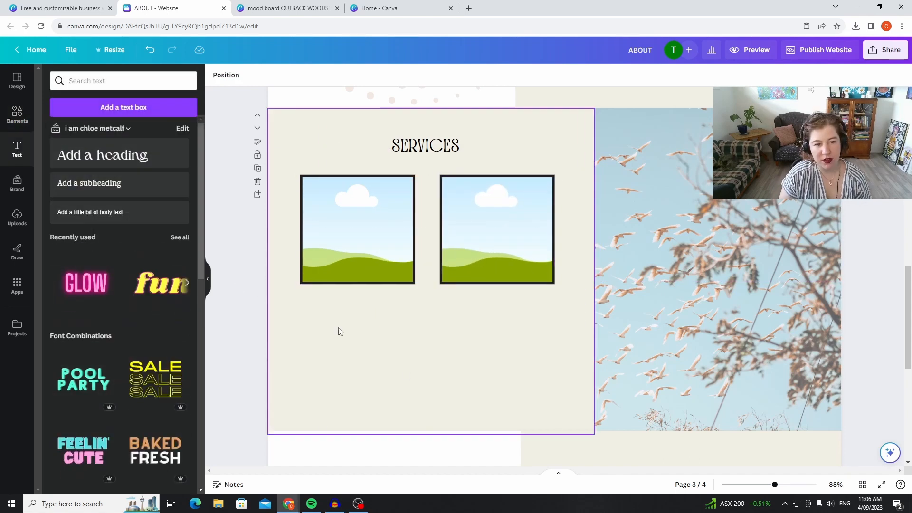
left_click(142, 159)
left_click(573, 265)
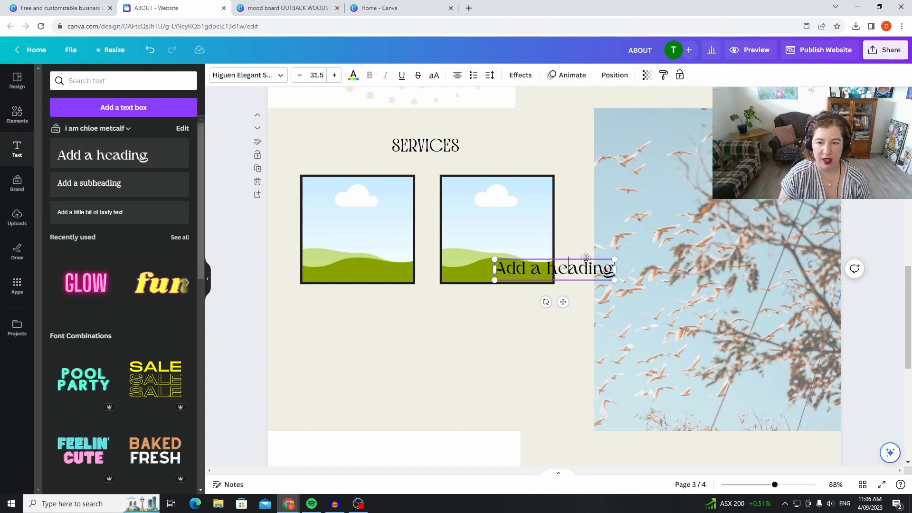
left_click_drag(611, 270, 503, 276)
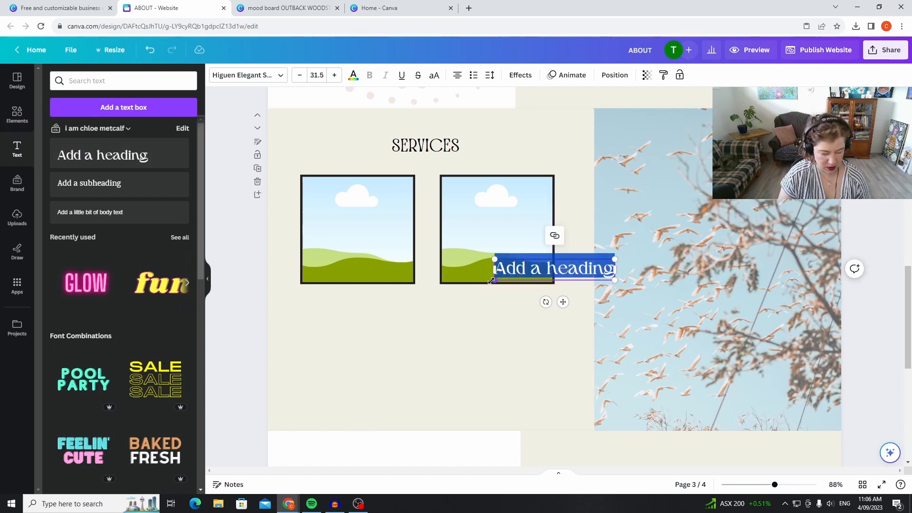
type("Se")
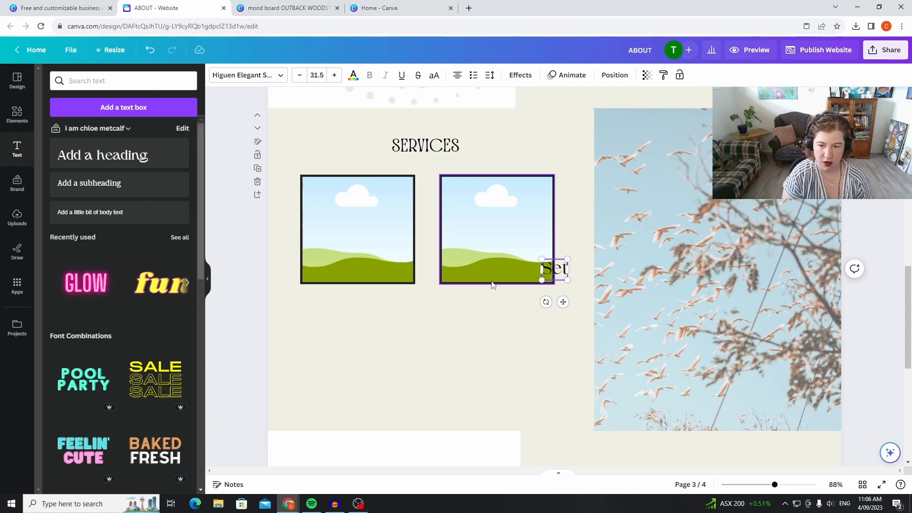
type("rvice 1")
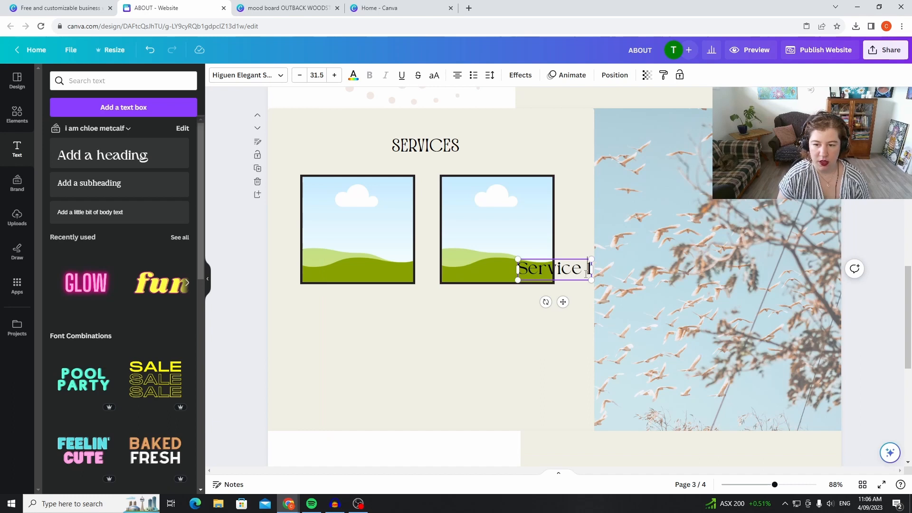
Change the Service 1 heading's font to Awesome Lathusca and place it beneath the first square frame.
left_click_drag(586, 269, 515, 268)
left_click(245, 76)
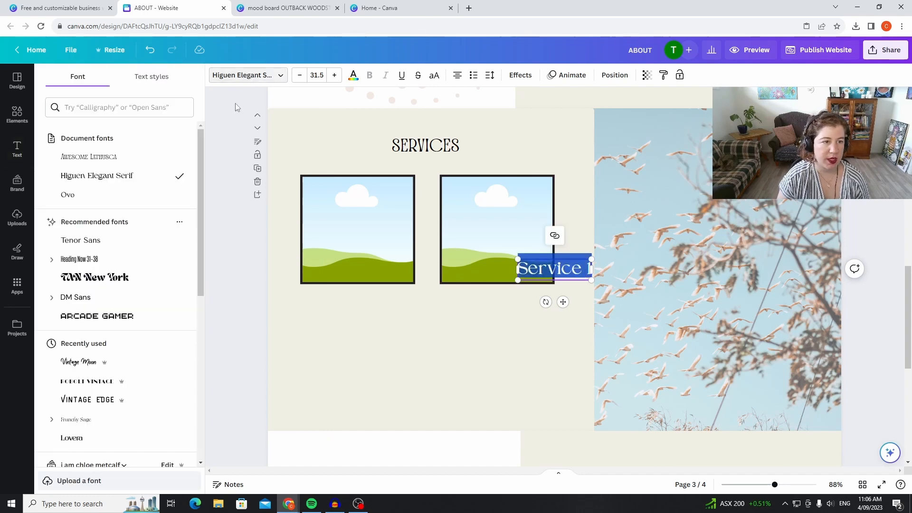
left_click(111, 157)
left_click_drag(568, 255, 373, 287)
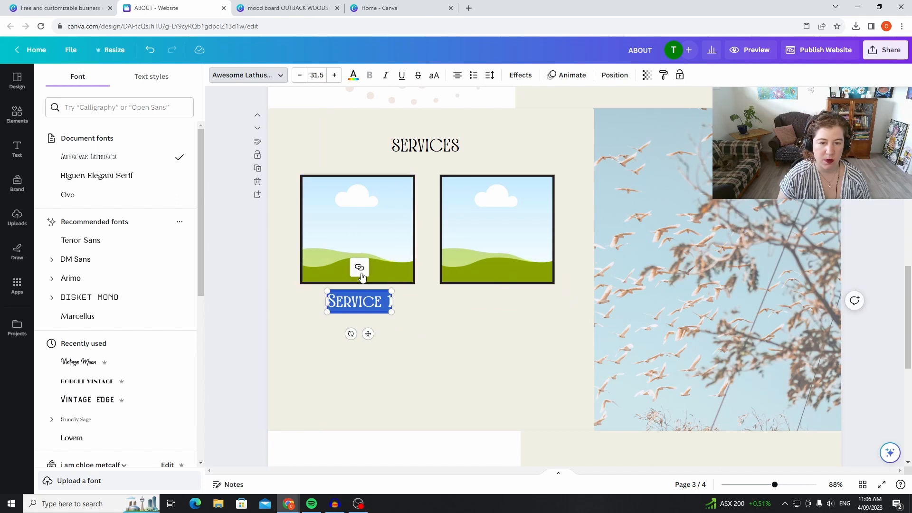
left_click(419, 322)
Duplicate the Service 1 heading, place the copy beneath the second frame, and change its text to Service 2.
left_click(374, 301)
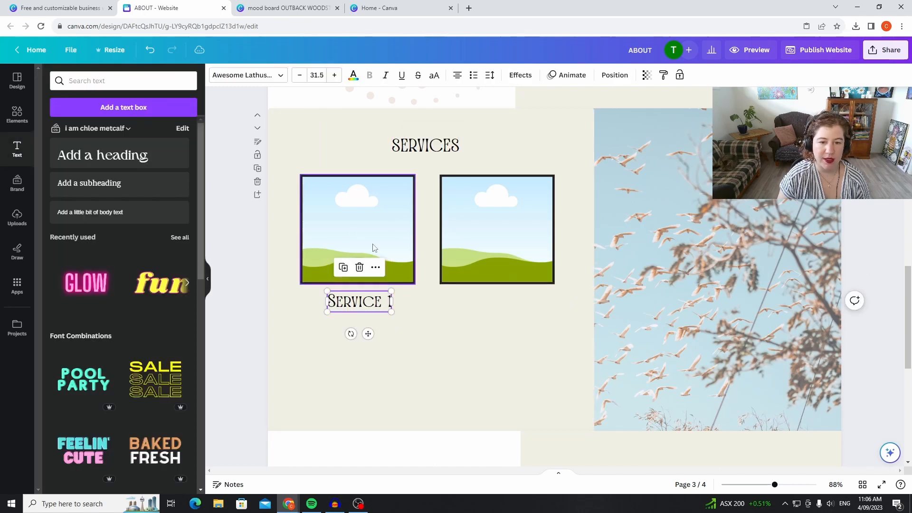
left_click(343, 266)
left_click_drag(372, 303, 504, 285)
double_click(530, 298)
left_click(530, 297)
key("BackSpace")
type("2")
left_click(392, 365)
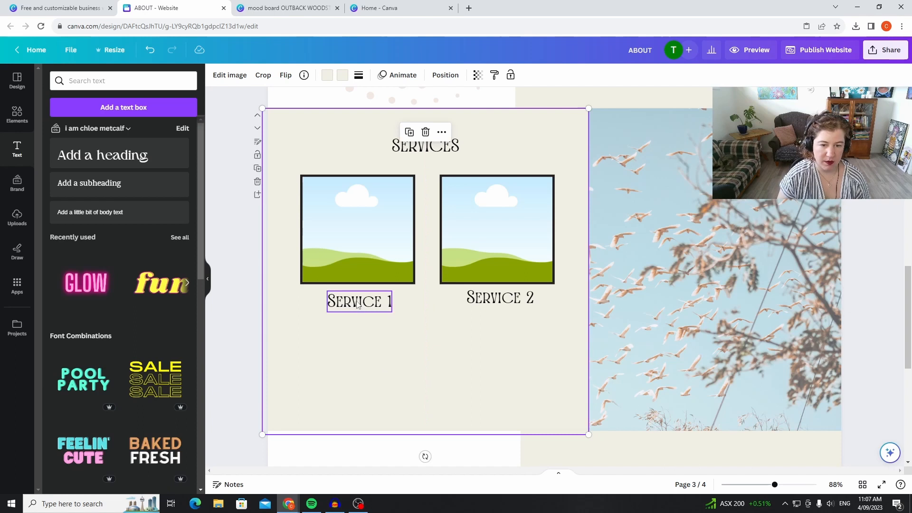
Move the Service 1 heading closer to its frame and add a subheading below it reading "PRICE & Description here".
left_click_drag(359, 305, 351, 293)
left_click_drag(114, 187, 353, 317)
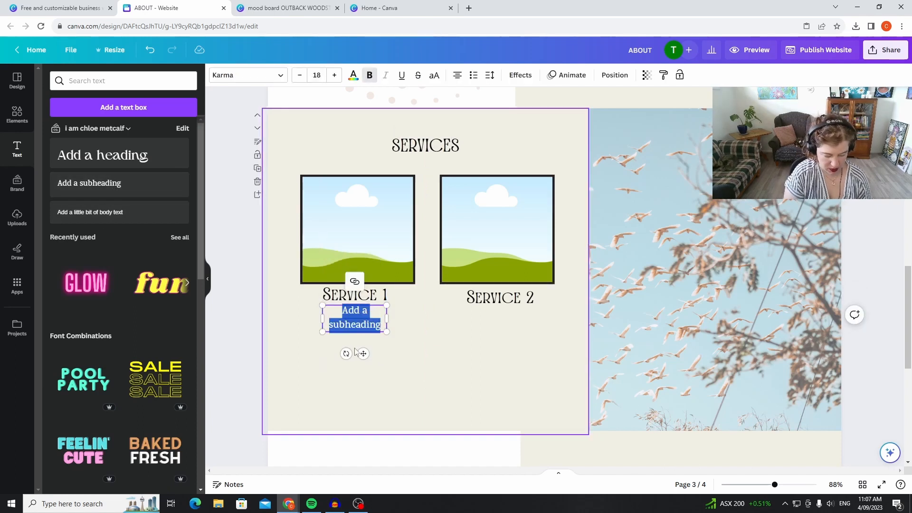
type("PRICE &")
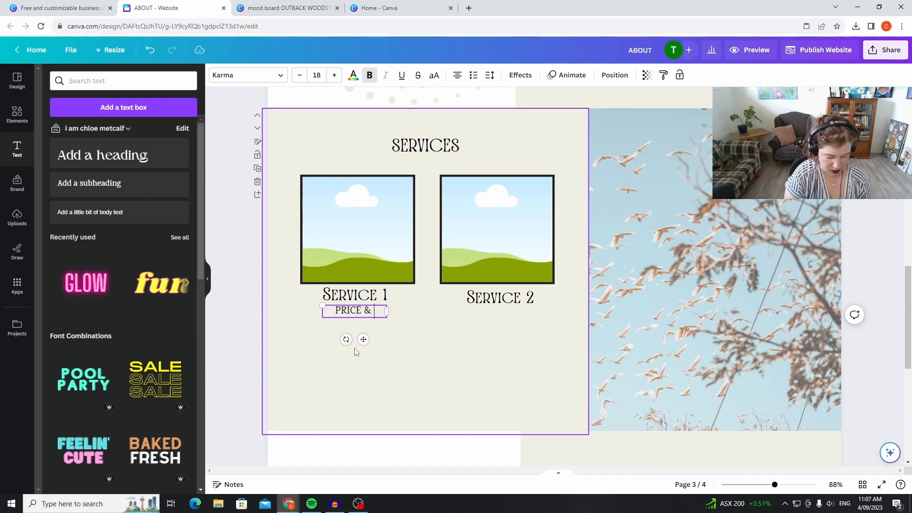
type(" Descri")
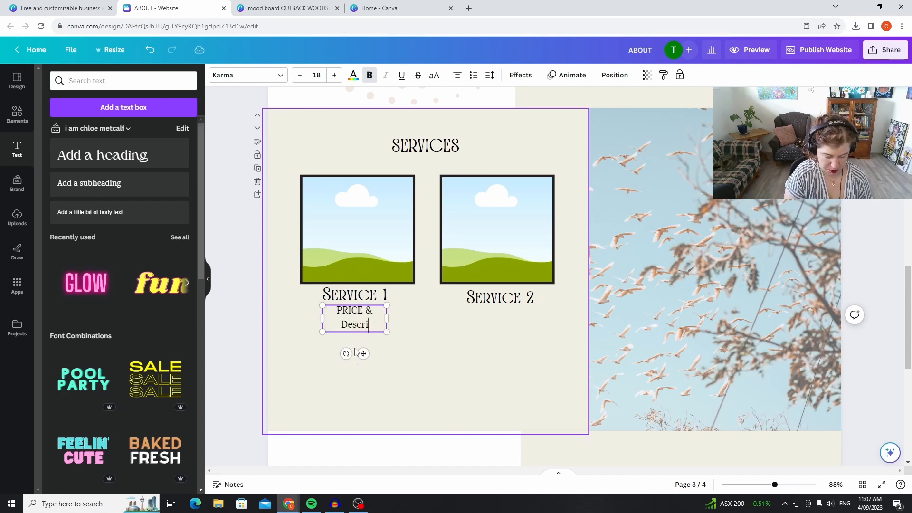
type("ption here")
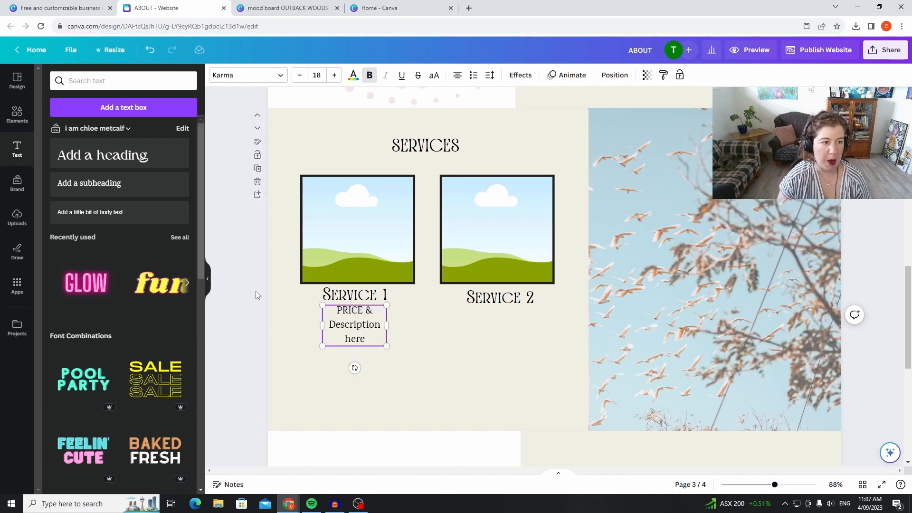
Change the font of the whole price and description text under Service 1 to Ovo.
double_click(358, 326)
double_click(372, 334)
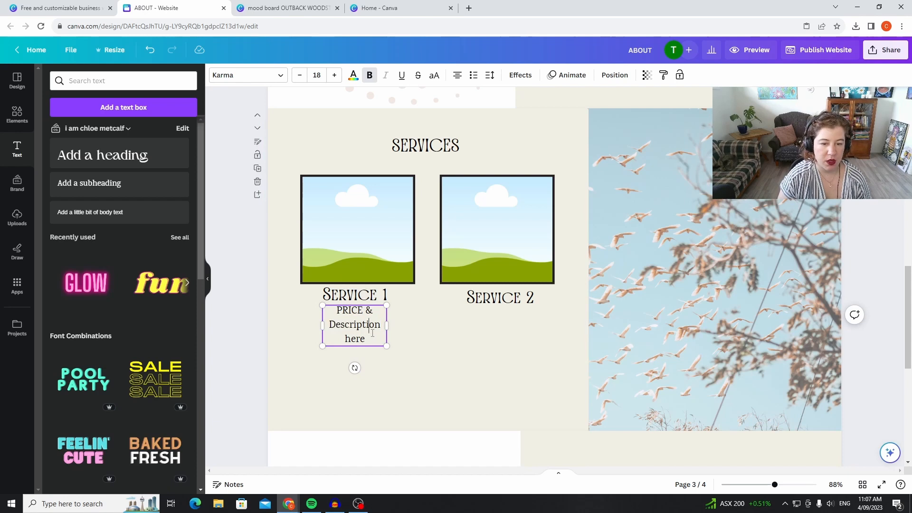
triple_click(373, 337)
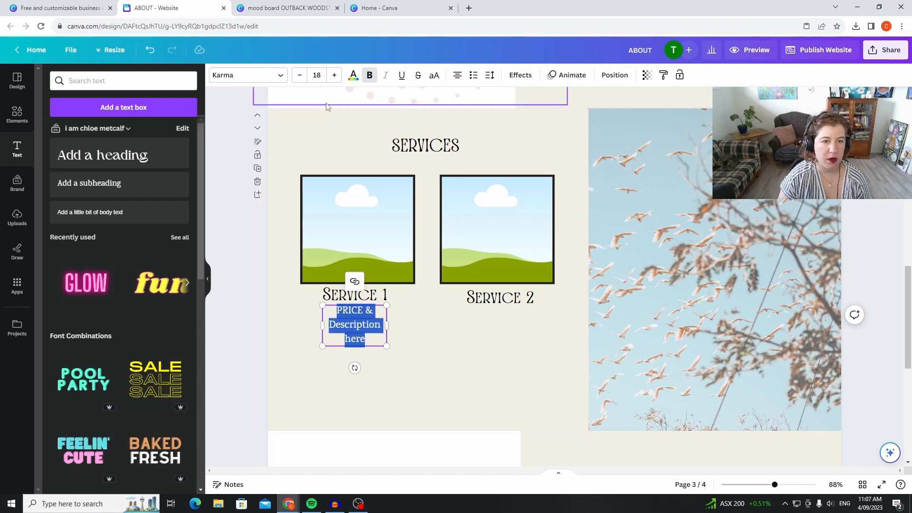
left_click(281, 76)
left_click(134, 199)
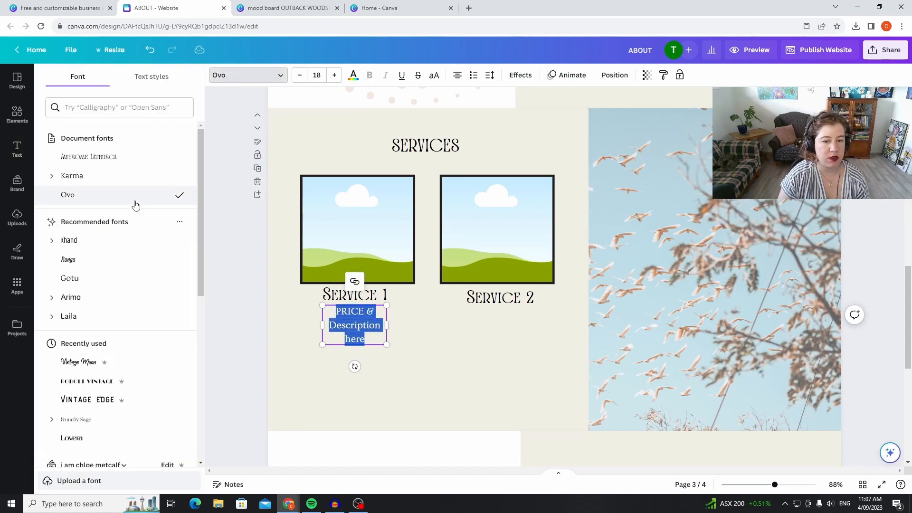
left_click(425, 356)
Duplicate the price and description text beneath Service 2 and line up both Service 2 texts with those of Service 1.
left_click(365, 333)
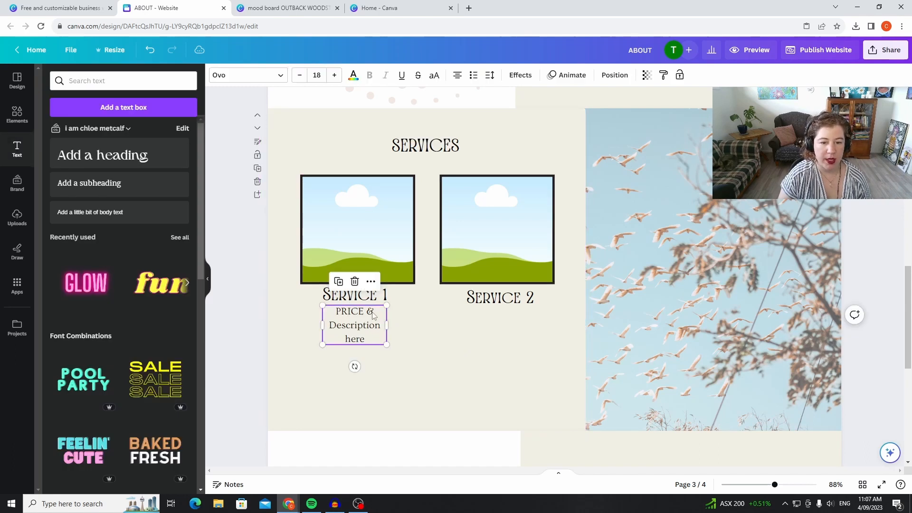
left_click(339, 281)
left_click_drag(371, 319, 526, 293)
left_click(523, 297)
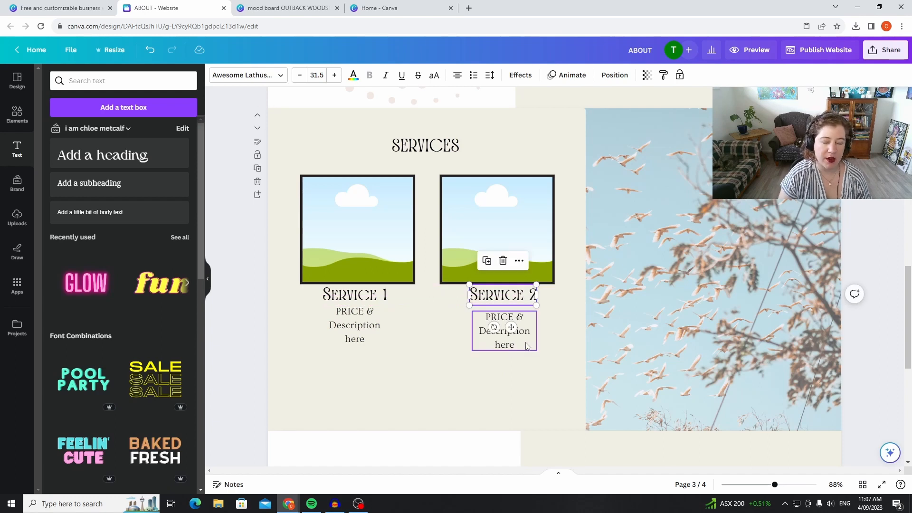
left_click_drag(518, 343, 517, 332)
left_click(547, 395)
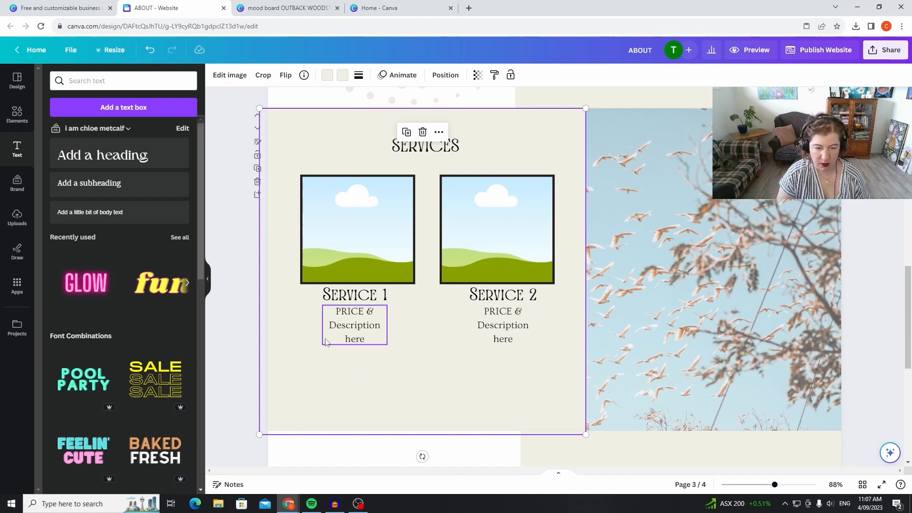
Shift the beige SERVICES panel to the left and move both square frames slightly left and up to match.
mouse_move(405, 367)
left_mouse_down()
mouse_move(335, 365)
mouse_move(451, 363)
mouse_move(390, 366)
left_mouse_up()
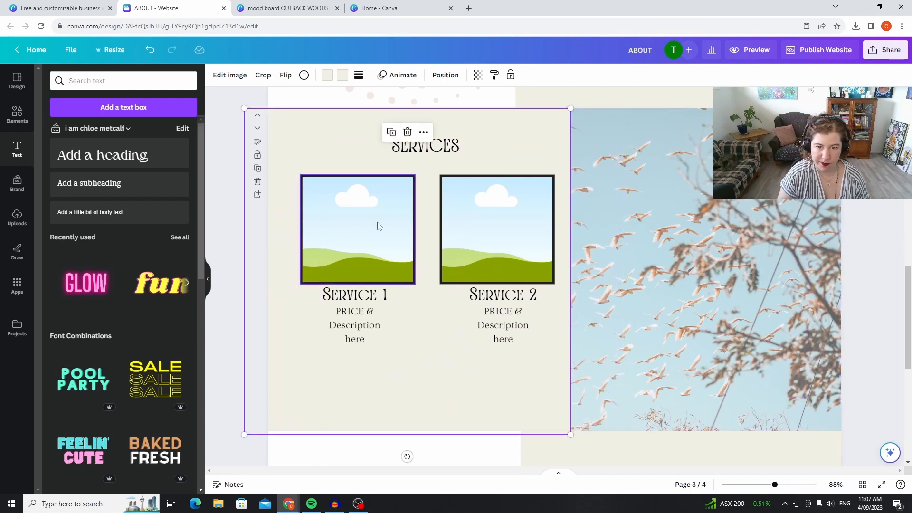
left_click_drag(375, 242, 367, 239)
left_click(487, 247)
left_click_drag(487, 247, 477, 241)
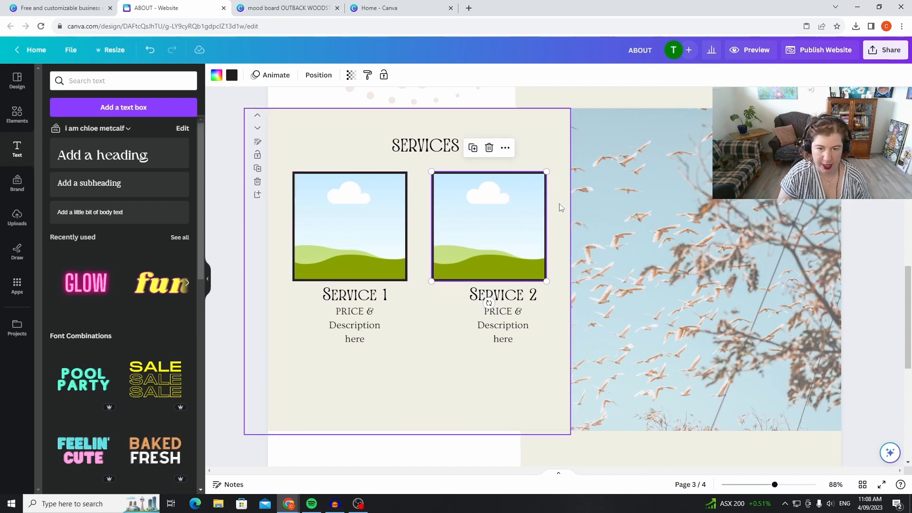
Select the Service 1 heading with its description and centre them together beneath the first frame.
left_click(367, 355)
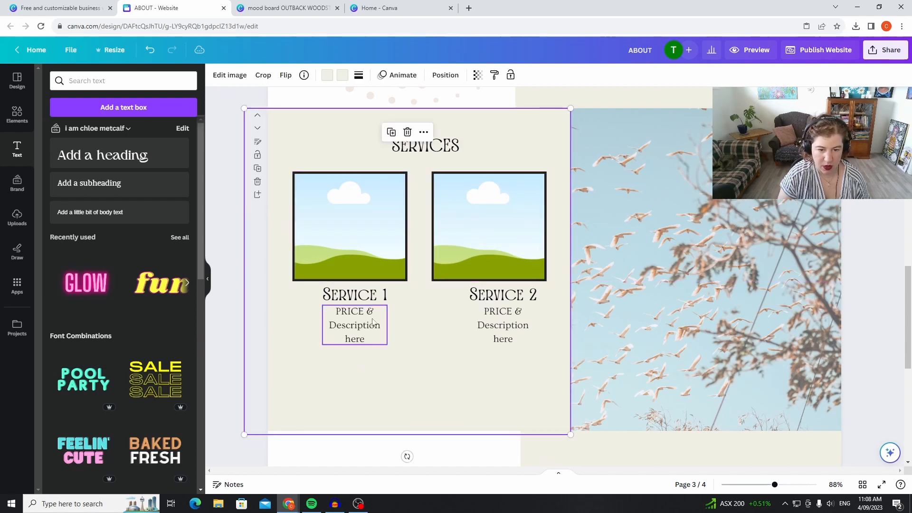
left_click(370, 295)
left_click(347, 326, "shift")
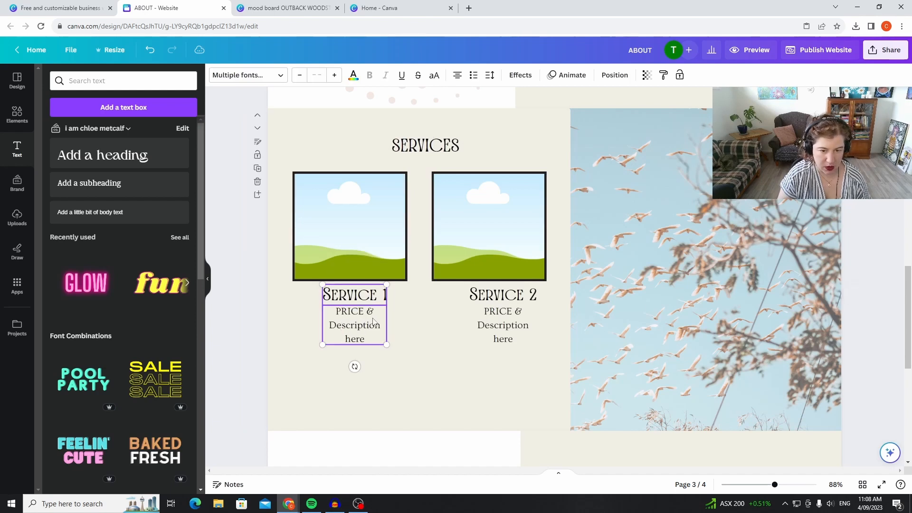
left_click_drag(373, 317, 368, 316)
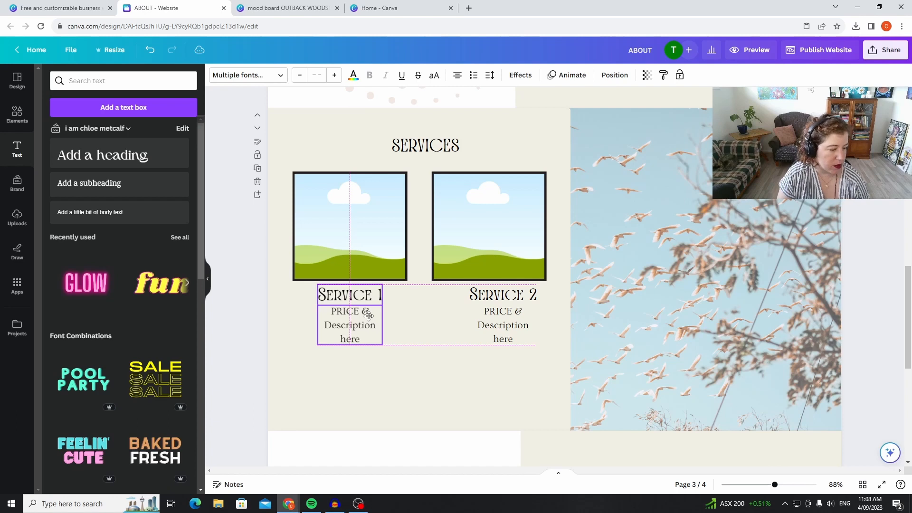
left_click_drag(369, 317, 369, 317)
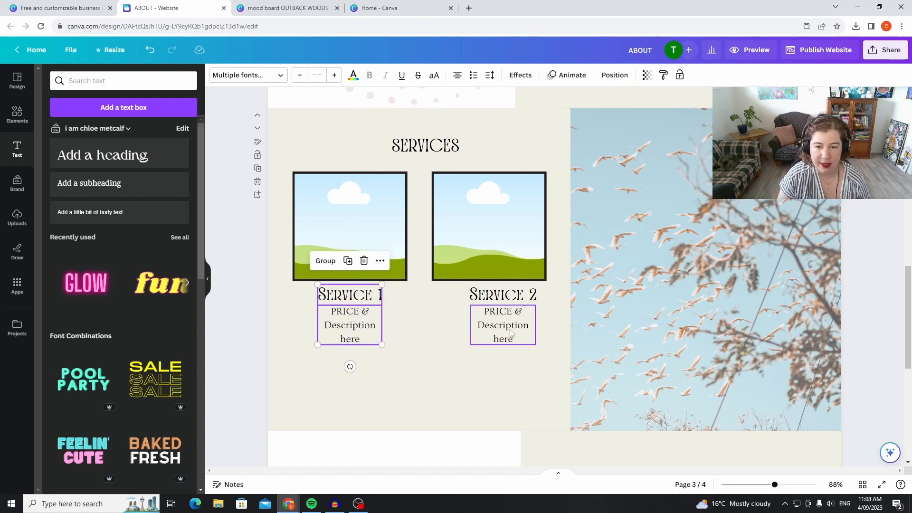
Select the Service 2 heading with its description and centre them together beneath the second frame.
left_click(511, 296)
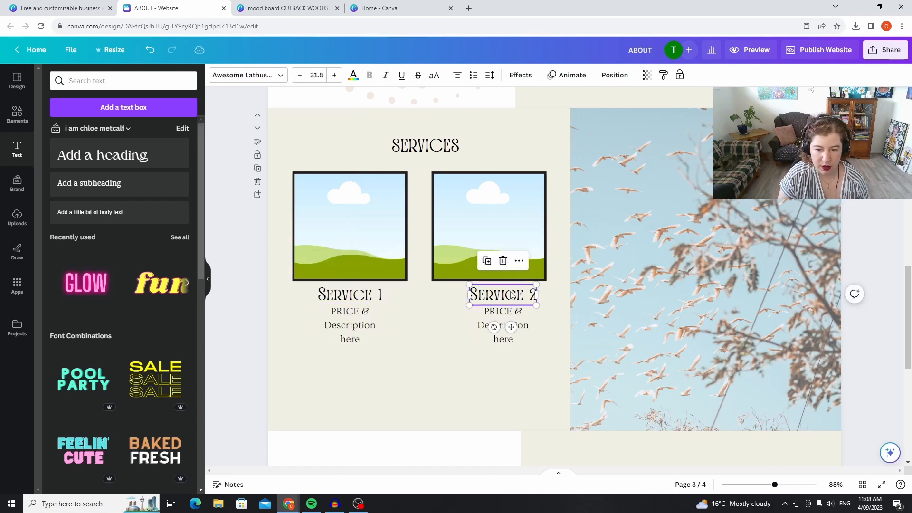
left_click(510, 326, "shift")
left_click_drag(524, 322, 512, 325)
left_click(226, 364)
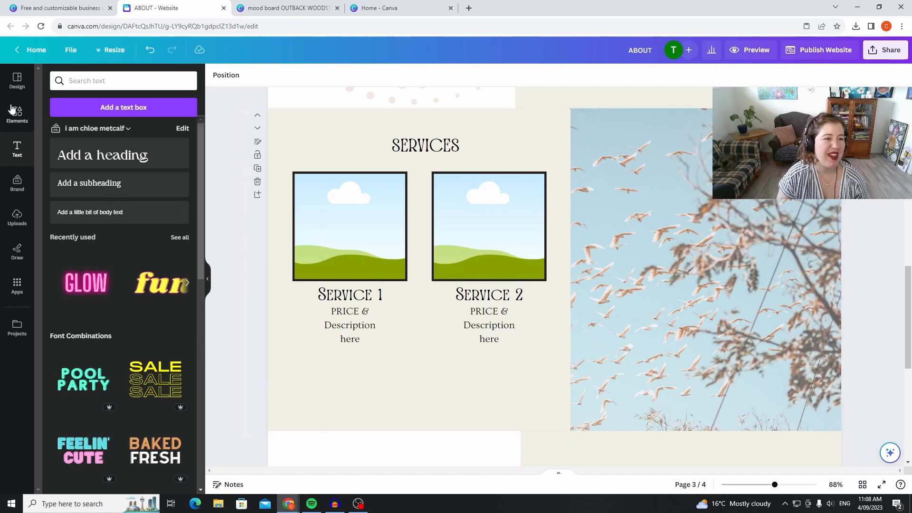
Fill the Service 1 frame with the uploaded smudging bowl photo and the Service 2 frame with the uploaded hiker photo.
left_click(19, 220)
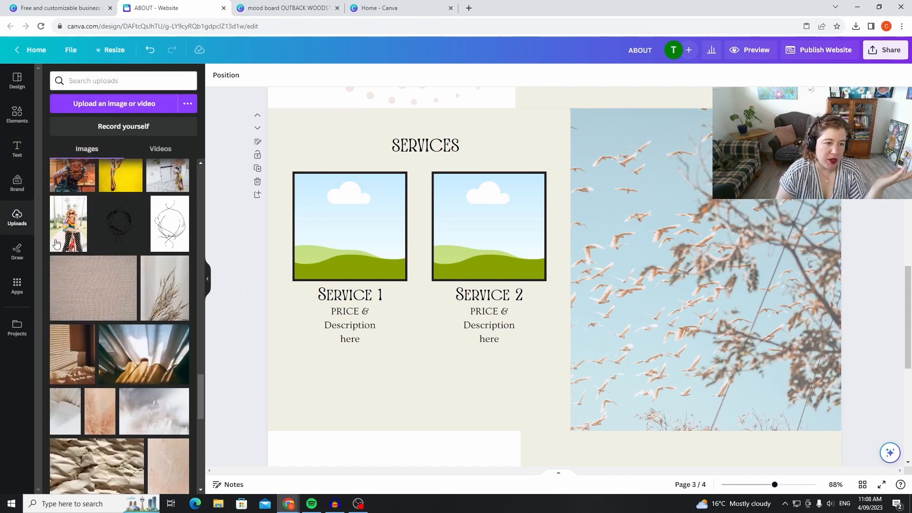
scroll(148, 213, "up", 10)
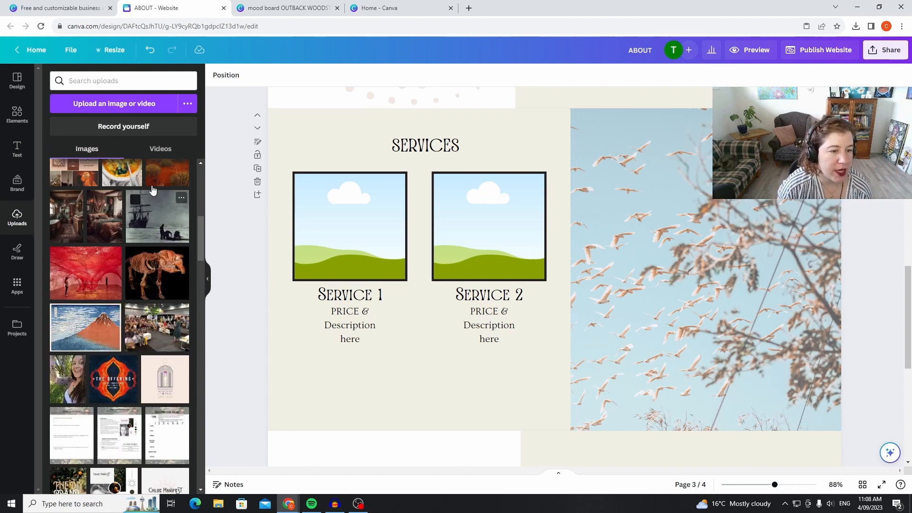
mouse_move(111, 188)
left_mouse_down()
mouse_move(247, 235)
mouse_move(344, 228)
left_mouse_up()
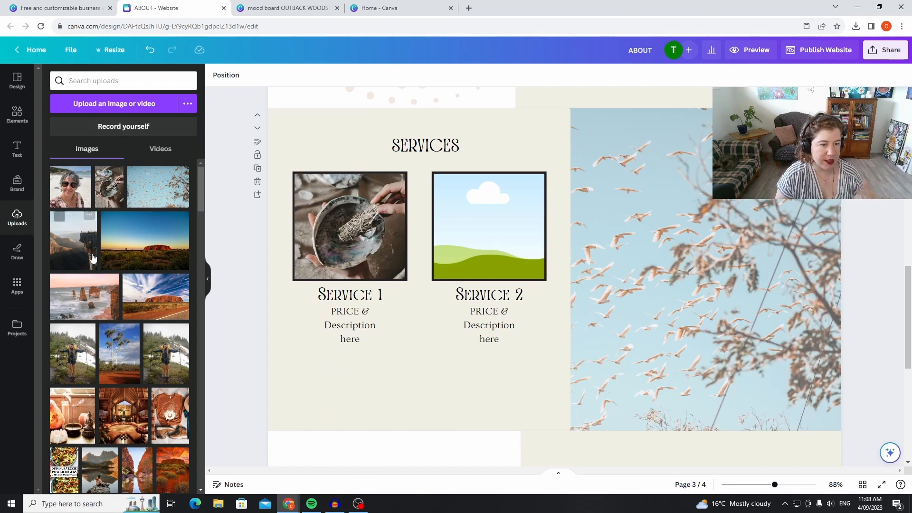
left_click_drag(74, 361, 505, 285)
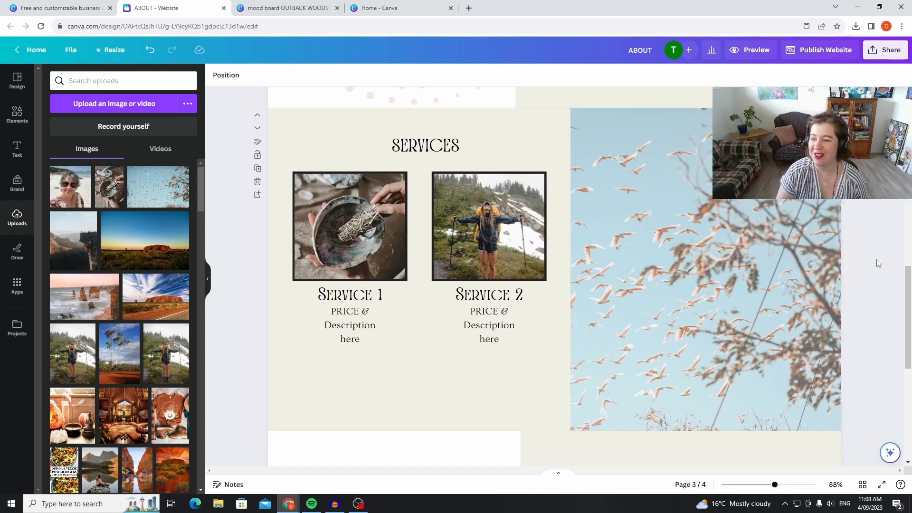
Add a blank page after the REVIEWS page at the end of the website.
scroll(873, 261, "down", 7)
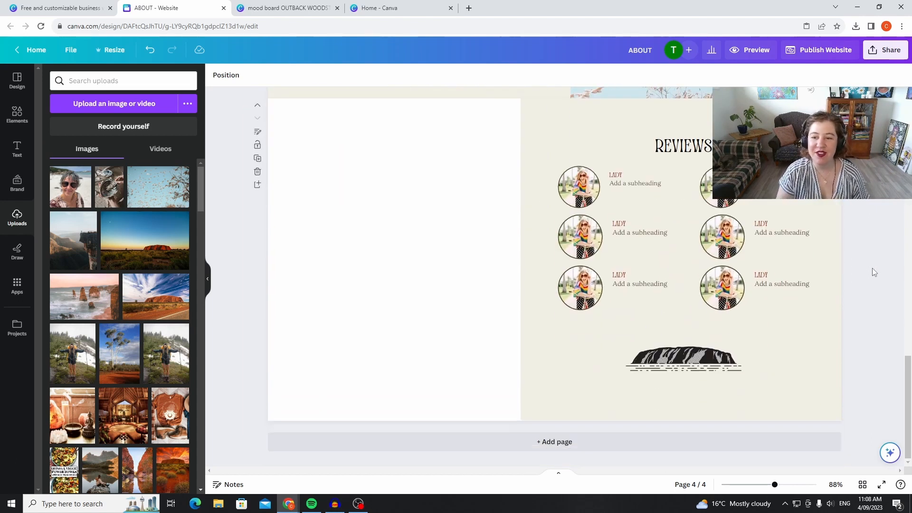
scroll(874, 282, "up", 8)
scroll(876, 288, "down", 9)
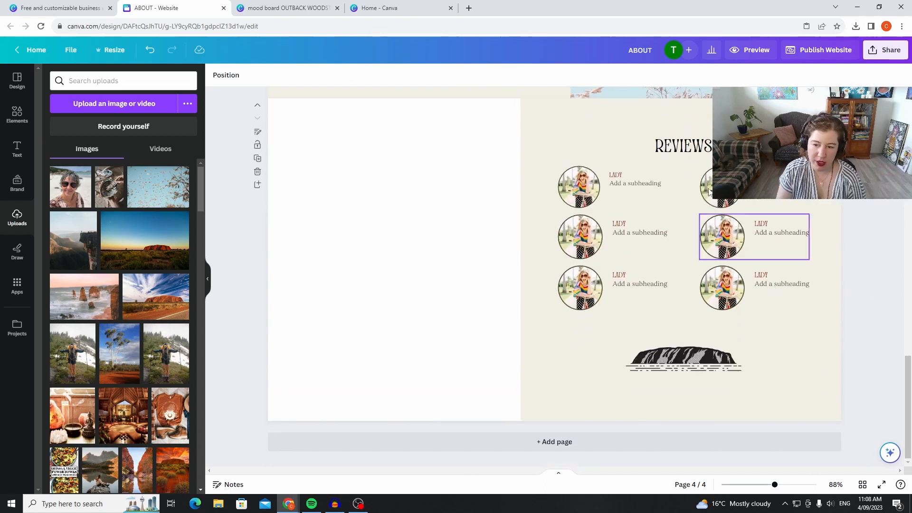
left_click(586, 442)
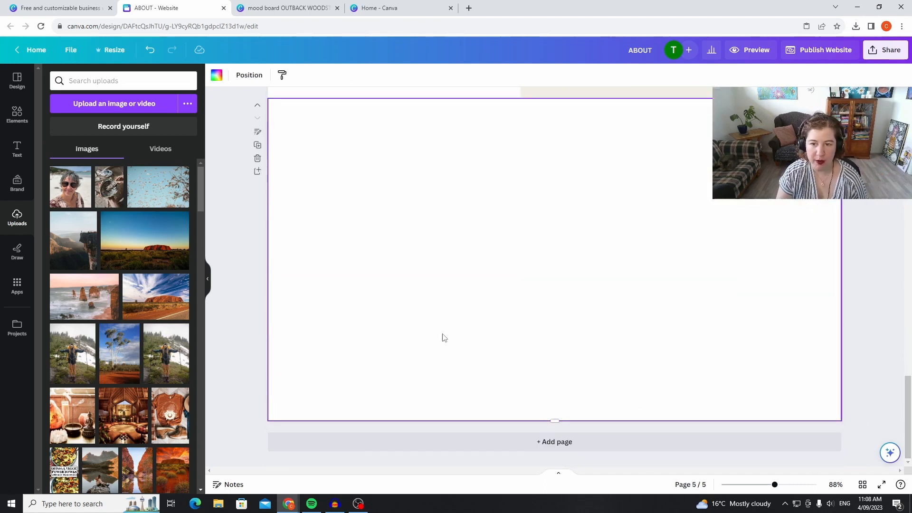
Copy the cream panel and bird photo from the SERVICES page and paste them onto the blank last page.
scroll(582, 342, "up", 4)
left_click(557, 271)
scroll(570, 275, "up", 8)
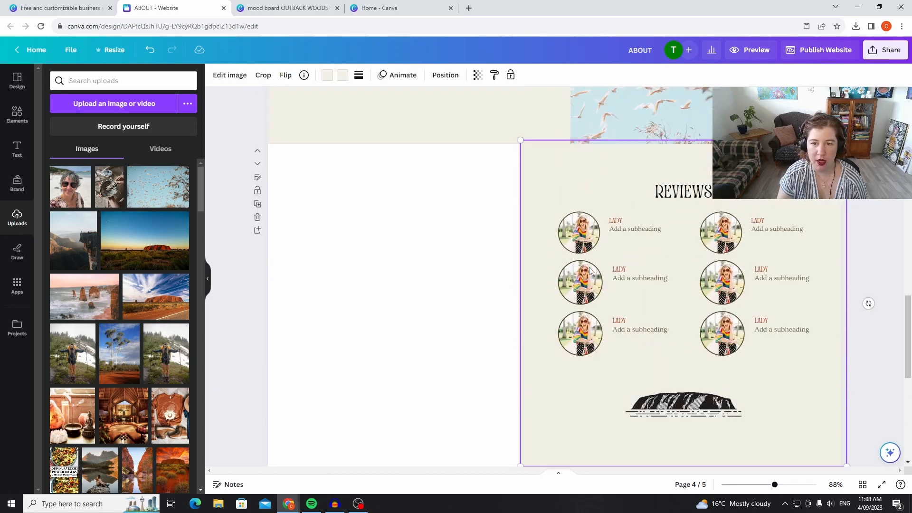
scroll(587, 279, "down", 4)
scroll(587, 278, "up", 4)
left_click(523, 336)
left_click(676, 323, "shift")
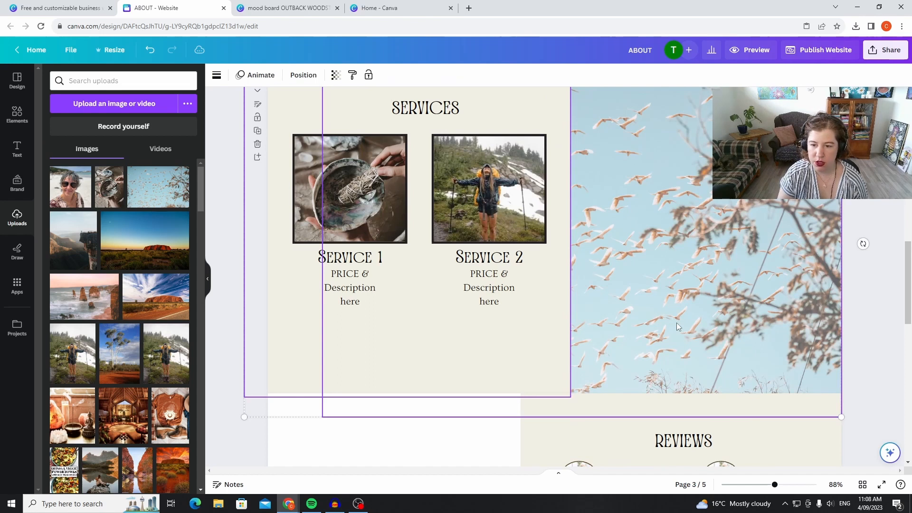
right_click(676, 323)
left_click(722, 244)
scroll(556, 395, "down", 10)
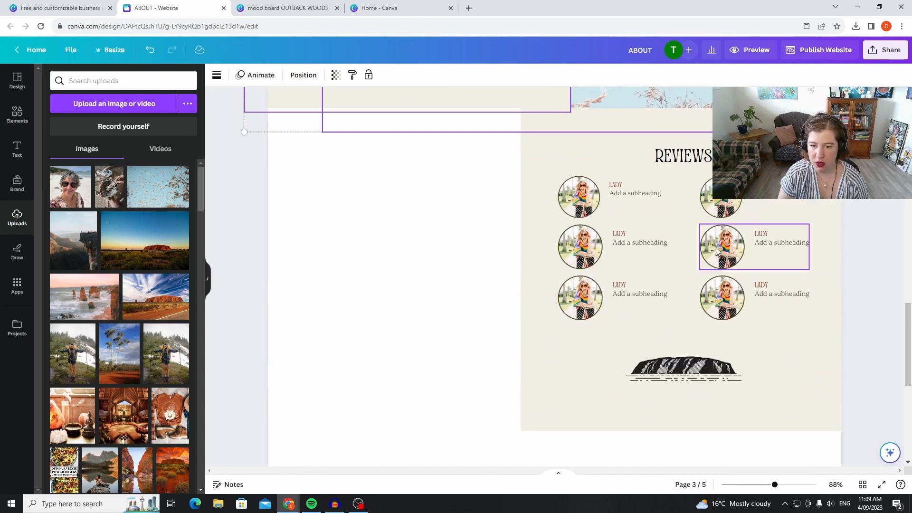
right_click(550, 367)
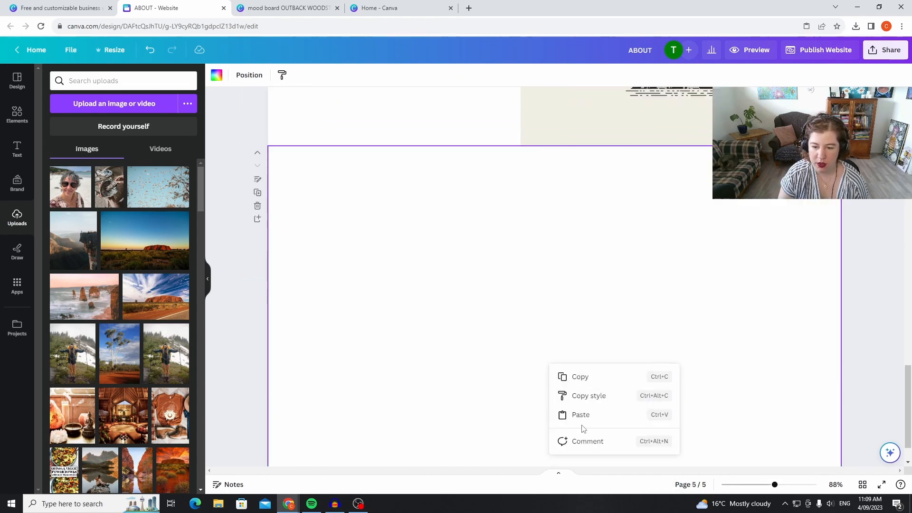
left_click(581, 415)
scroll(723, 335, "down", 1)
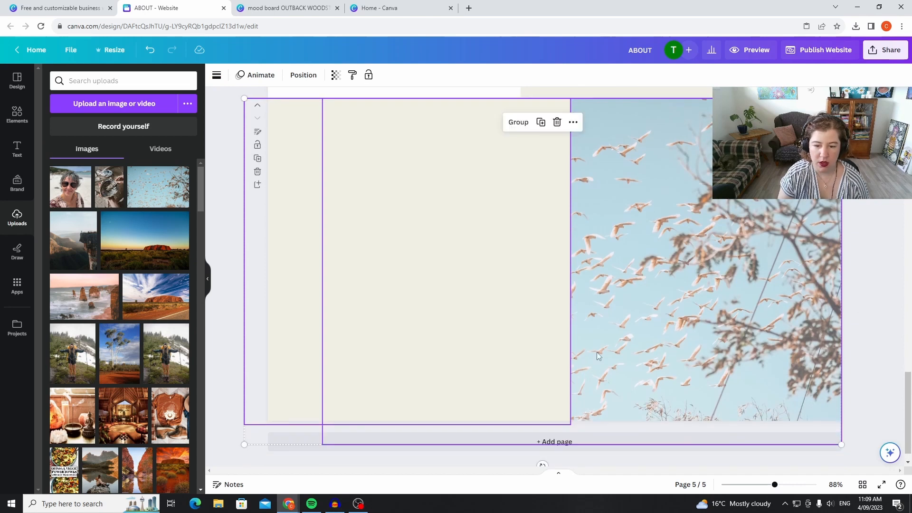
Try a mirrored layout on the last page, with the bird photo on the left and the cream panel on the right.
left_click_drag(701, 350, 698, 350)
left_click_drag(498, 379, 479, 353)
left_click(629, 357)
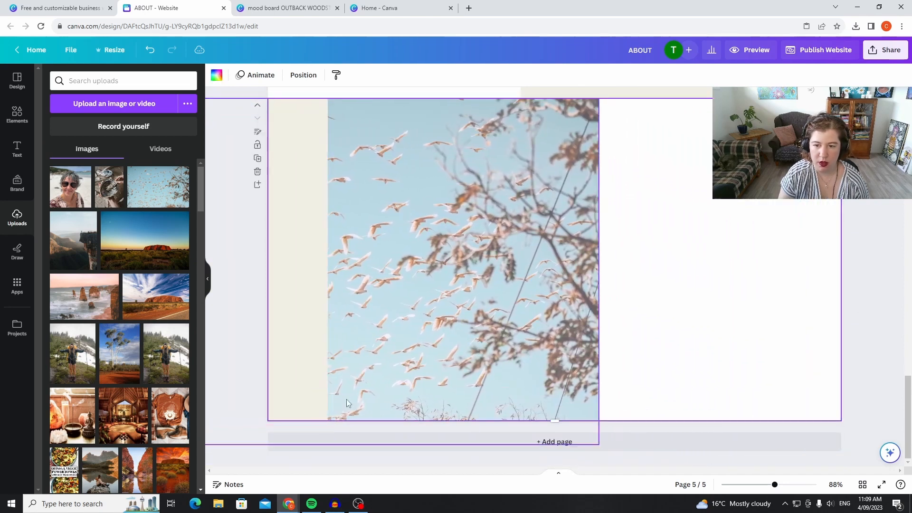
left_click_drag(301, 366, 809, 361)
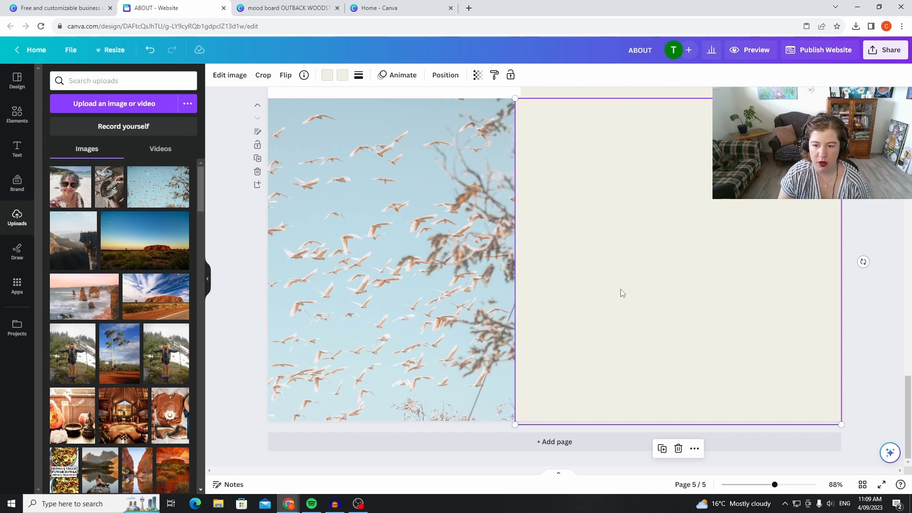
left_click(888, 221)
left_click(551, 307)
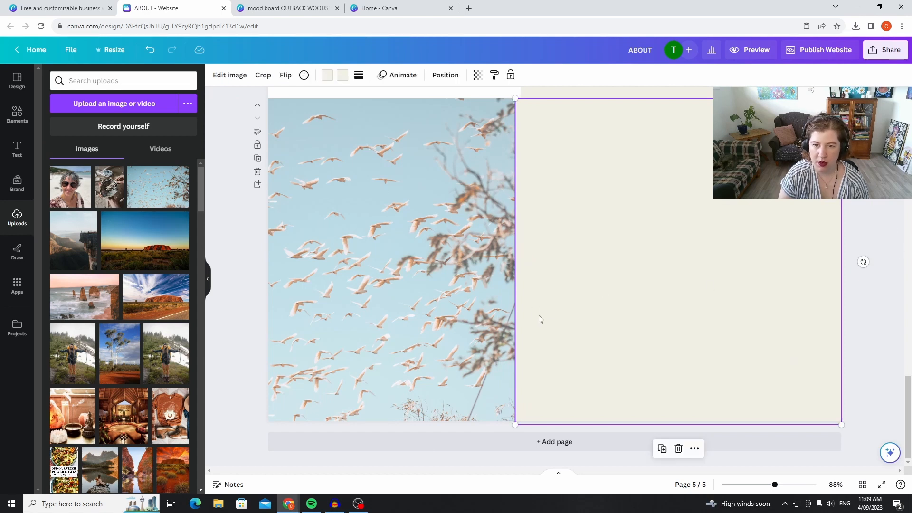
Delete the cream panel from the last page, then widen and centre the bird photo to cover the whole page.
scroll(693, 255, "up", 10)
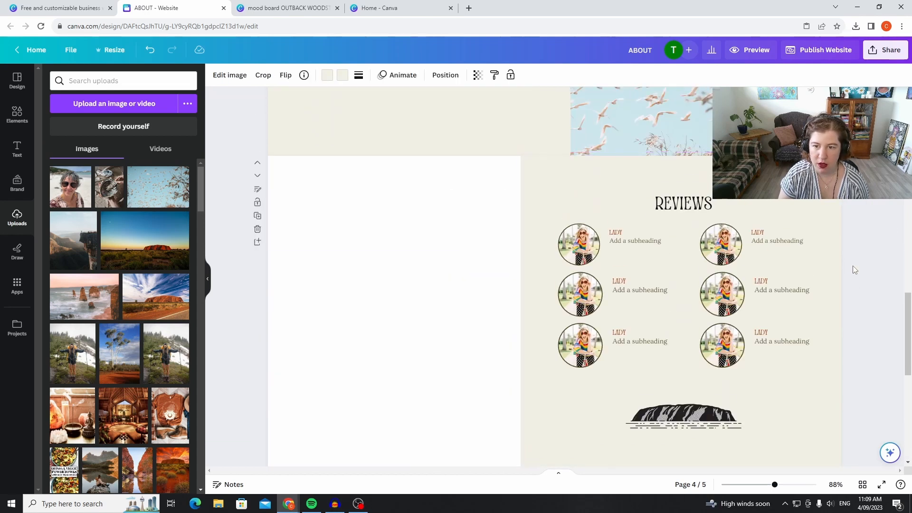
scroll(845, 254, "down", 4)
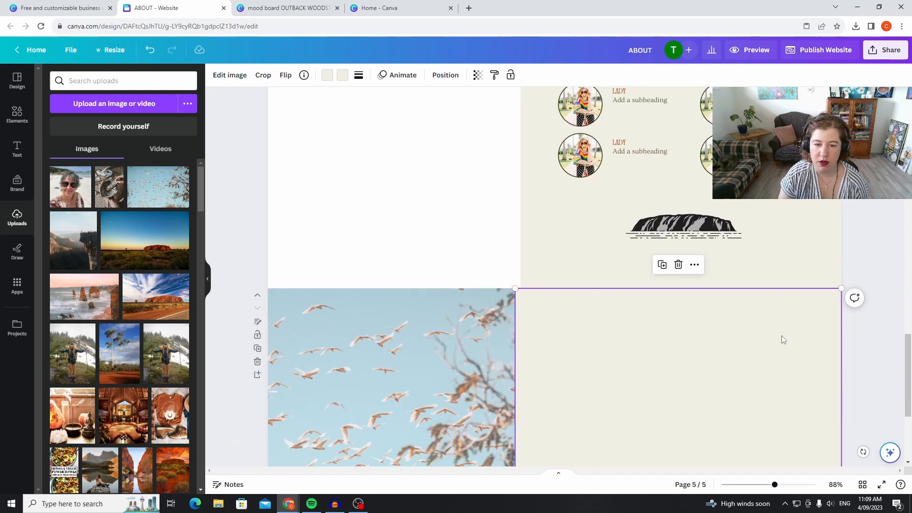
scroll(648, 322, "up", 3)
scroll(647, 315, "down", 7)
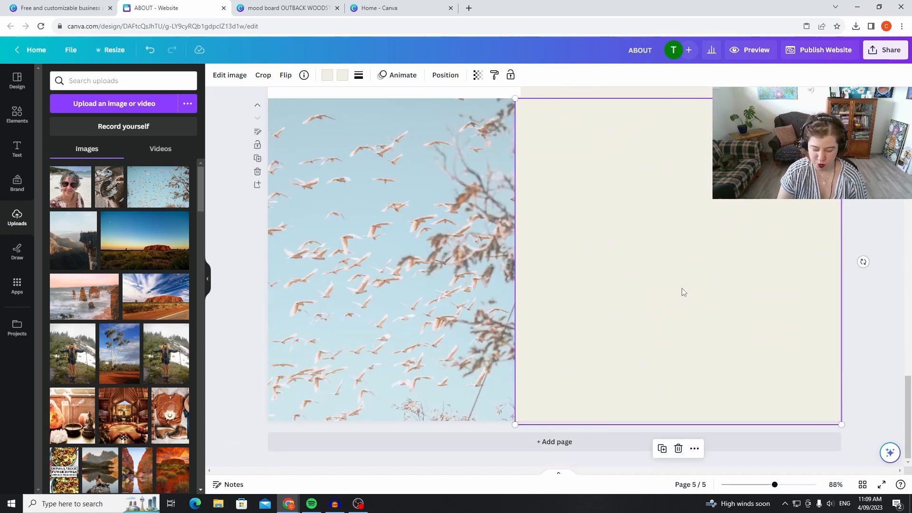
key("Delete")
left_click_drag(389, 299, 580, 297)
left_click_drag(784, 272, 857, 268)
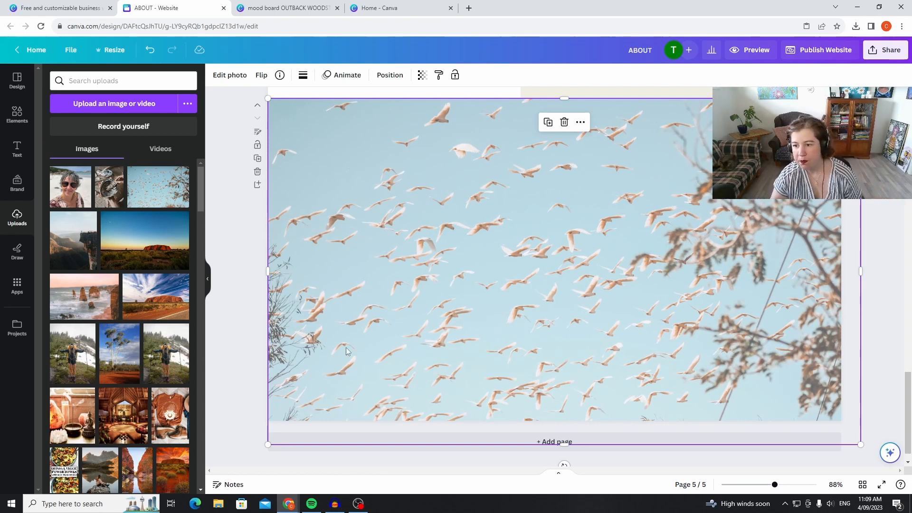
scroll(435, 248, "up", 8)
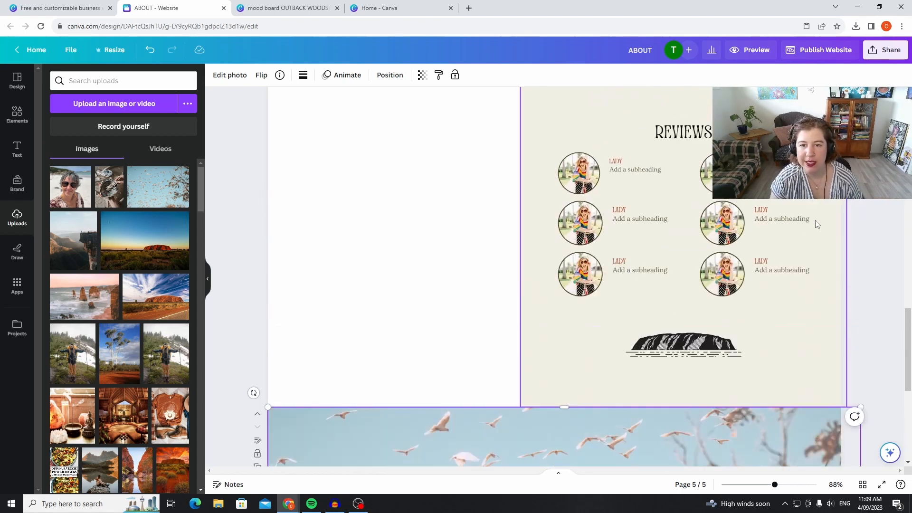
scroll(838, 226, "up", 5)
scroll(843, 227, "down", 10)
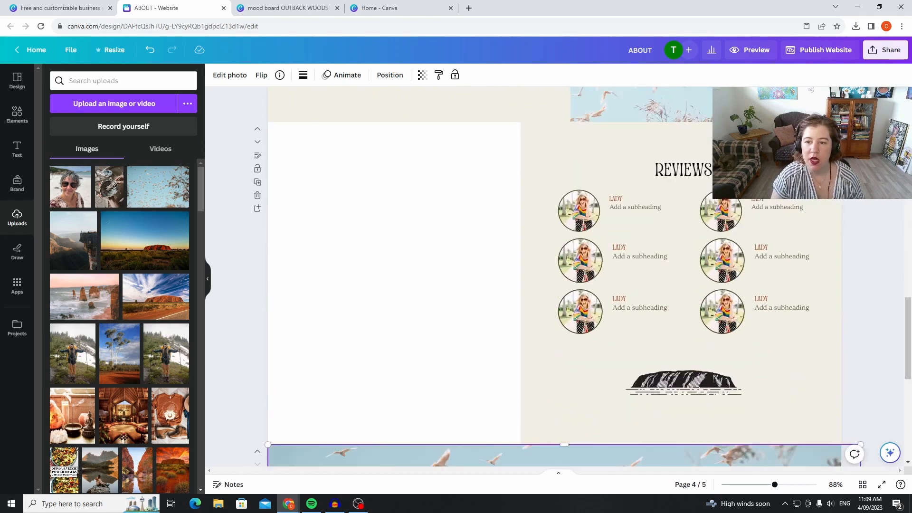
mouse_move(697, 329)
left_mouse_down()
mouse_move(683, 328)
mouse_move(687, 317)
left_mouse_up()
Move the SERVICES page down one place so it follows the REVIEWS page.
scroll(839, 238, "up", 10)
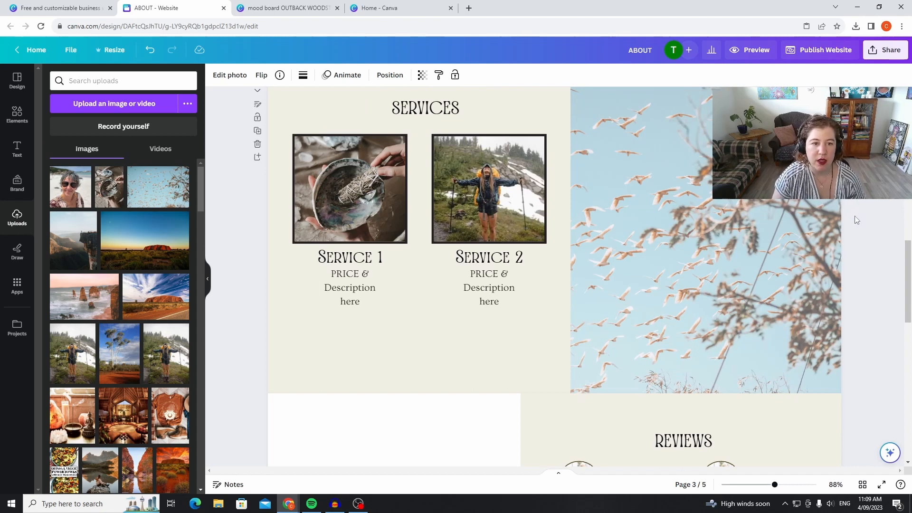
scroll(822, 215, "up", 5)
scroll(315, 299, "down", 5)
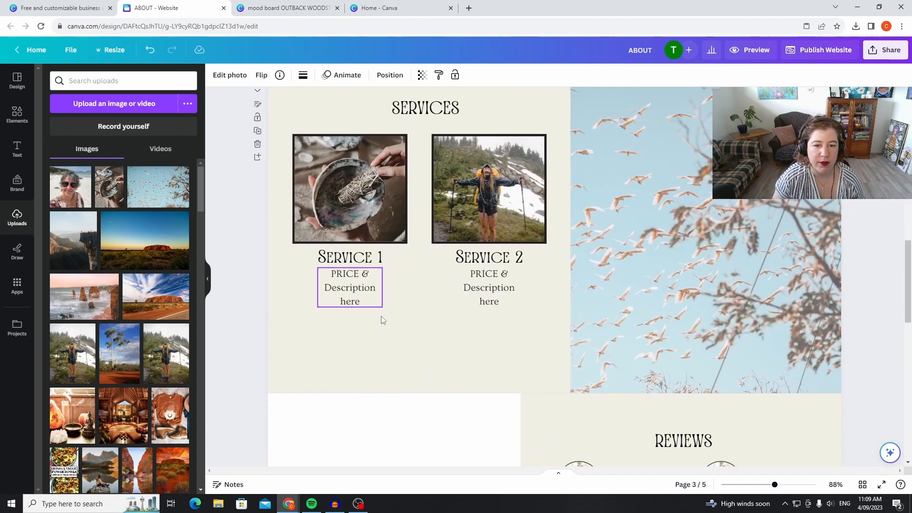
scroll(306, 174, "up", 2)
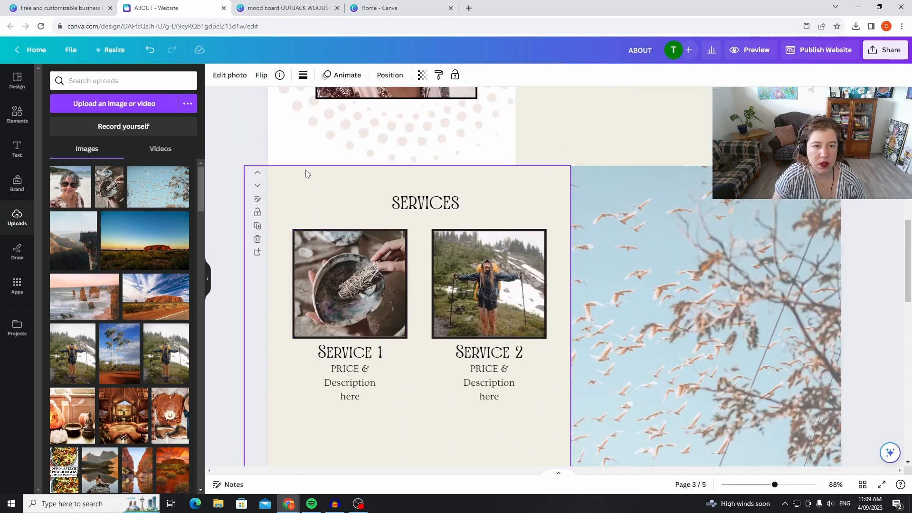
left_click(259, 188)
scroll(811, 331, "down", 10)
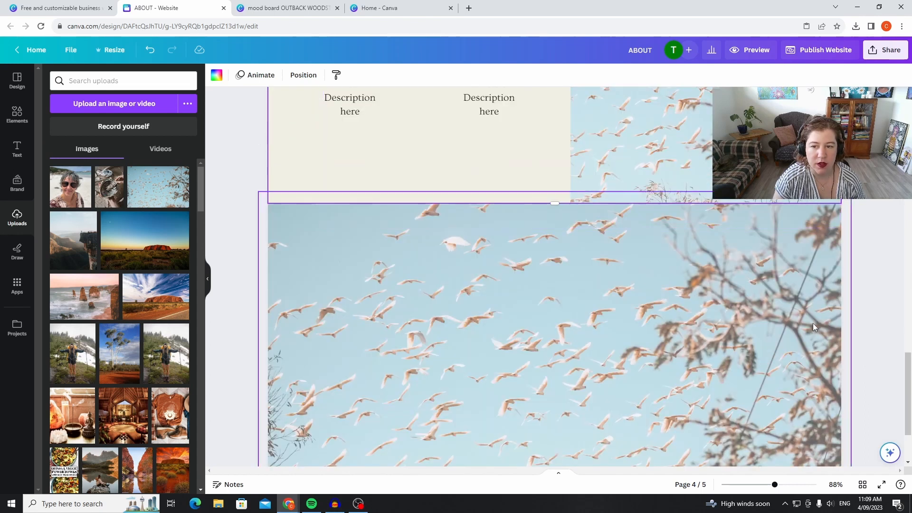
scroll(812, 323, "down", 2)
left_click(586, 271)
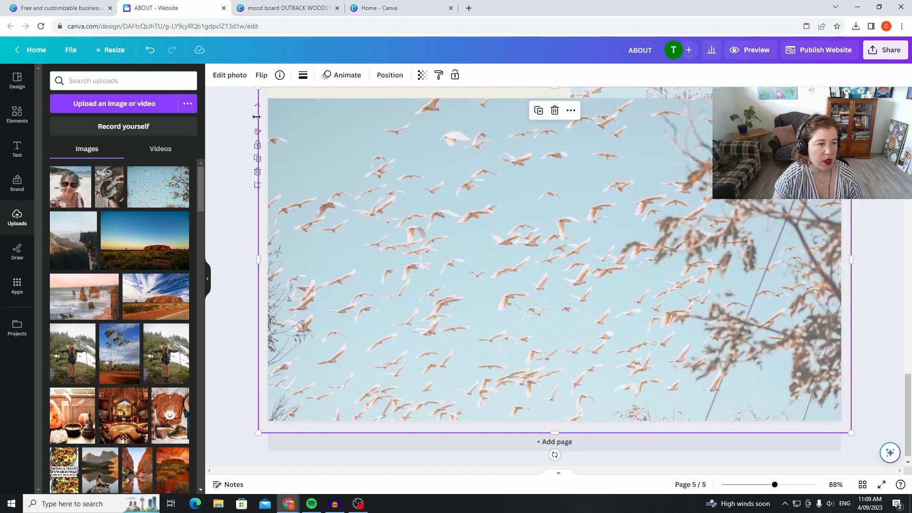
Group the framed House of Healing logo on the first page, including its box, dotted sun, rock and text lines.
scroll(557, 213, "up", 15)
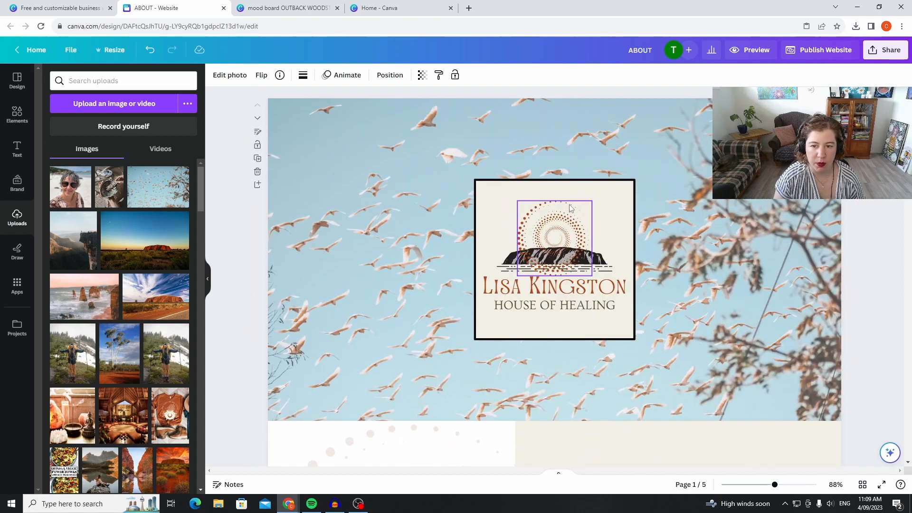
left_click(553, 293)
left_click(574, 309)
left_click(601, 287)
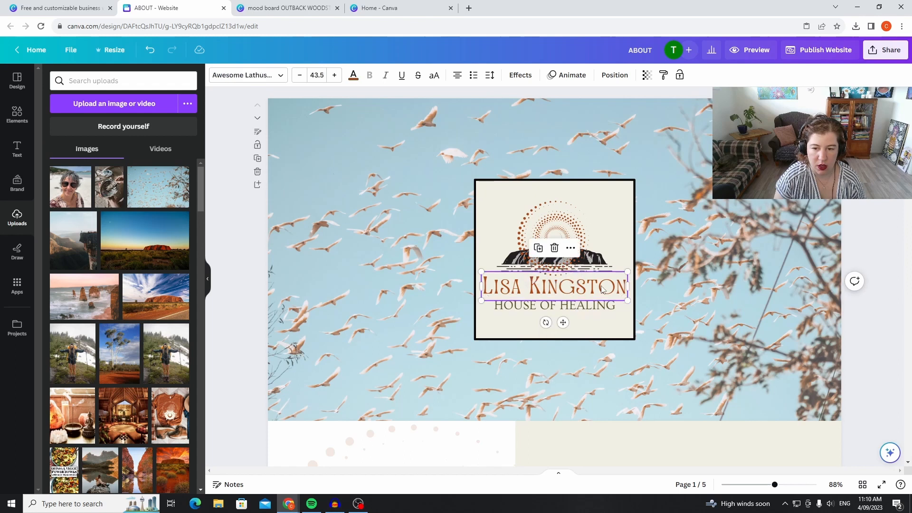
left_click(687, 353)
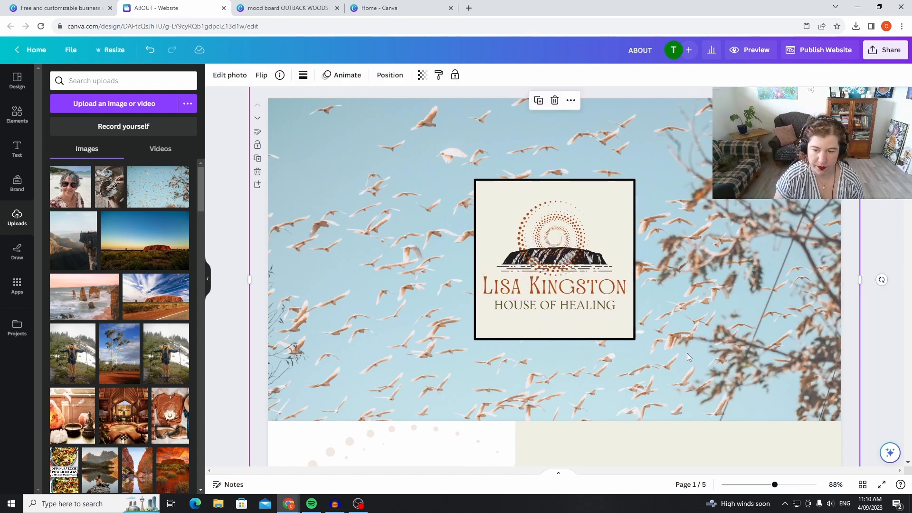
left_click(533, 224)
left_click_drag(460, 172, 660, 369)
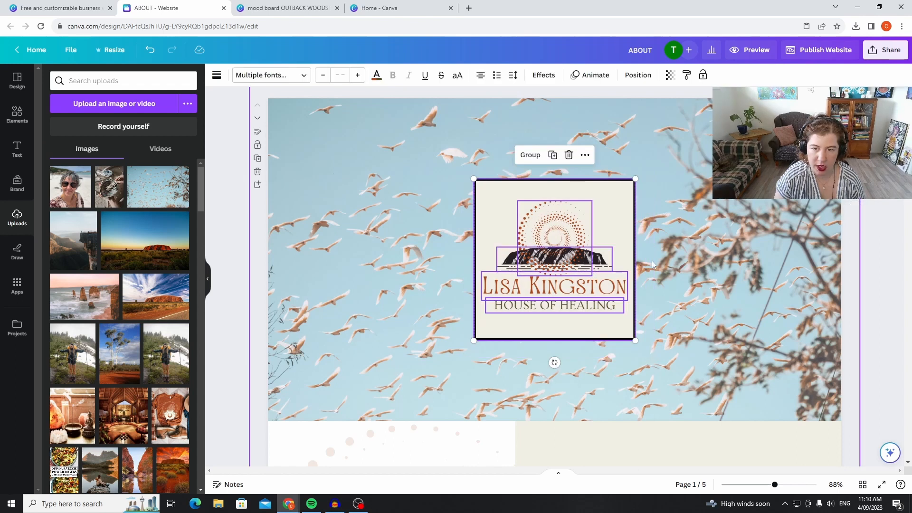
left_click(527, 155)
Copy the grouped logo onto the last page and move it above the page's centre.
right_click(585, 243)
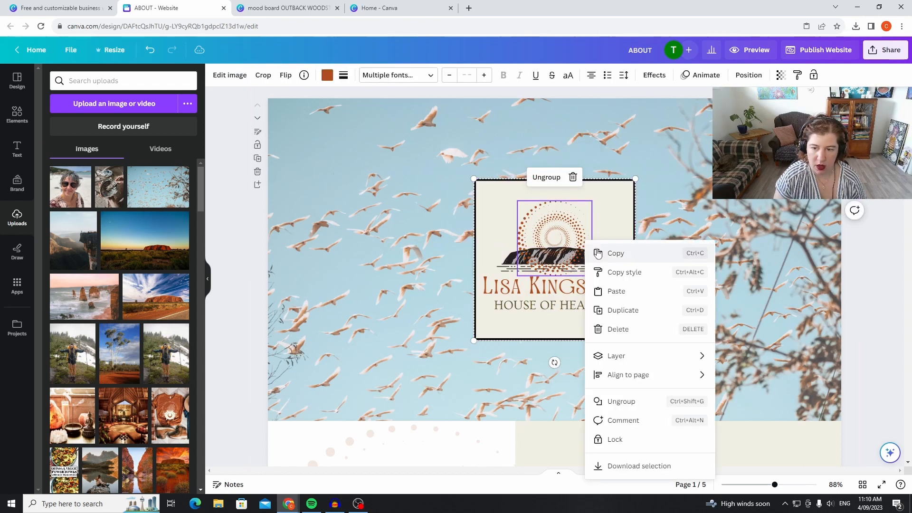
scroll(648, 230, "down", 15)
scroll(684, 203, "down", 2)
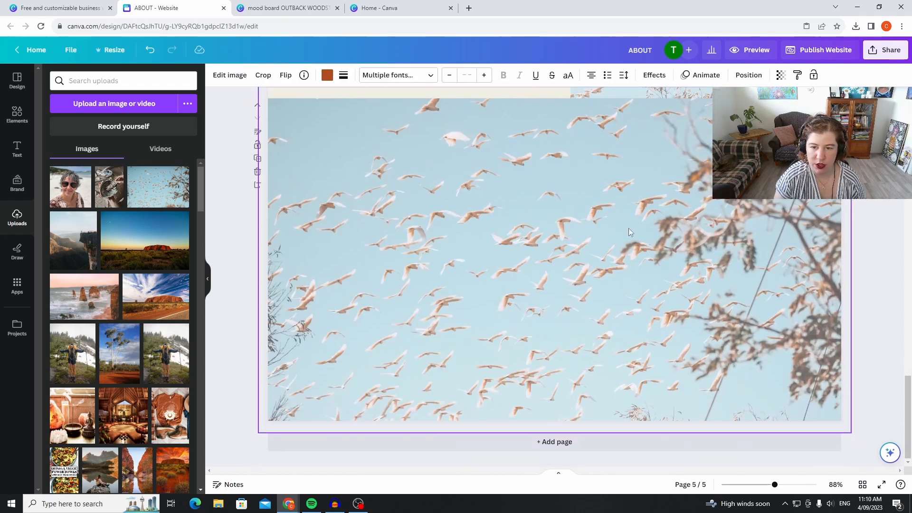
right_click(569, 255)
left_click(633, 298)
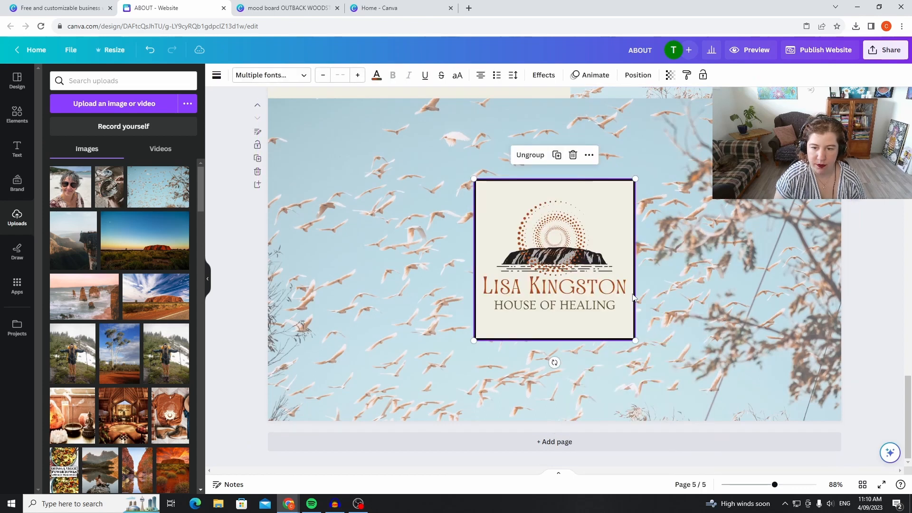
left_click_drag(598, 318, 596, 270)
left_click(877, 308)
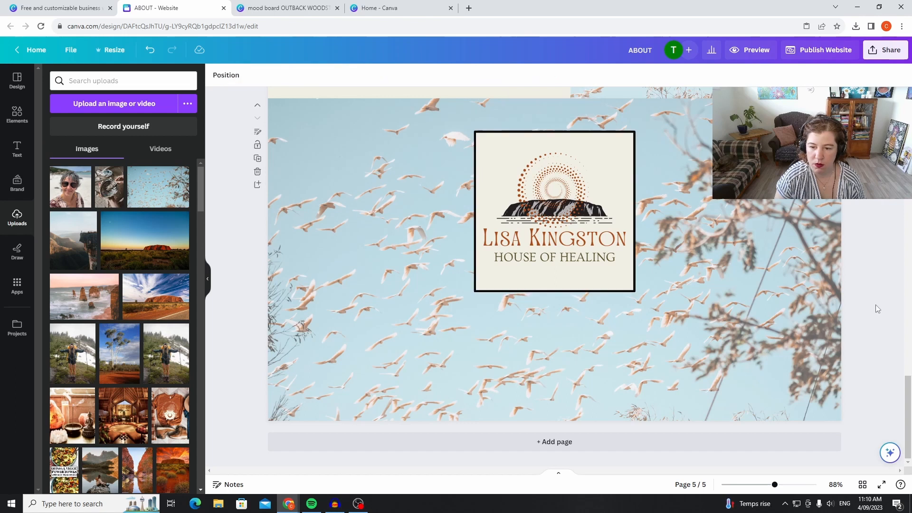
Add a heading reading SHOP and centre it beneath the logo on the last page.
left_click(16, 157)
left_click(96, 153)
left_click_drag(578, 247, 582, 314)
left_click_drag(499, 316, 312, 284)
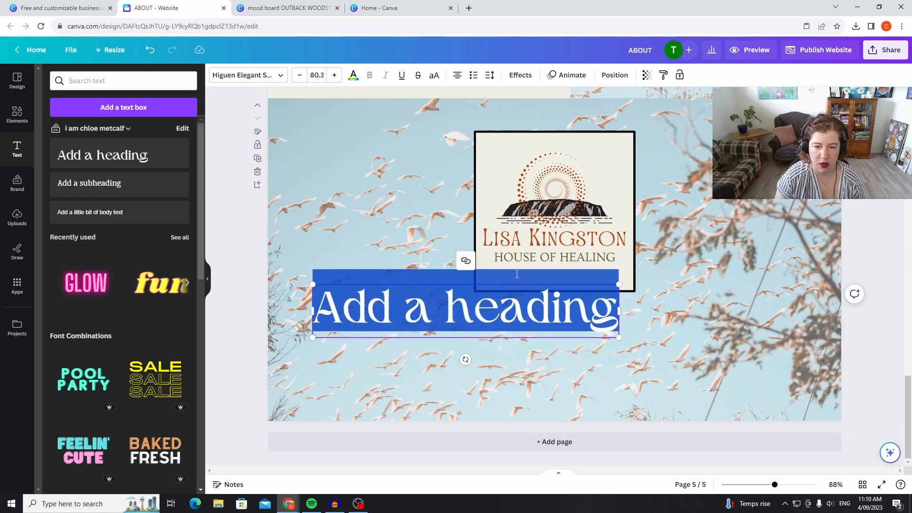
left_click(468, 351)
left_click_drag(519, 306, 608, 323)
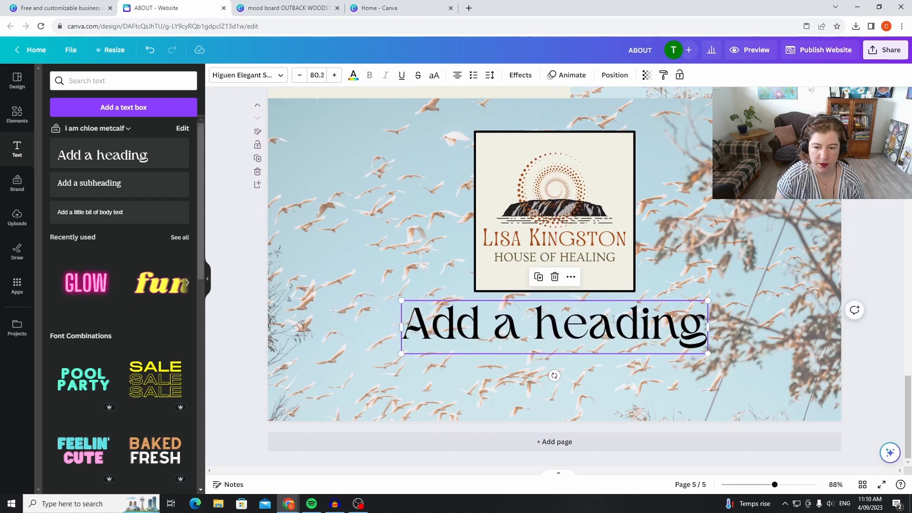
double_click(696, 320)
type("SHOP")
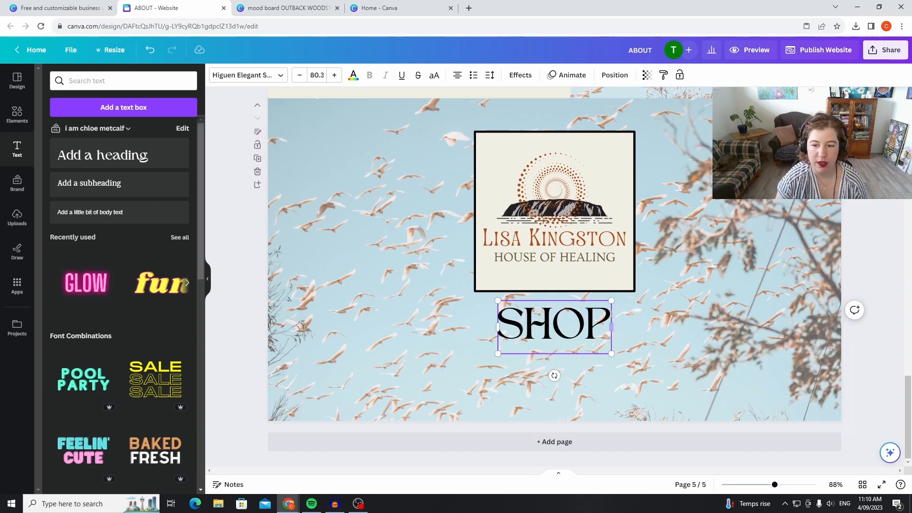
Change the SHOP heading's font to Frunchy Sage.
left_click_drag(611, 323, 301, 325)
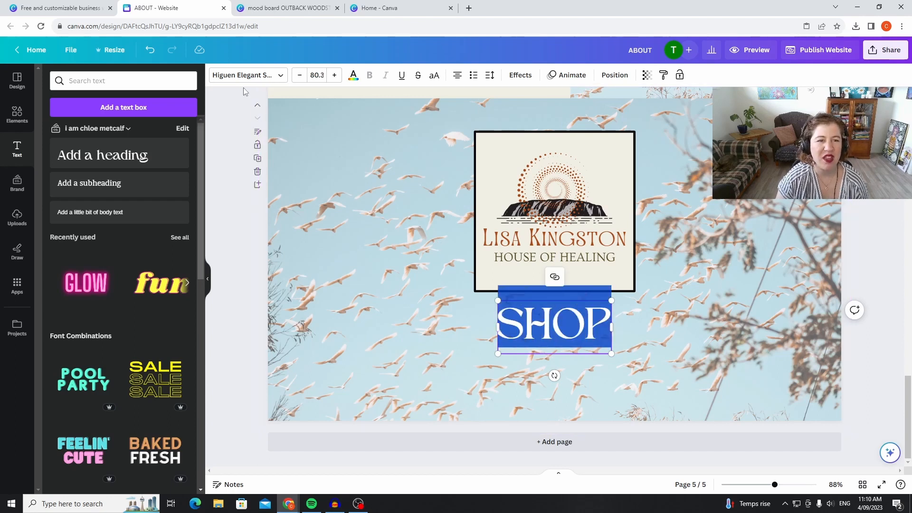
left_click(268, 77)
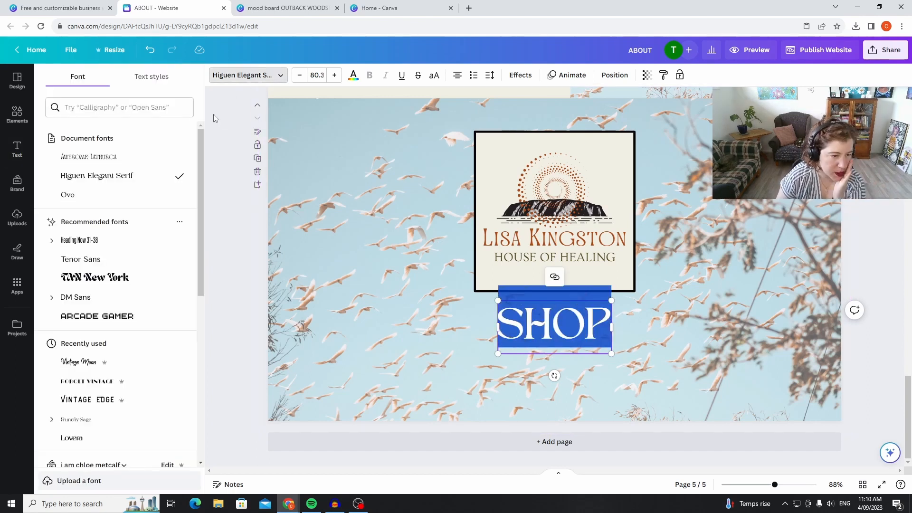
left_click(118, 283)
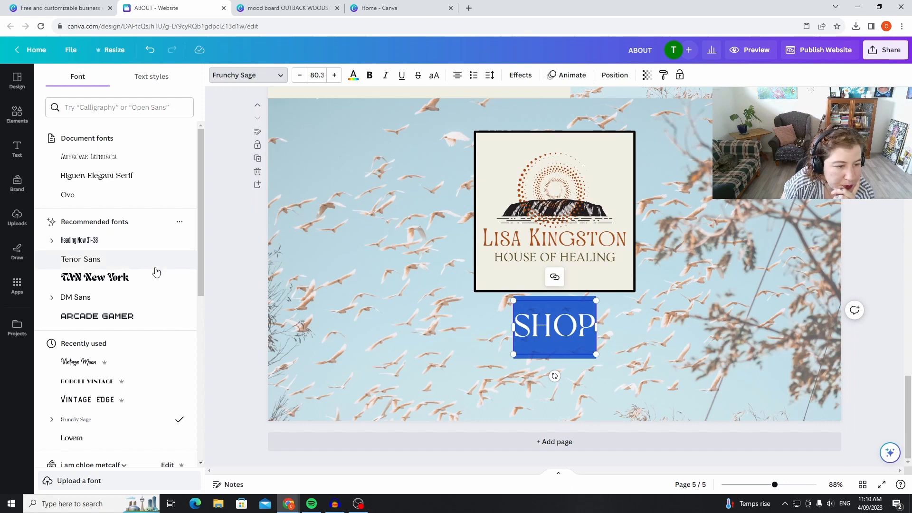
scroll(157, 237, "down", 3)
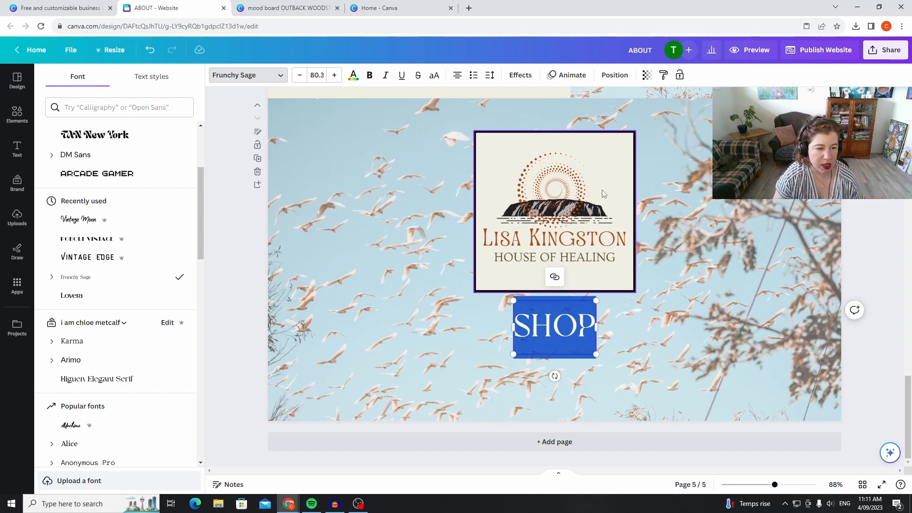
left_click(676, 320)
left_click(585, 326)
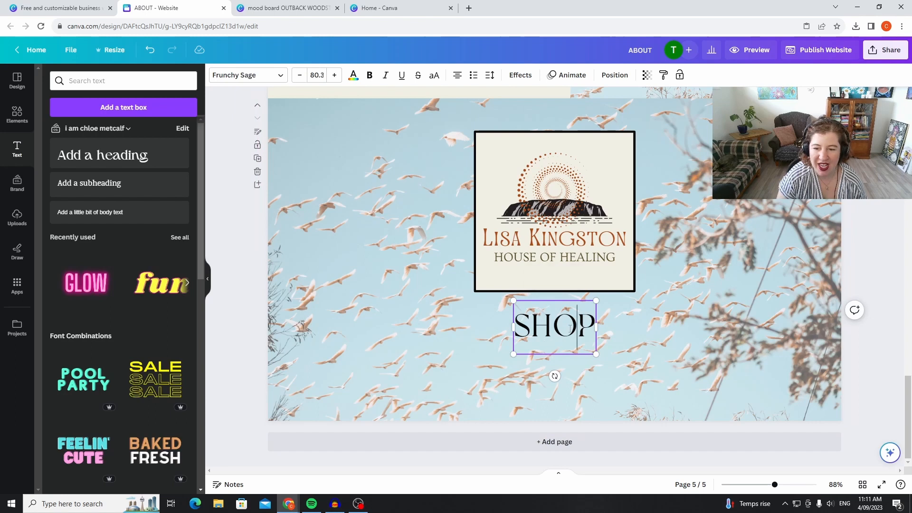
Try the off-white document colour #f1efe4 on the SHOP heading's text.
left_click_drag(587, 329, 517, 348)
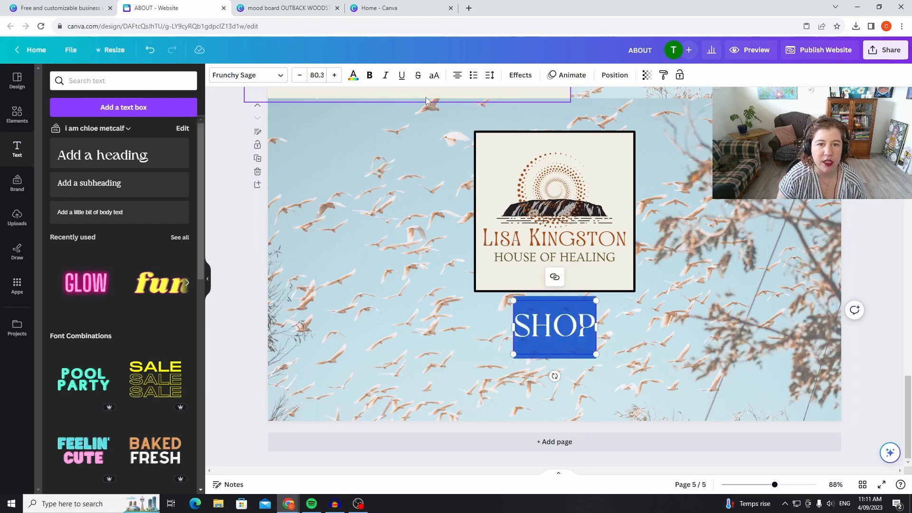
left_click(353, 77)
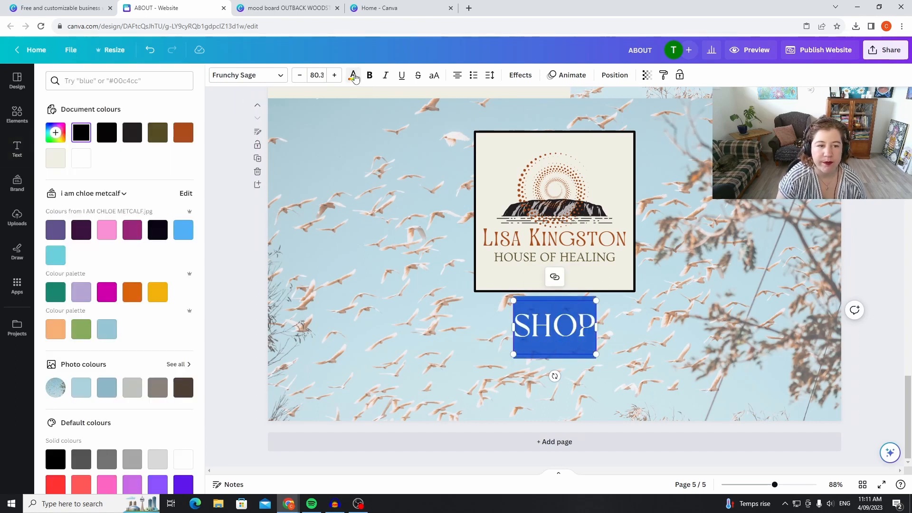
left_click(58, 163)
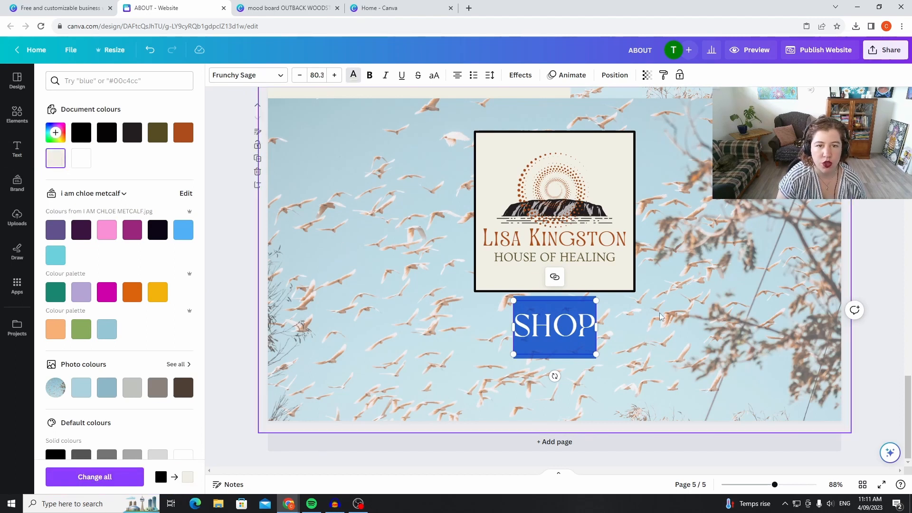
left_click(745, 301)
Recolour the SHOP heading's text in the dark charcoal document colour.
left_click(568, 321)
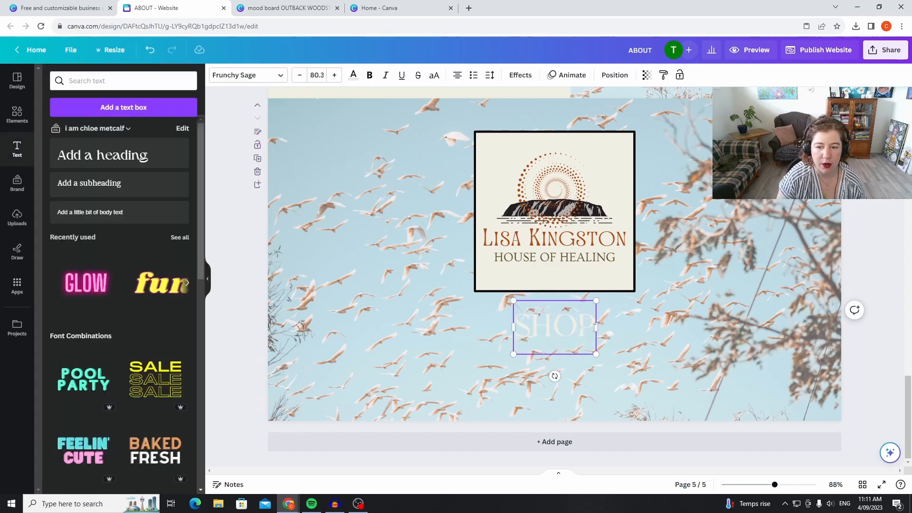
left_click_drag(589, 332, 512, 333)
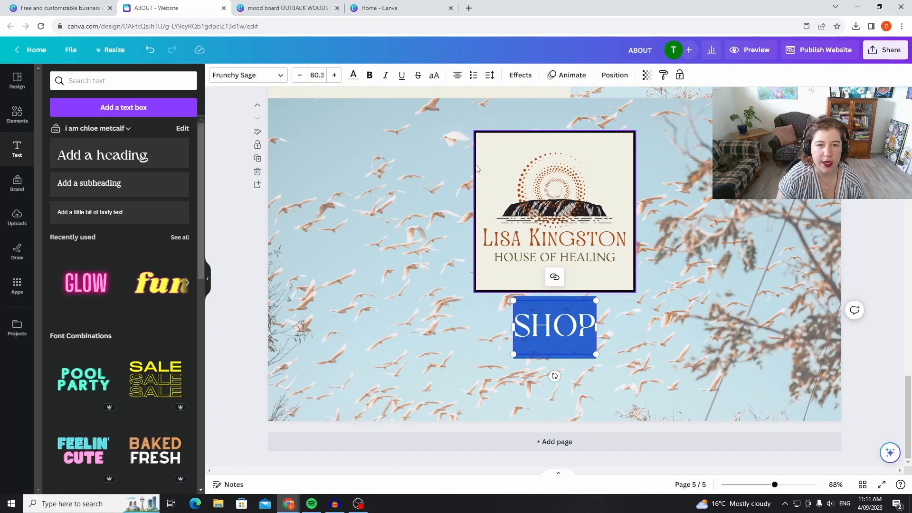
left_click(353, 76)
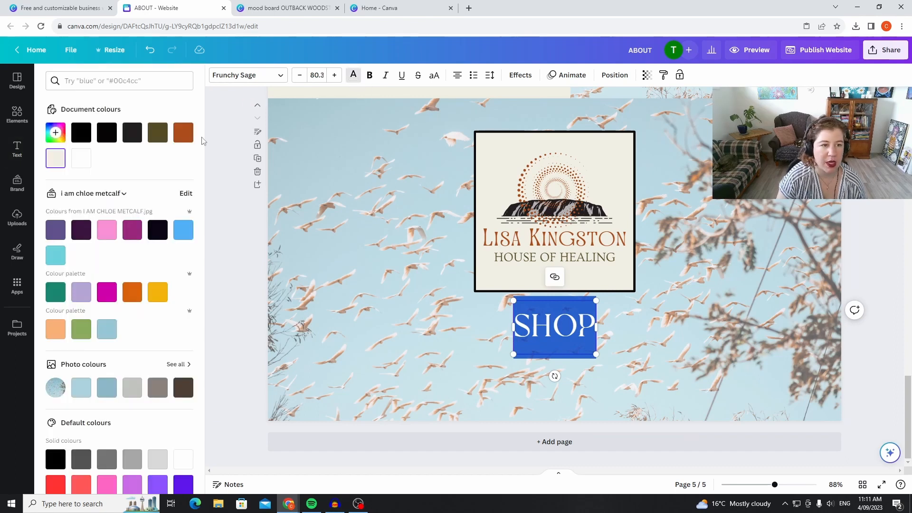
left_click(138, 142)
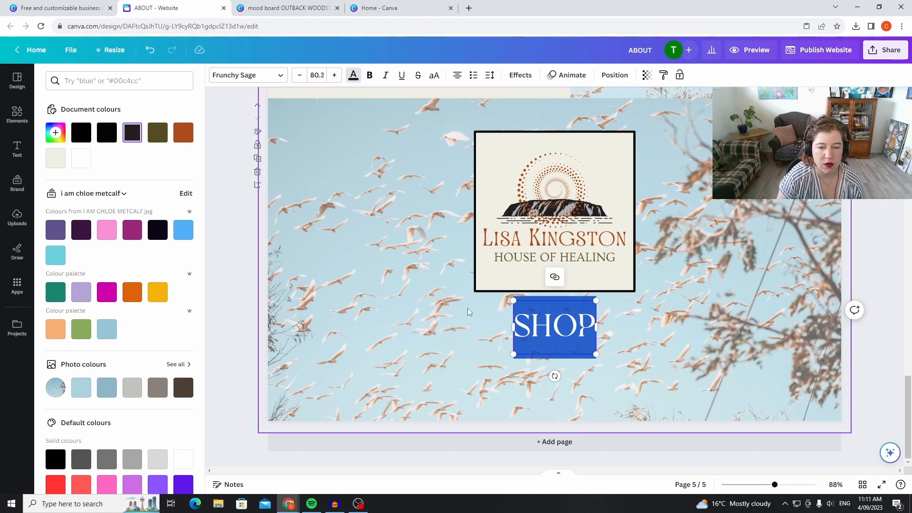
left_click(495, 350)
Enlarge the SHOP heading to font size 148 and keep it centred beneath the logo.
left_click(558, 327)
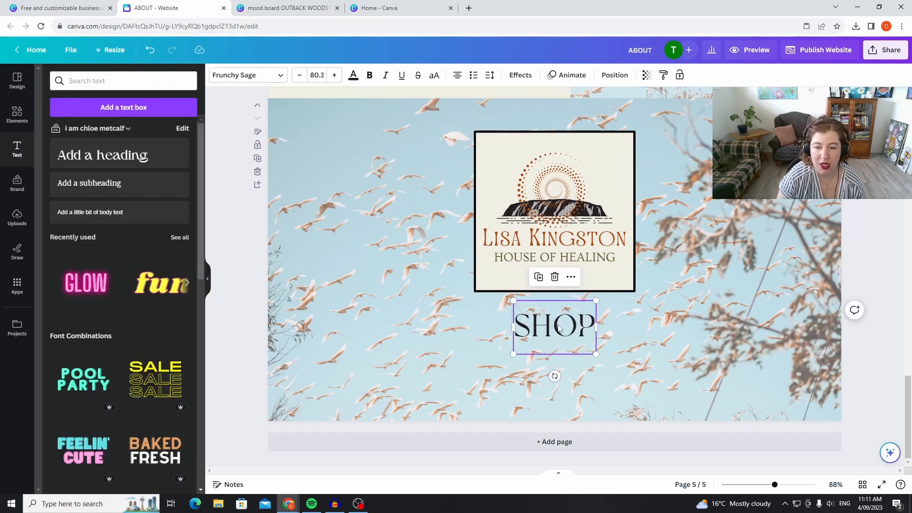
left_click_drag(513, 300, 578, 345)
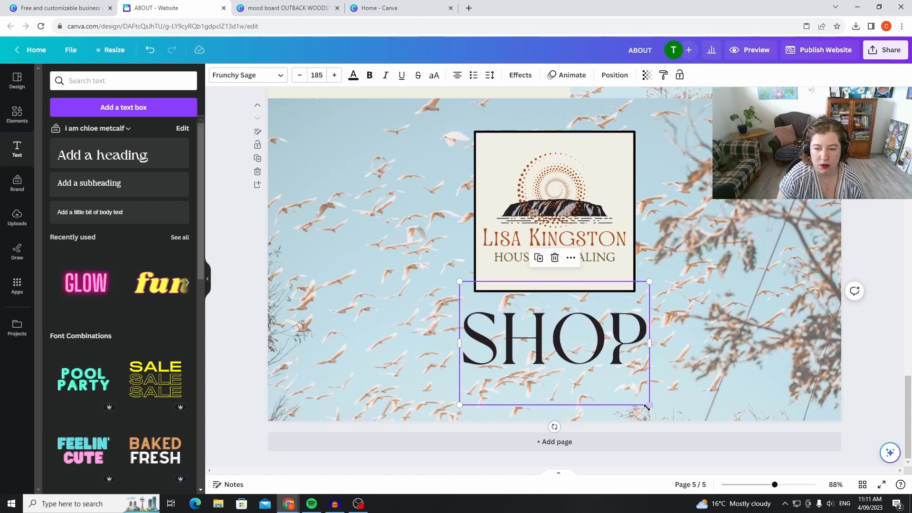
left_click_drag(646, 406, 603, 375)
left_click(729, 333)
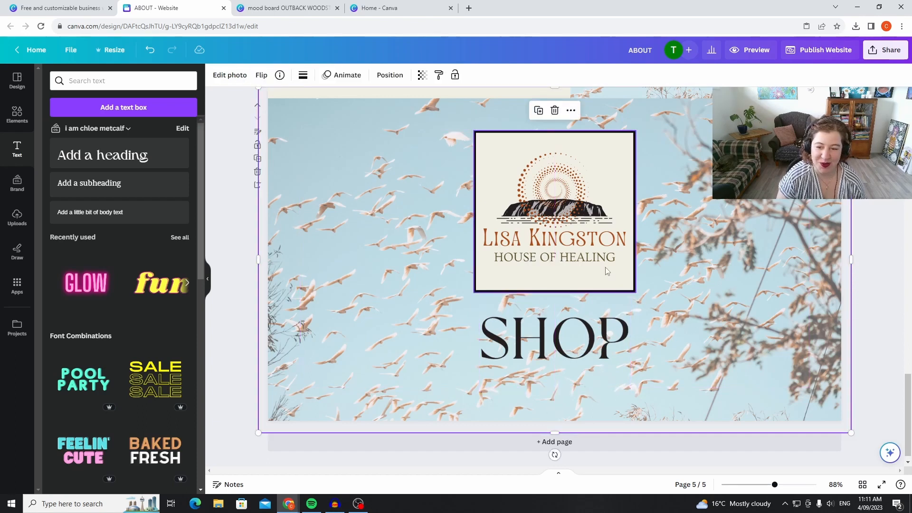
left_click(568, 328)
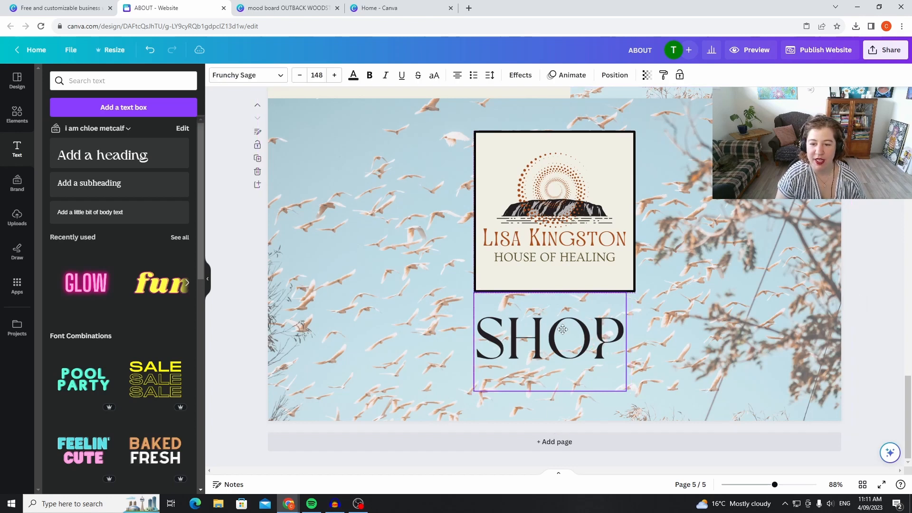
left_click(674, 300)
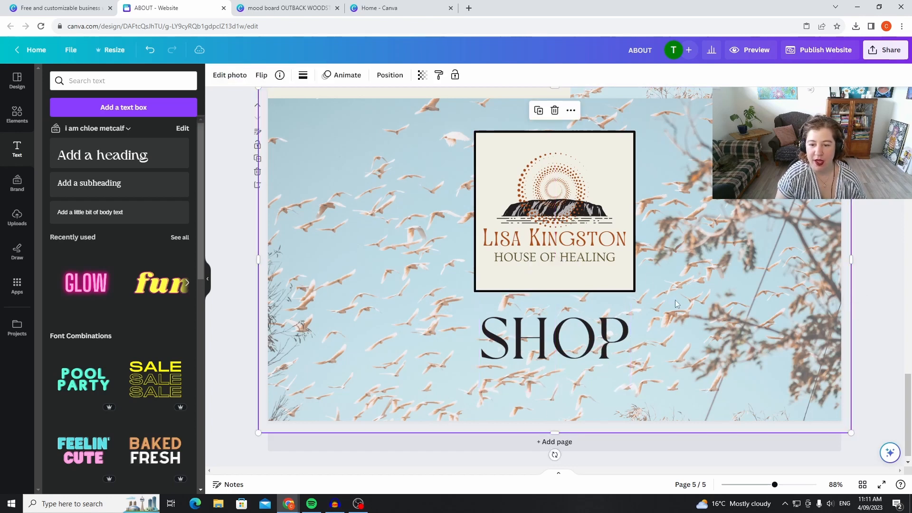
Open the link entry for the SHOP heading and dismiss it without adding a link.
left_click(577, 341)
left_click(570, 269)
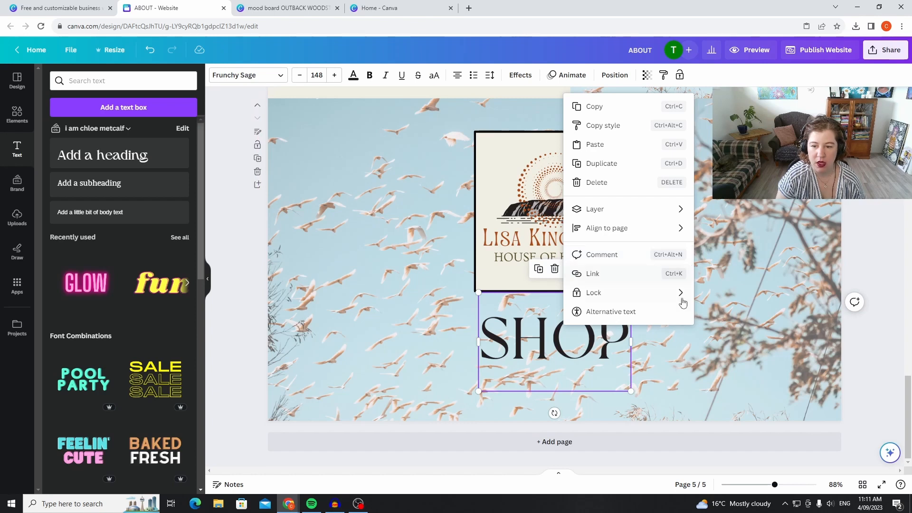
mouse_move(683, 296)
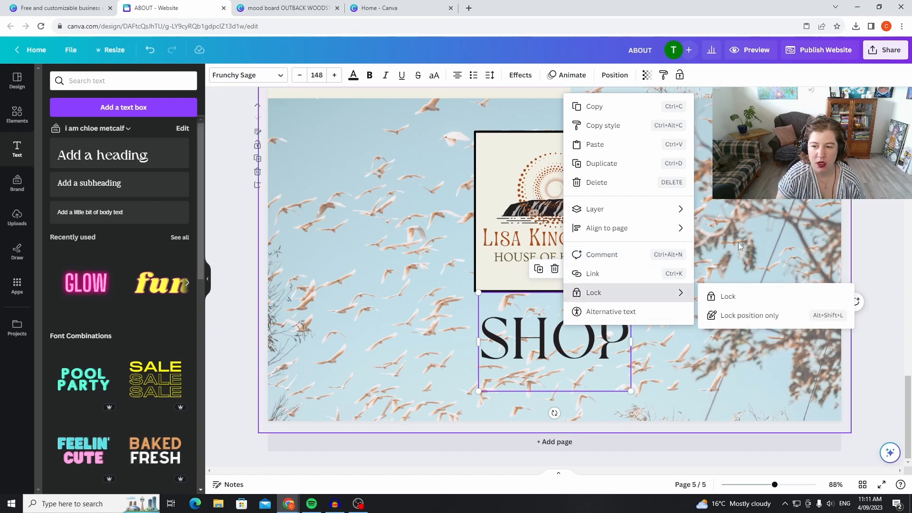
left_click(762, 206)
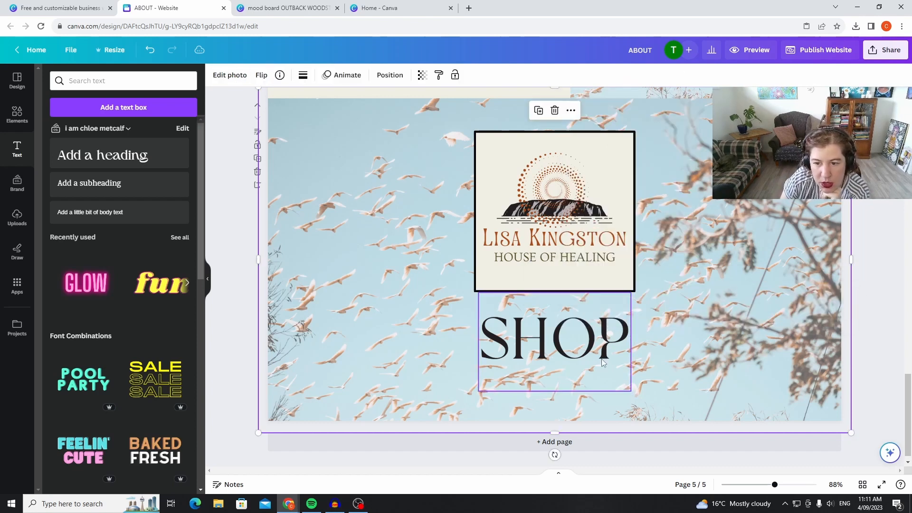
left_click(546, 347)
right_click(546, 350)
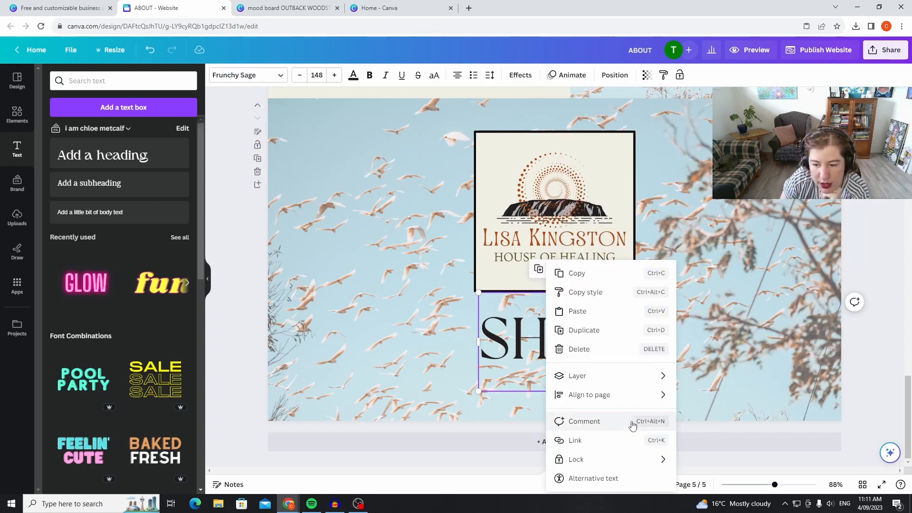
left_click(627, 440)
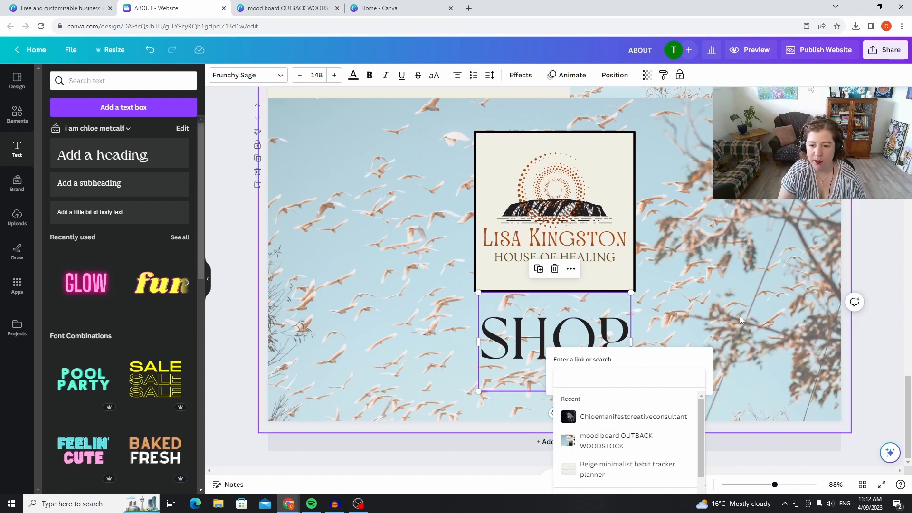
left_click(712, 223)
Add a heading to the services page and place it centrally below the two service descriptions.
scroll(792, 343, "up", 5)
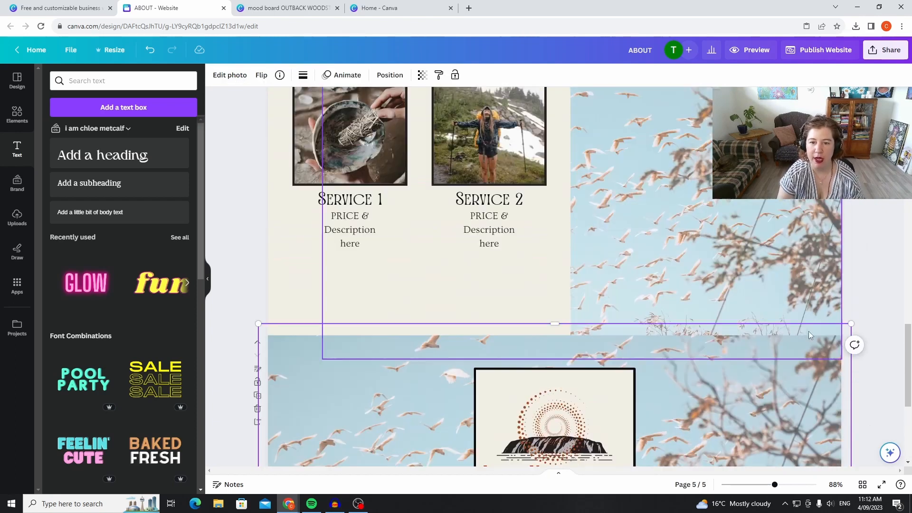
scroll(808, 331, "down", 10)
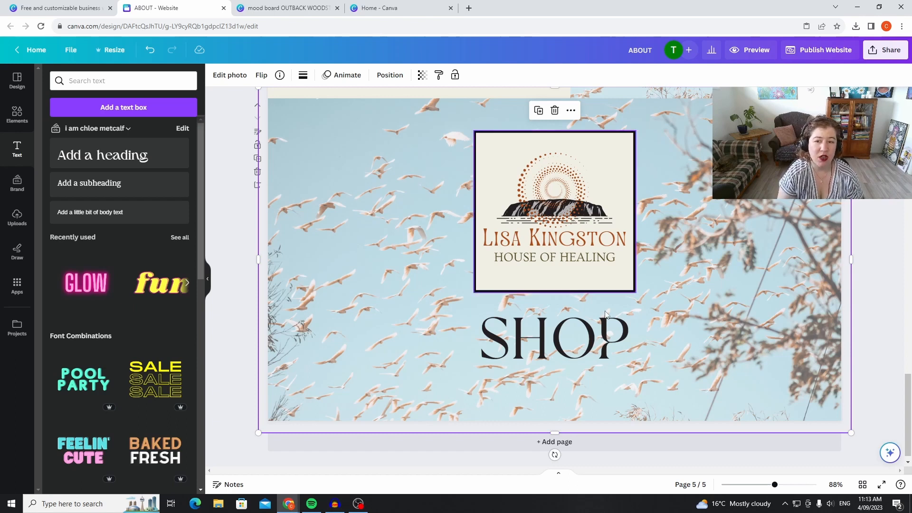
scroll(570, 300, "up", 10)
scroll(570, 300, "up", 3)
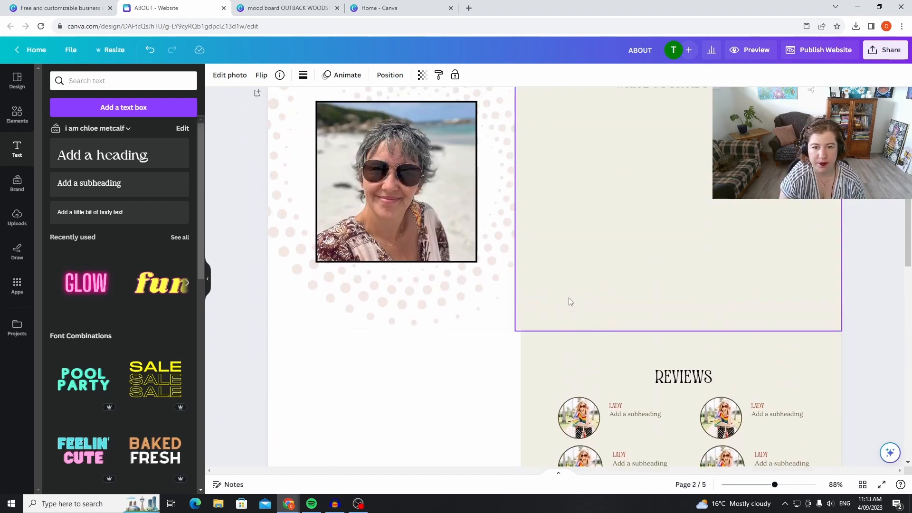
scroll(577, 292, "down", 8)
scroll(572, 287, "down", 5)
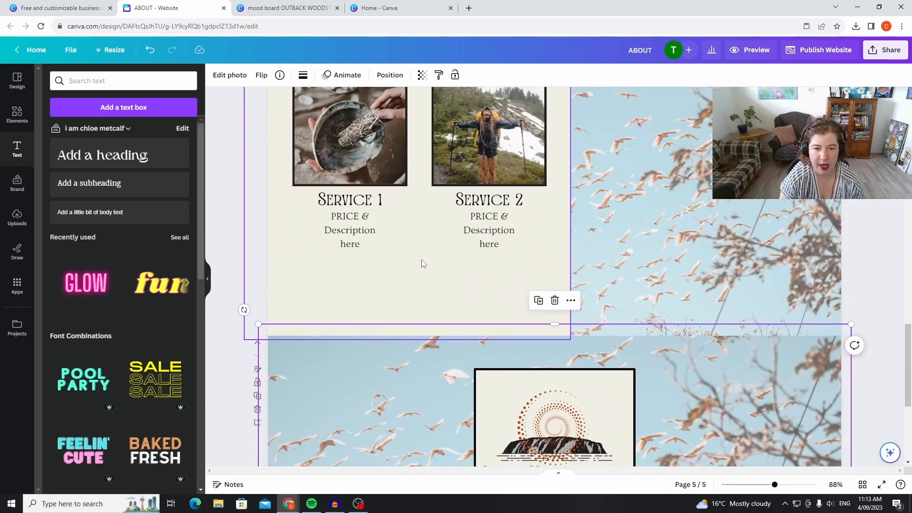
left_click(446, 294)
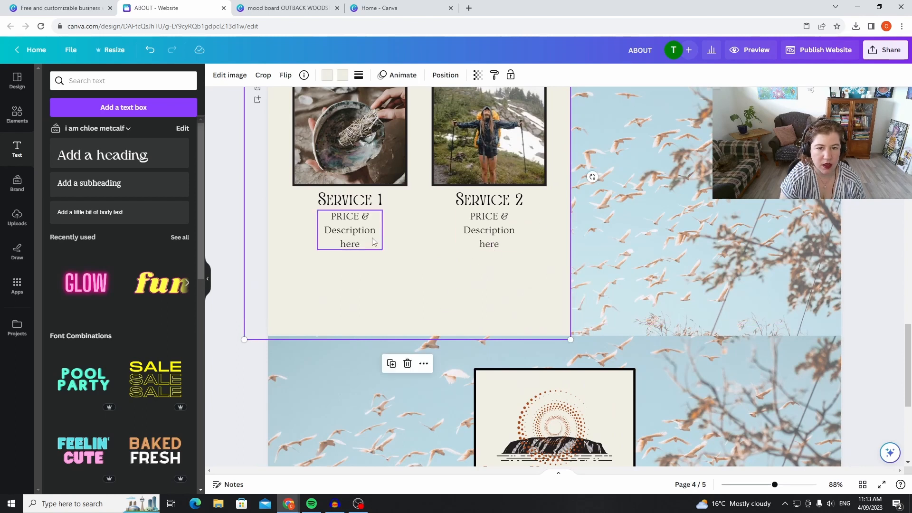
left_click(143, 155)
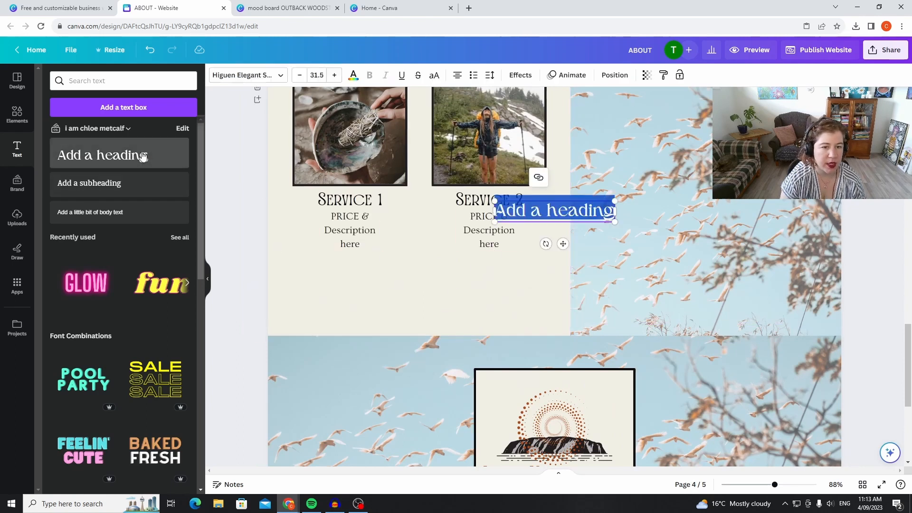
left_click_drag(583, 198, 449, 272)
Try the Lovera font on the new heading below the services.
left_click(244, 76)
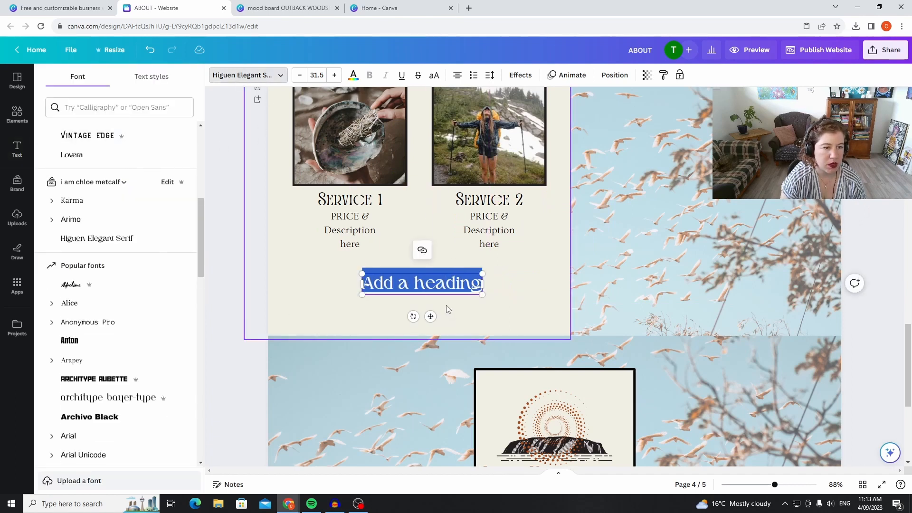
scroll(492, 311, "down", 5)
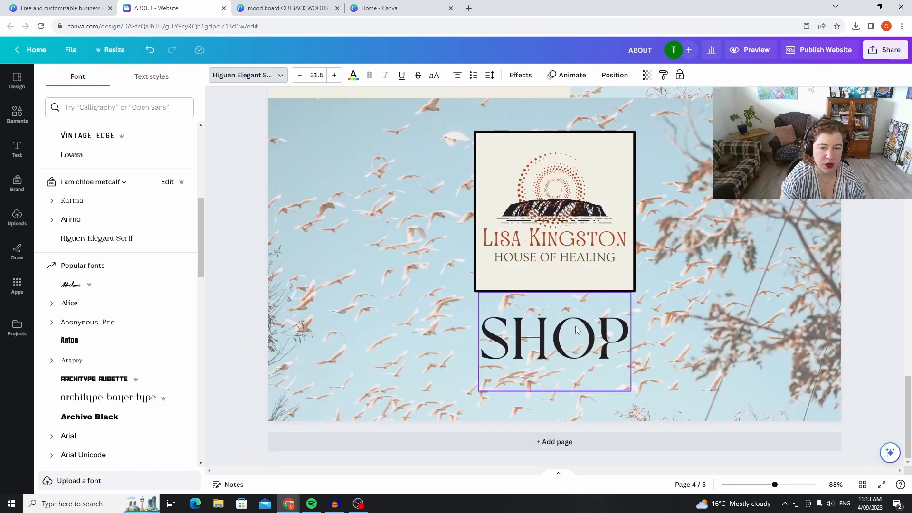
scroll(574, 326, "up", 4)
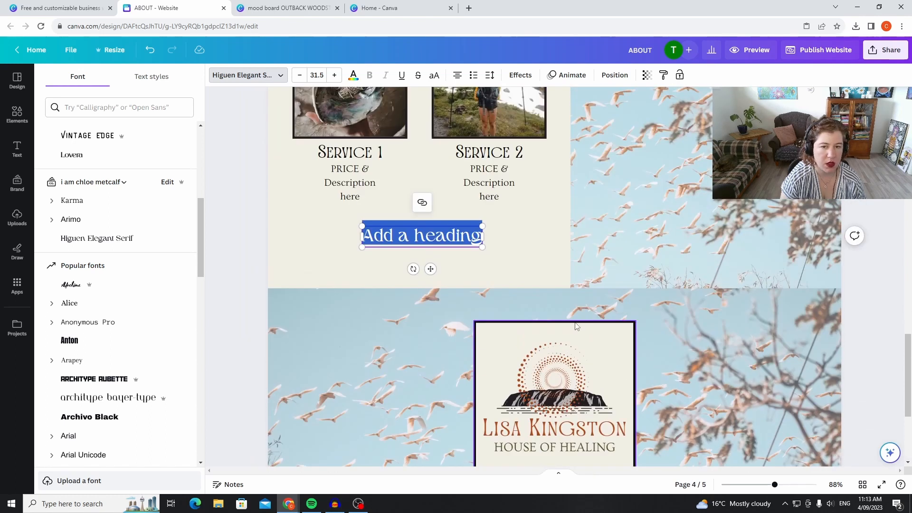
left_click(123, 162)
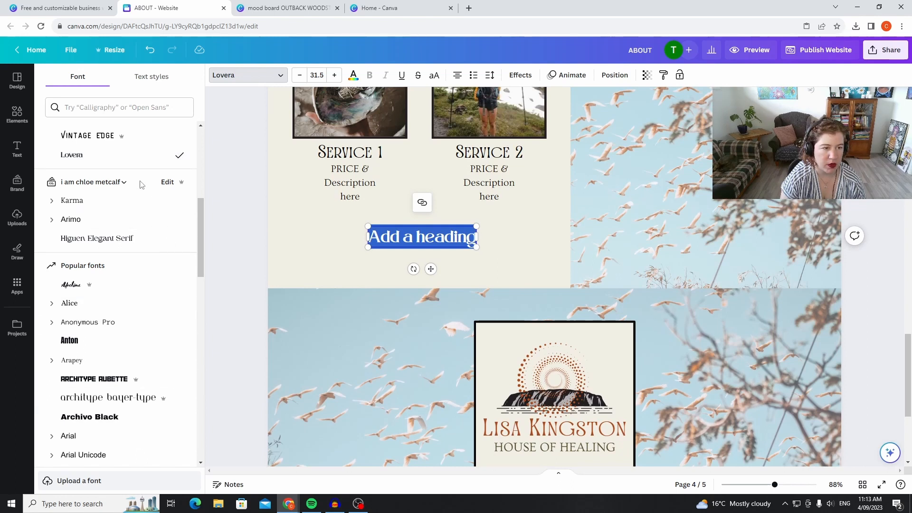
Search the fonts for "ov" and set the new heading's font to Ovo.
scroll(152, 224, "down", 4)
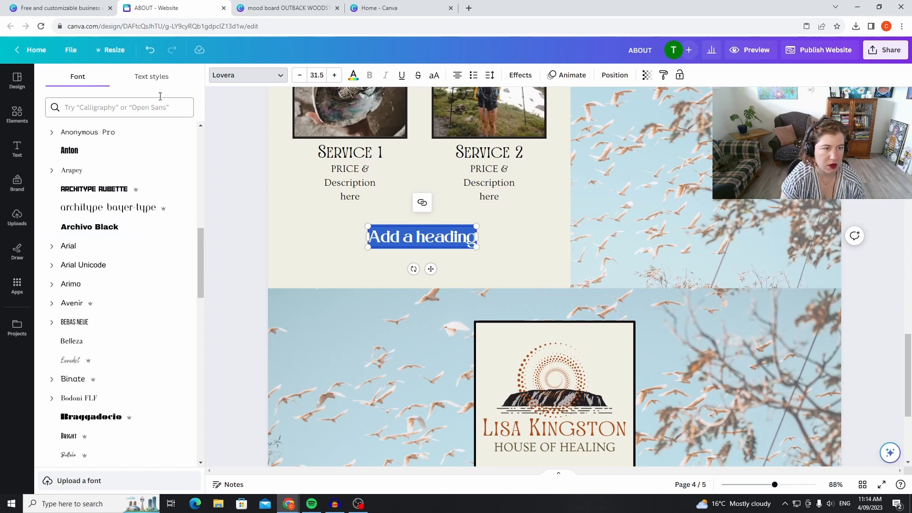
left_click(157, 78)
left_click(97, 84)
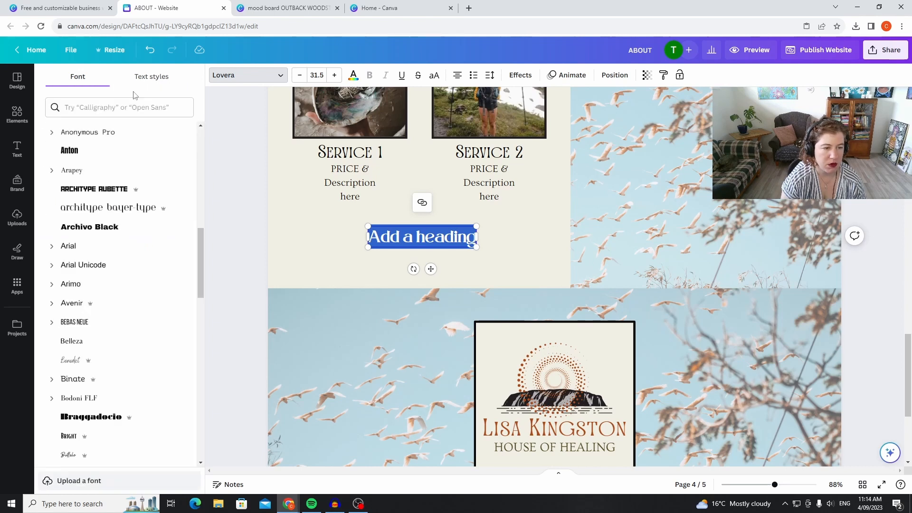
left_click(156, 105)
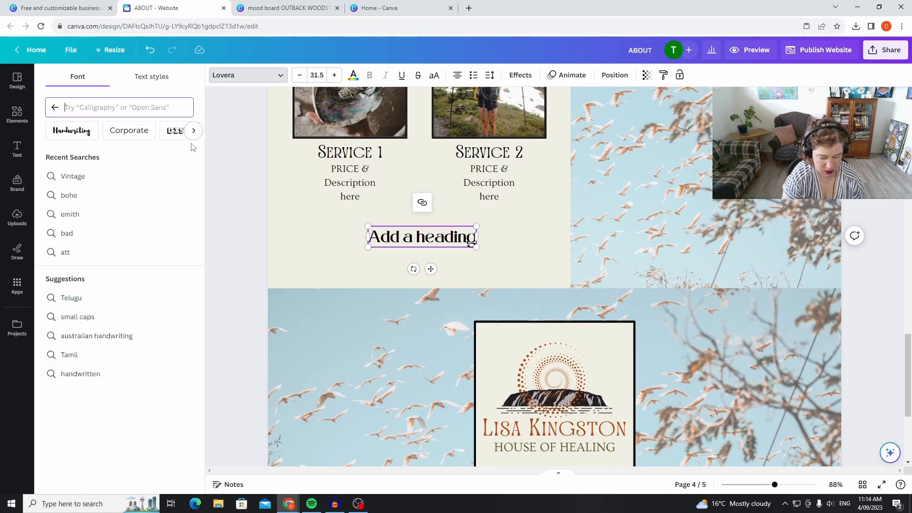
type("ov")
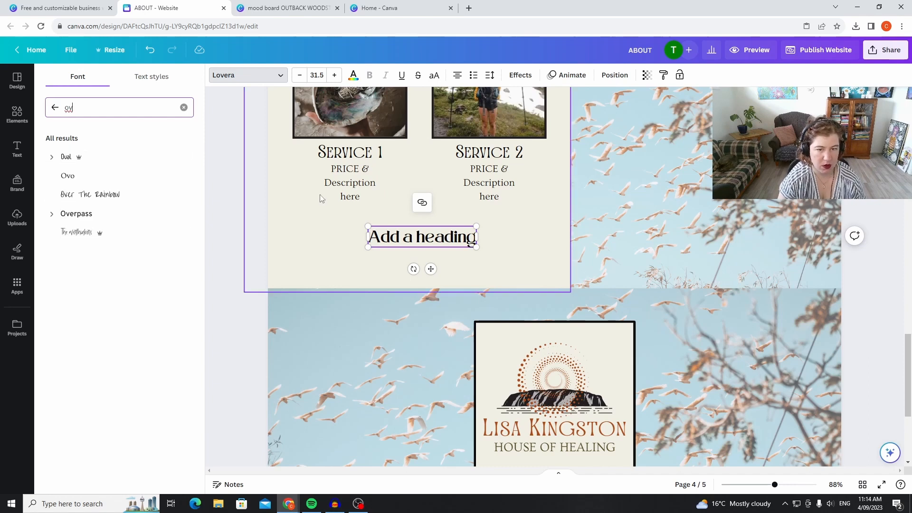
double_click(449, 237)
left_click_drag(475, 236, 369, 236)
left_click(110, 178)
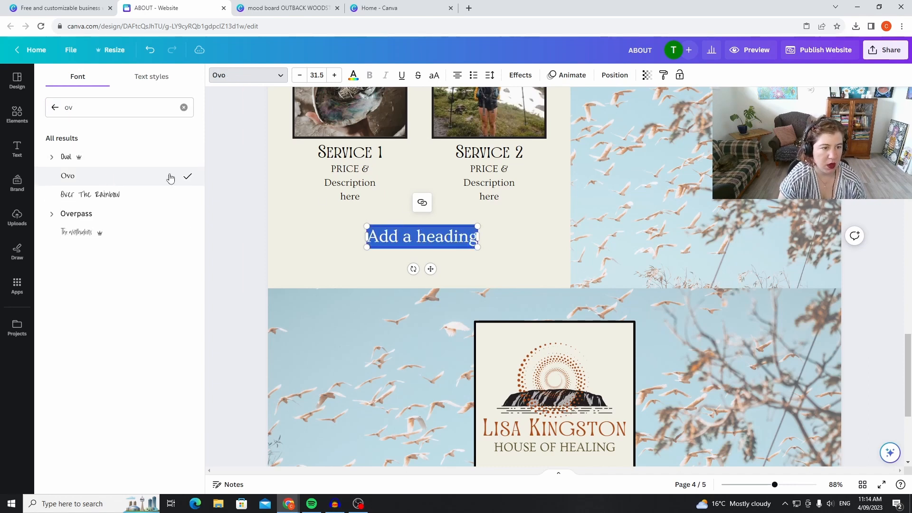
Replace the placeholder text of the heading below the services with BOOK NOW.
left_click(514, 249)
left_click(469, 240)
double_click(472, 240)
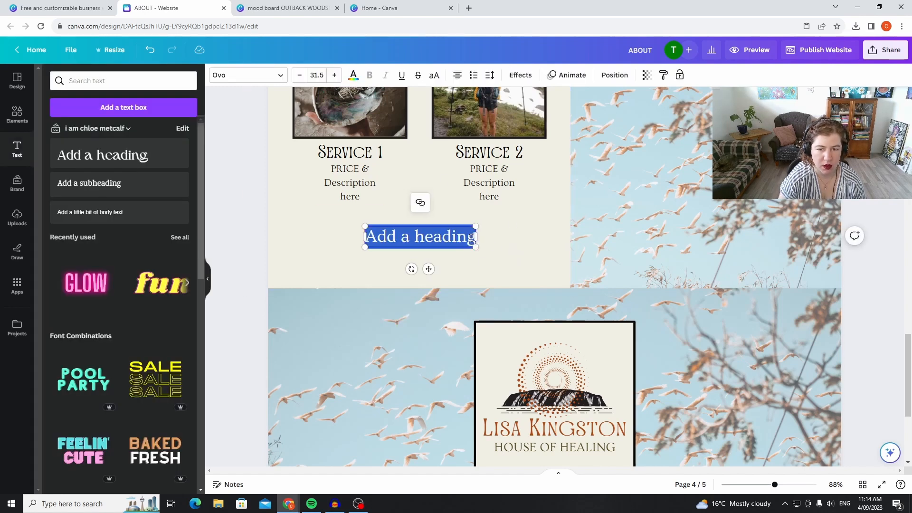
type("BOOK NOW")
left_click(432, 240)
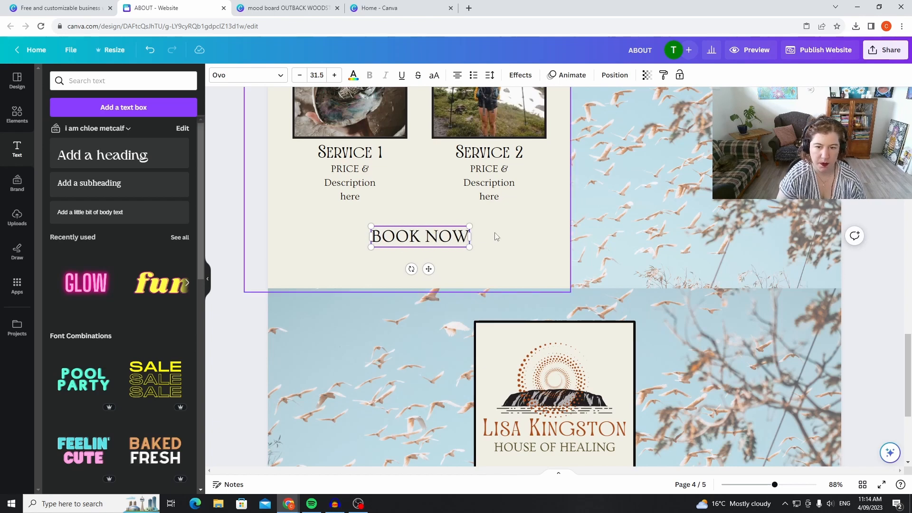
left_click(432, 240)
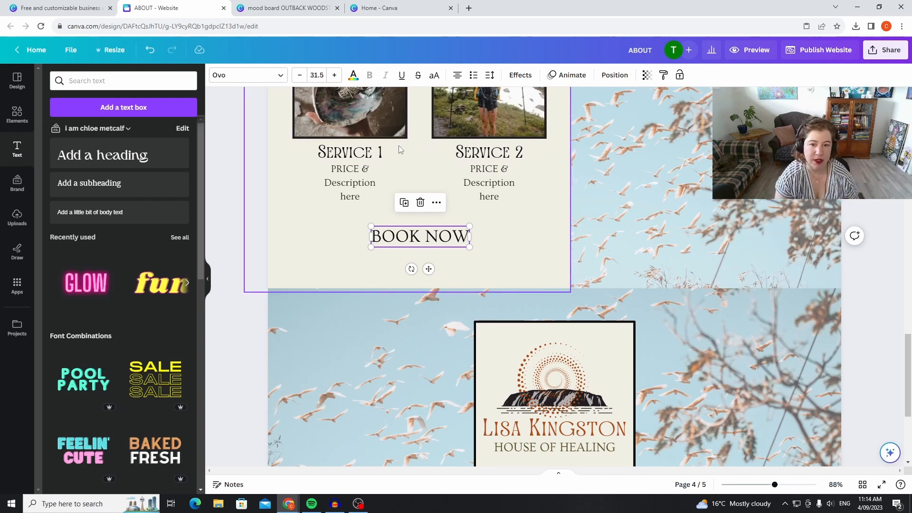
Review the pages from the services section back up to the banner, and examine the text effect and animation options.
scroll(805, 215, "up", 2)
scroll(805, 218, "up", 15)
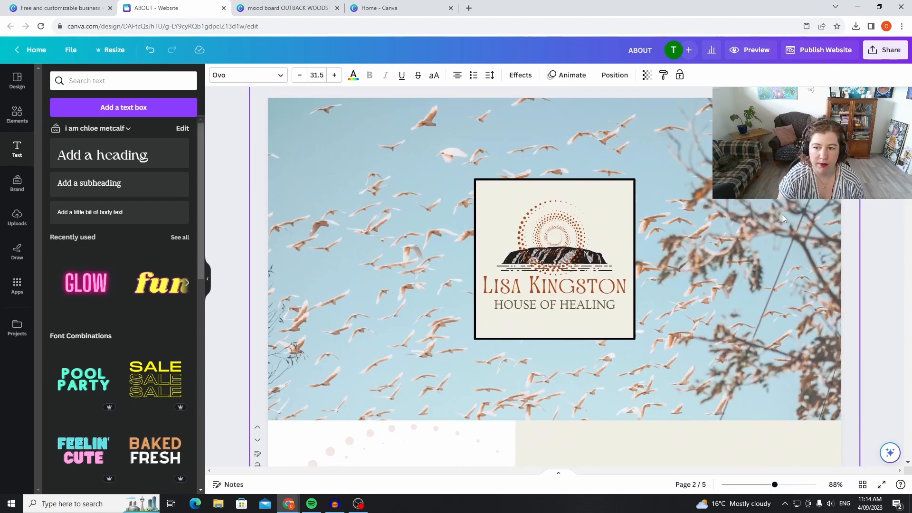
scroll(776, 210, "down", 7)
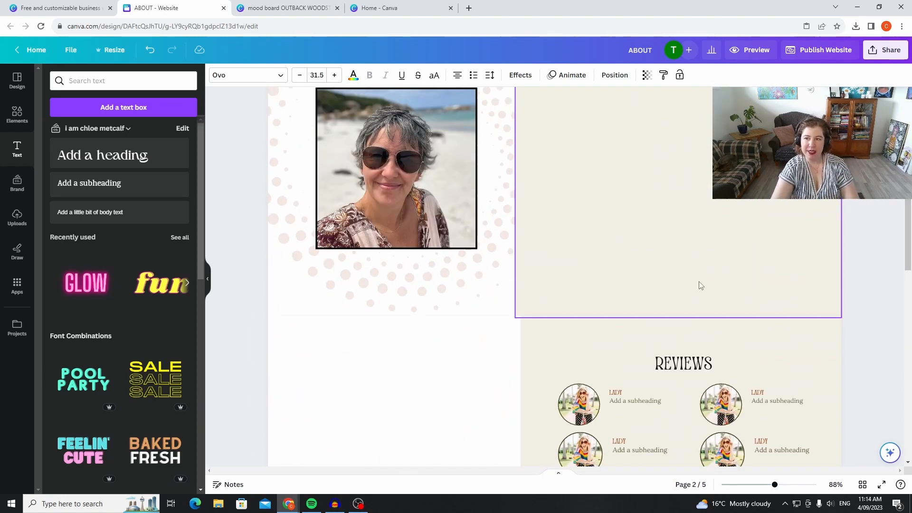
scroll(704, 282, "down", 15)
scroll(744, 315, "up", 15)
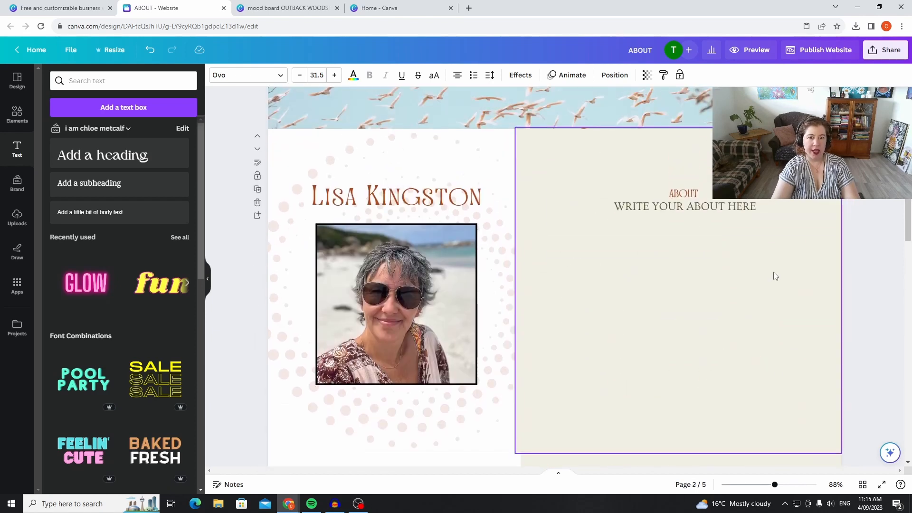
scroll(773, 271, "up", 6)
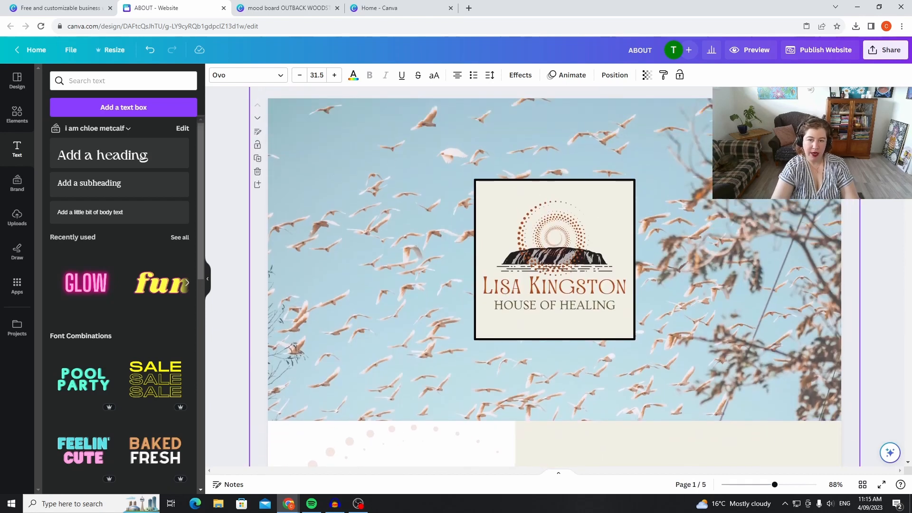
left_click(521, 76)
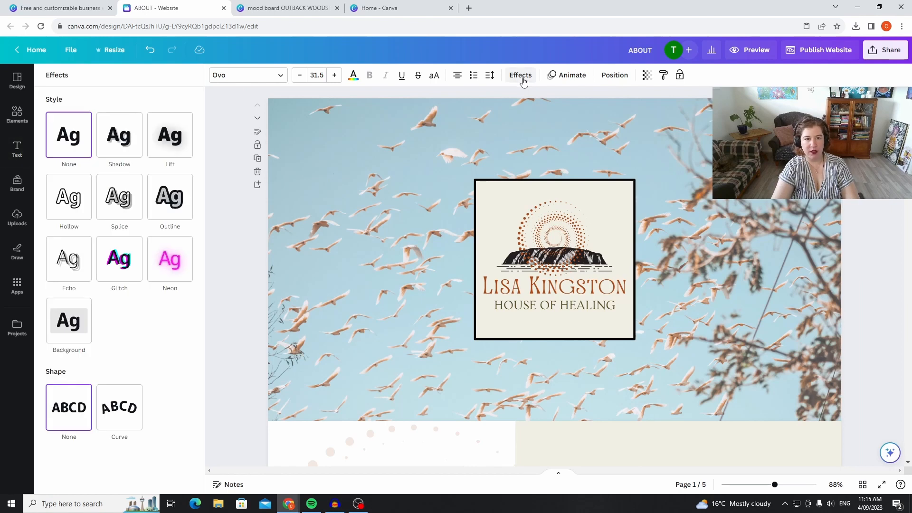
left_click(561, 76)
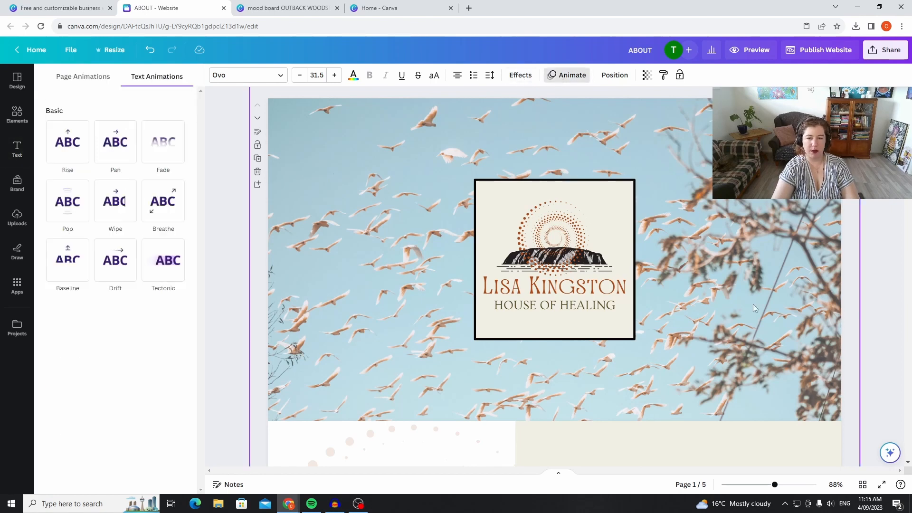
Apply the Fade animation to the bird background photo on the first page and lower its animation speed.
key("Escape")
left_click(404, 217)
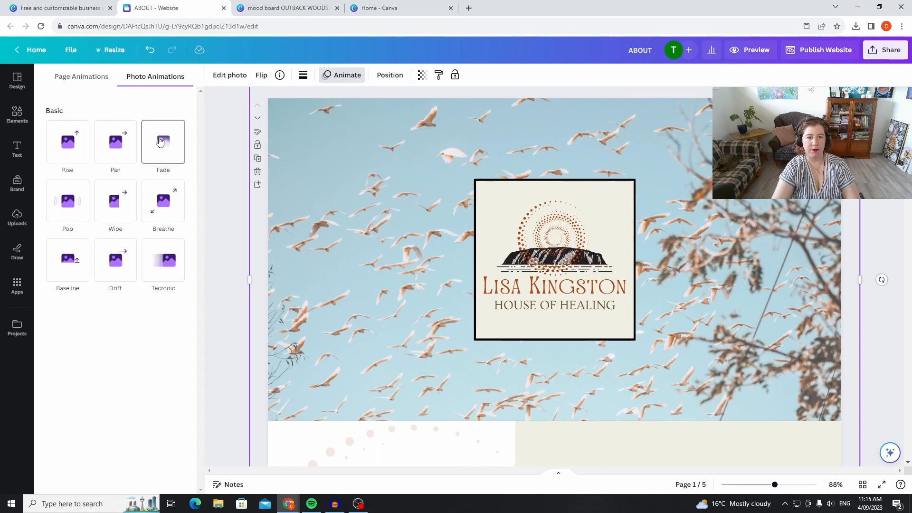
left_click(160, 141)
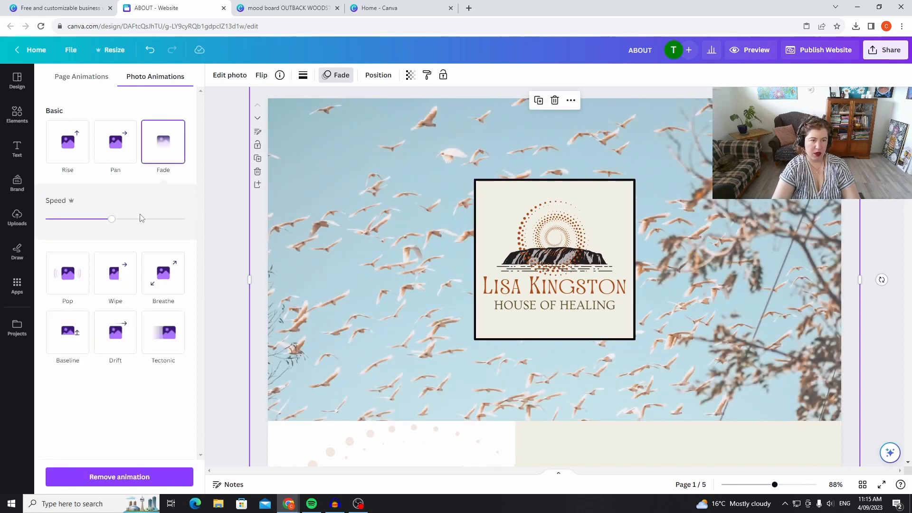
mouse_move(107, 225)
left_mouse_down()
mouse_move(61, 227)
mouse_move(194, 231)
mouse_move(102, 225)
left_mouse_up()
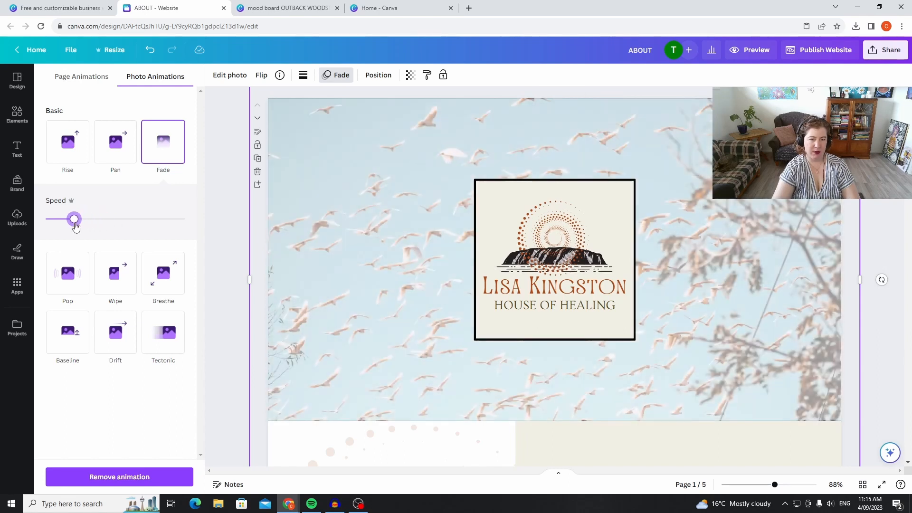
left_click_drag(76, 227, 73, 223)
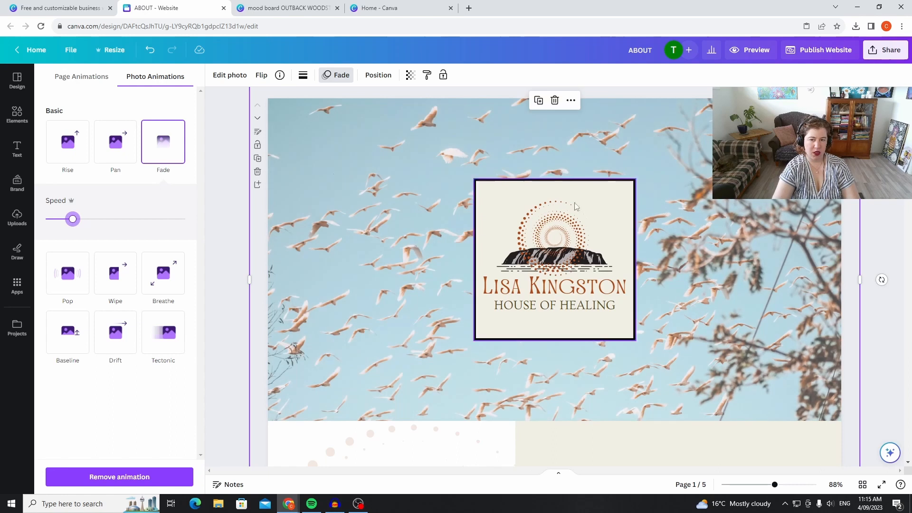
Try the Fade animation on the logo card over the bird photo and check the animation settings of photo and card.
left_click(602, 194)
left_click(156, 137)
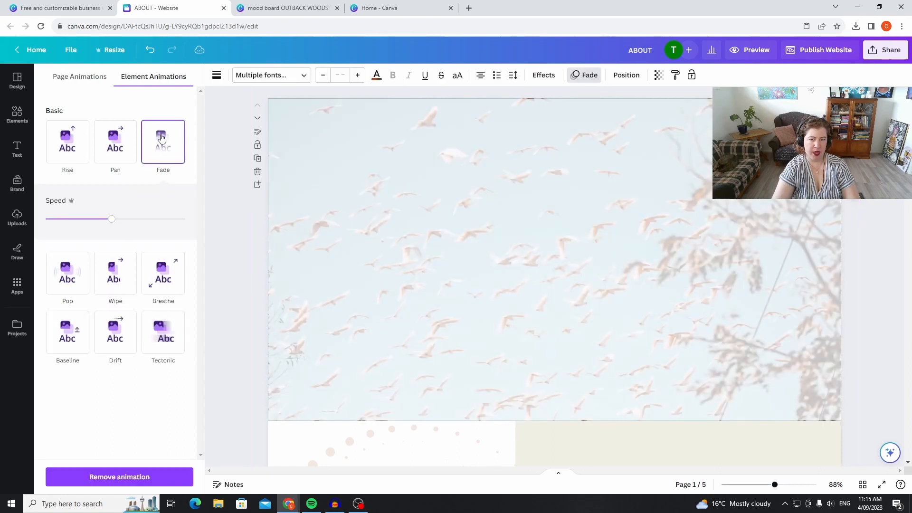
left_click(408, 217)
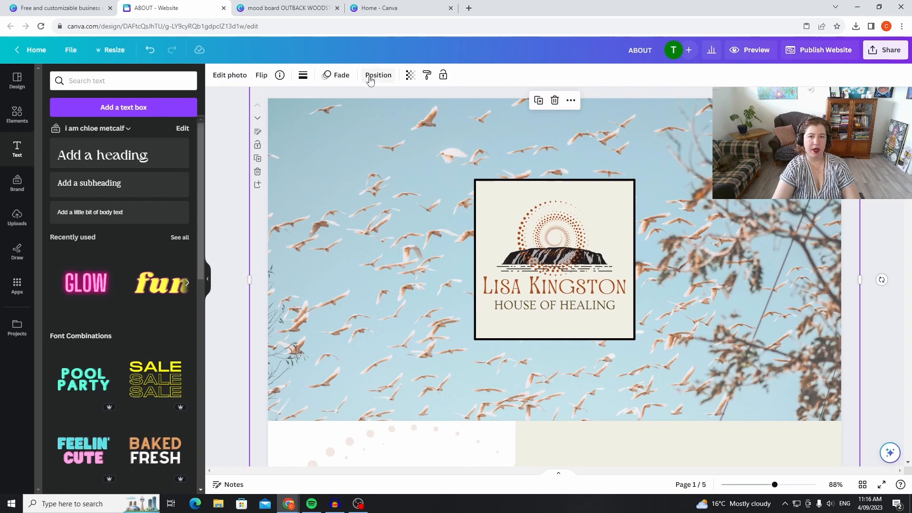
left_click(341, 75)
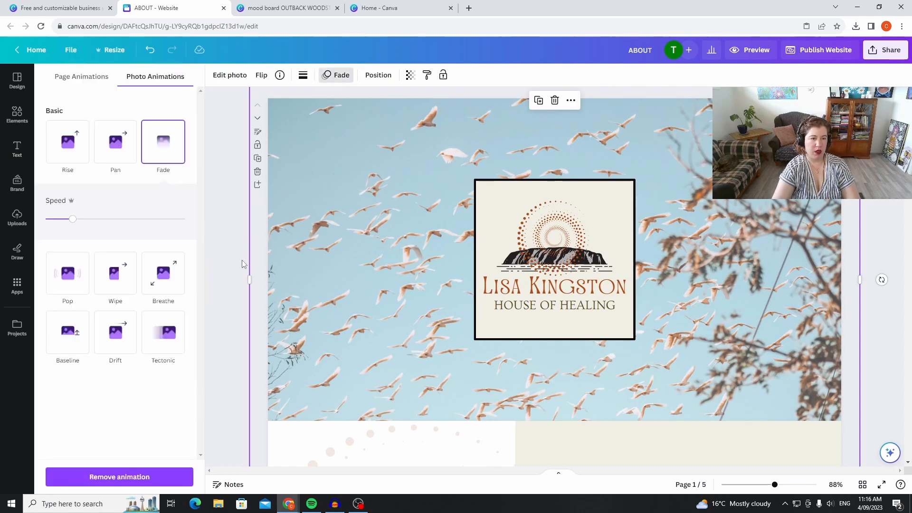
left_click(551, 251)
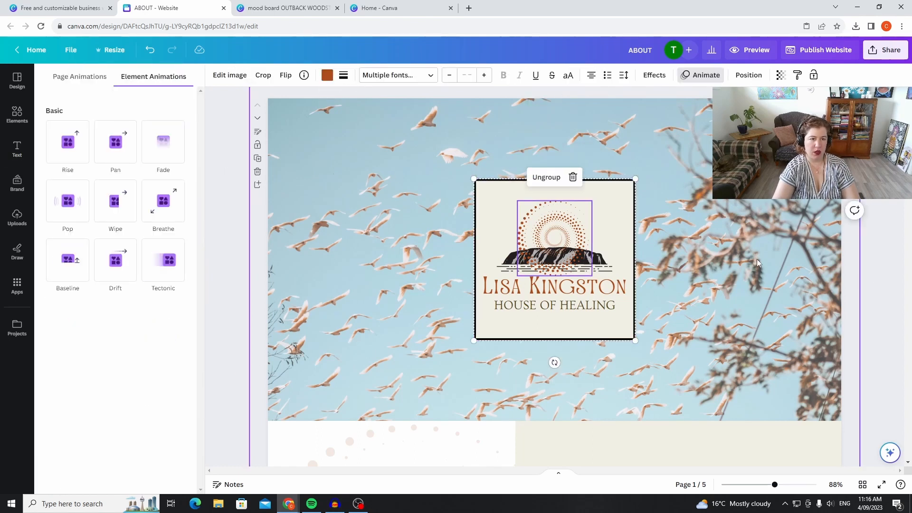
left_click(883, 250)
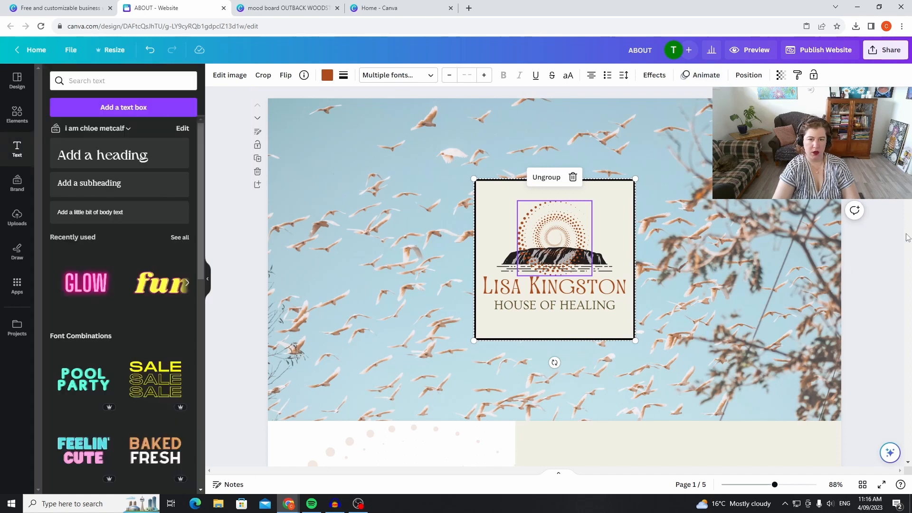
Apply the Fade animation to the dotted circle graphic and the beige panel on the about page.
scroll(458, 372, "down", 4)
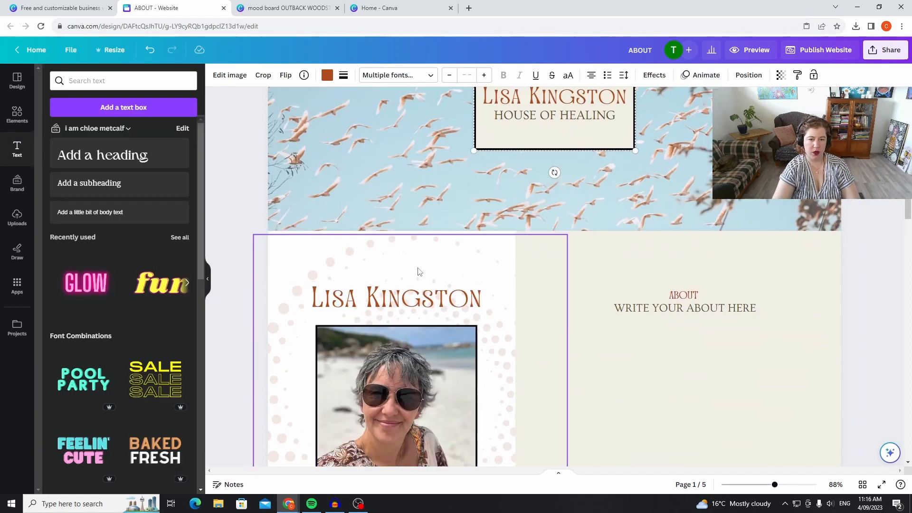
left_click(411, 264)
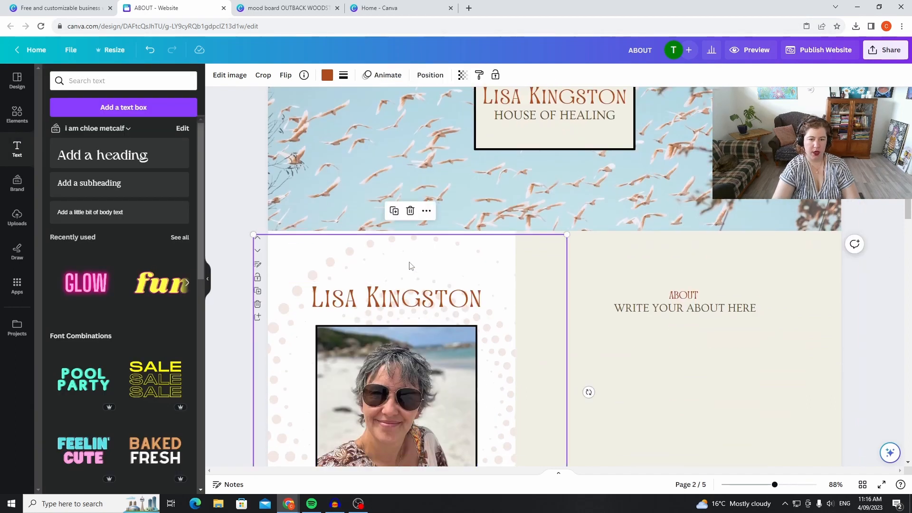
left_click(393, 75)
left_click(156, 145)
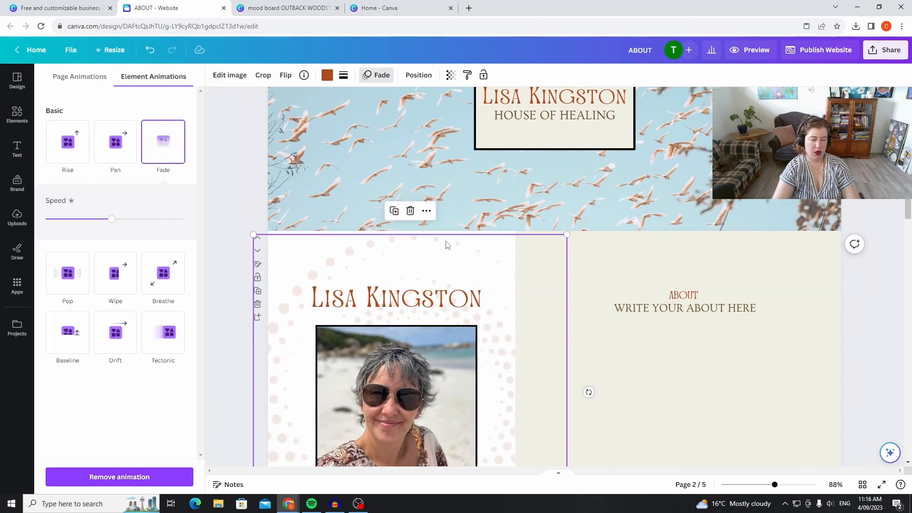
left_click(626, 288)
left_click(163, 141)
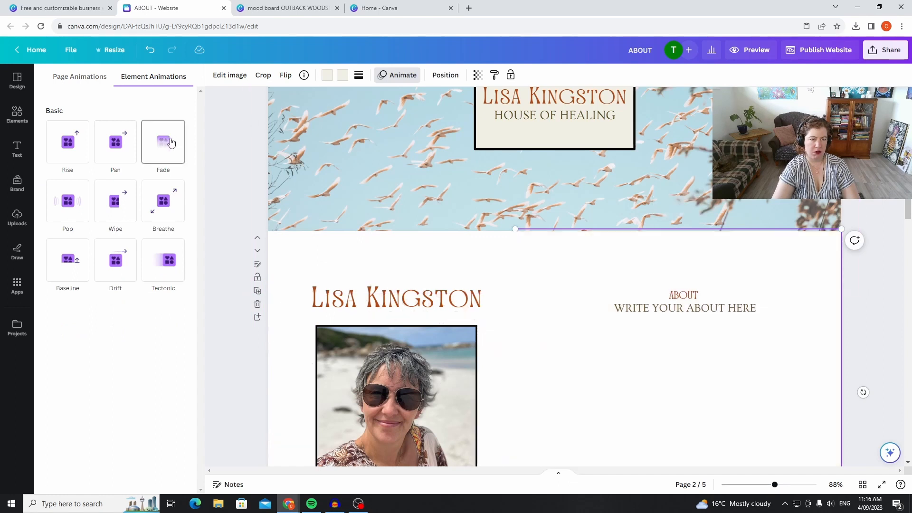
Apply the Fade animation to the portrait photo and the name heading above it on the about page.
scroll(693, 349, "down", 4)
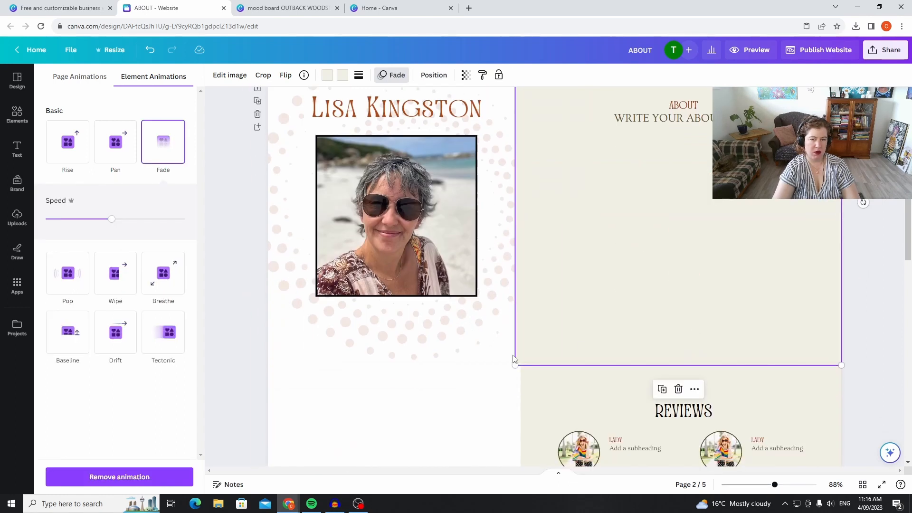
left_click(426, 241)
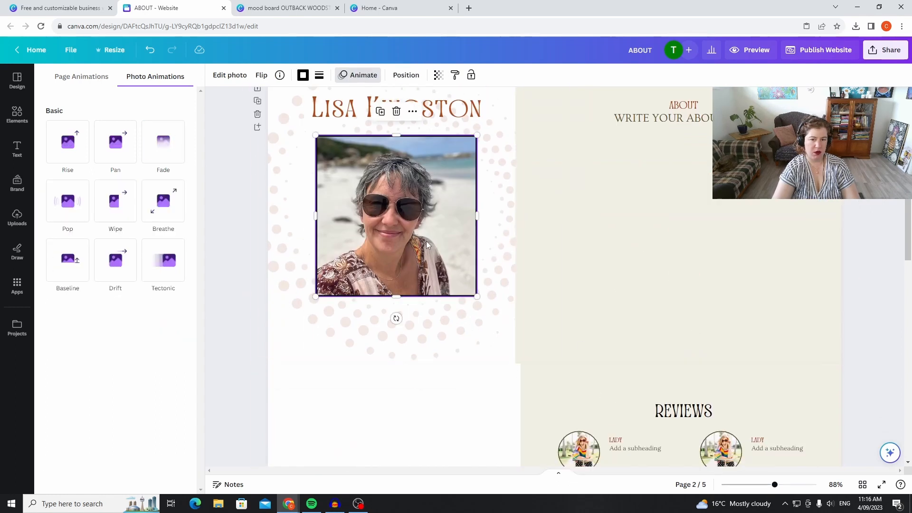
left_click(176, 152)
left_click(361, 109)
left_click(161, 151)
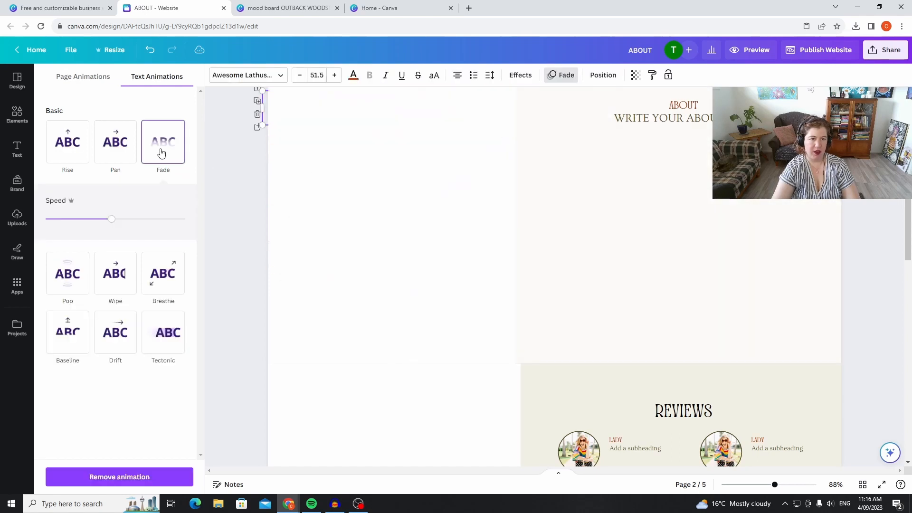
Apply the Fade animation to the ABOUT heading and the WRITE YOUR ABOUT HERE text.
left_click(683, 105)
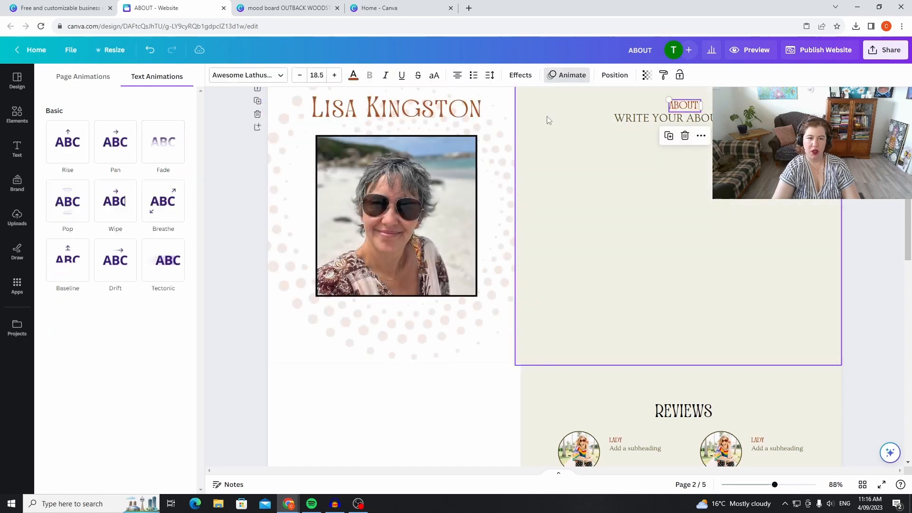
left_click(160, 150)
key("Tab")
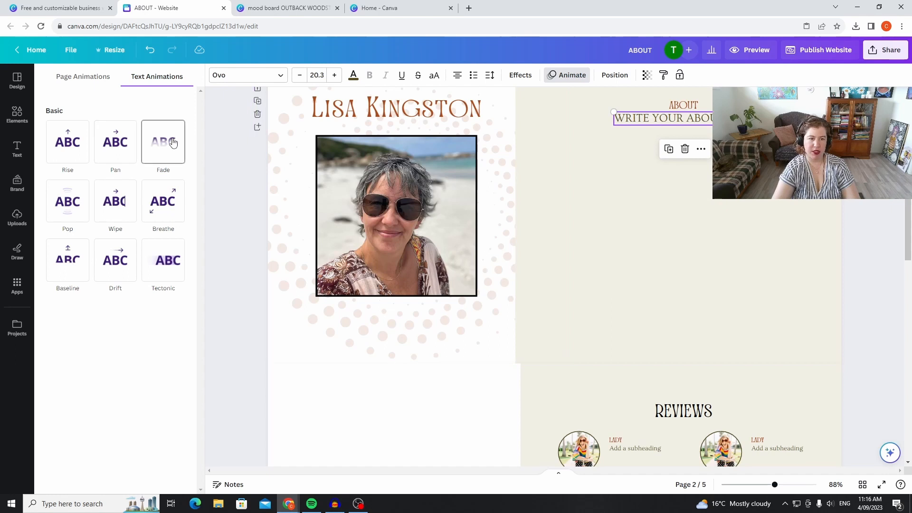
left_click(173, 143)
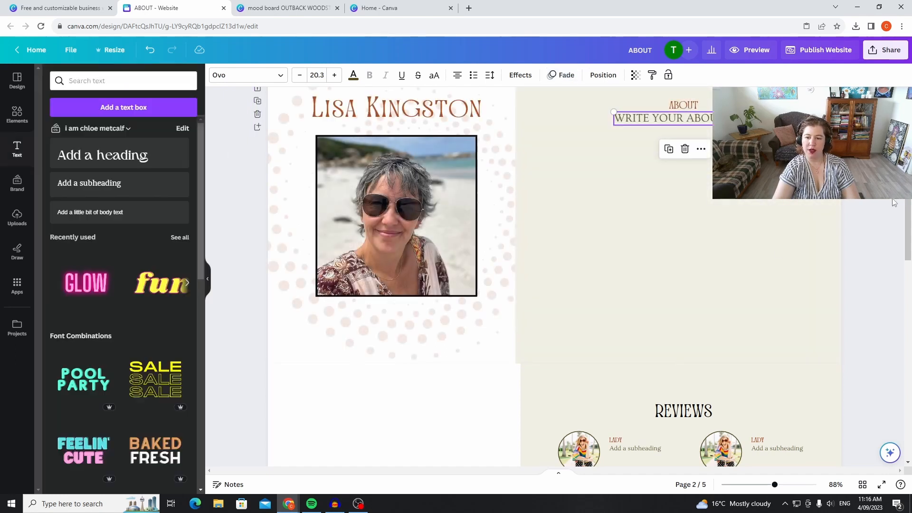
Preview the website in desktop view and examine the banner, about, reviews and services sections.
left_click(760, 51)
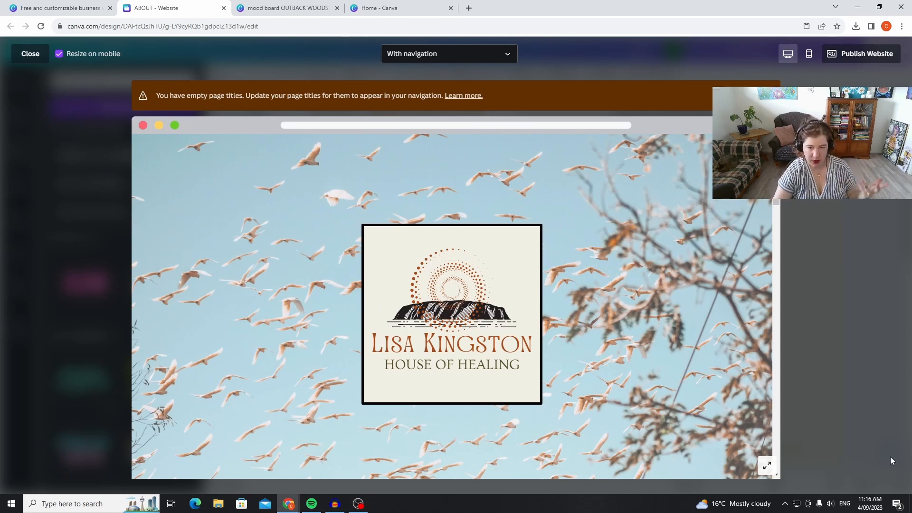
scroll(589, 404, "down", 3)
scroll(656, 397, "down", 8)
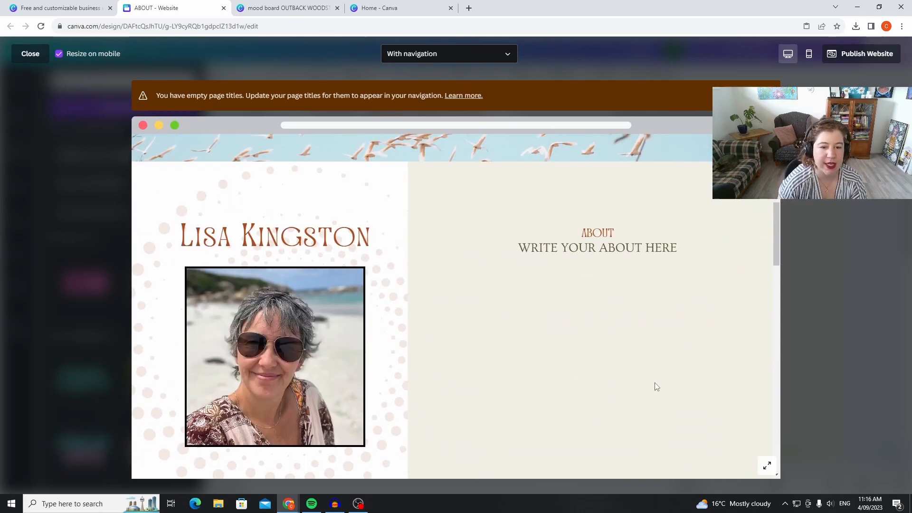
scroll(644, 321, "up", 11)
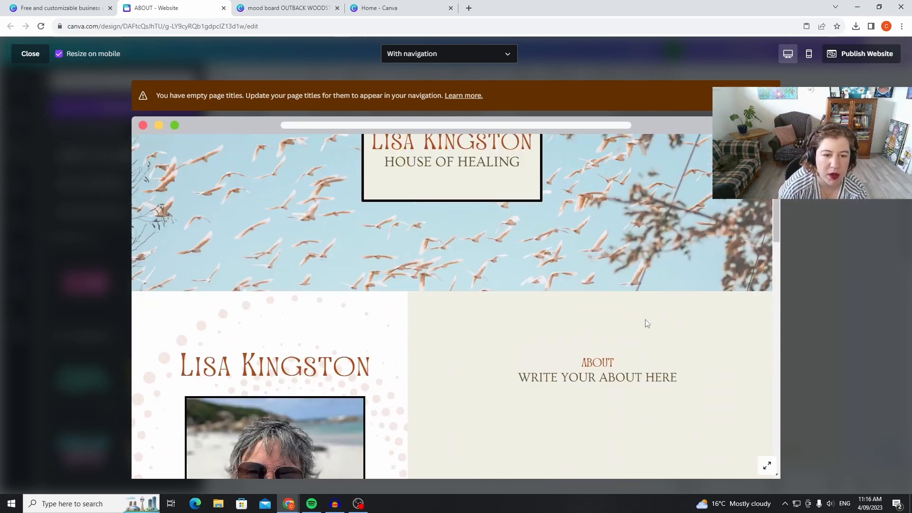
scroll(645, 319, "down", 16)
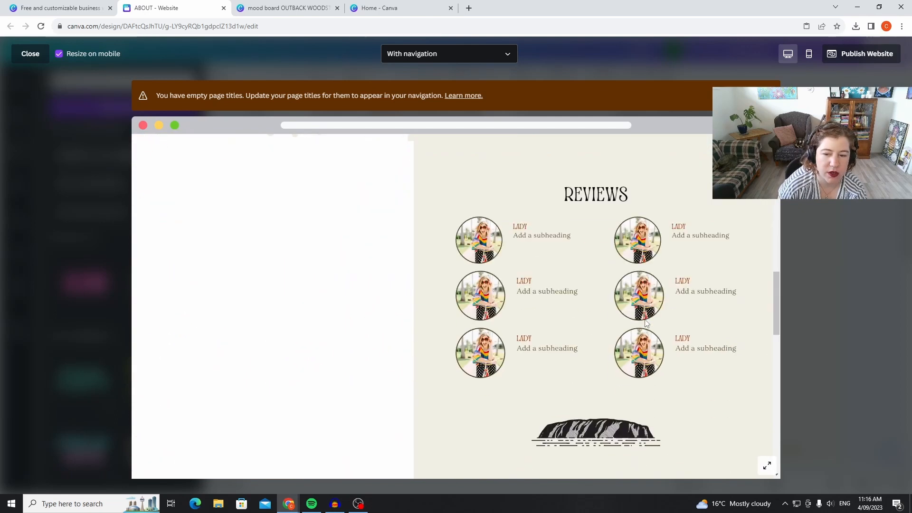
scroll(647, 318, "down", 6)
scroll(647, 318, "up", 2)
scroll(647, 317, "down", 2)
scroll(646, 322, "up", 3)
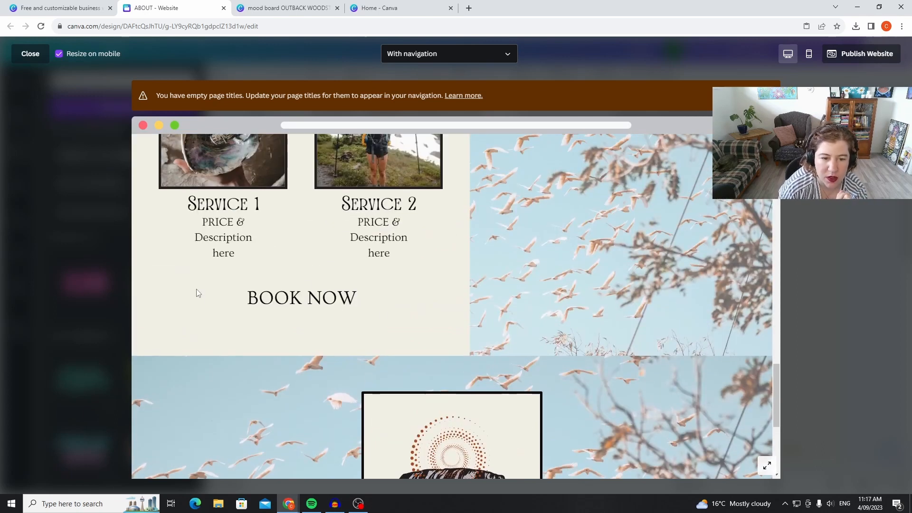
scroll(560, 312, "up", 1)
scroll(652, 334, "up", 5)
scroll(642, 337, "down", 6)
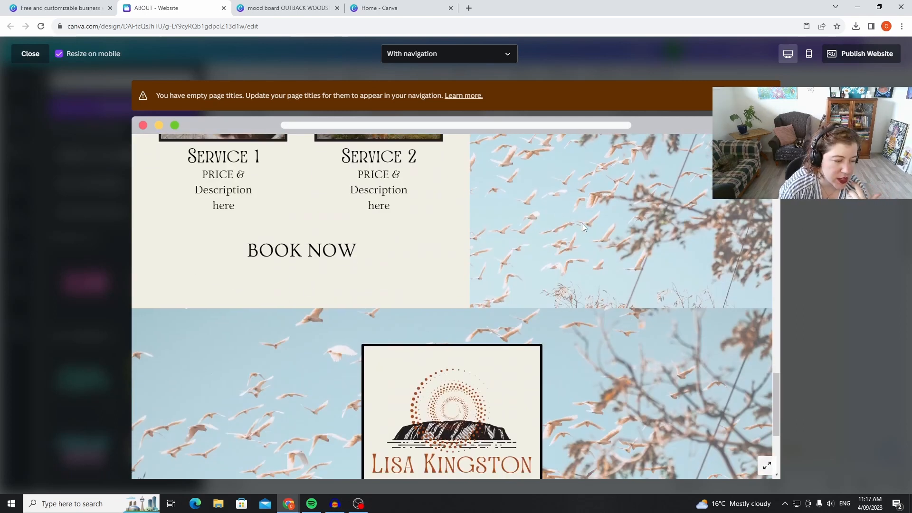
scroll(634, 260, "up", 4)
scroll(630, 260, "up", 8)
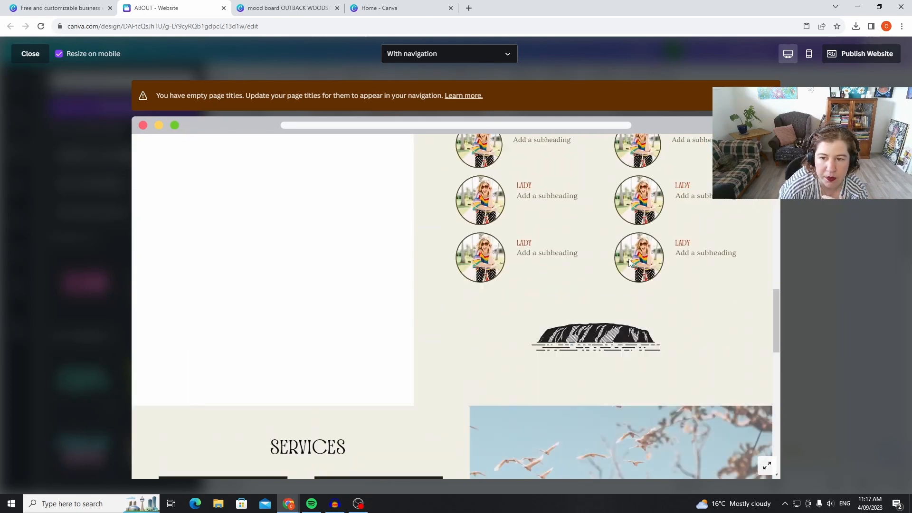
scroll(630, 263, "up", 10)
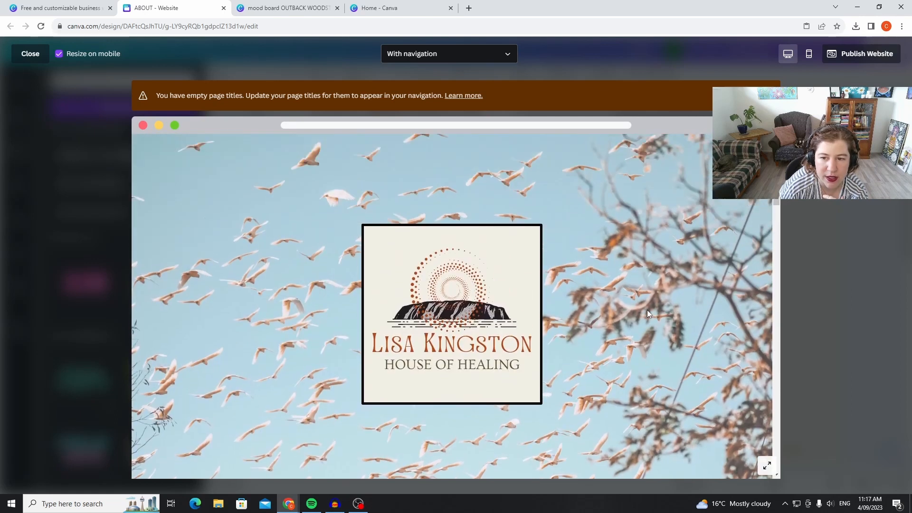
scroll(663, 275, "down", 8)
scroll(657, 266, "up", 4)
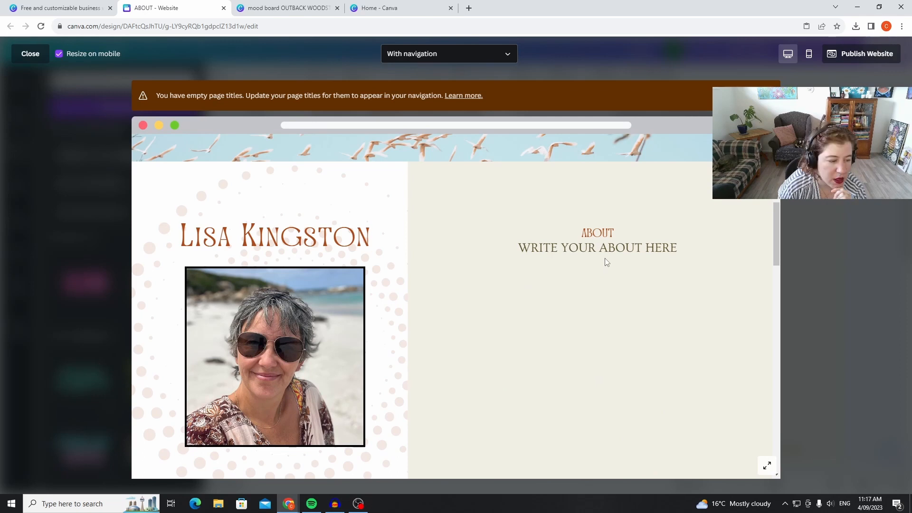
scroll(650, 200, "up", 5)
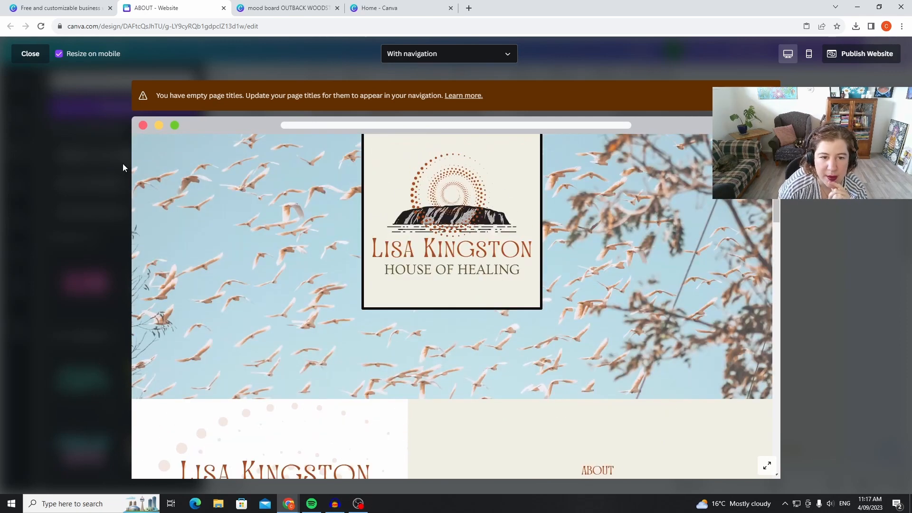
Review the website preview from the banner through the about and services sections to the closing banner, and close the preview.
scroll(680, 389, "up", 3)
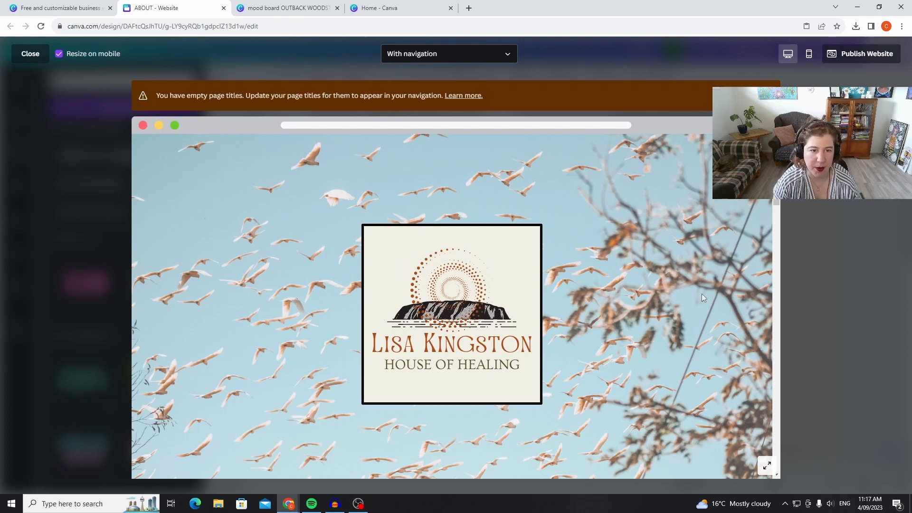
scroll(537, 287, "down", 2)
scroll(537, 287, "down", 18)
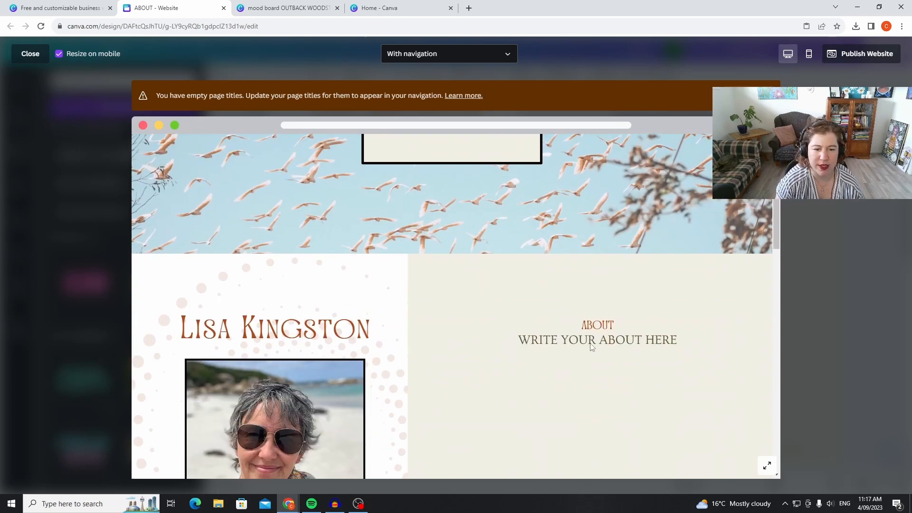
scroll(643, 358, "down", 6)
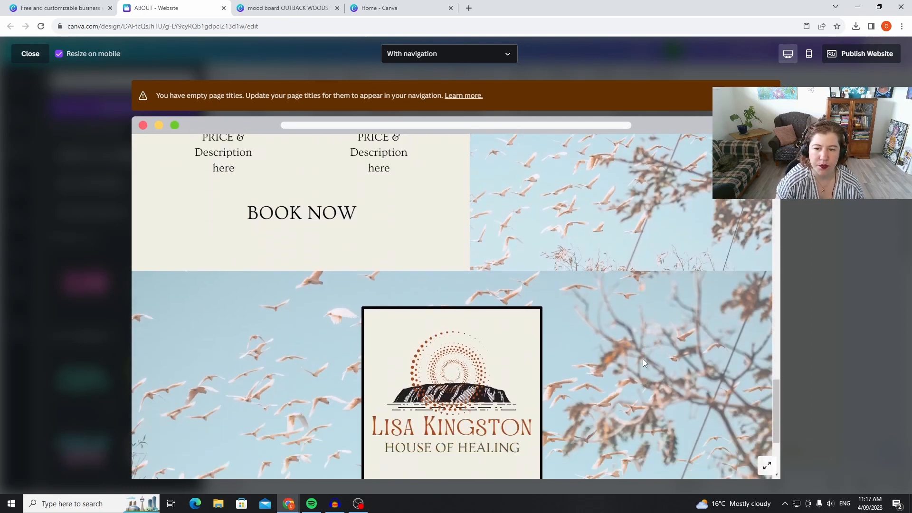
scroll(647, 355, "up", 5)
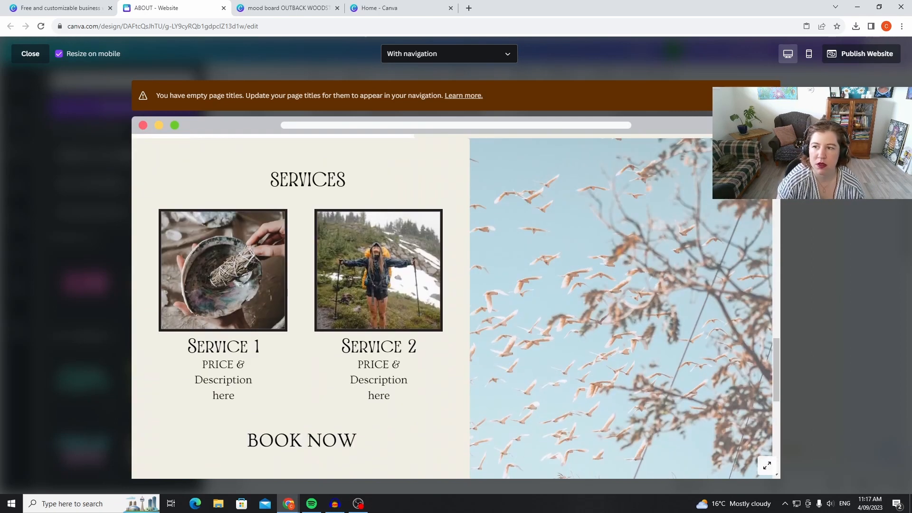
left_click(39, 52)
Examine the website pages in the editor, from the bird-photo banner through the reviews and services sections.
scroll(858, 312, "up", 6)
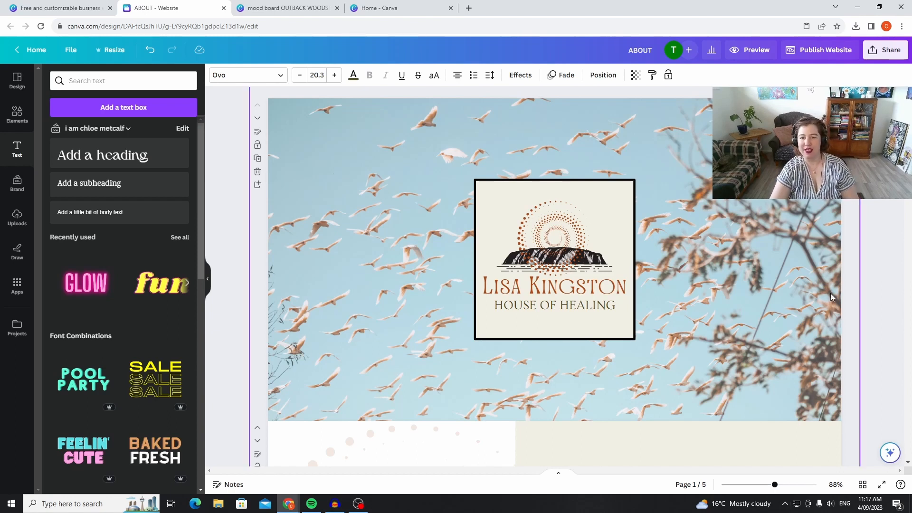
scroll(808, 314, "down", 3)
scroll(878, 301, "down", 10)
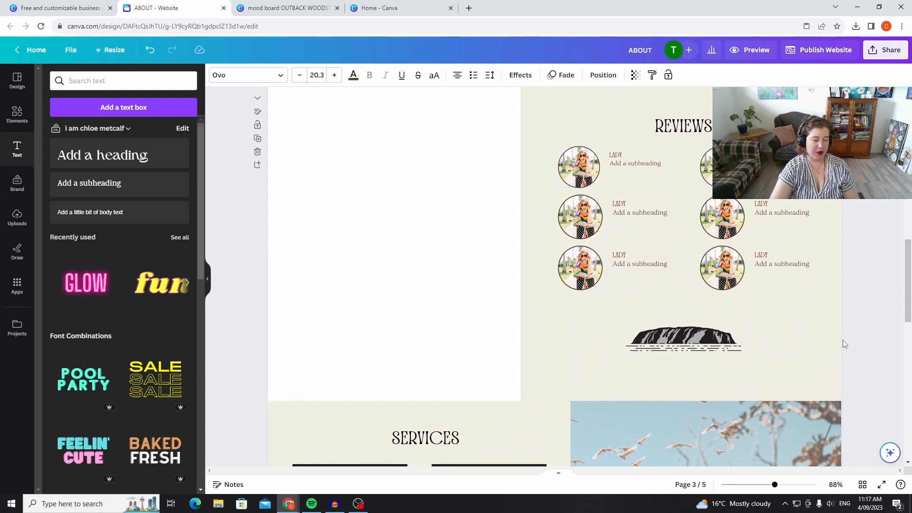
scroll(850, 327, "up", 1)
scroll(851, 323, "down", 1)
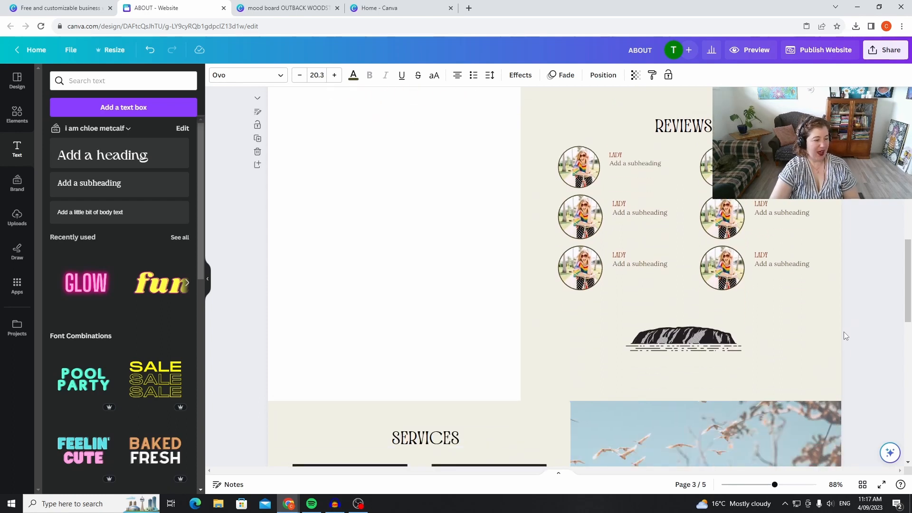
scroll(845, 335, "down", 15)
scroll(837, 357, "up", 15)
scroll(834, 345, "up", 8)
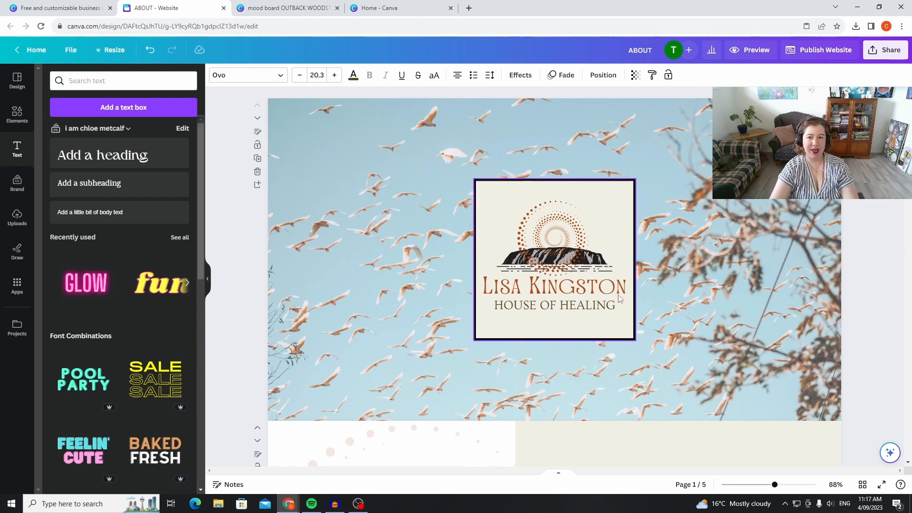
Return from the business website templates to the Canva home page and open the suggested Planner template category.
left_click(76, 7)
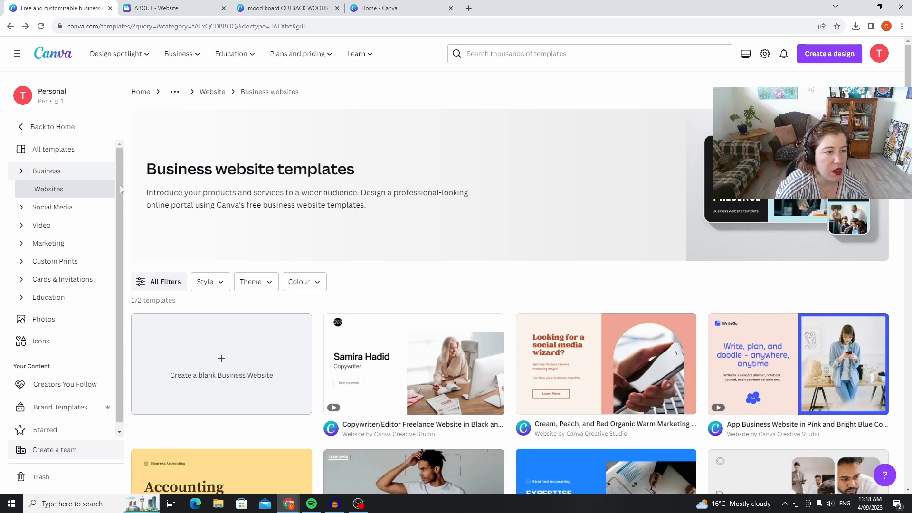
left_click(69, 151)
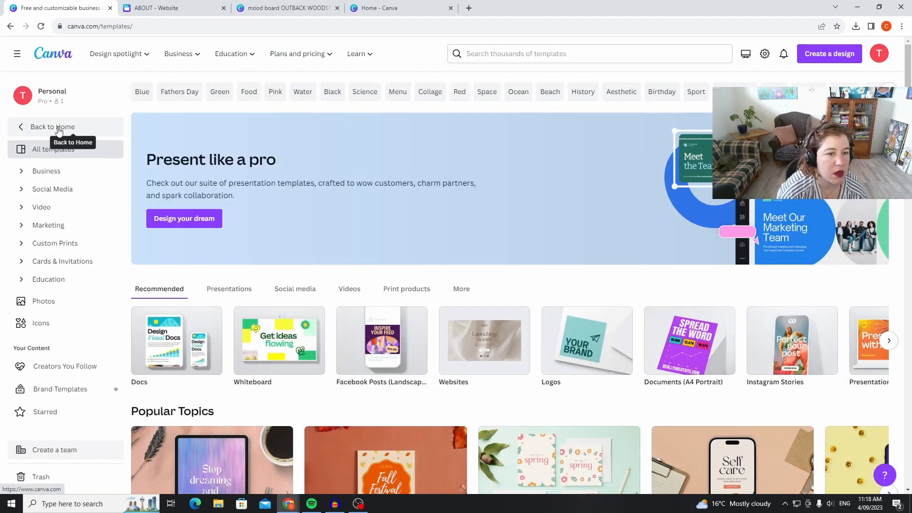
left_click(57, 132)
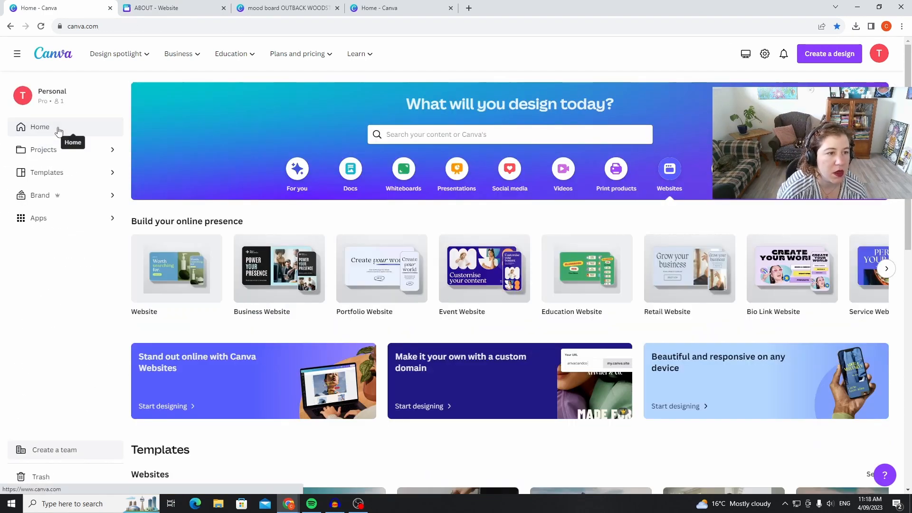
scroll(441, 244, "down", 4)
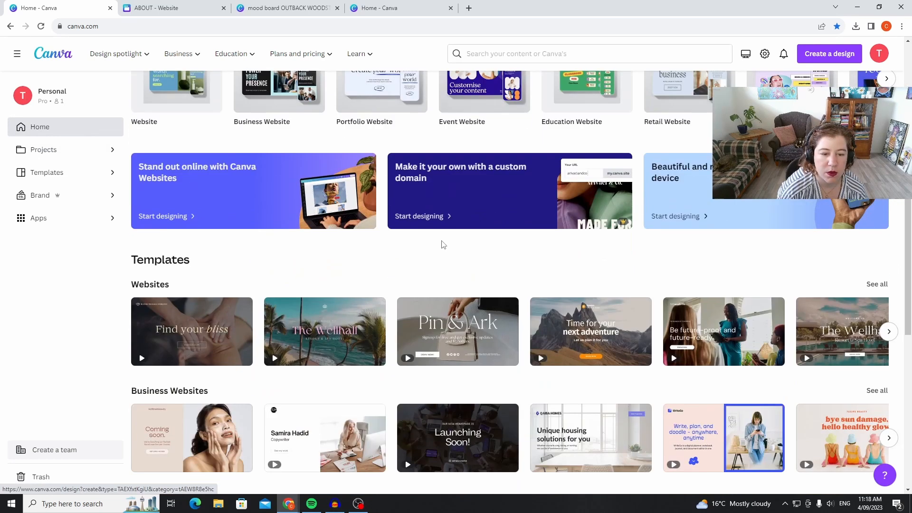
scroll(441, 244, "up", 4)
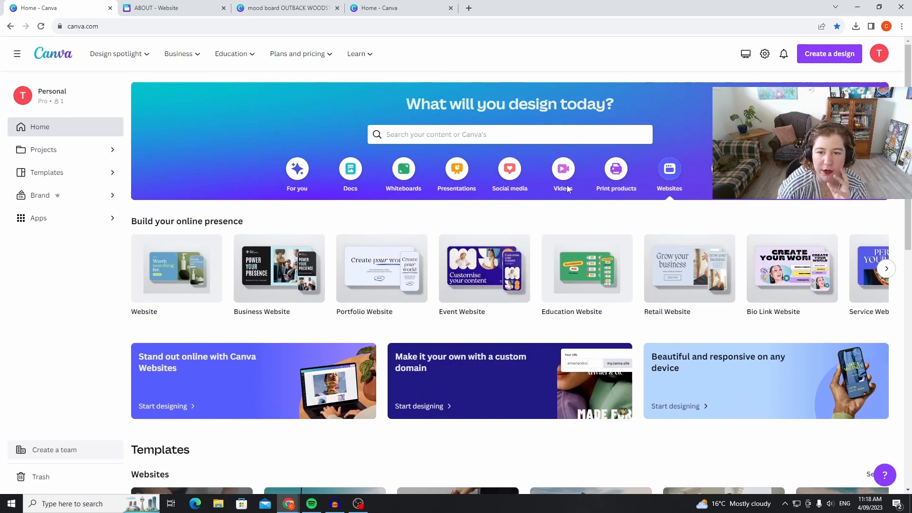
left_click(429, 136)
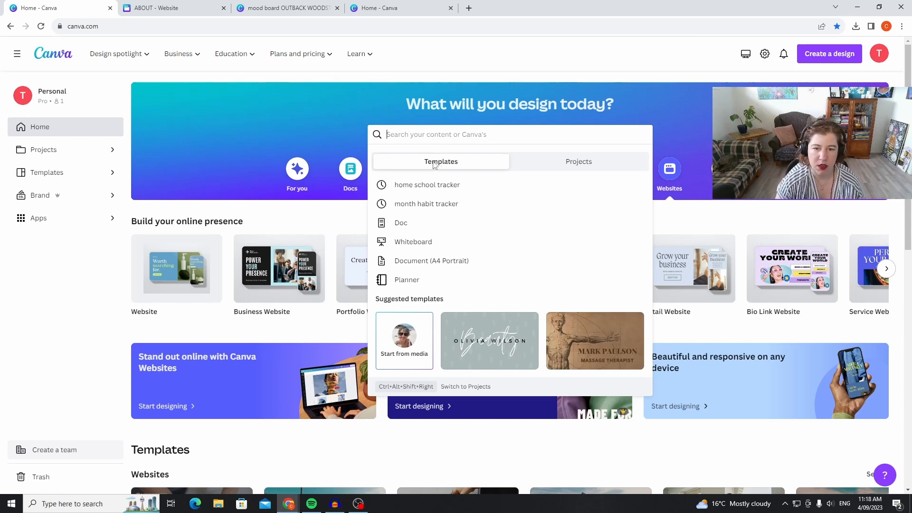
left_click(379, 280)
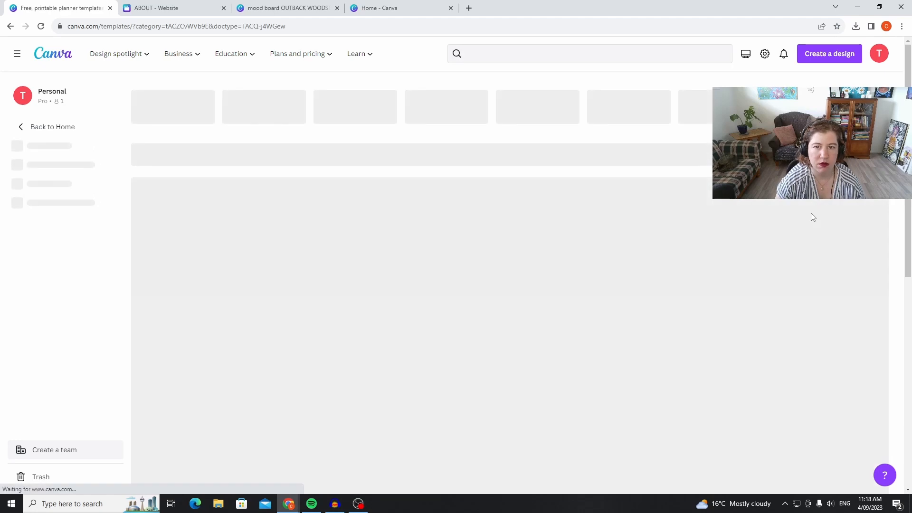
Browse the planner templates, examining the habit trackers, weekly and daily planners, goal sheets, calendars, budgets and travel itineraries.
scroll(835, 198, "down", 2)
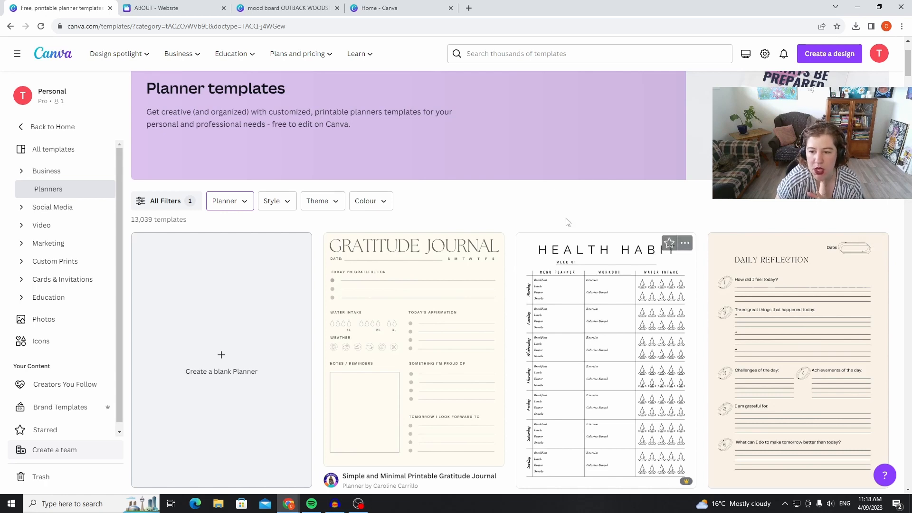
scroll(461, 216, "down", 1)
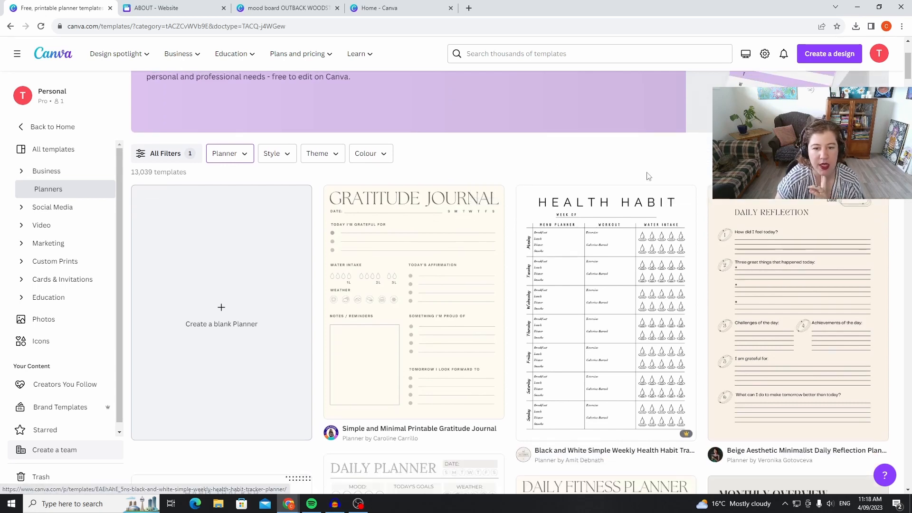
scroll(647, 176, "down", 3)
scroll(674, 179, "down", 9)
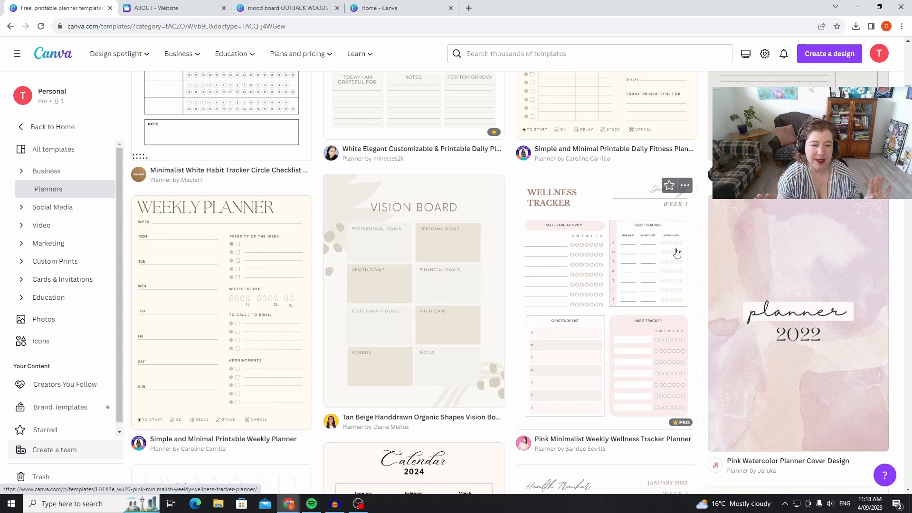
scroll(485, 295, "down", 10)
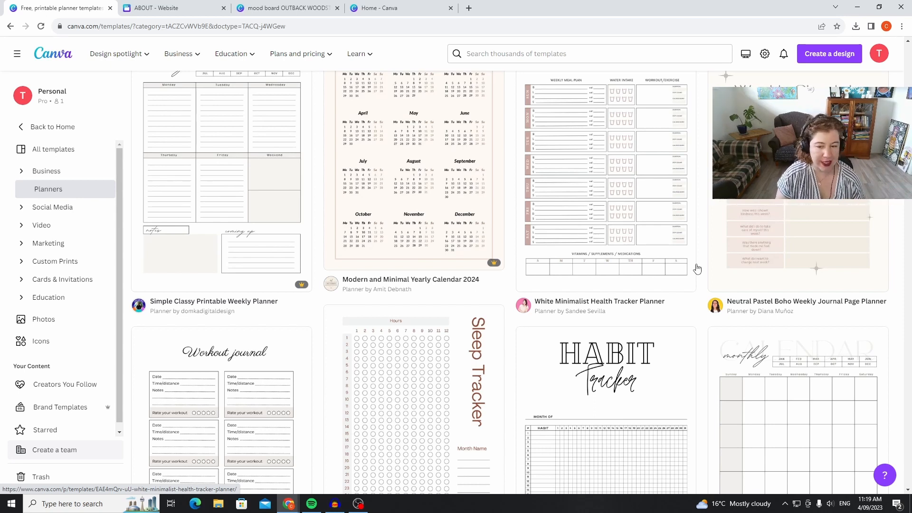
scroll(698, 269, "down", 9)
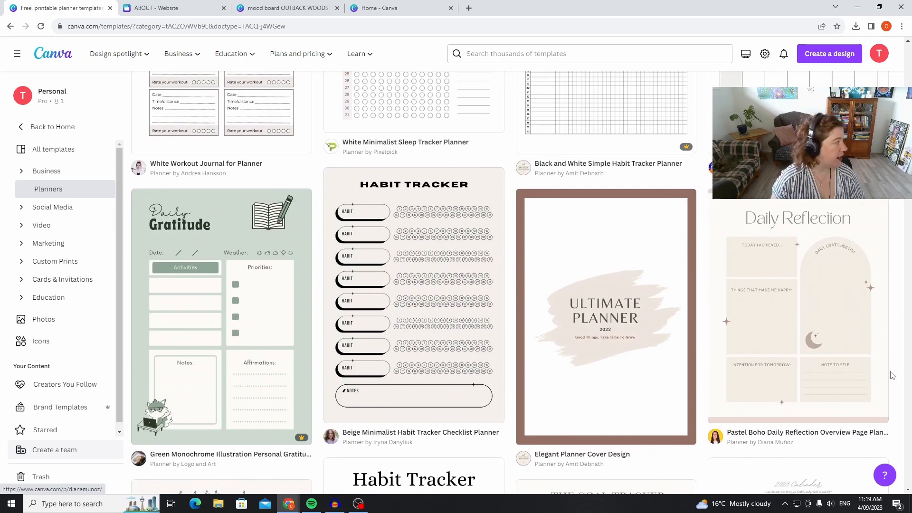
scroll(702, 422, "down", 9)
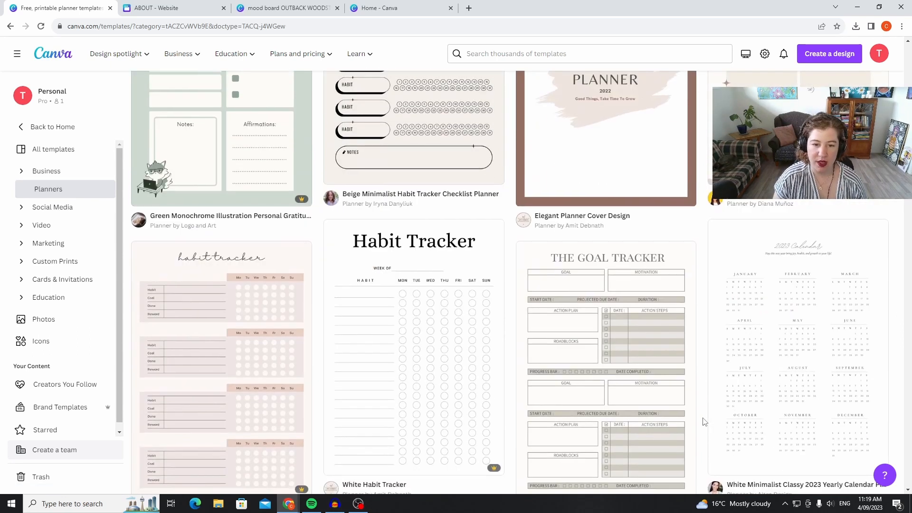
scroll(703, 423, "down", 5)
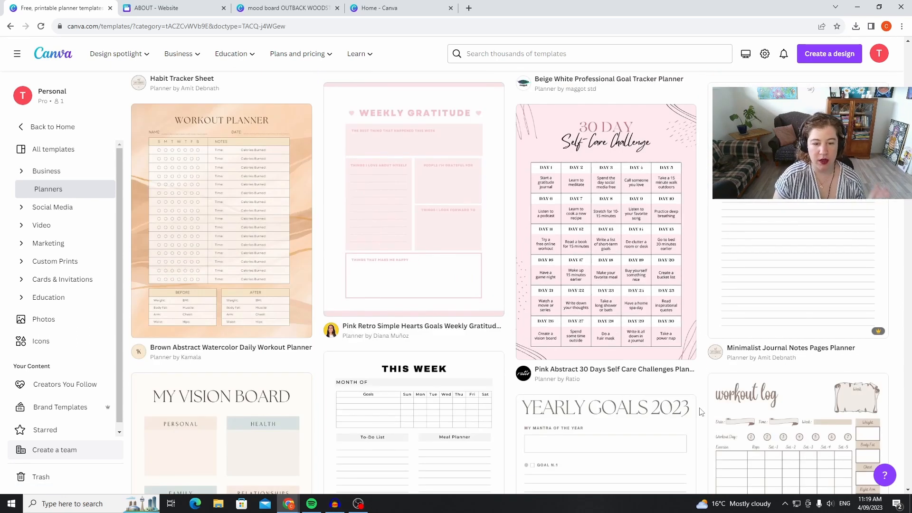
scroll(408, 409, "down", 4)
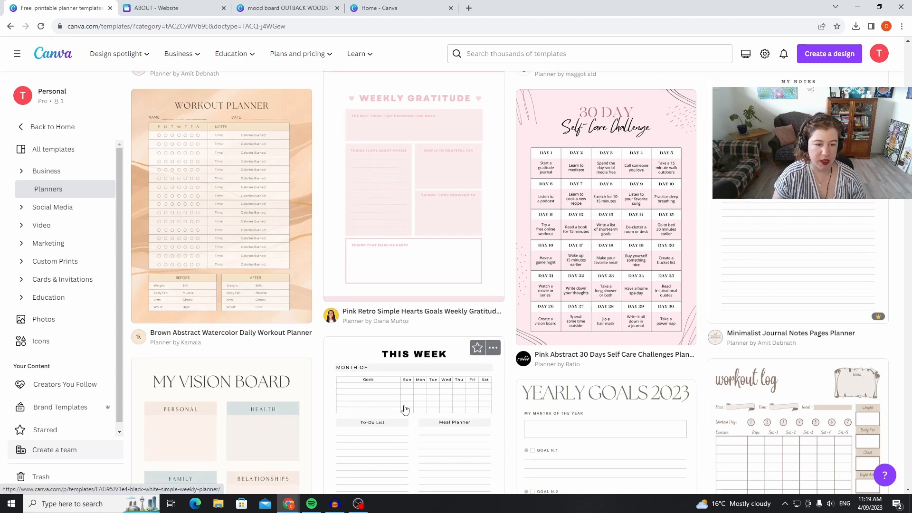
scroll(770, 312, "down", 4)
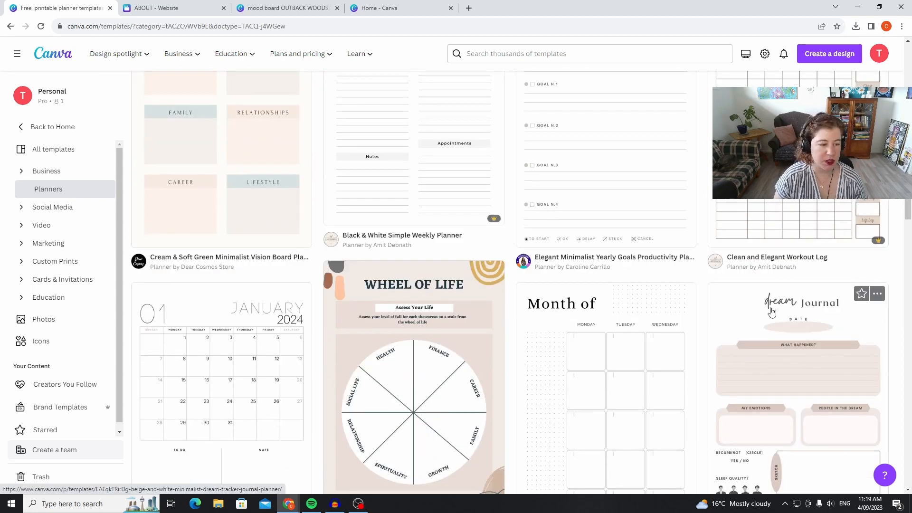
scroll(771, 312, "down", 4)
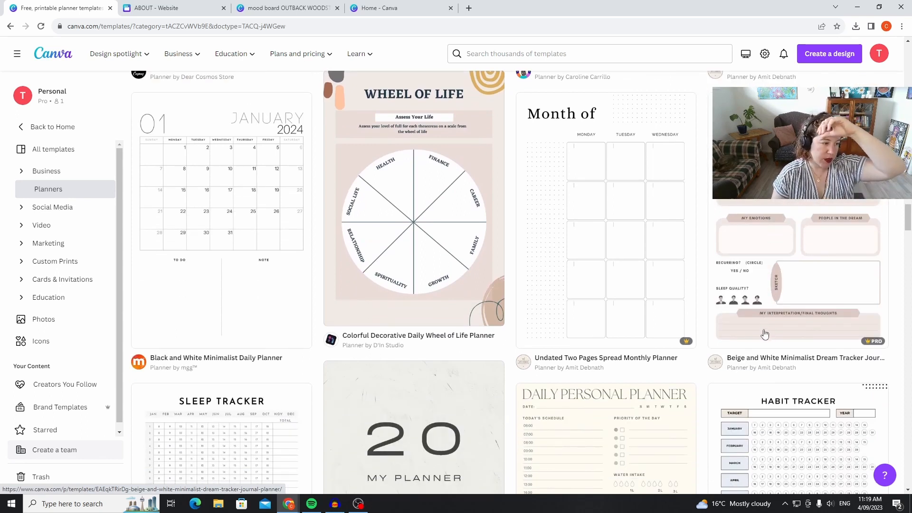
scroll(763, 328, "down", 4)
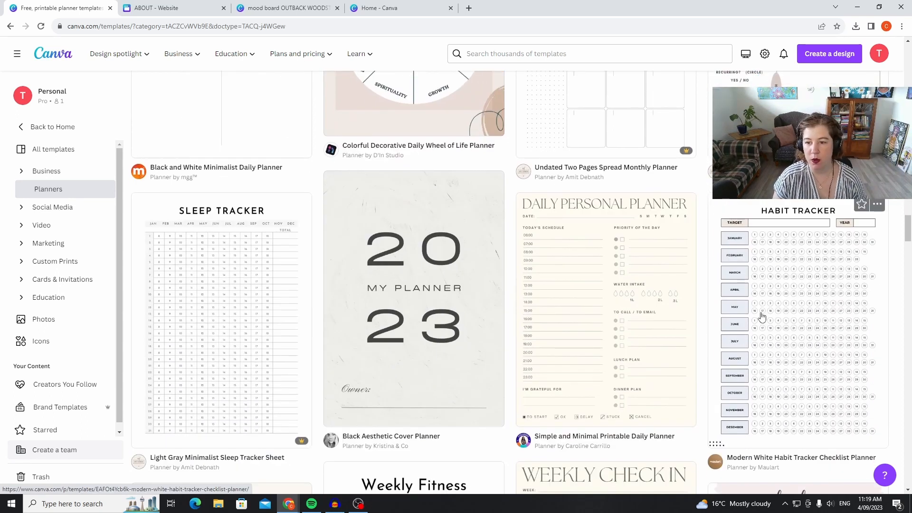
scroll(761, 316, "down", 4)
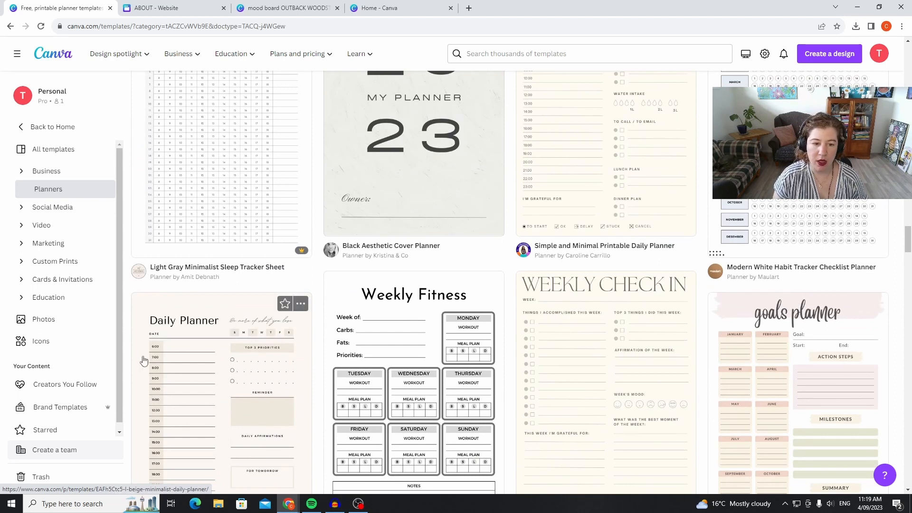
scroll(144, 361, "down", 8)
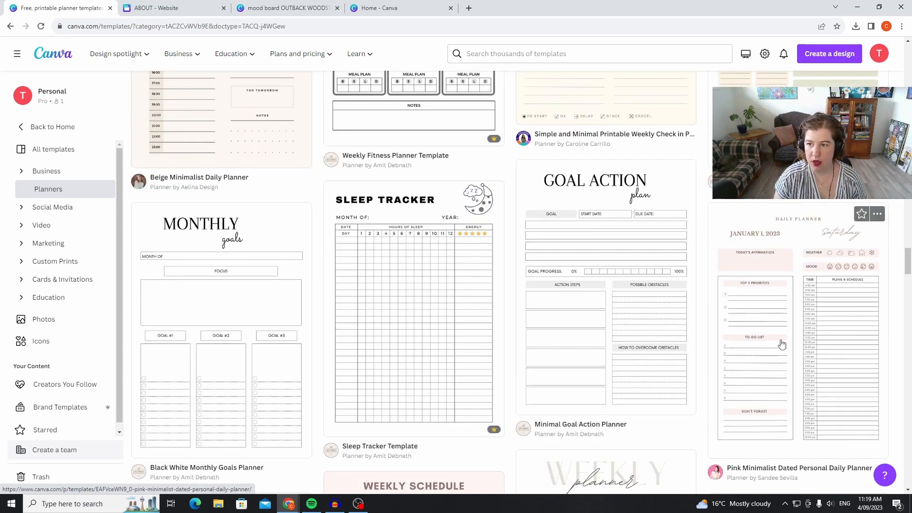
scroll(781, 342, "down", 6)
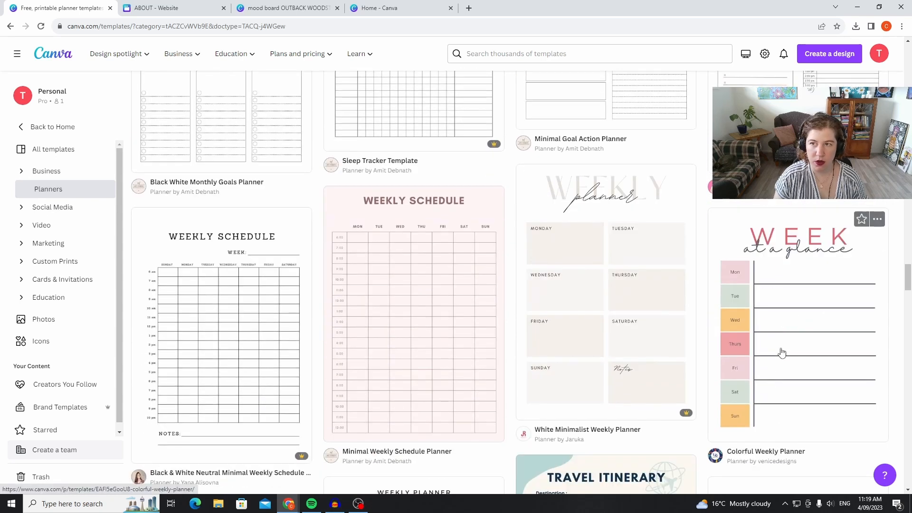
scroll(781, 352, "down", 6)
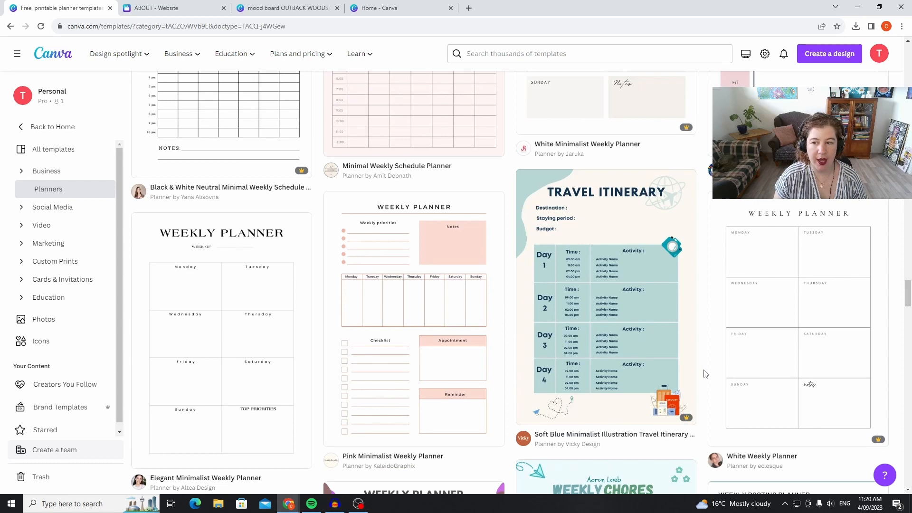
scroll(705, 373, "down", 4)
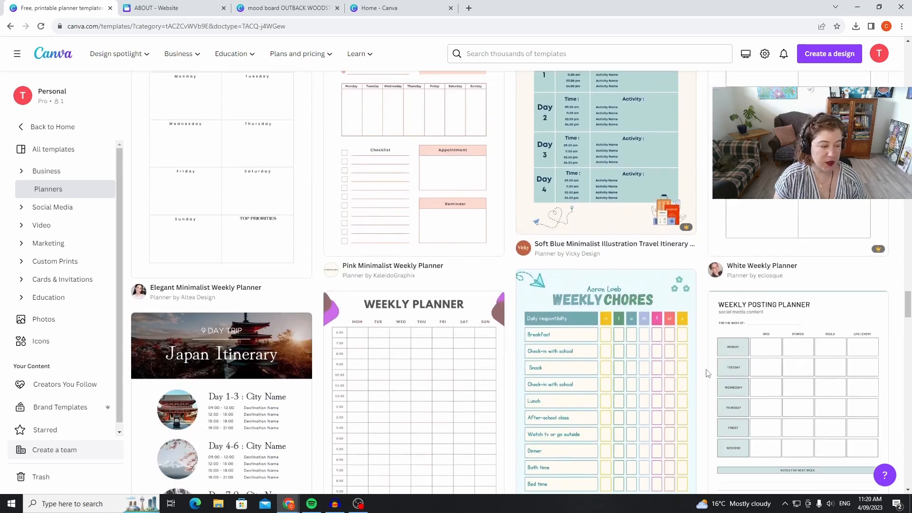
scroll(689, 379, "down", 3)
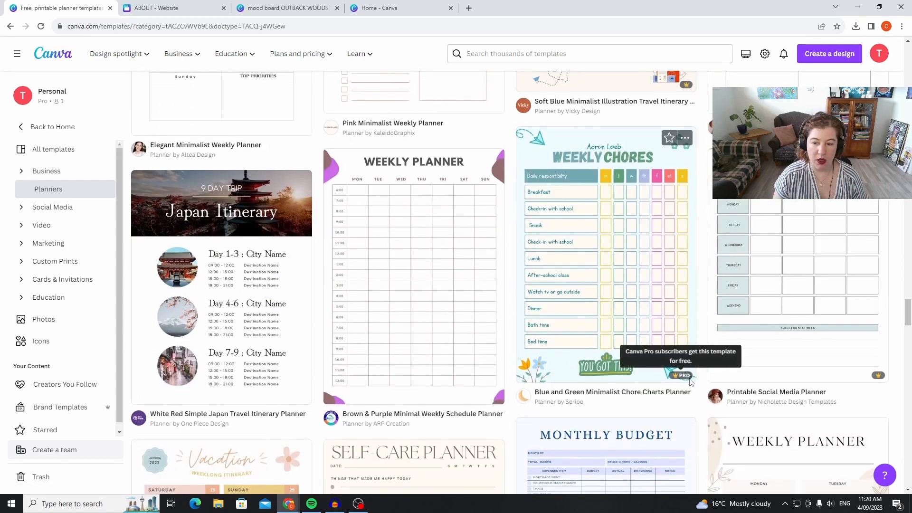
scroll(694, 380, "down", 3)
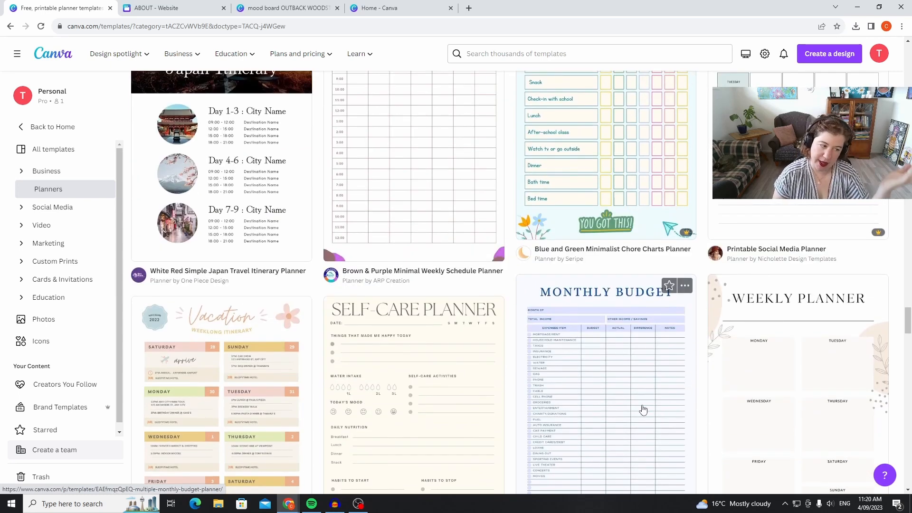
scroll(671, 355, "down", 3)
scroll(672, 339, "down", 6)
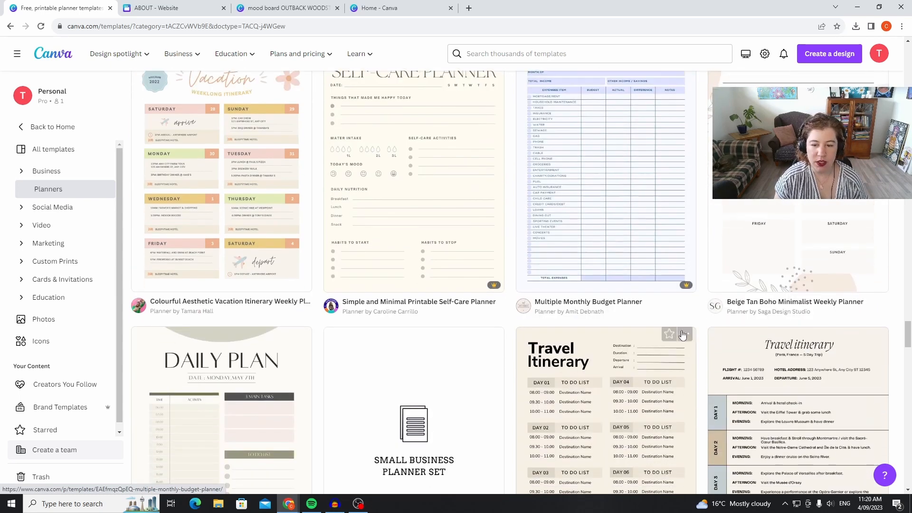
scroll(684, 333, "down", 4)
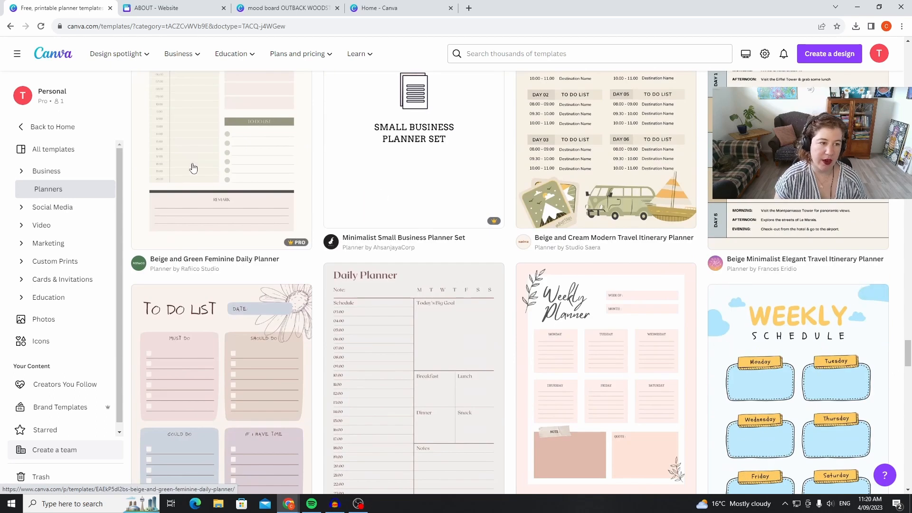
Open the Soft Muted Colours Floral To Do List Planner template for customising.
scroll(655, 336, "down", 3)
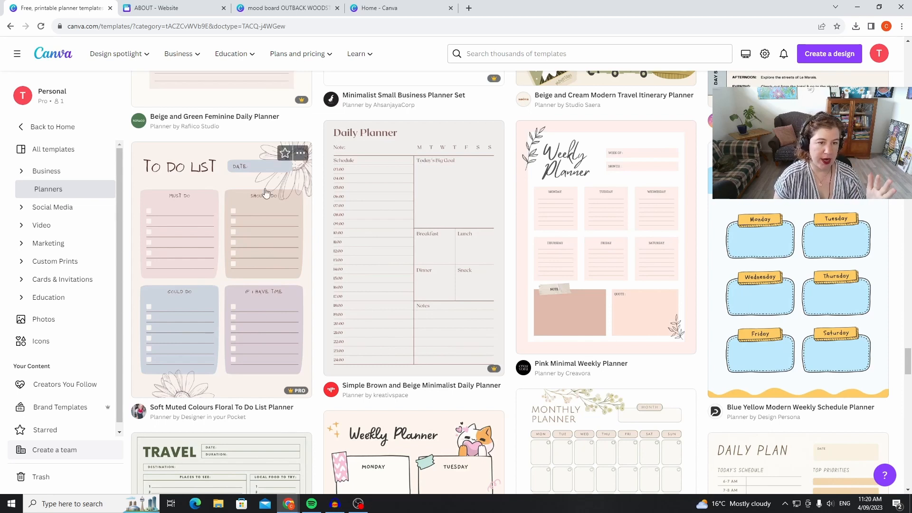
left_click(222, 177)
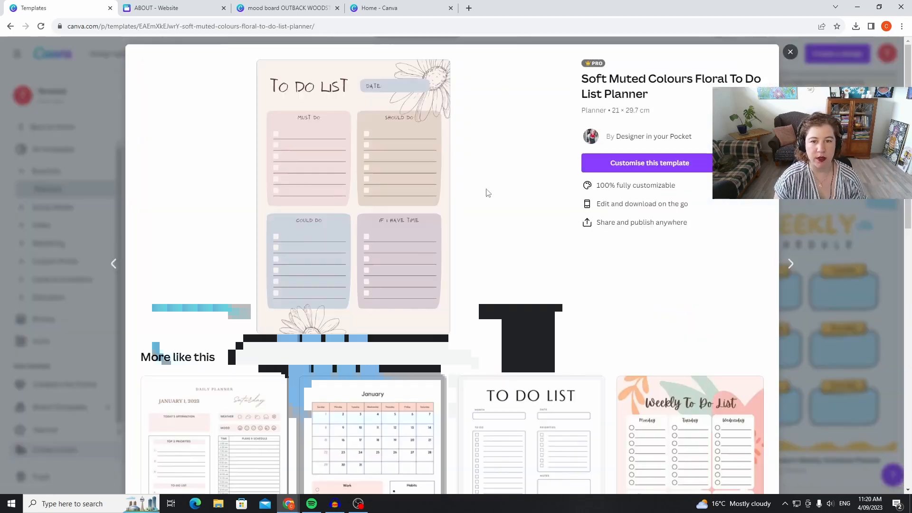
left_click(636, 163)
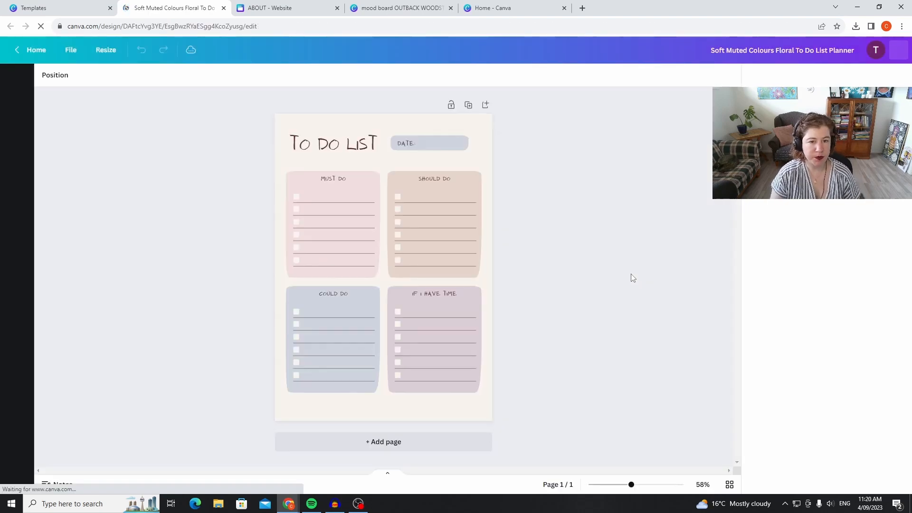
Delete both daisy illustrations, at the planner page's upper corner and lower edge.
left_click(485, 164)
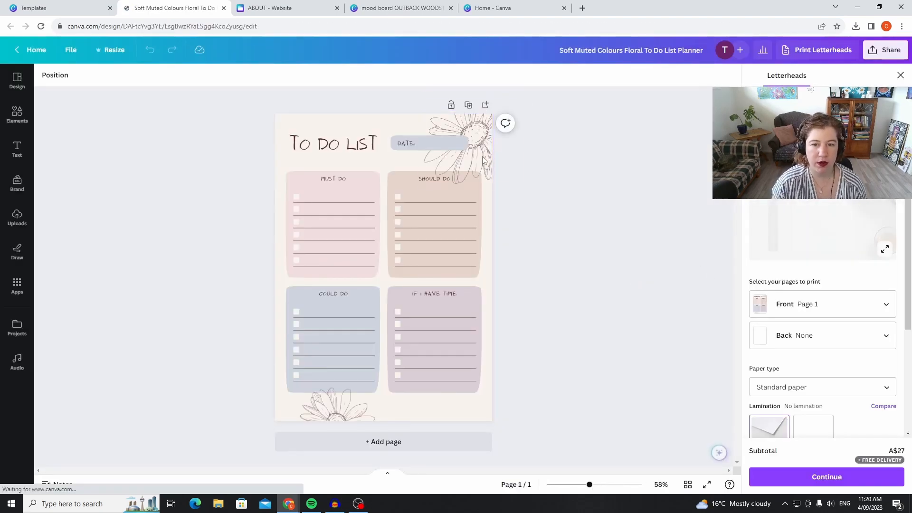
key("Delete")
left_click(338, 409)
key("Delete")
Set the font of the planner's "to do list" title to Ovo.
left_click(282, 142)
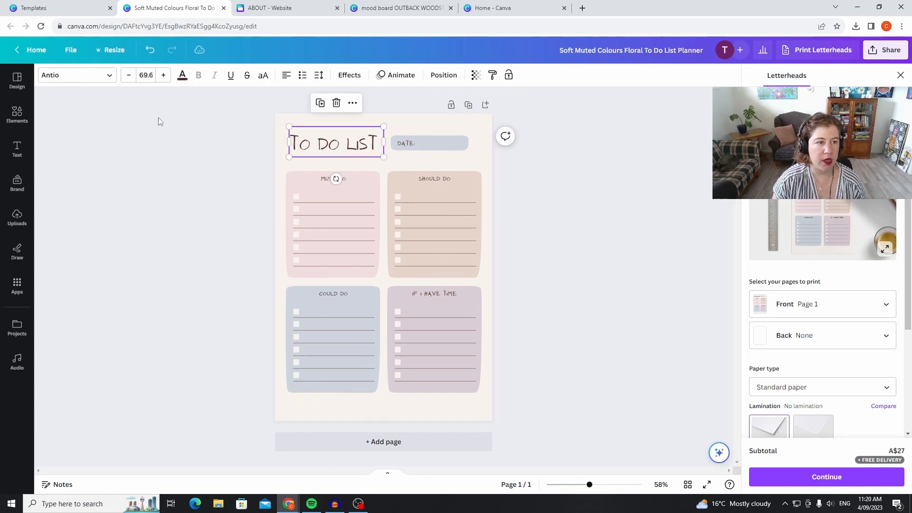
left_click(71, 75)
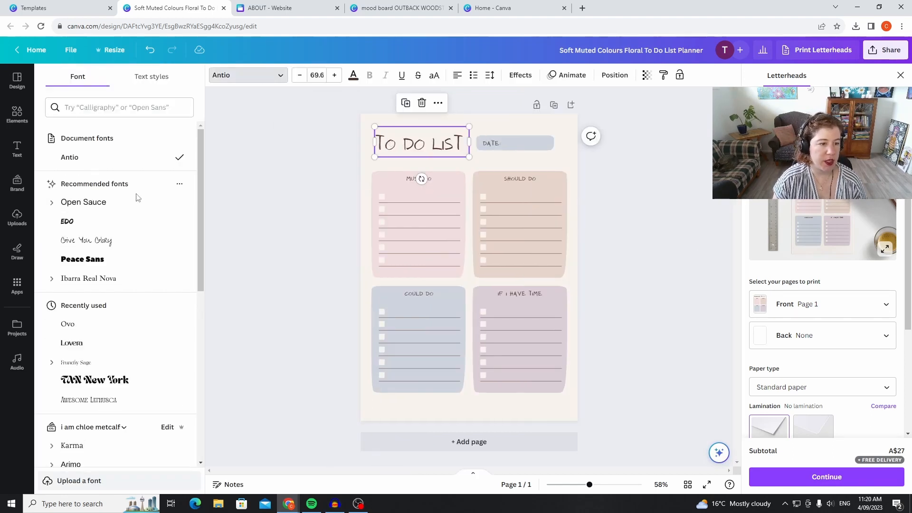
left_click(99, 323)
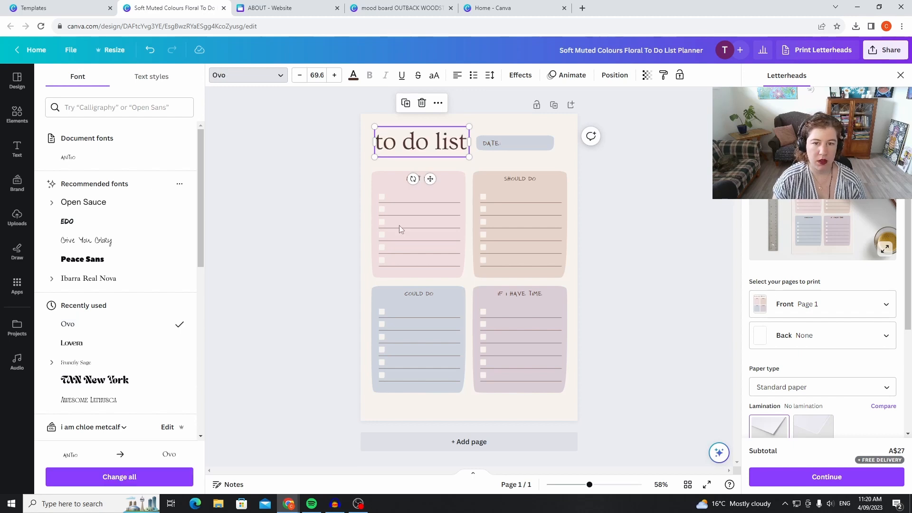
left_click(651, 164)
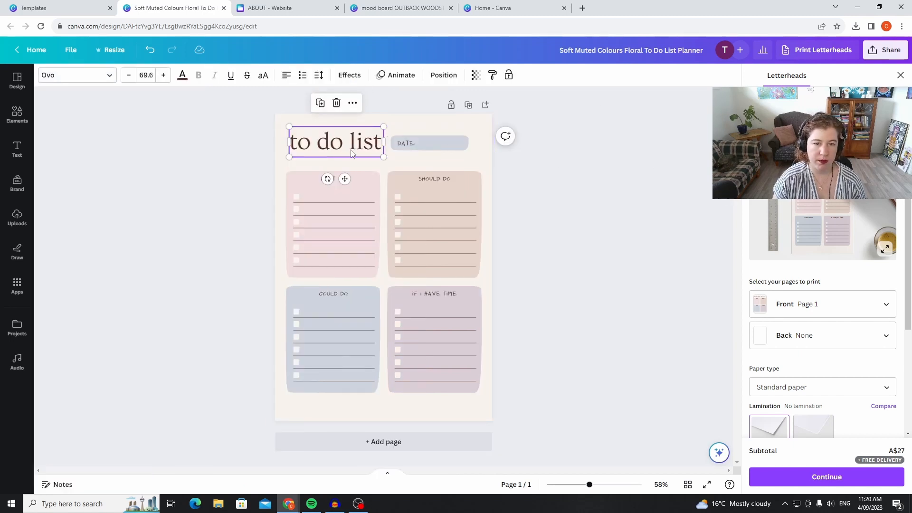
Change the DATE label's font to Ovo and apply that font change to all text in the design.
double_click(330, 140)
left_click(104, 75)
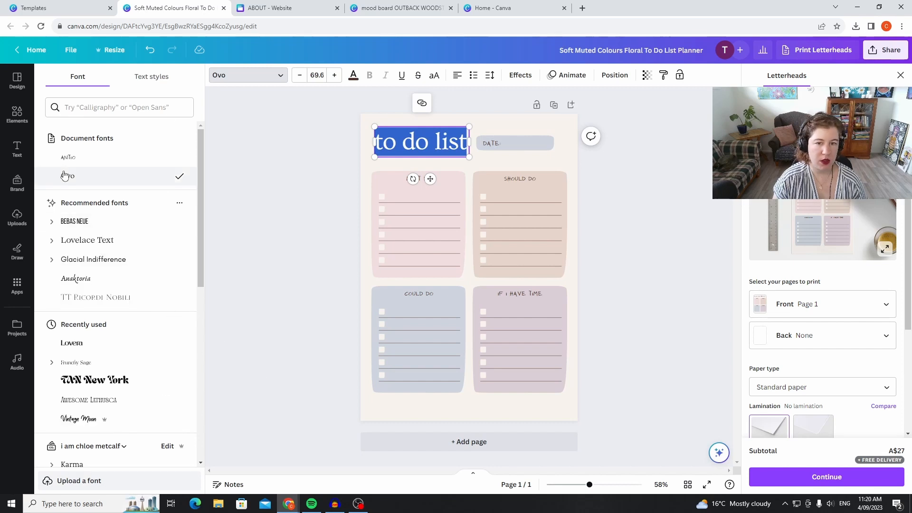
left_click(494, 144)
left_click(171, 177)
left_click(136, 489)
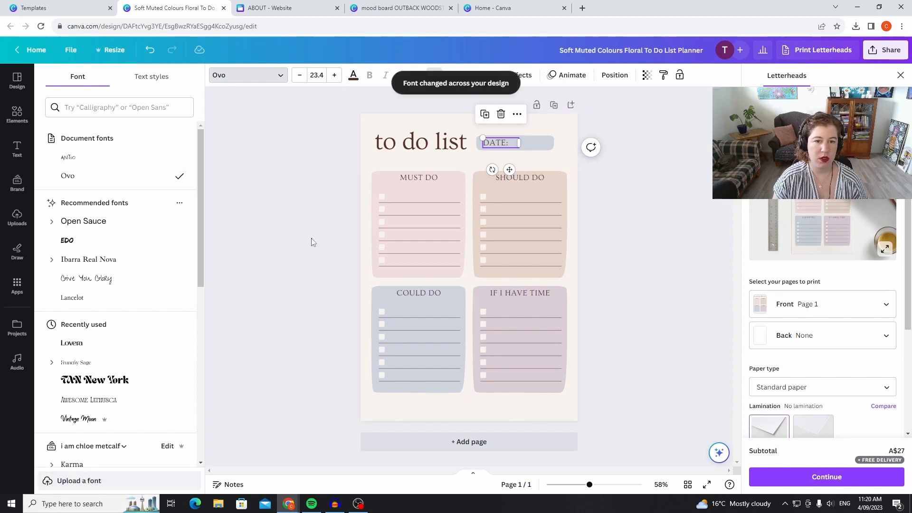
Open the colour choices for the pink MUST DO box.
left_click(337, 218)
left_click(29, 78)
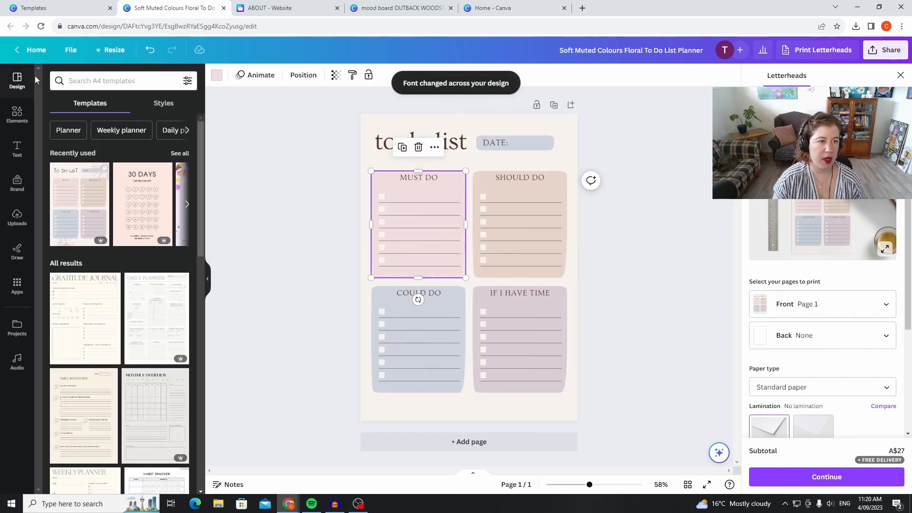
left_click(218, 77)
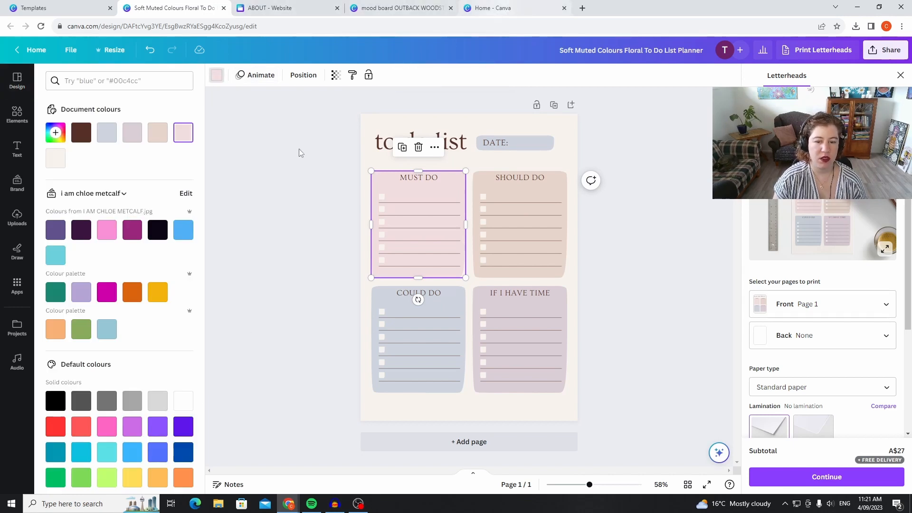
Add a second page and paste onto it the House of Healing logo copied from the mood board OUTBACK WOODSTOCK design.
left_click(471, 442)
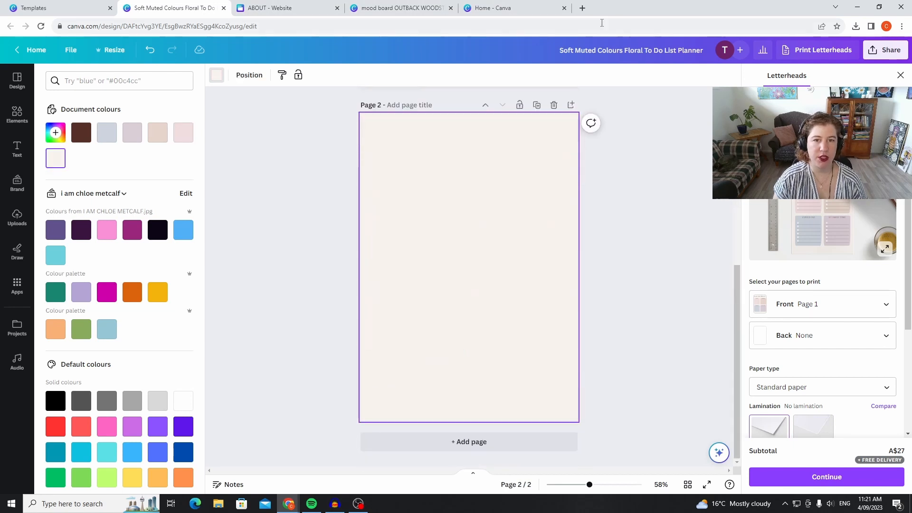
left_click(397, 8)
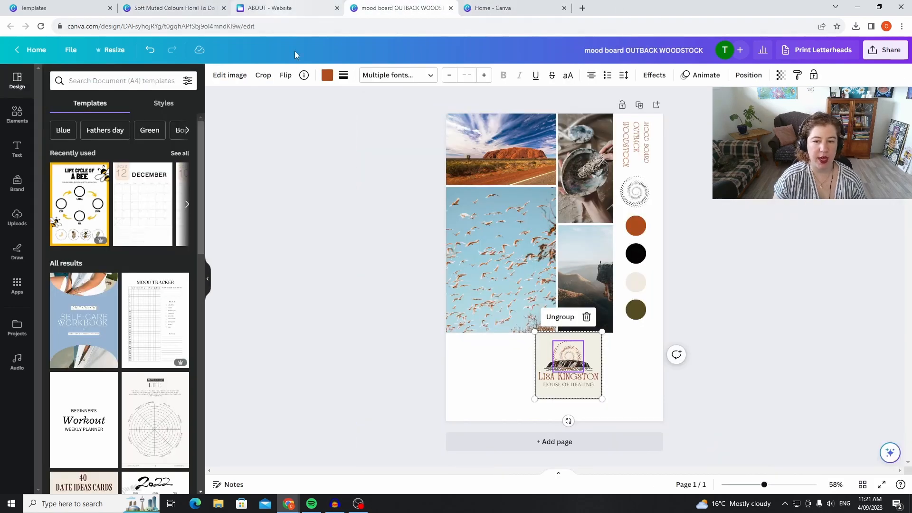
right_click(552, 363)
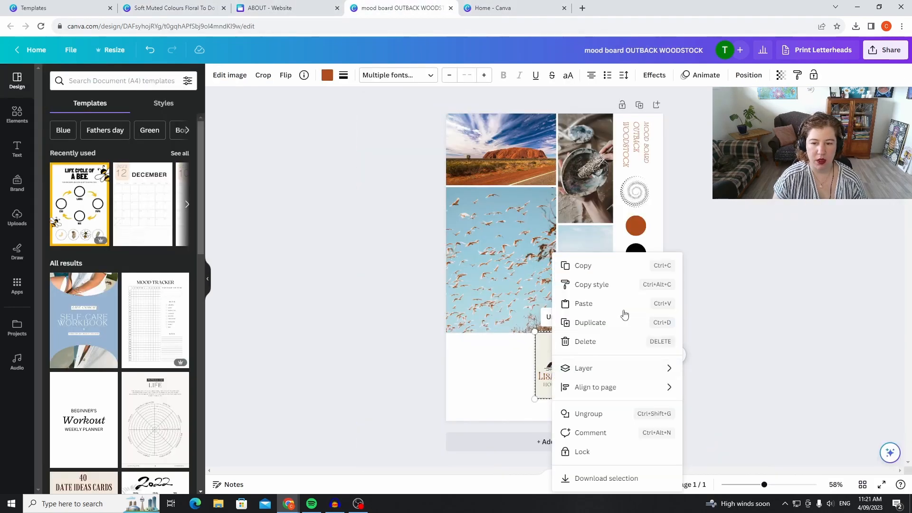
left_click(602, 270)
left_click(285, 10)
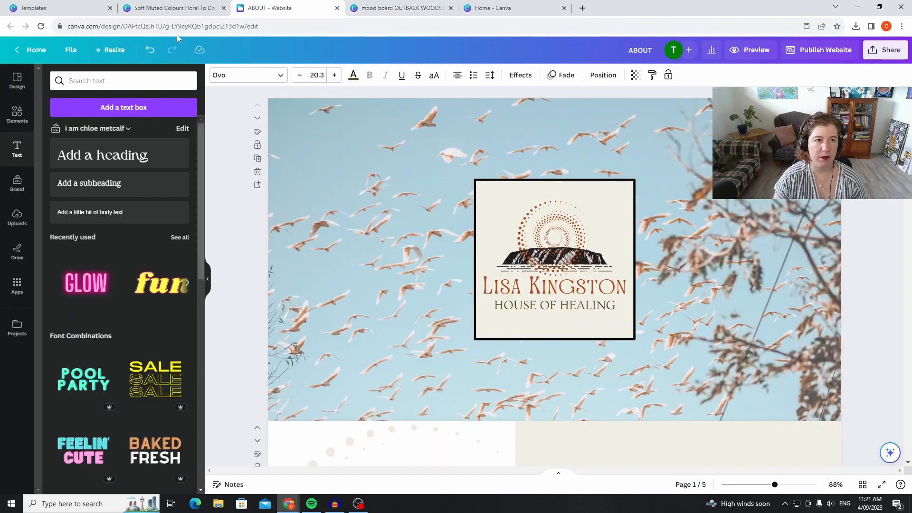
left_click(172, 10)
right_click(519, 275)
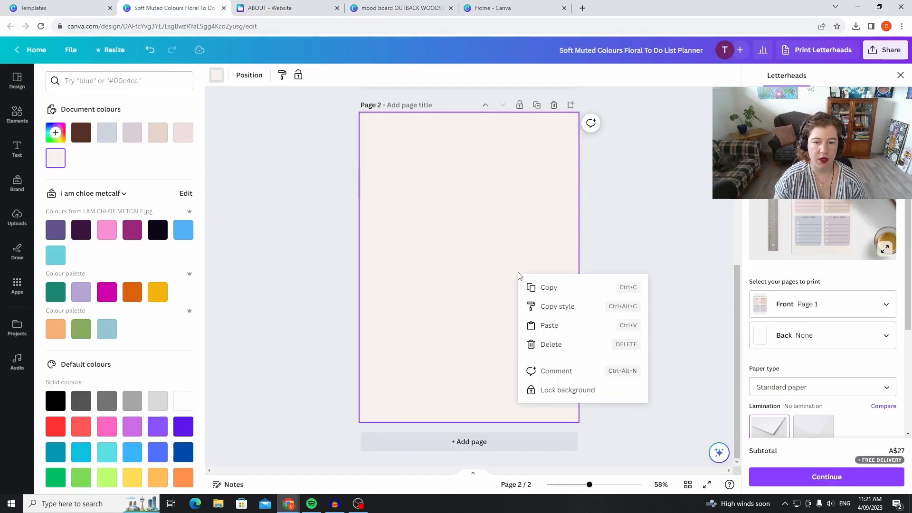
left_click(567, 332)
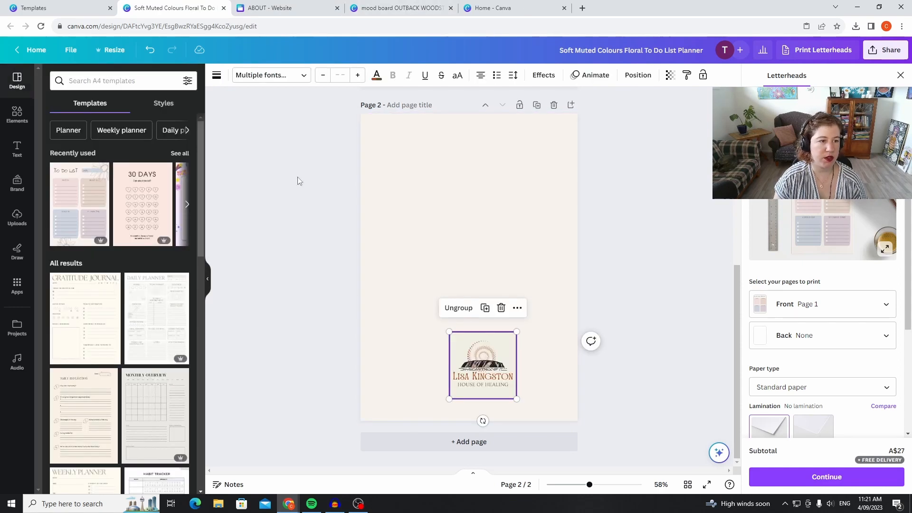
Place the uploaded bird-flock photo on page 2, enlarge it to cover the whole page, and send it to the back.
left_click(323, 175)
left_click(17, 218)
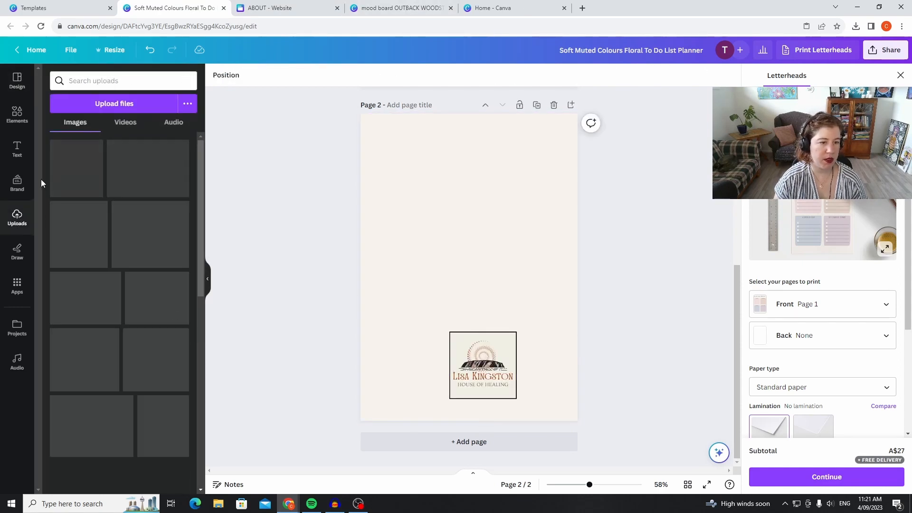
left_click_drag(137, 149, 122, 54)
left_click_drag(515, 237, 691, 400)
mouse_move(409, 284)
left_mouse_down()
mouse_move(489, 172)
mouse_move(468, 189)
mouse_move(420, 280)
left_mouse_up()
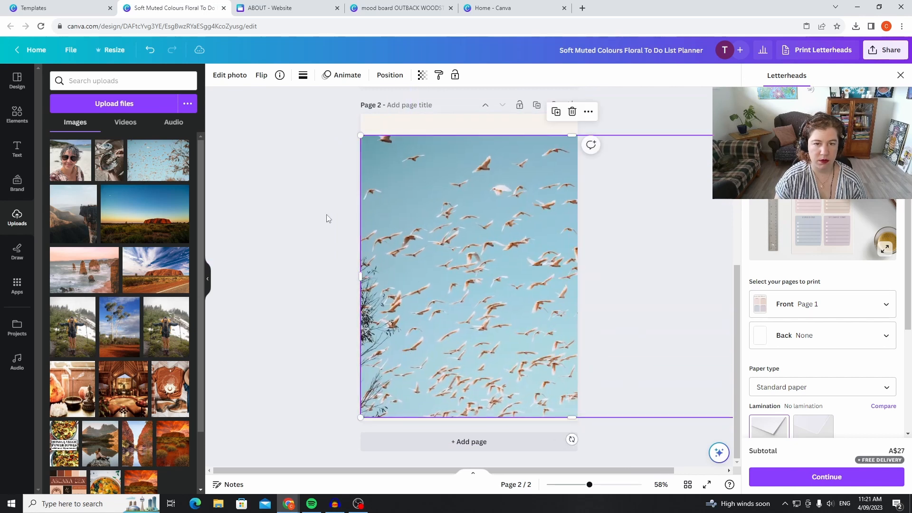
left_click_drag(362, 137, 276, 81)
left_click_drag(470, 202, 338, 204)
left_click_drag(536, 238, 547, 262)
left_click(390, 75)
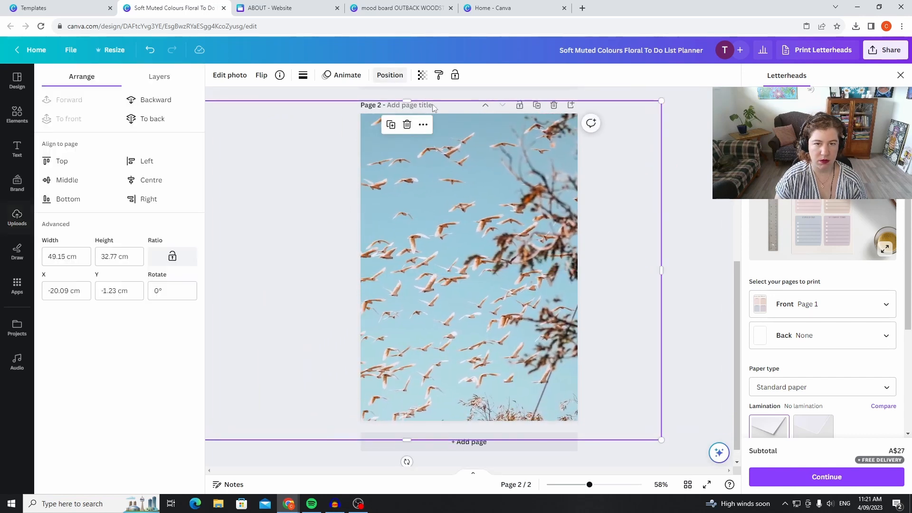
left_click(152, 118)
Shrink the logo to about 3.8 cm square and centre it horizontally near the bottom of page 2.
left_click(461, 374)
left_click_drag(459, 370, 459, 370)
left_click_drag(502, 330, 476, 379)
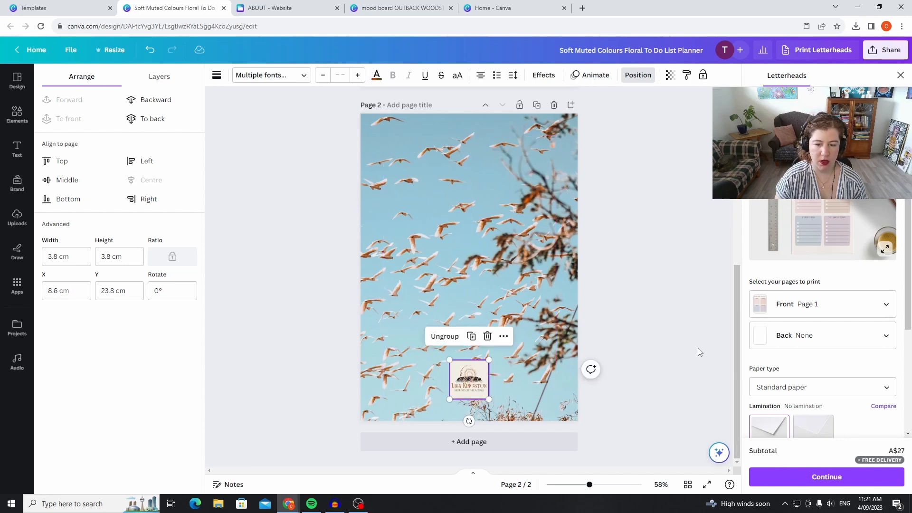
left_click(677, 301)
Set the transparency of the bird background photo to about 78.
left_click(602, 234)
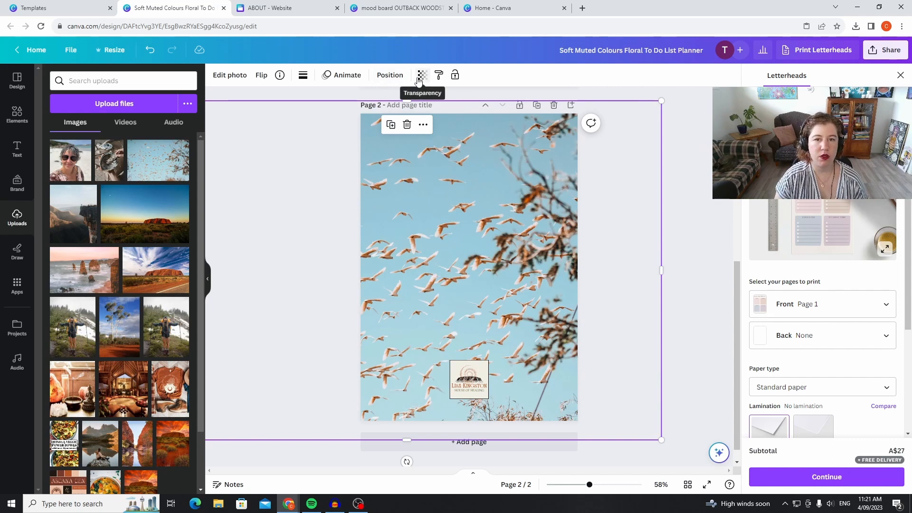
left_click(422, 75)
left_click_drag(423, 117, 403, 121)
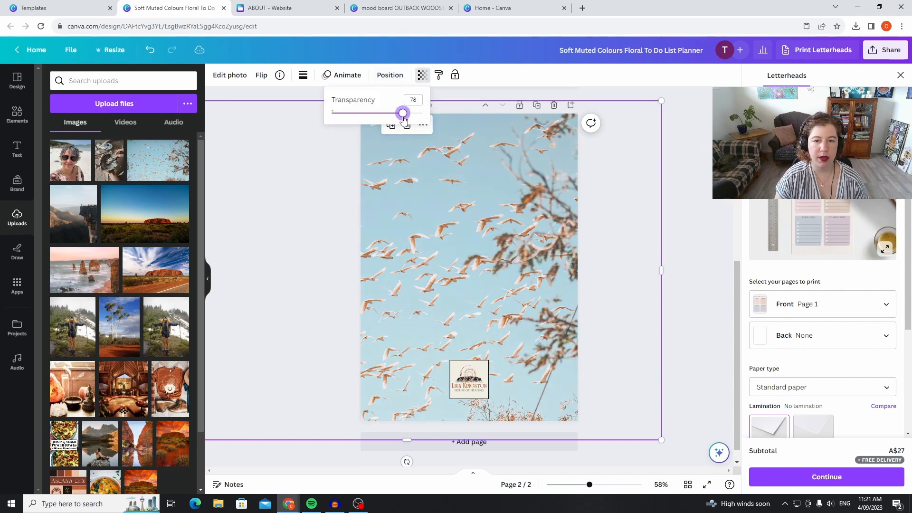
left_click(250, 177)
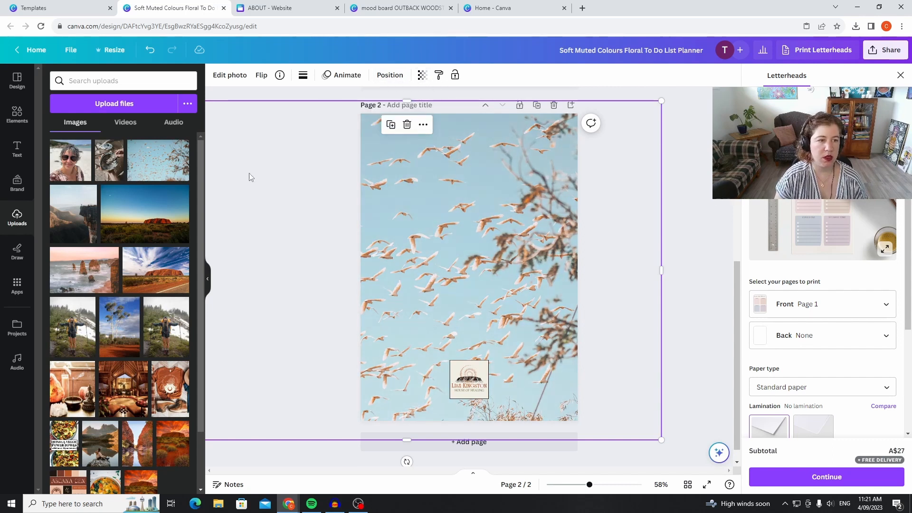
Add a heading to page 2 reading "MORNING MIND MAPS".
left_click(23, 156)
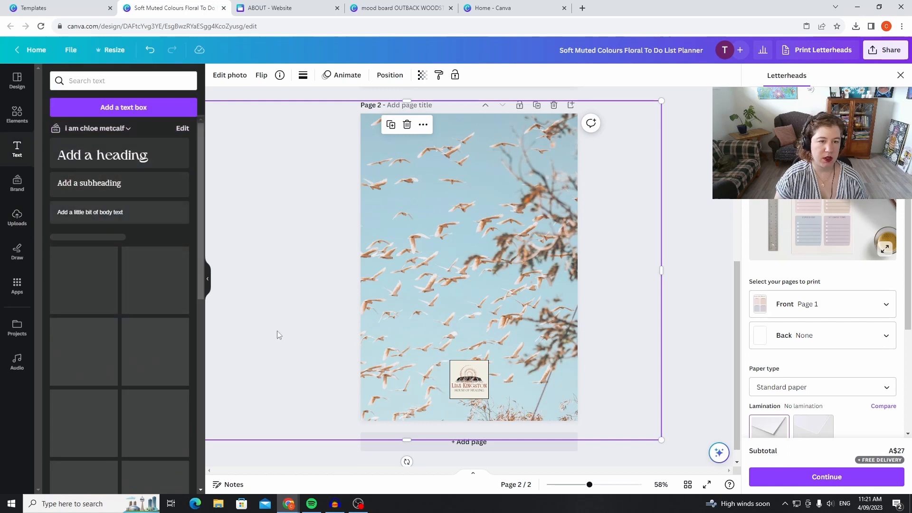
left_click(143, 169)
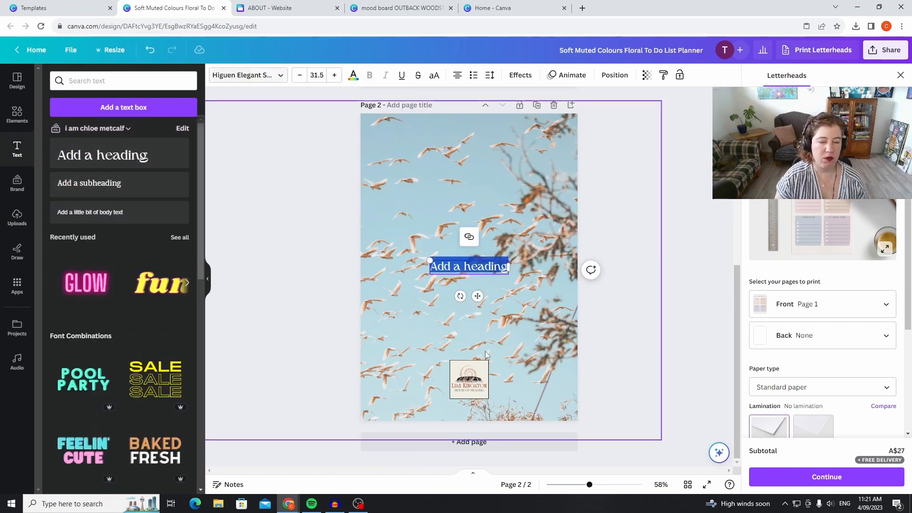
type("MORNING")
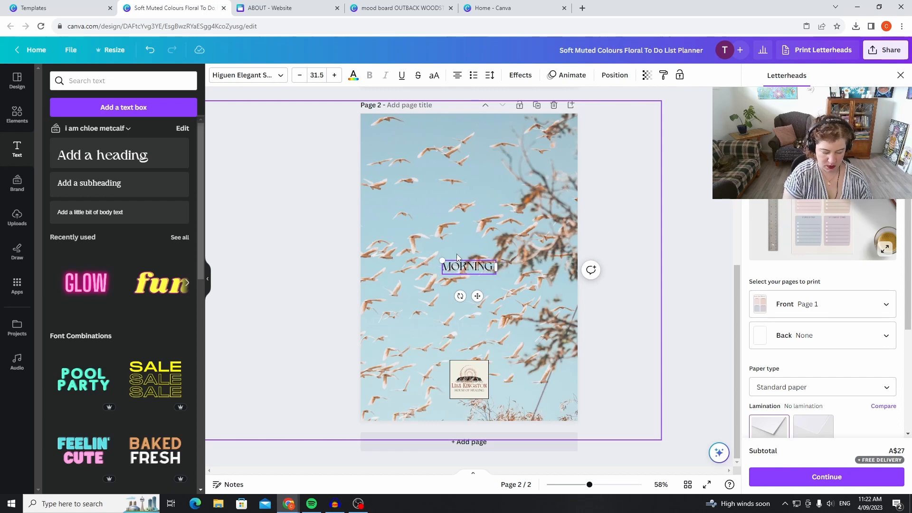
type(" MIND")
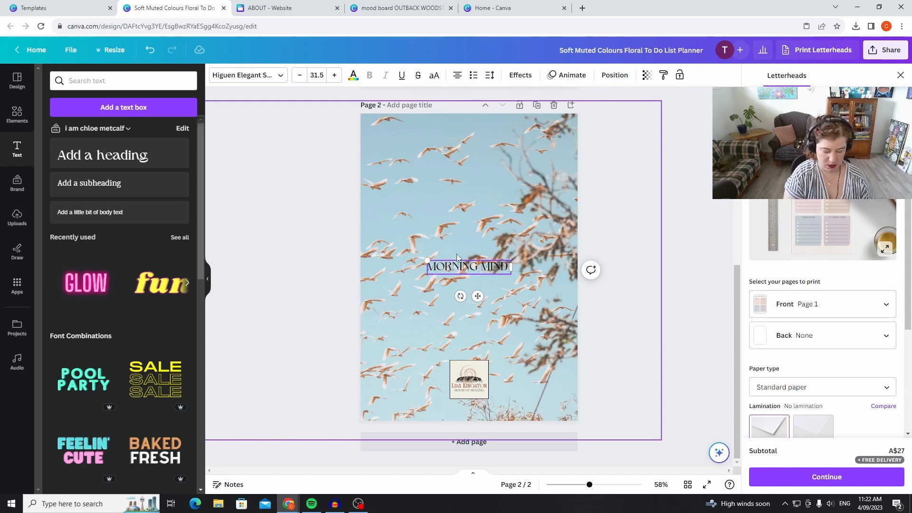
type(" MAPS")
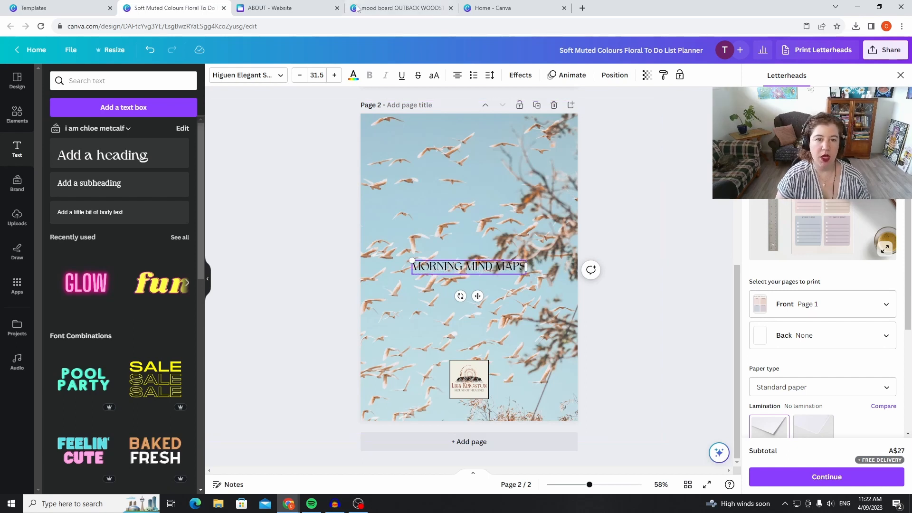
Set the heading's font to Awesome Lathusca and enlarge it to size 77.3.
left_click(244, 75)
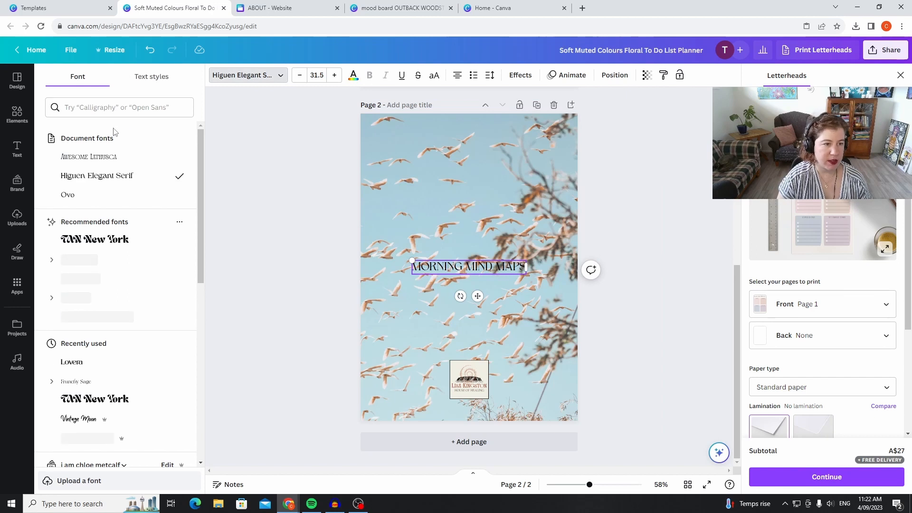
left_click(97, 159)
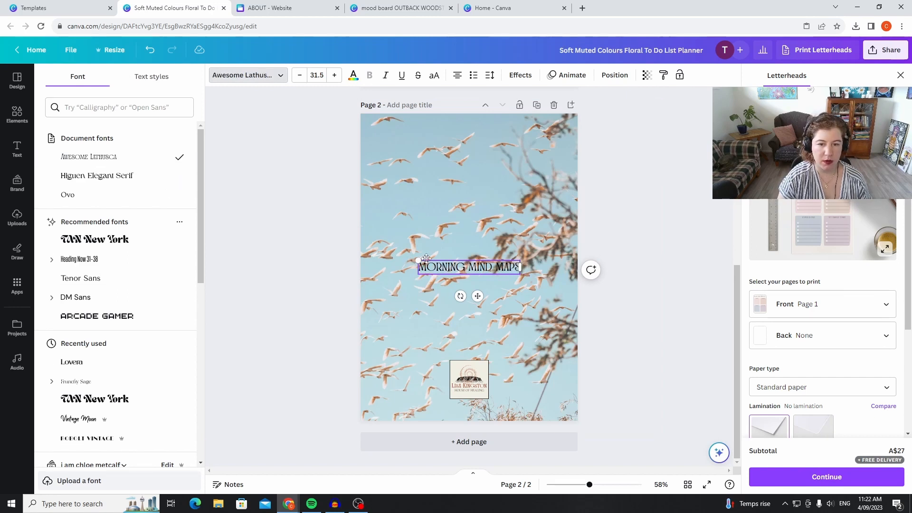
left_click_drag(415, 258, 269, 175)
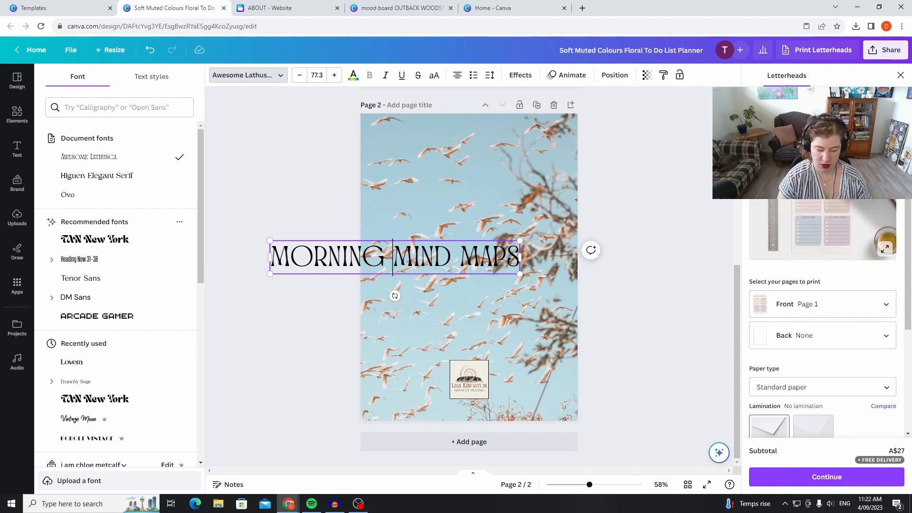
Break the heading after MORNING into two lines and move it to the centre of the page, above the middle.
key("Return")
left_click_drag(431, 238, 504, 195)
left_click(647, 206)
left_click(623, 296)
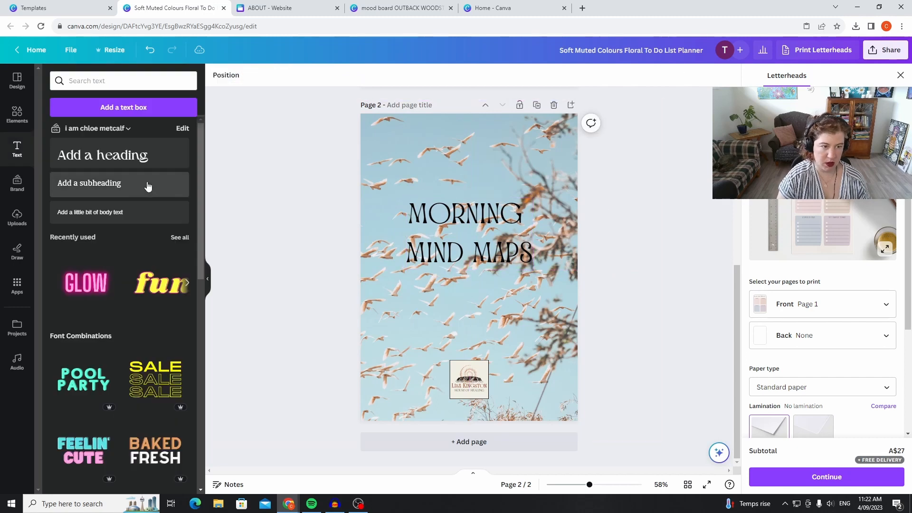
Add a subheading in the Ovo font reading "Journaling for mental peace" and nudge it and the heading slightly down.
left_click(142, 193)
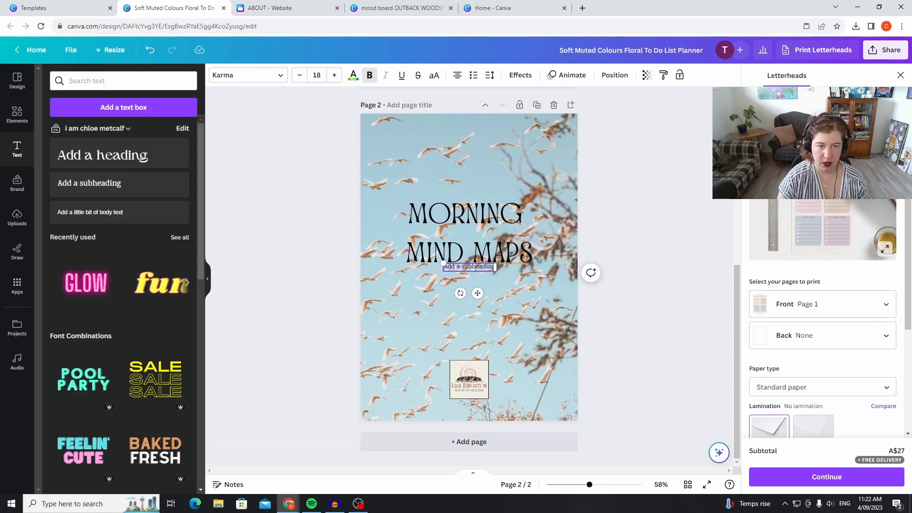
double_click(491, 264)
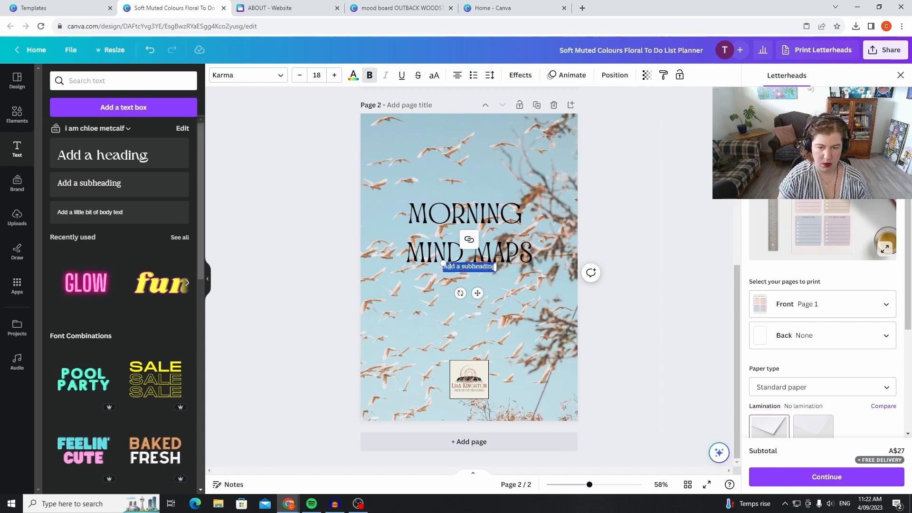
left_click(247, 75)
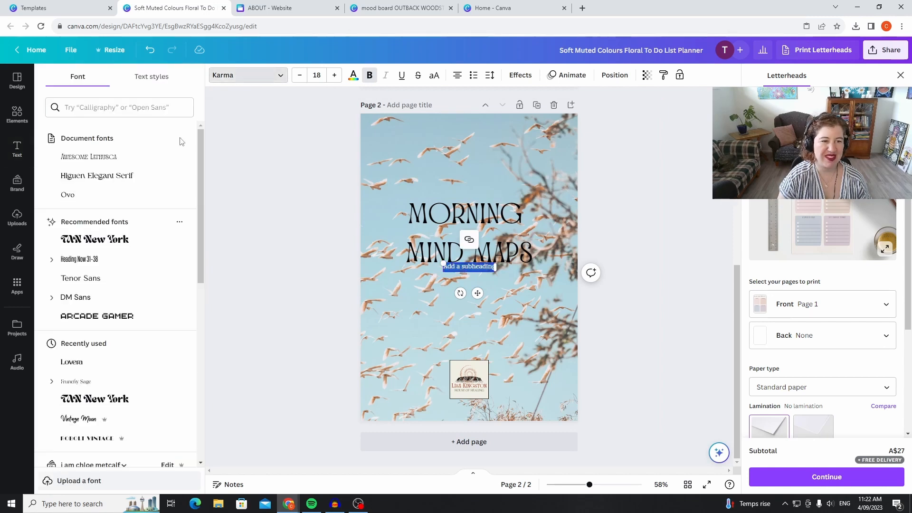
left_click(150, 197)
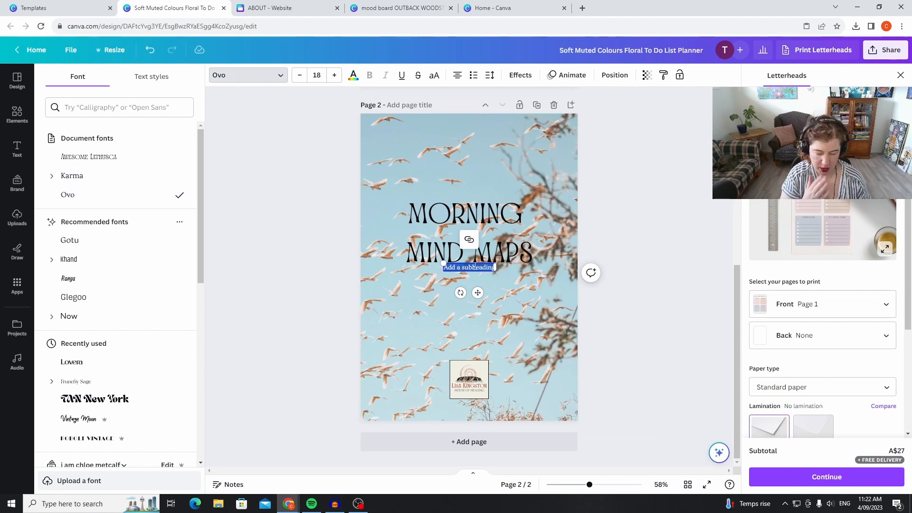
key("BackSpace")
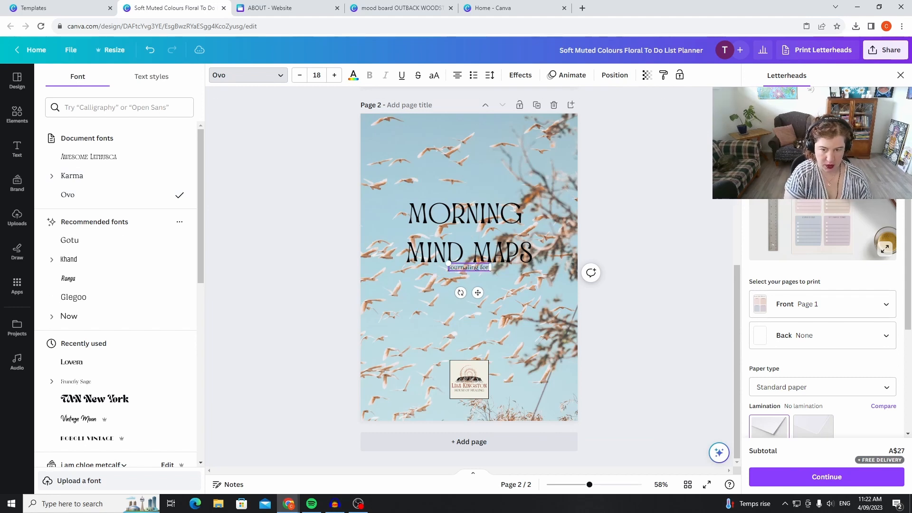
type("journaling for mental peace")
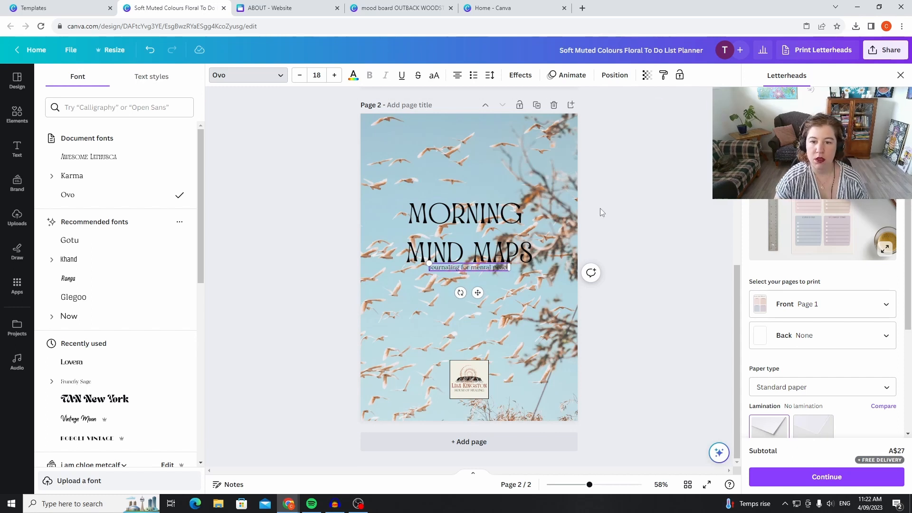
left_click(632, 209)
left_click_drag(487, 264, 487, 272)
mouse_move(501, 234)
left_mouse_down()
mouse_move(509, 231)
mouse_move(504, 240)
left_mouse_up()
Ungroup the logo, duplicate its cream background square, and enlarge the copy to about 15 cm square over the heading area.
left_click(475, 375)
left_click(463, 336)
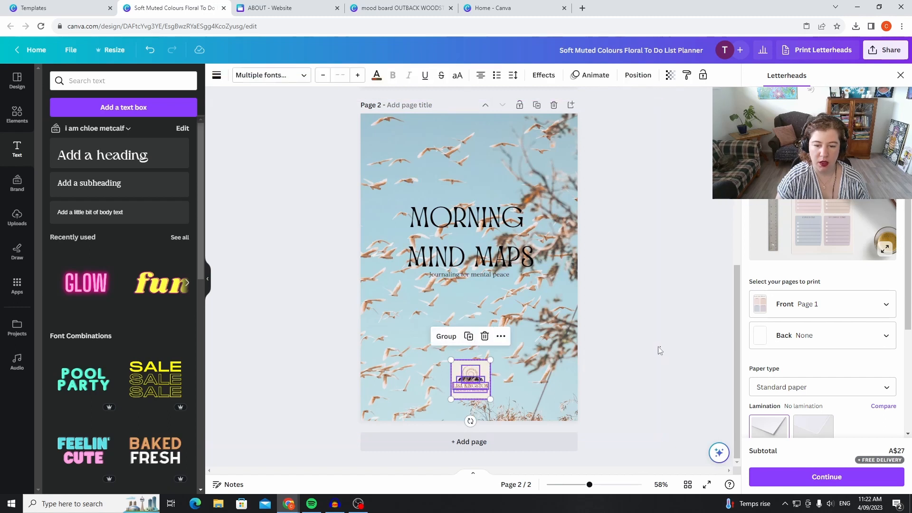
left_click(485, 375)
left_click(457, 338)
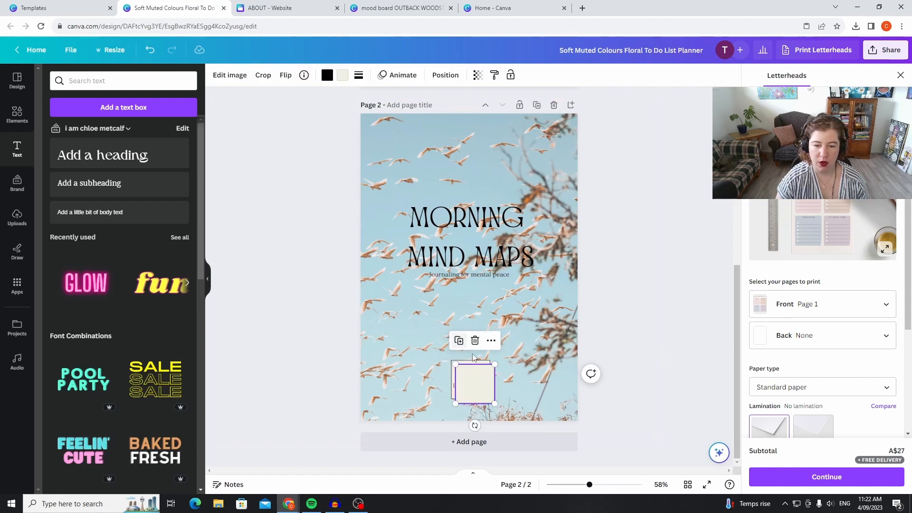
left_click_drag(484, 372, 418, 171)
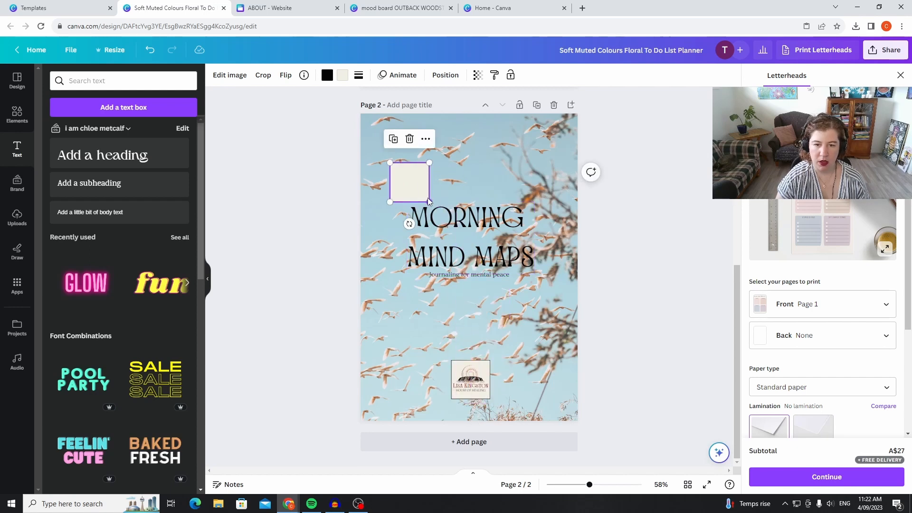
left_click_drag(429, 203, 544, 317)
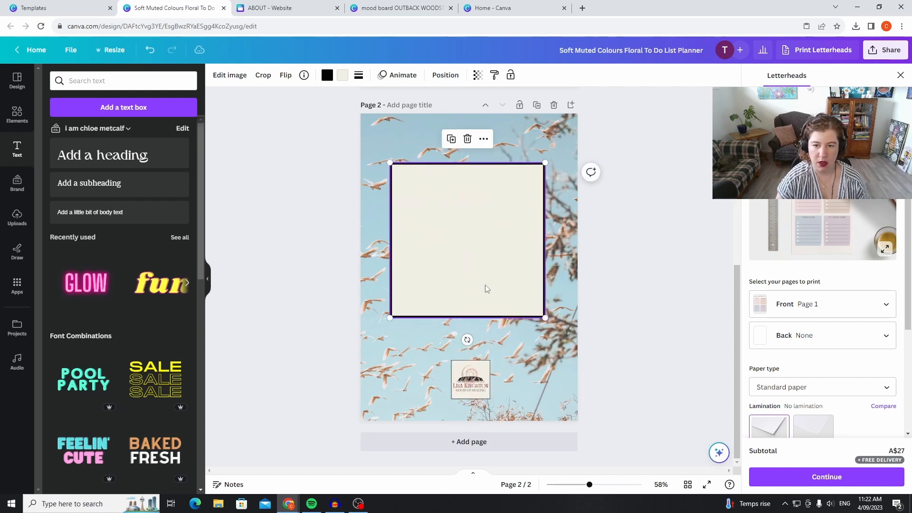
Send the enlarged cream square backward until it sits behind the heading and subheading.
left_click(484, 140)
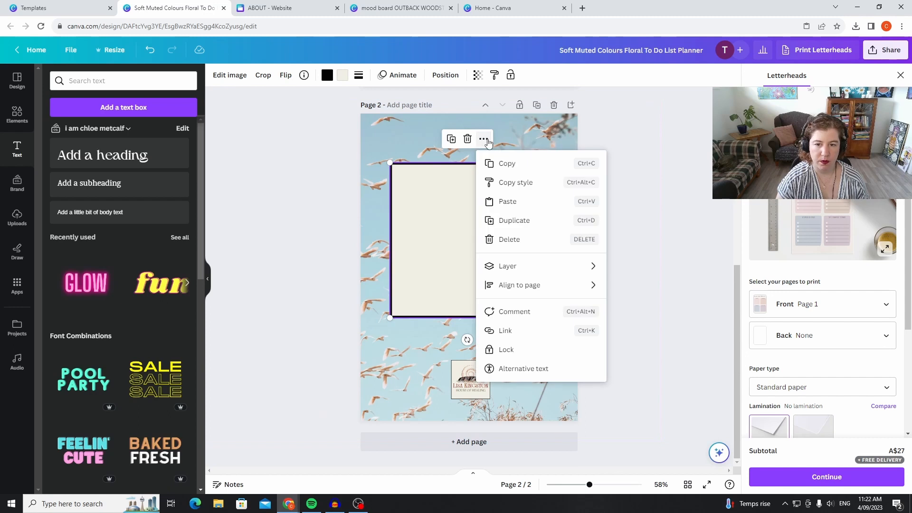
left_click(460, 76)
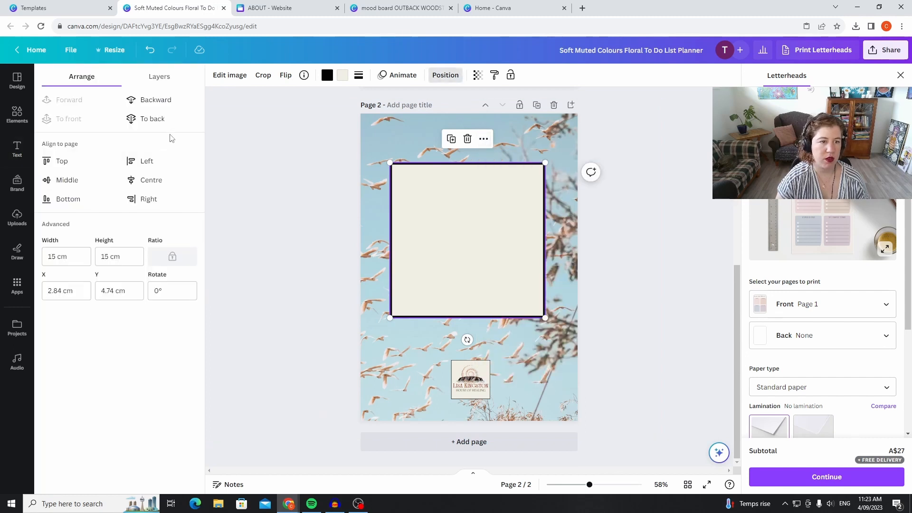
left_click(177, 104)
left_click(177, 105)
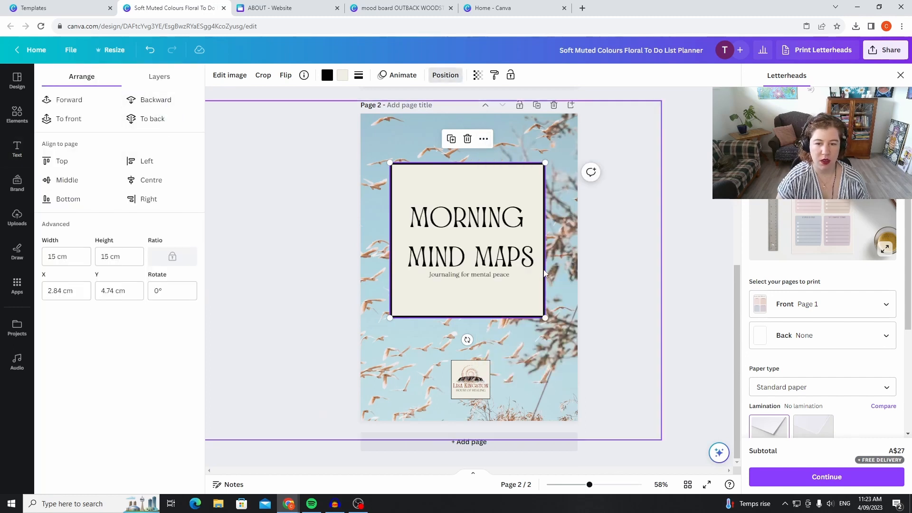
Set the transparency of the large cream square to about 67.
left_click(476, 76)
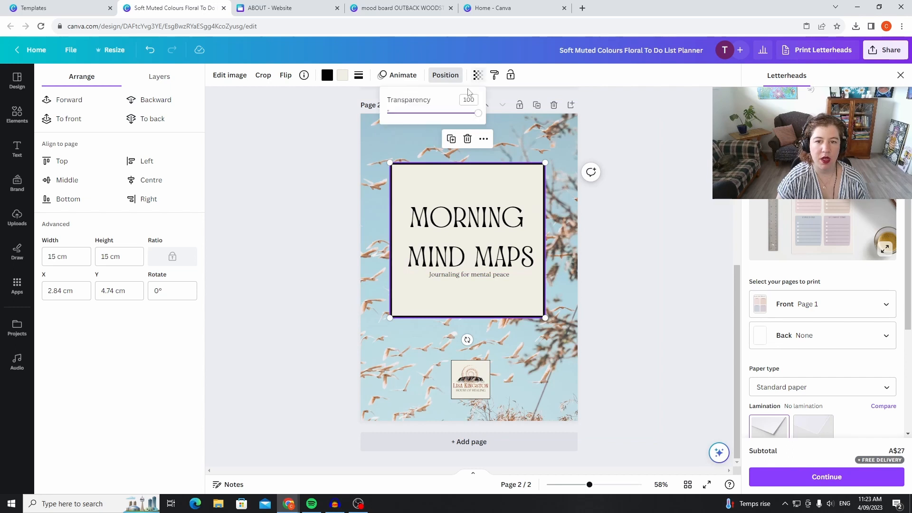
left_click_drag(477, 115, 450, 114)
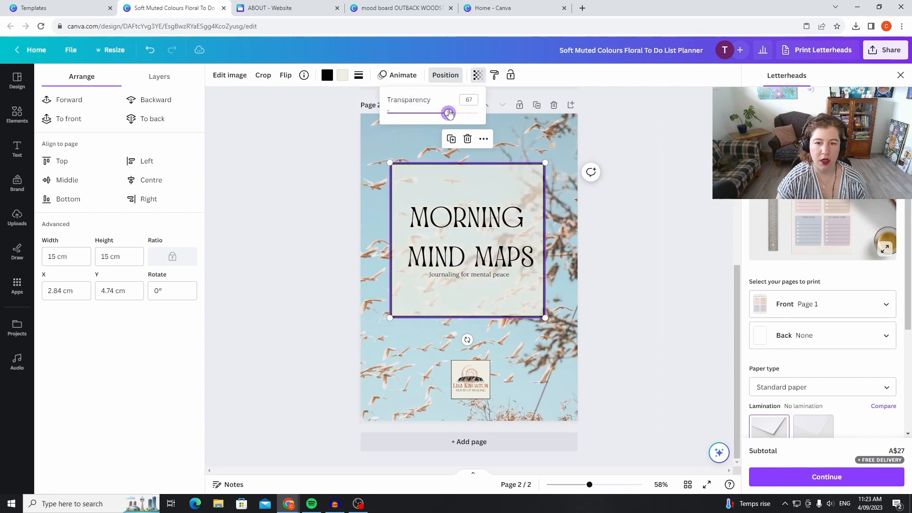
left_click(700, 195)
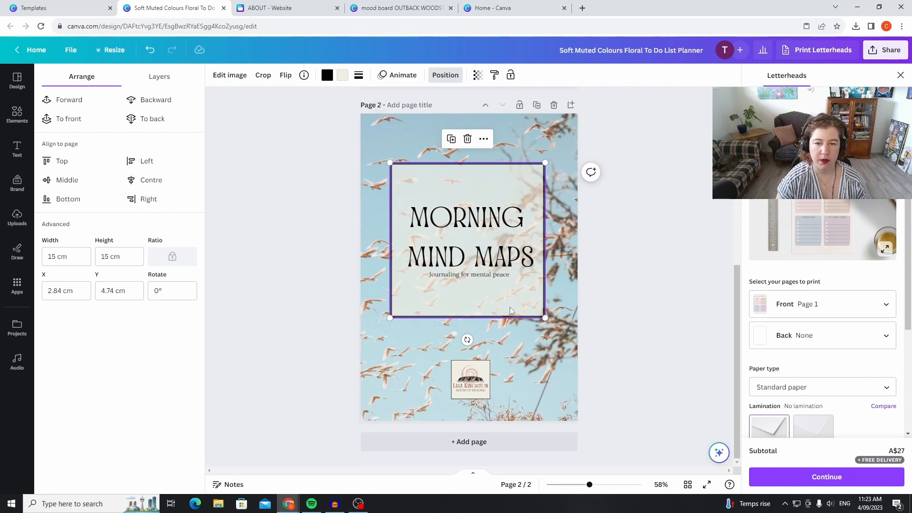
Centre the cream square horizontally on the page and reposition the heading and subheading within it, leaving the subheading just below the heading.
left_click(477, 271)
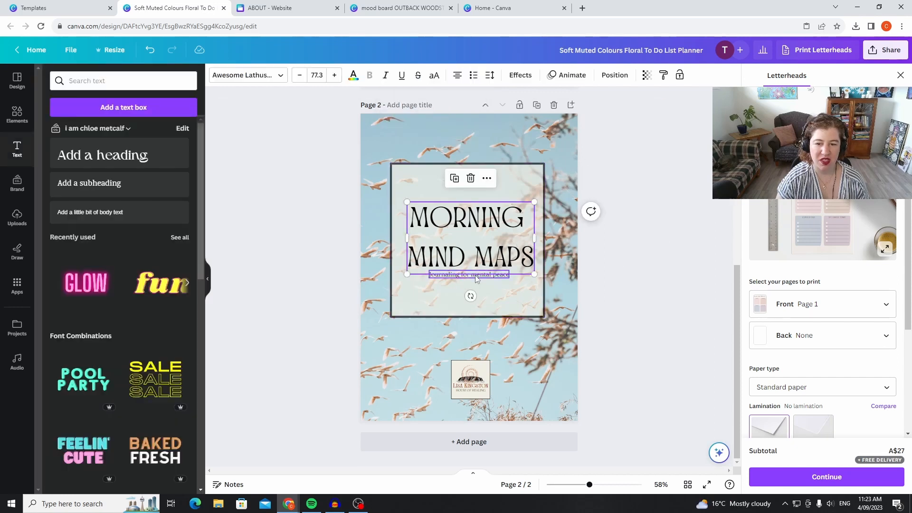
left_click_drag(475, 275, 467, 292)
left_click_drag(497, 175, 508, 166)
left_click_drag(506, 212, 506, 201)
left_click_drag(488, 292, 494, 277)
left_click_drag(497, 257, 498, 265)
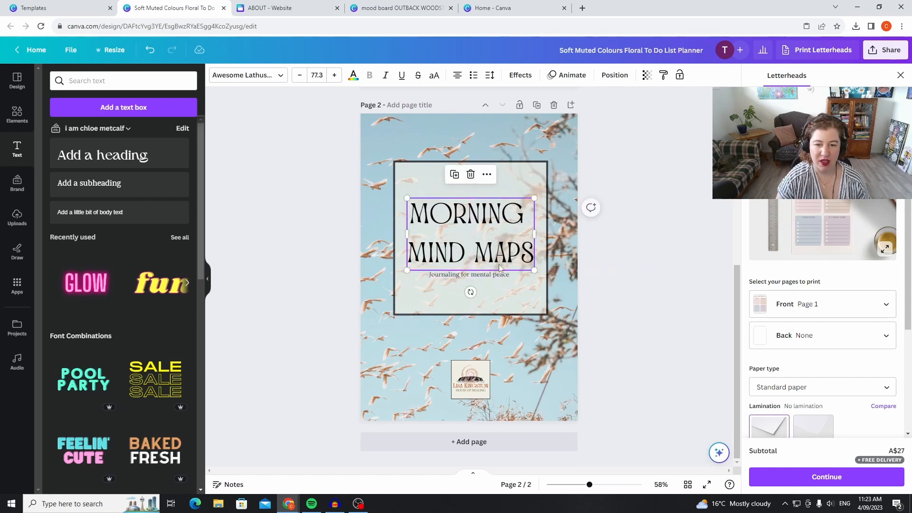
Enlarge the subheading to size 37, trying the Vintage Moon font before setting it in Frunchy Sage.
left_click(501, 278)
left_click(254, 77)
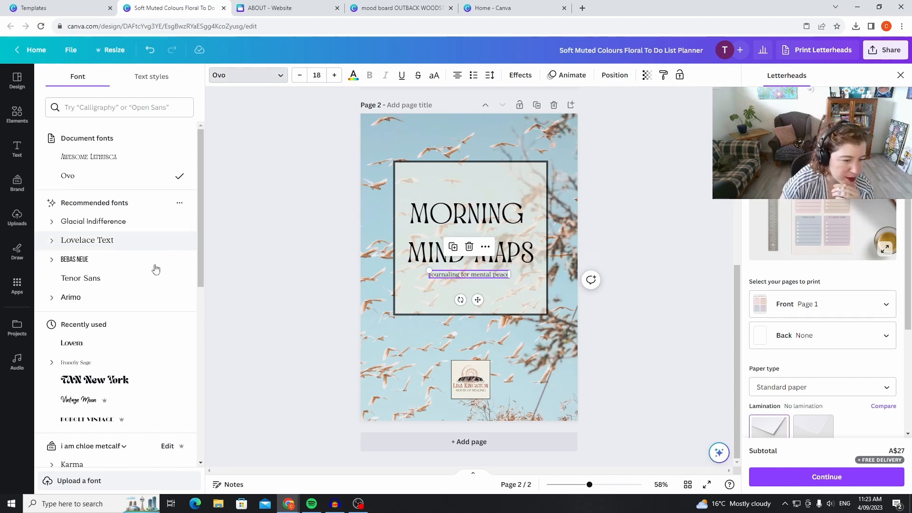
left_click(94, 403)
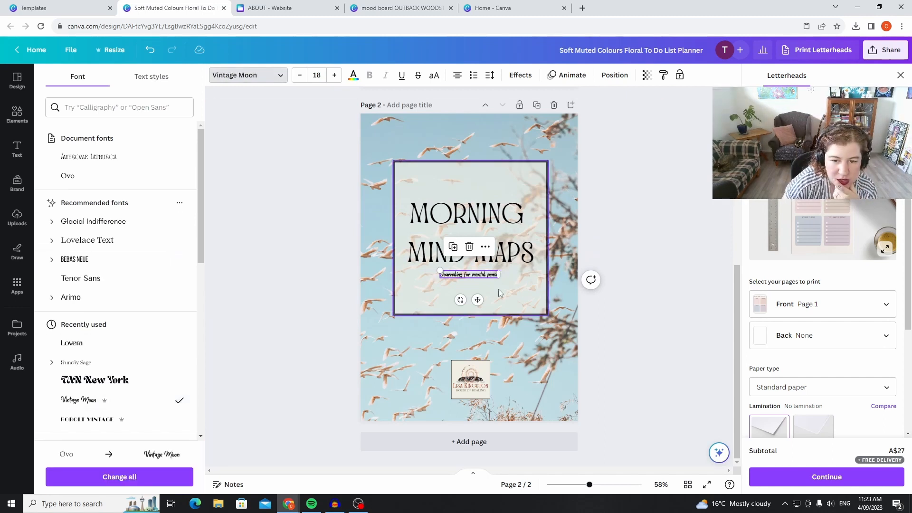
left_click(336, 75)
left_click(335, 75)
left_click(336, 75)
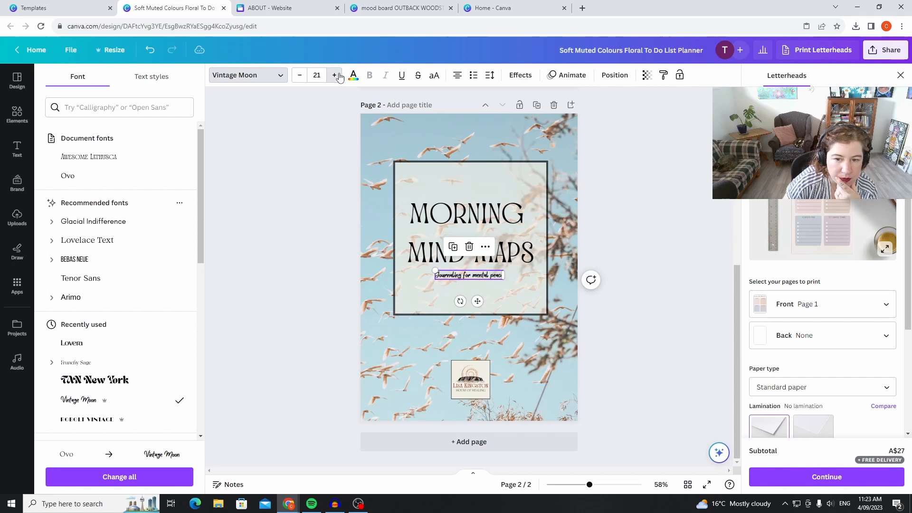
left_click(335, 75)
left_click(336, 75)
left_click(336, 75)
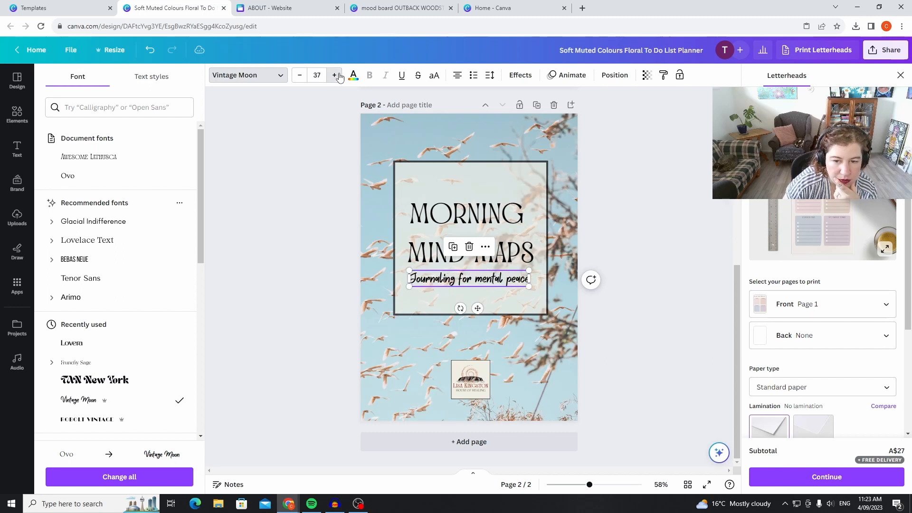
scroll(138, 375, "down", 5)
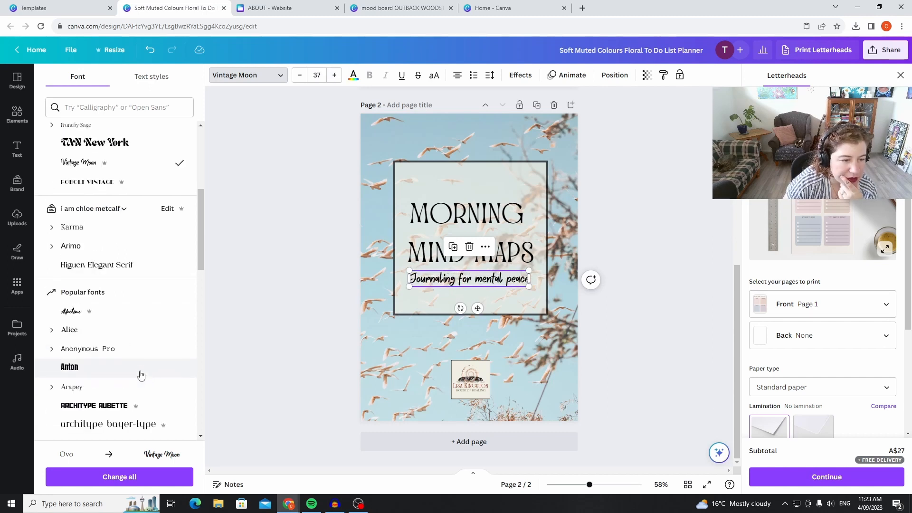
left_click(98, 126)
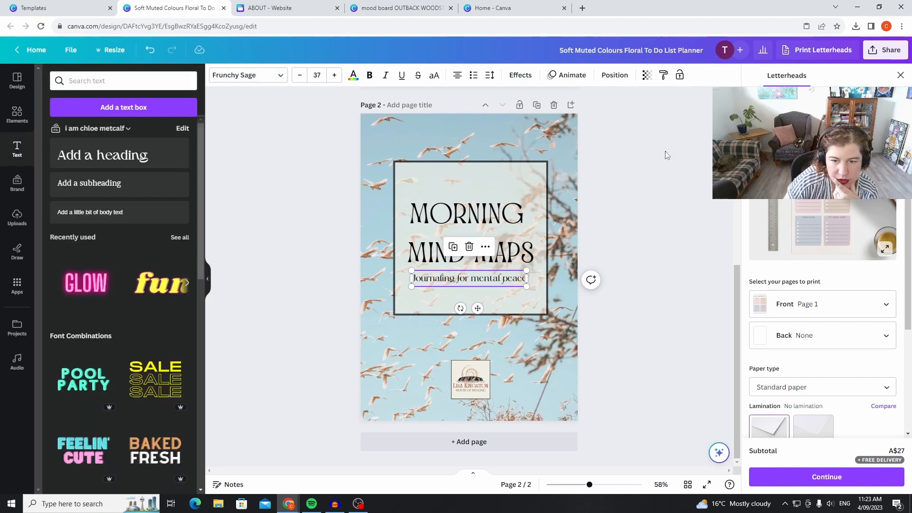
Change the font of the MORNING MIND MAPS heading to Shrikhand.
left_click(520, 232)
left_click(252, 82)
scroll(200, 379, "down", 5)
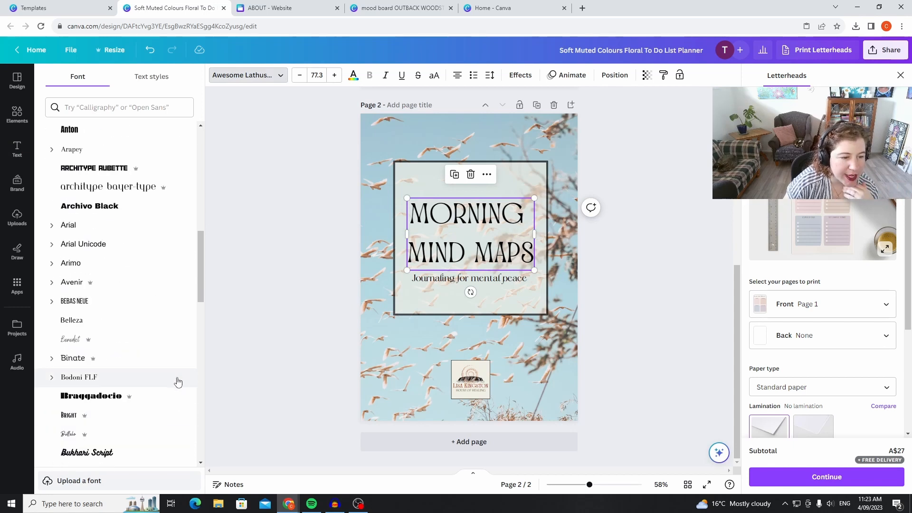
scroll(165, 375, "down", 3)
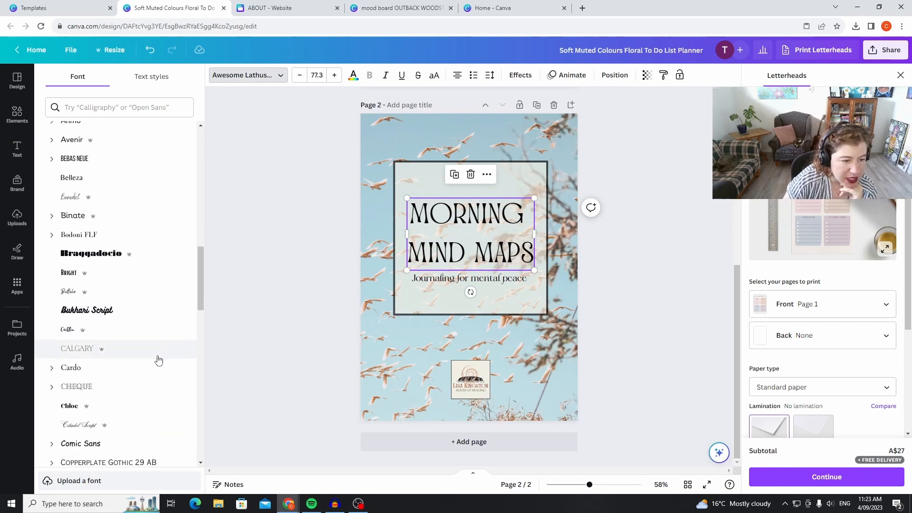
scroll(166, 368, "down", 4)
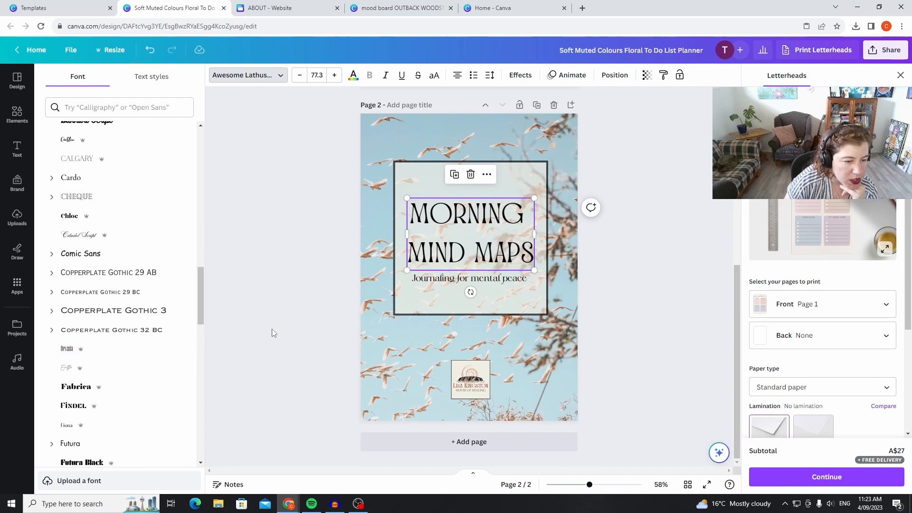
scroll(180, 391, "down", 3)
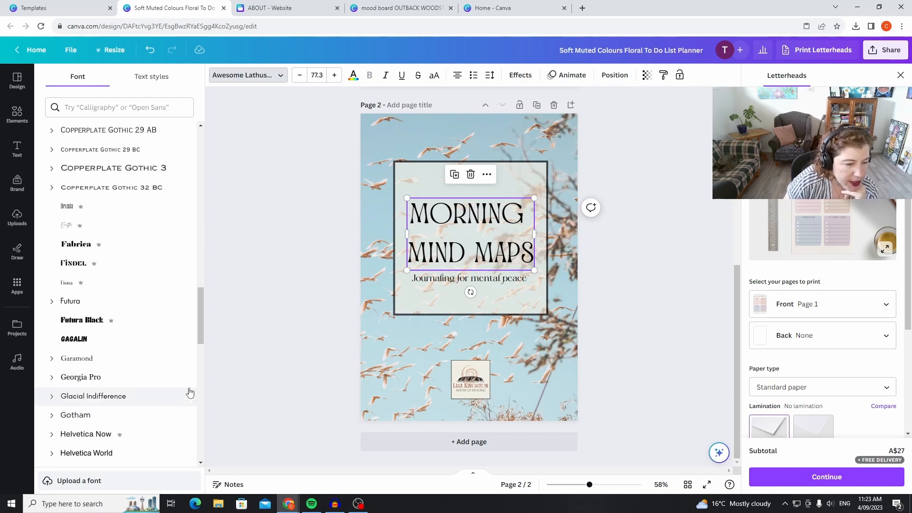
scroll(157, 380, "down", 3)
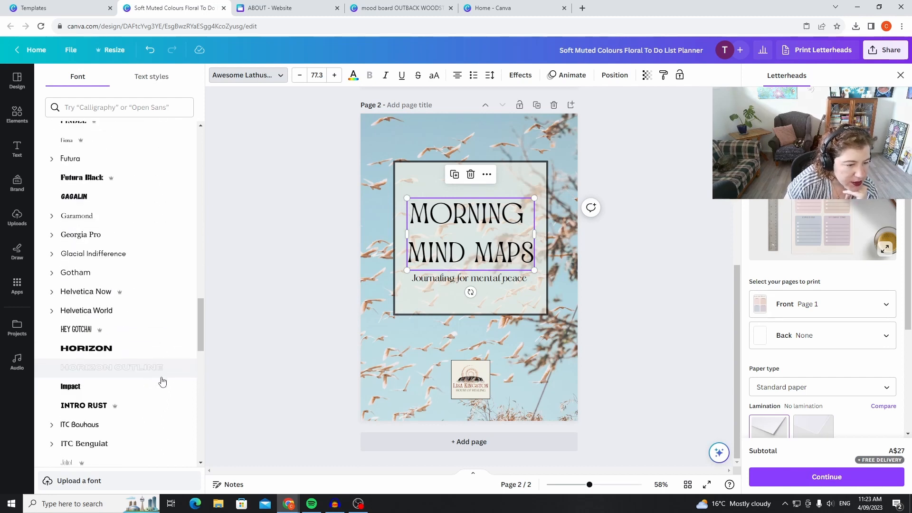
scroll(169, 383, "down", 5)
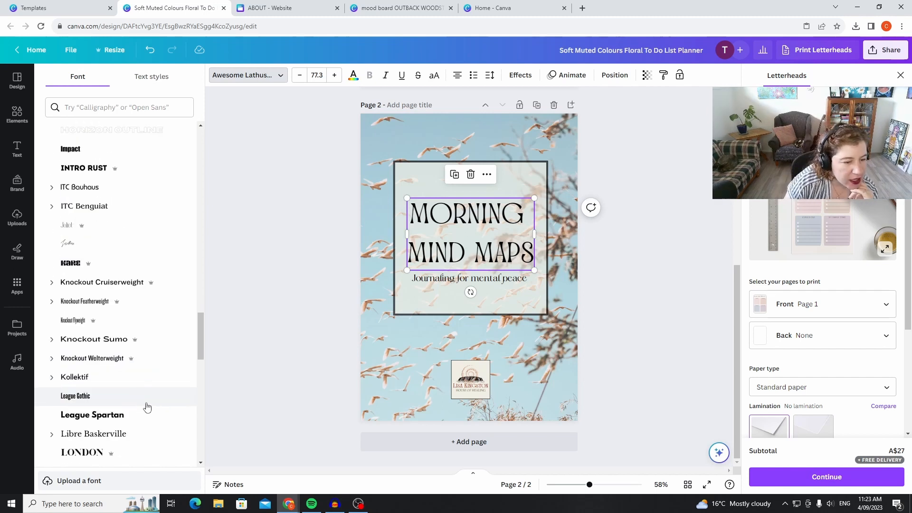
scroll(142, 332, "down", 2)
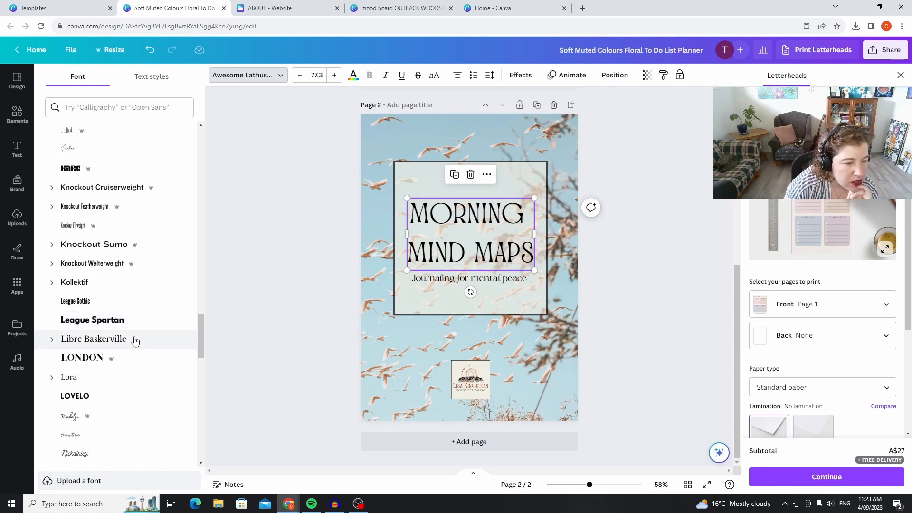
scroll(147, 361, "down", 4)
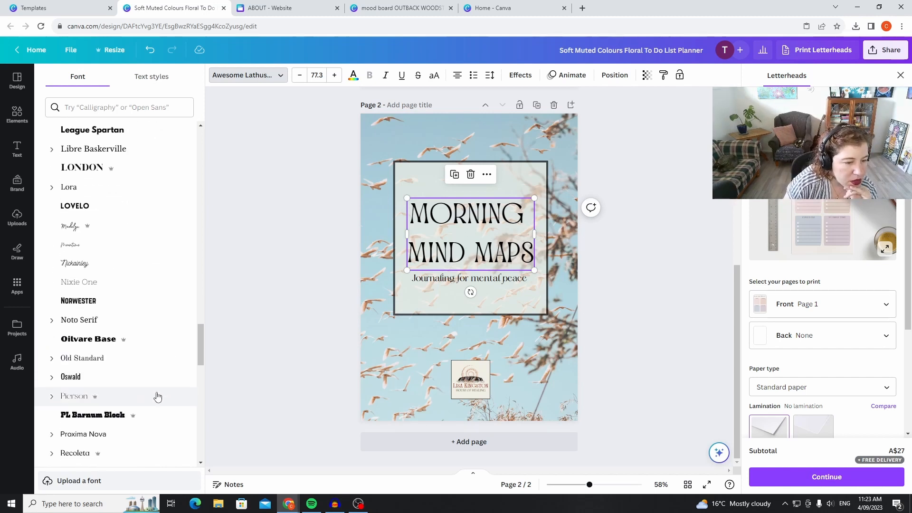
scroll(150, 409, "down", 5)
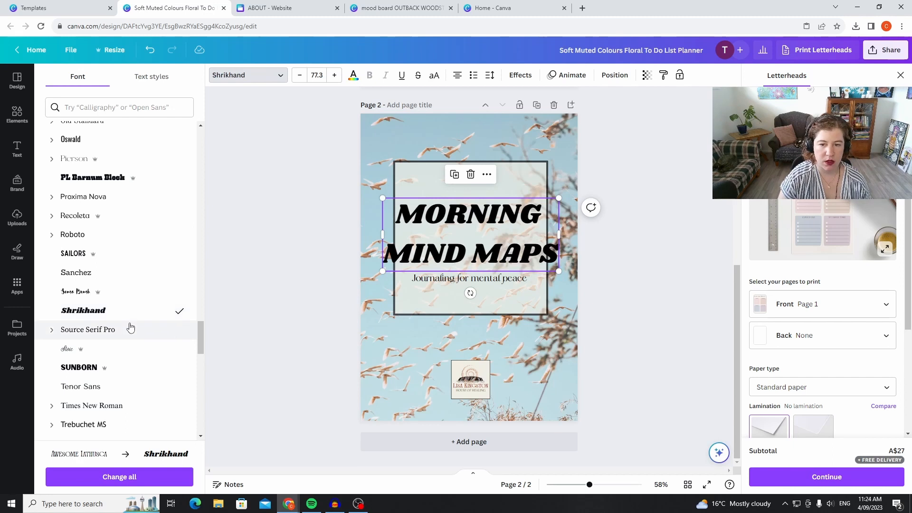
Try the Ahsing and Allrounder Monument fonts on the MORNING MIND MAPS heading.
scroll(126, 388, "down", 1)
scroll(126, 387, "down", 6)
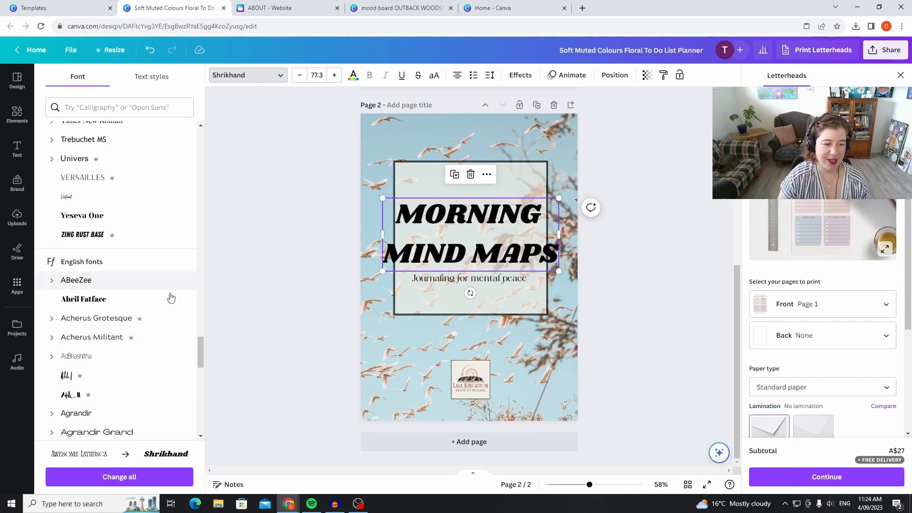
scroll(170, 356, "down", 8)
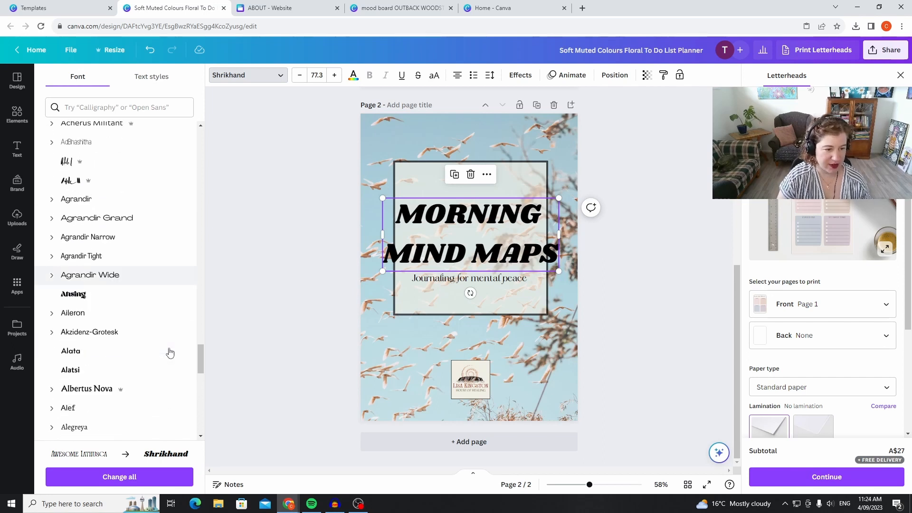
left_click(171, 128)
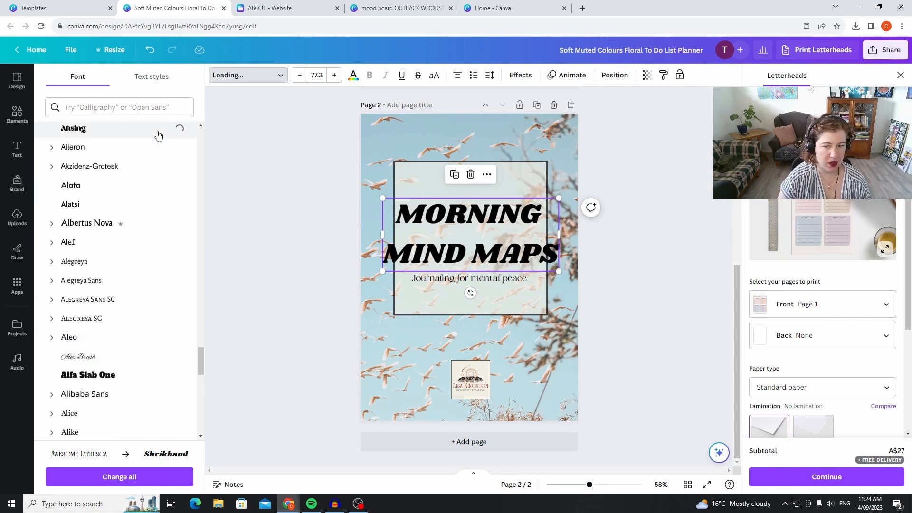
scroll(109, 345, "down", 10)
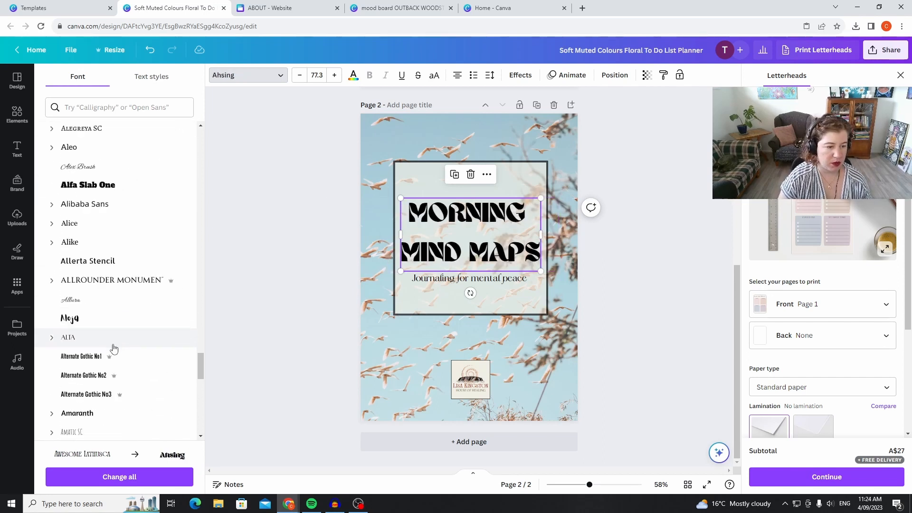
scroll(125, 285, "up", 2)
left_click(122, 223)
left_click(132, 191)
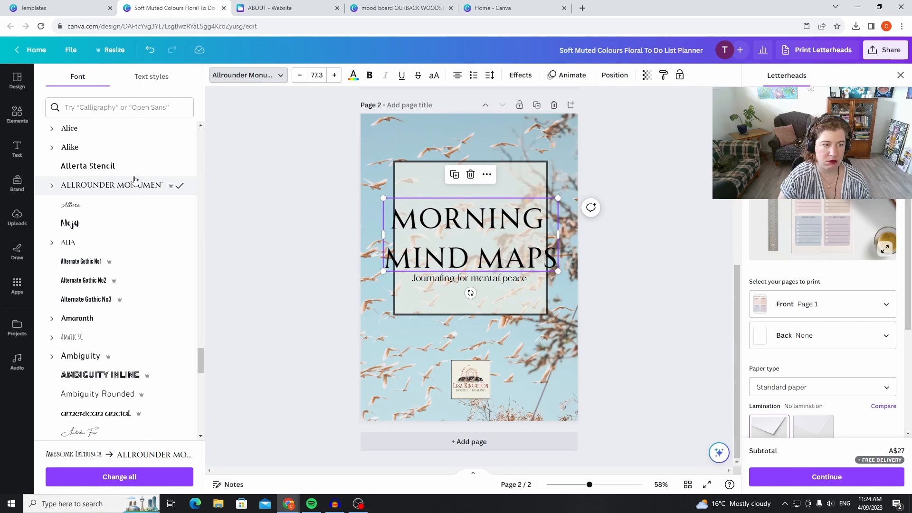
Try the Architype Albers, Architype Bayer-Type and Atteron fonts on the MORNING MIND MAPS heading.
scroll(137, 333, "down", 6)
scroll(141, 355, "down", 4)
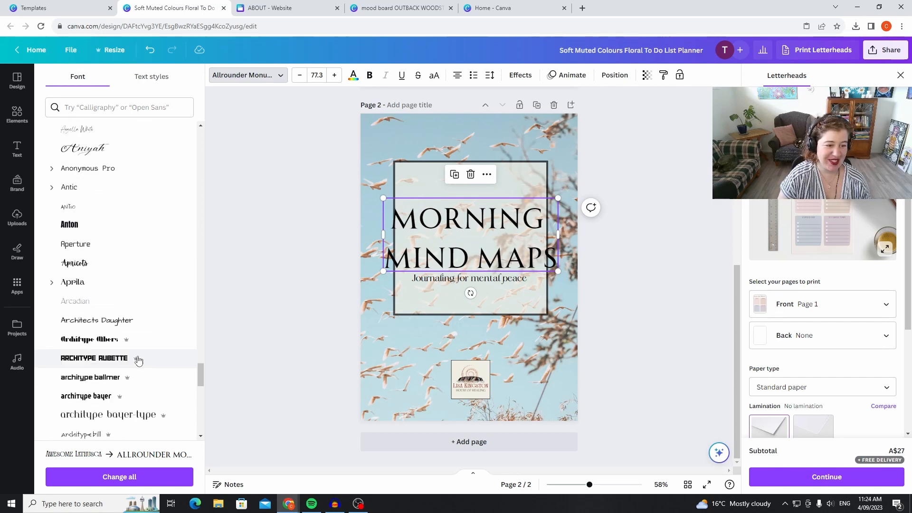
scroll(137, 359, "down", 5)
left_click(179, 167)
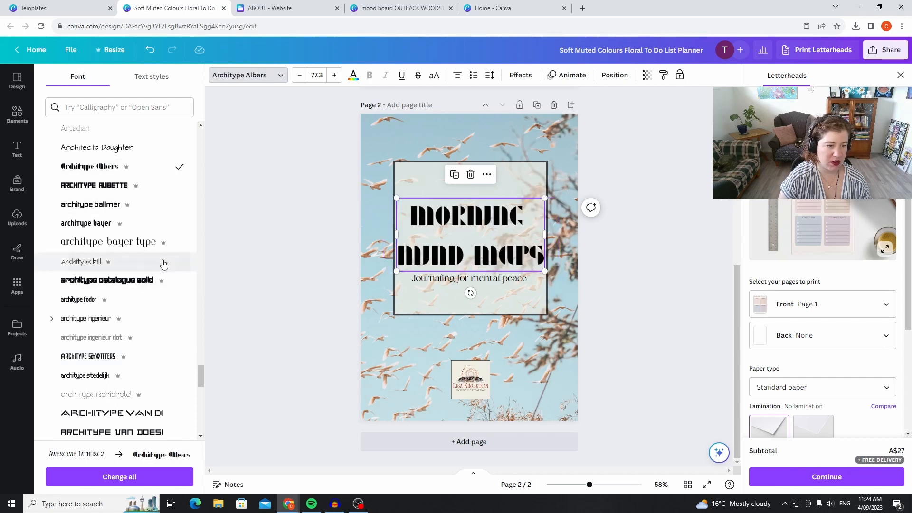
scroll(142, 381, "down", 1)
left_click(171, 194)
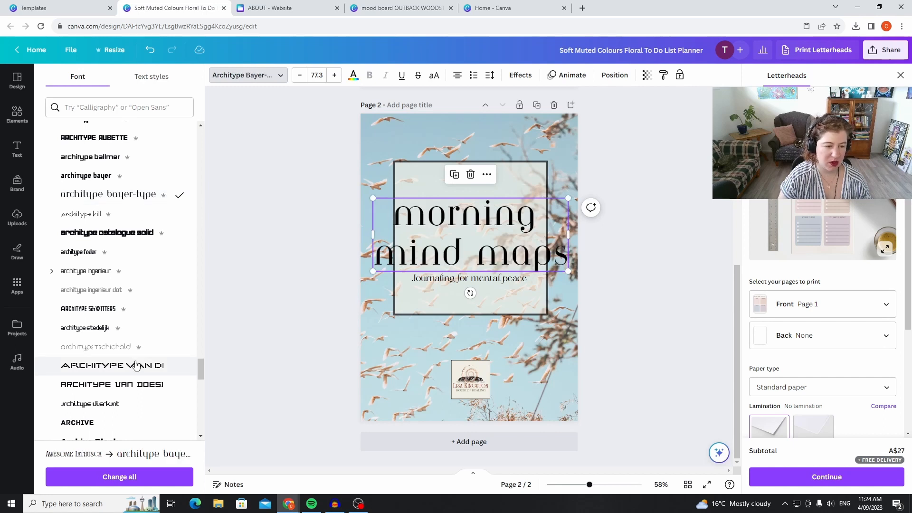
scroll(136, 365, "down", 8)
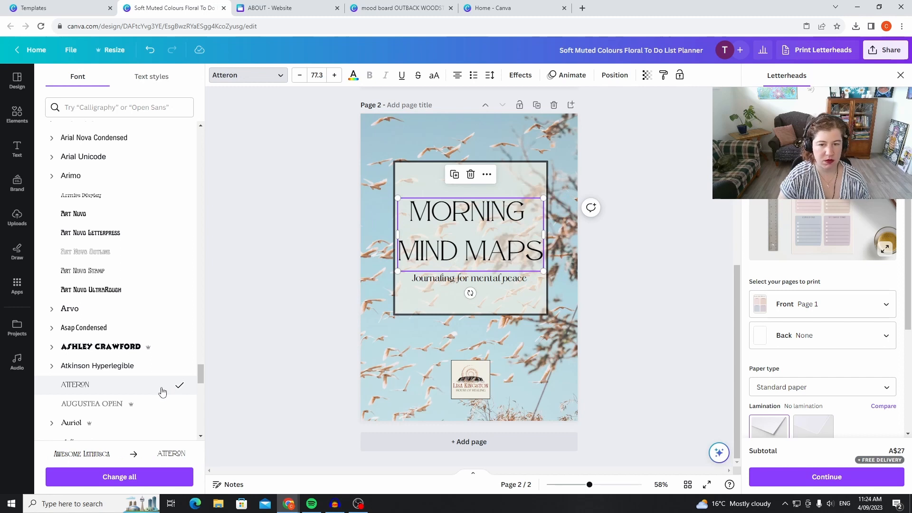
Try the Berkshire Swash and Bisdak fonts on the MORNING MIND MAPS heading.
scroll(162, 391, "down", 5)
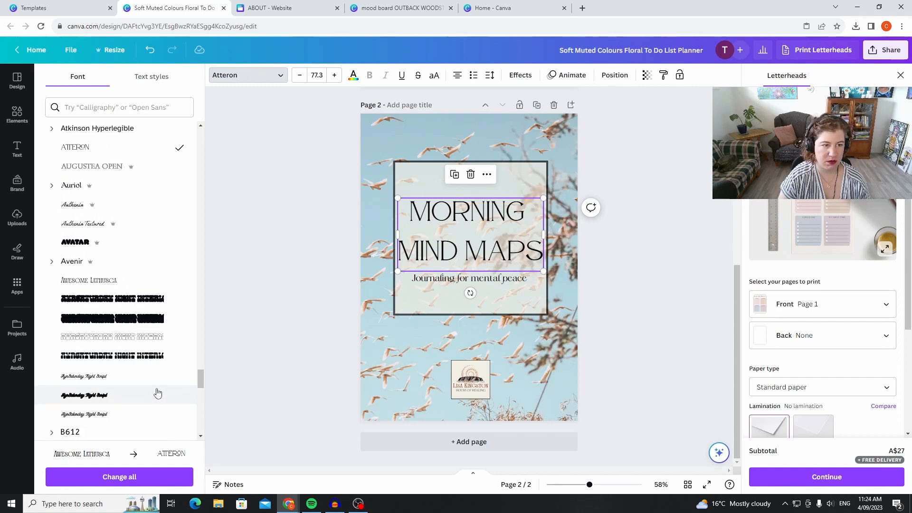
scroll(157, 393, "down", 6)
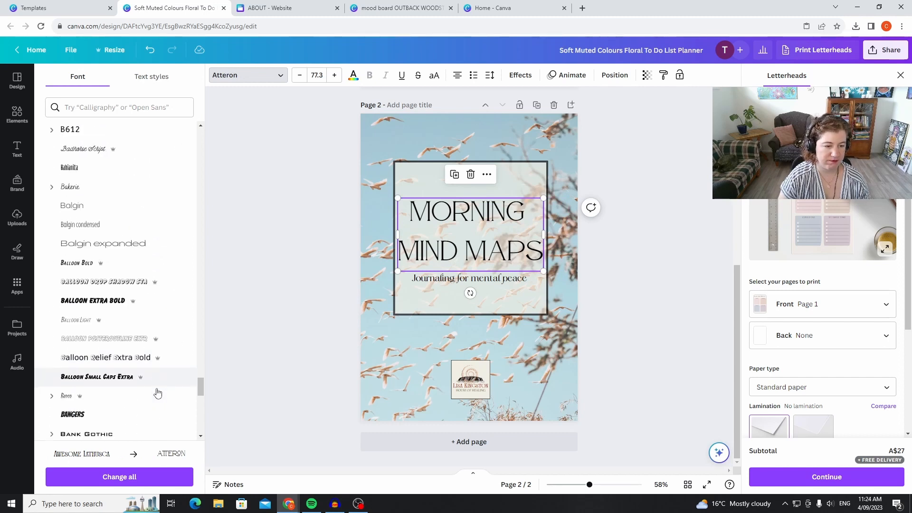
scroll(158, 393, "down", 3)
scroll(158, 393, "down", 5)
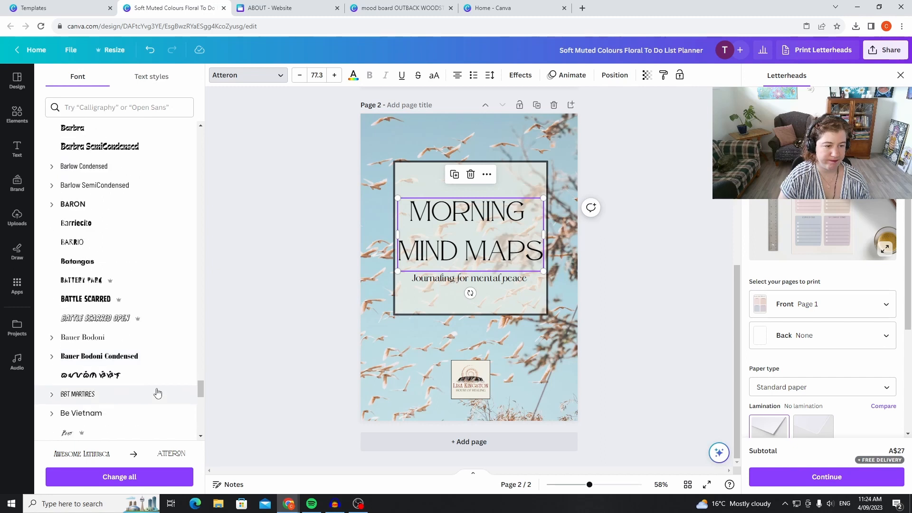
scroll(157, 393, "down", 5)
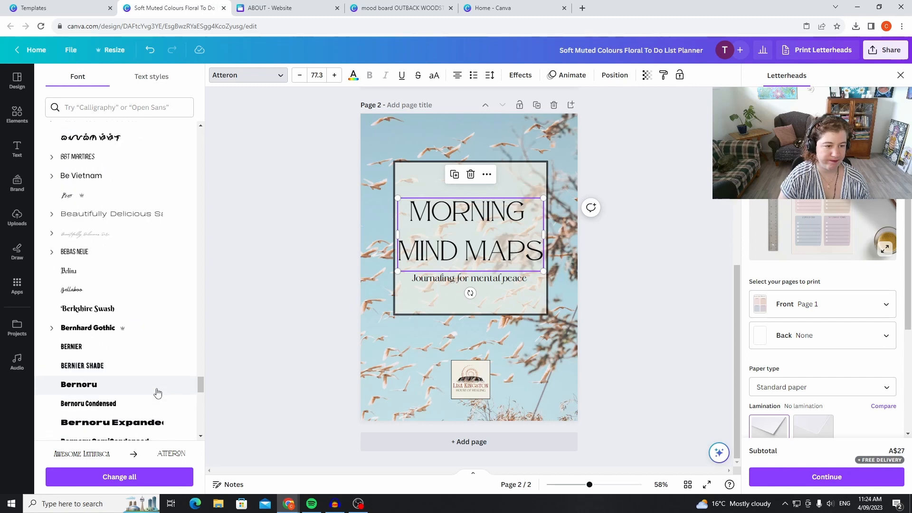
left_click(117, 310)
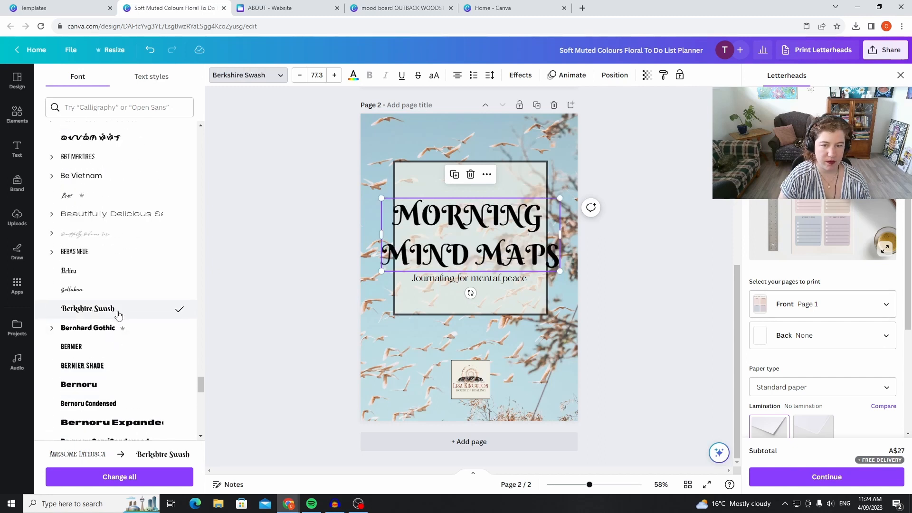
scroll(139, 366, "down", 4)
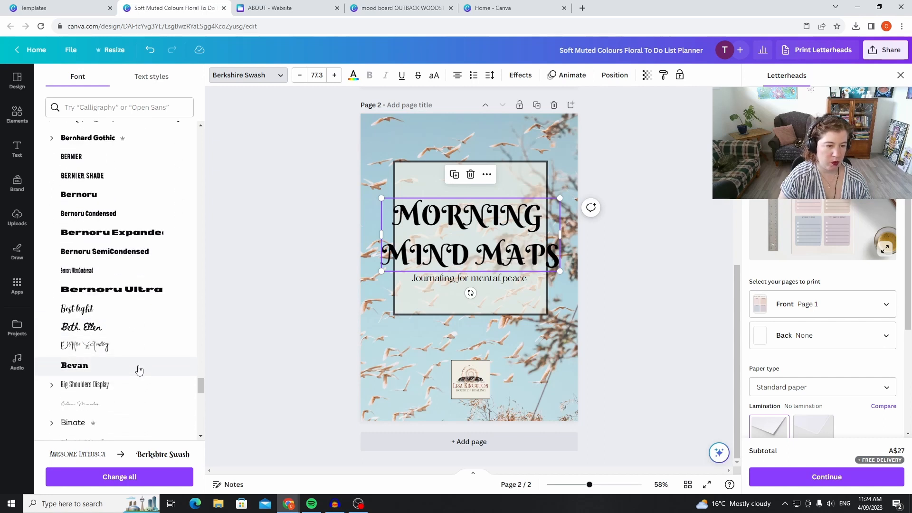
scroll(139, 370, "down", 3)
left_click(137, 321)
Try the Brasika font before setting the heading in Boston Angel, and move the heading slightly up within the cream square.
scroll(145, 380, "down", 3)
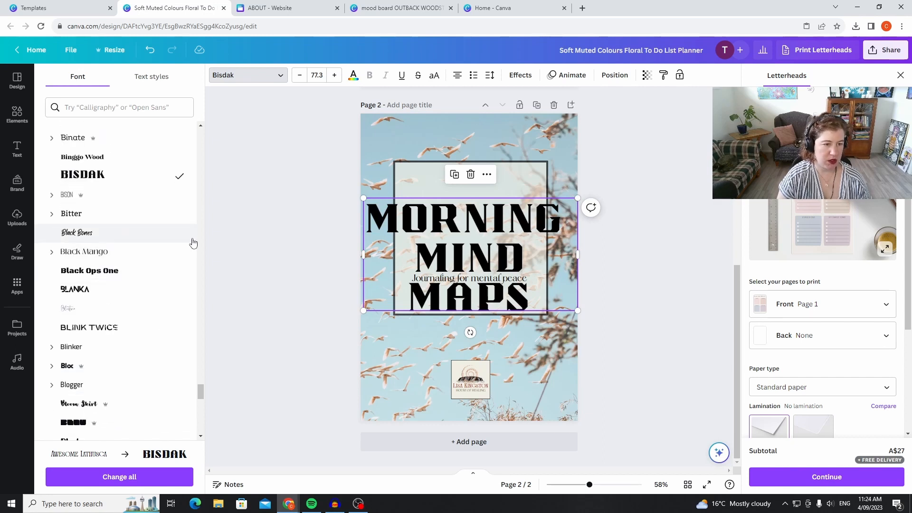
scroll(143, 365, "down", 10)
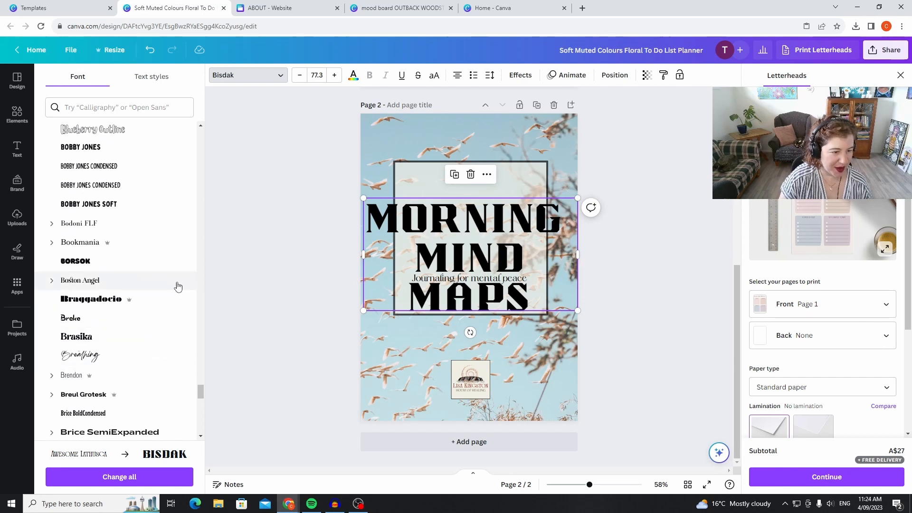
left_click(163, 341)
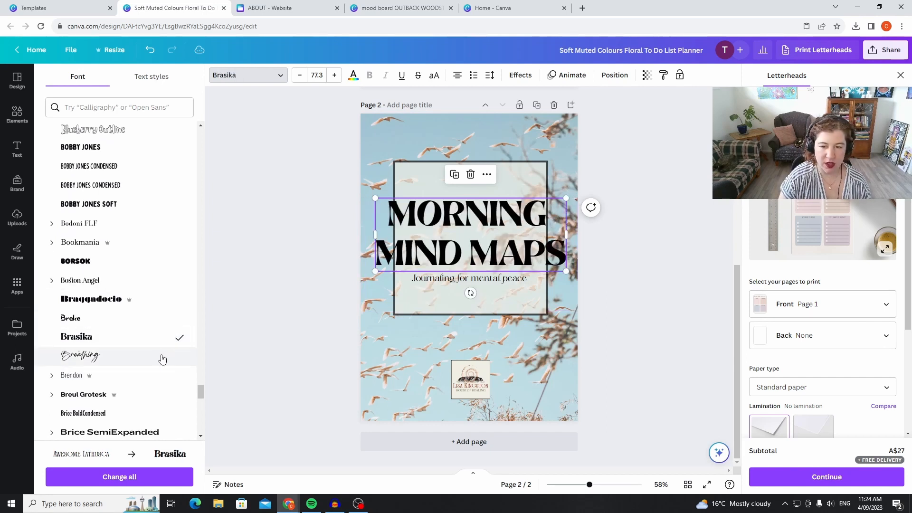
left_click(122, 281)
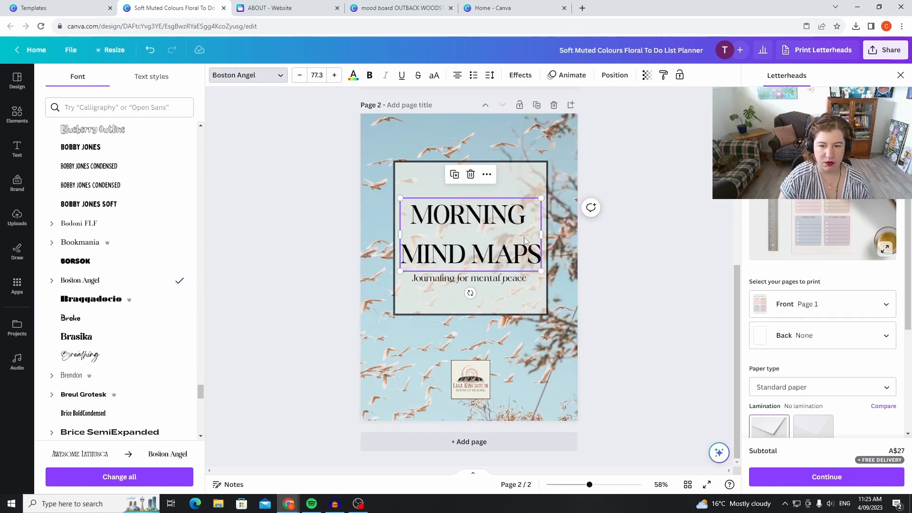
left_click_drag(480, 244, 480, 237)
left_click(660, 239)
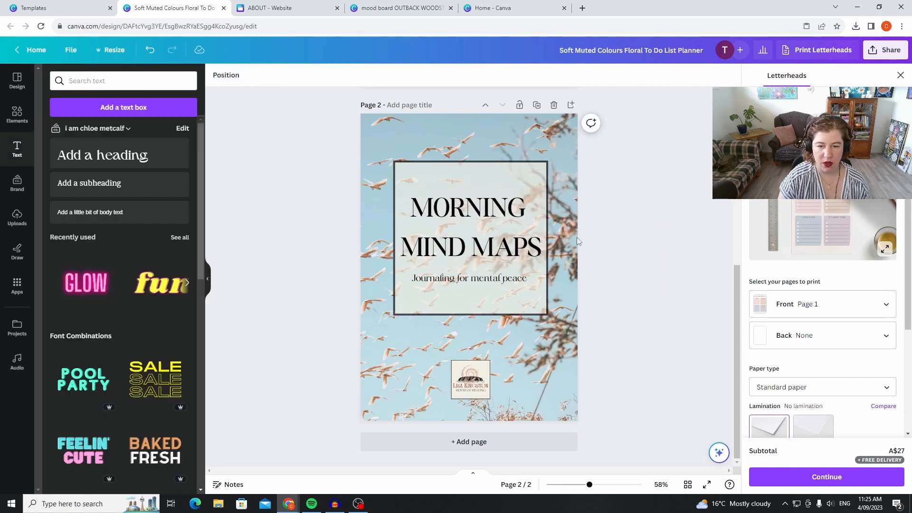
left_click(524, 220)
left_click(524, 219)
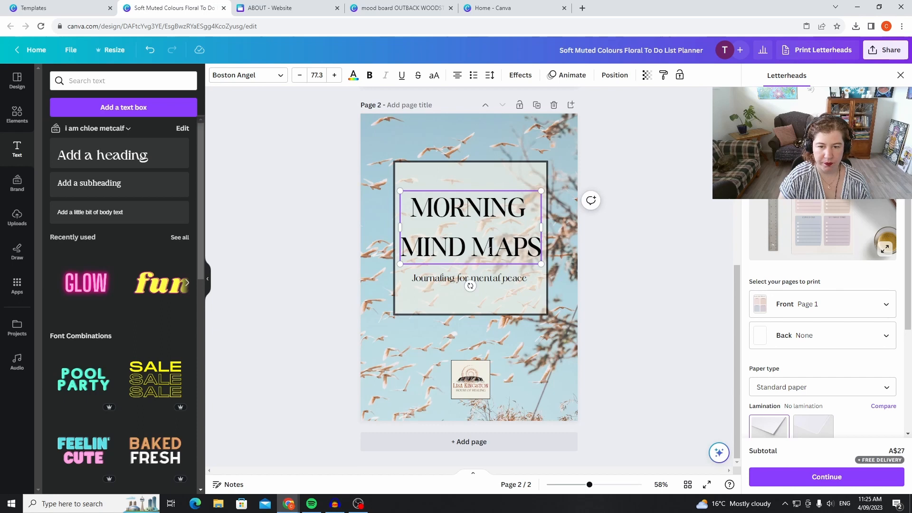
left_click_drag(538, 249, 408, 252)
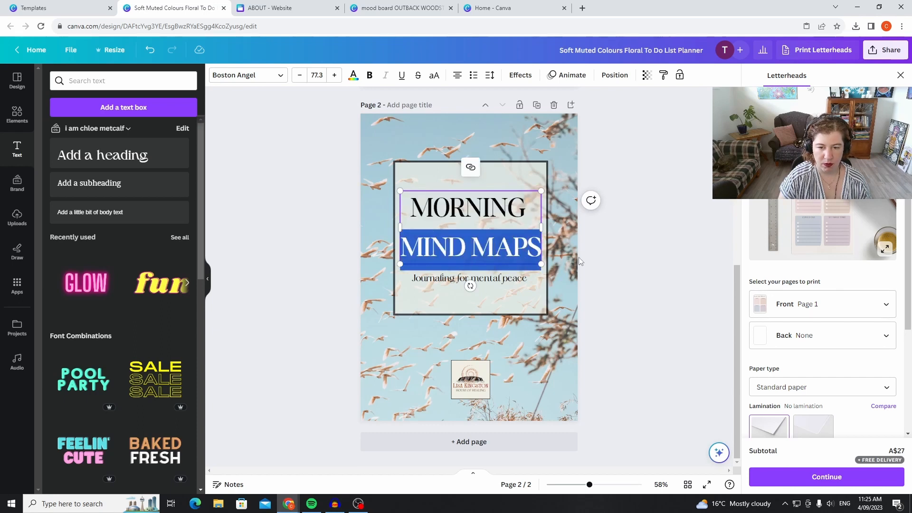
left_click(657, 261)
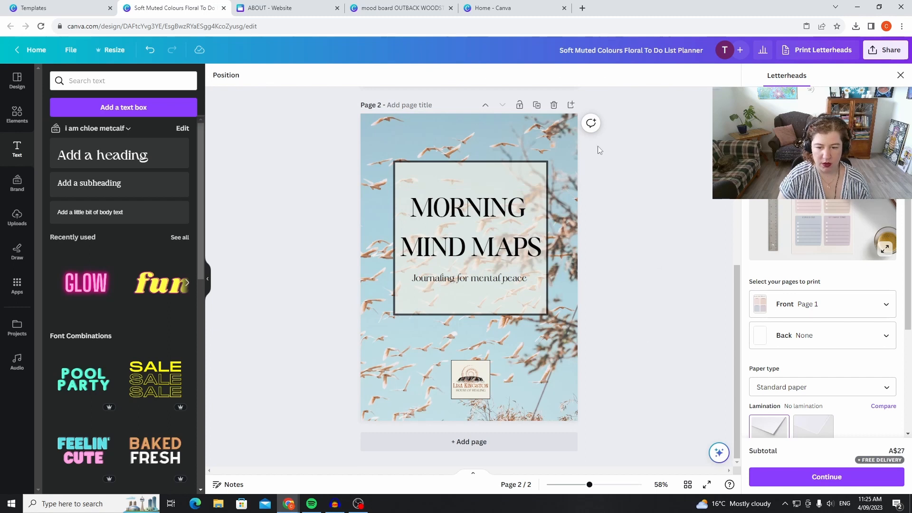
Move the MORNING MIND MAPS cover page ahead of the to-do list page so it is page 1.
left_click(485, 105)
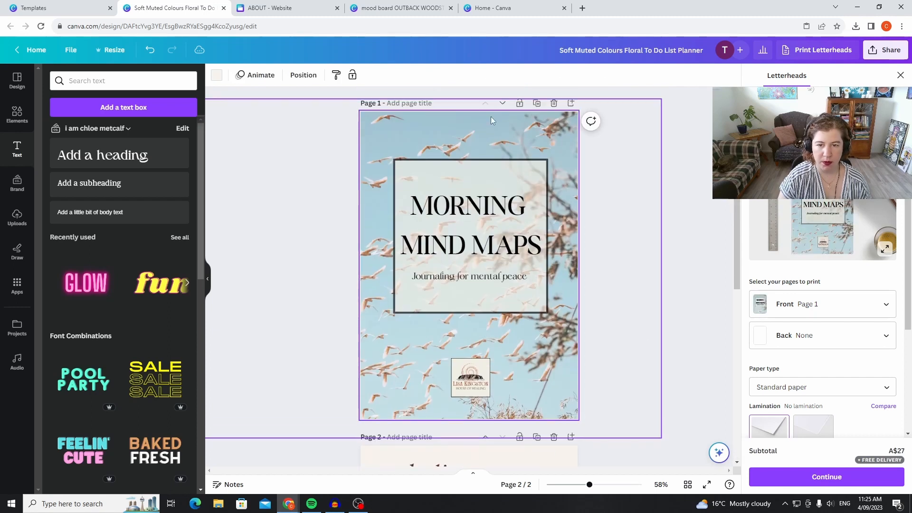
scroll(622, 291, "down", 6)
scroll(614, 289, "up", 5)
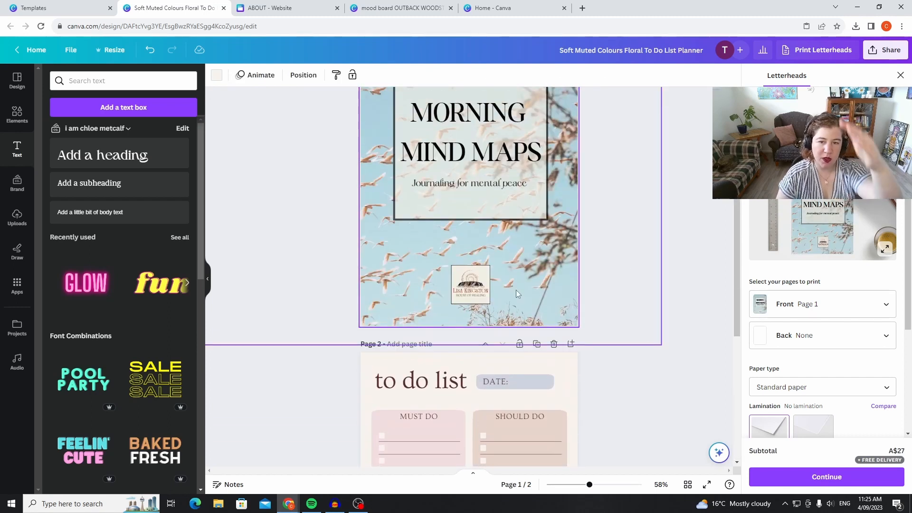
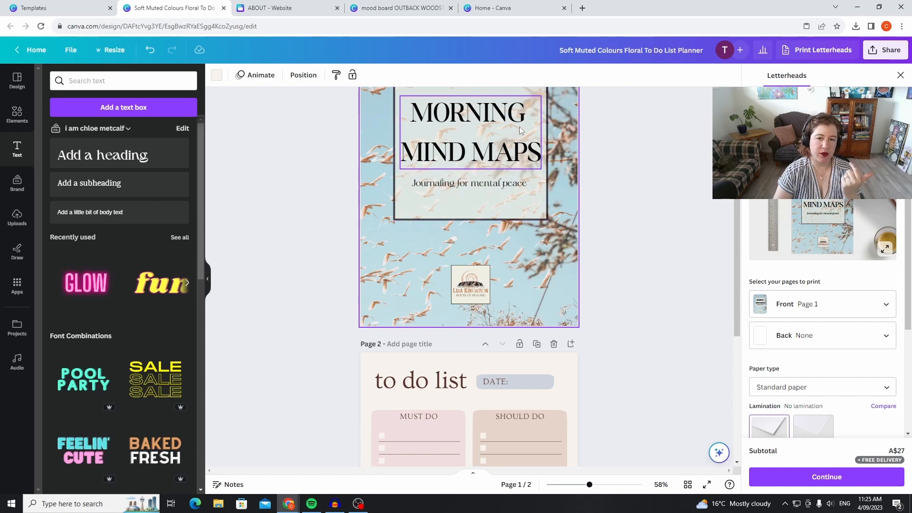
Try the olive #564d23 on the DATE bar of the to-do list page, ending back on its pale blue-grey.
scroll(578, 315, "down", 1)
scroll(578, 315, "down", 1)
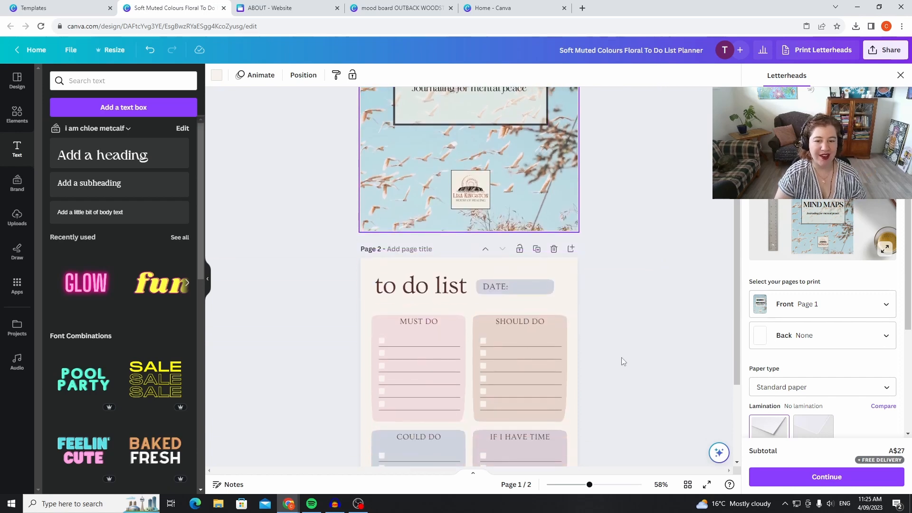
left_click(475, 267)
left_click(551, 292)
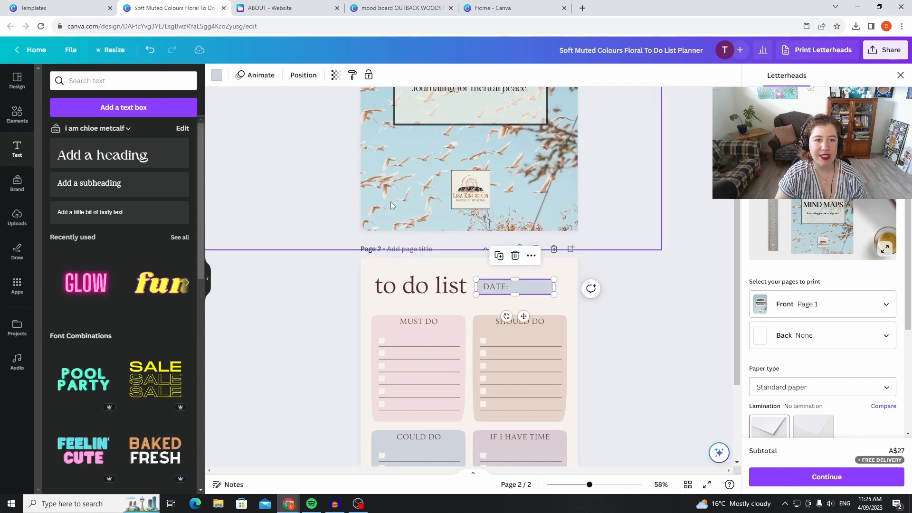
left_click(216, 76)
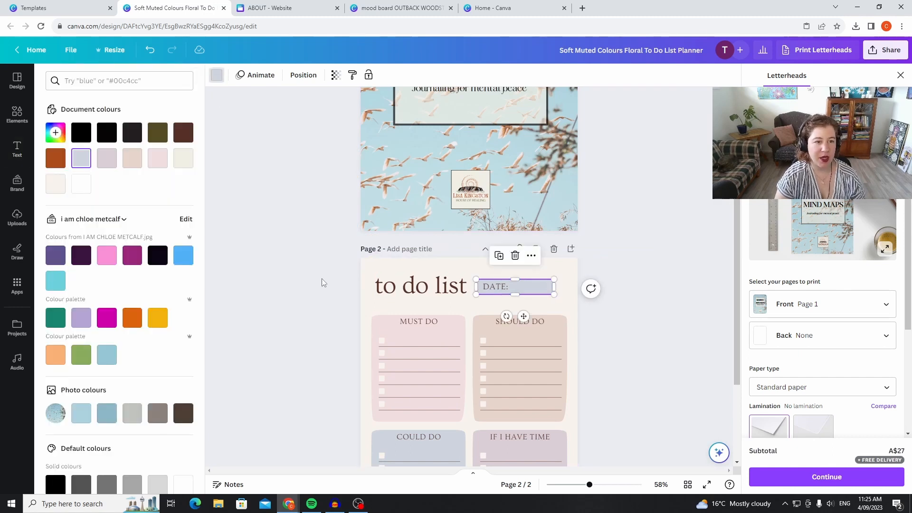
left_click(159, 140)
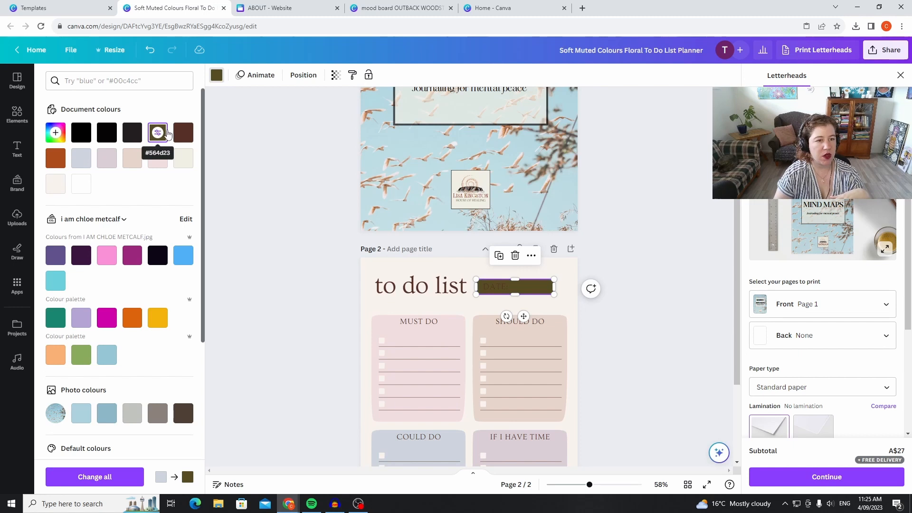
left_click(81, 157)
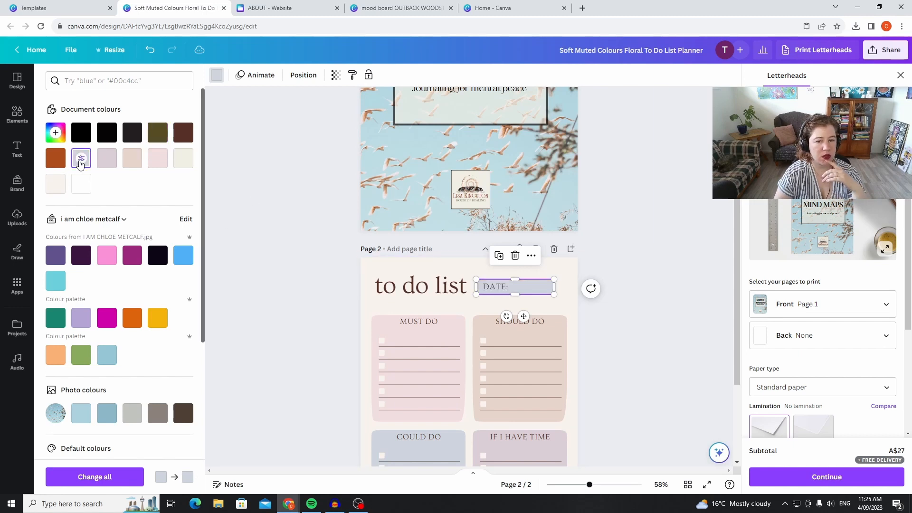
Recolour the MUST DO box olive #564d23 and set its transparency to 44.
left_click(457, 324)
left_click(455, 329)
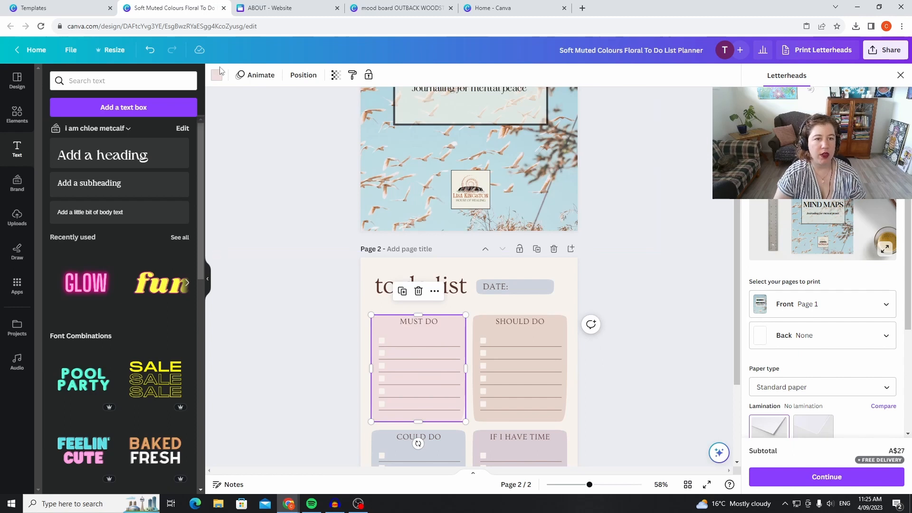
left_click(216, 74)
left_click(157, 132)
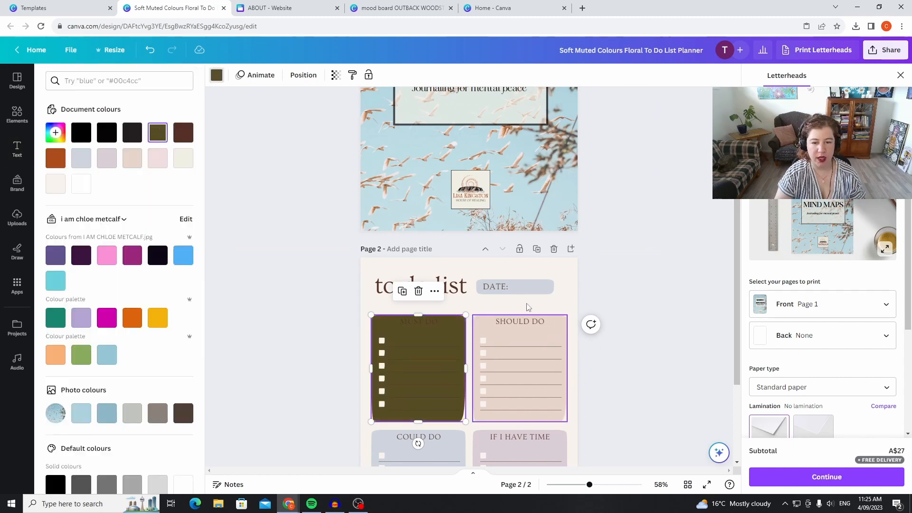
left_click(334, 76)
left_click_drag(336, 121, 288, 122)
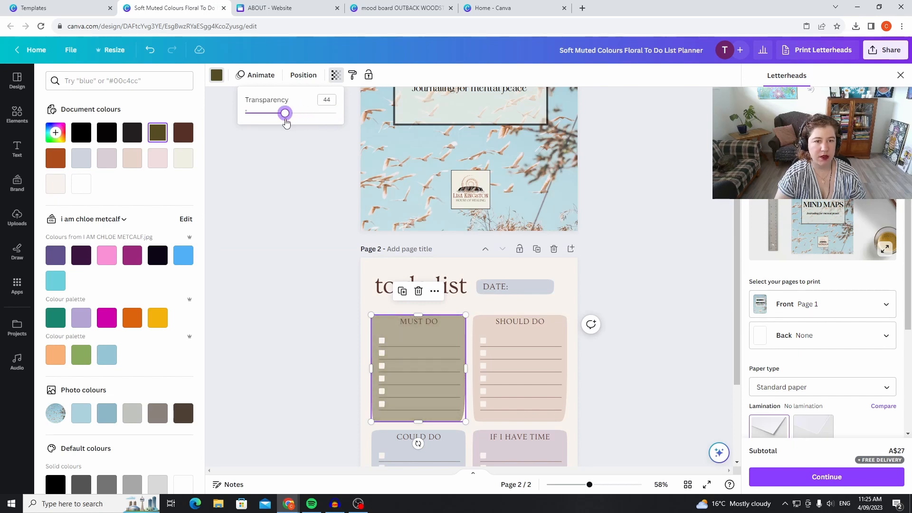
Recolour the SHOULD DO box with the rust orange document colour and set its transparency to 39.
left_click(544, 342)
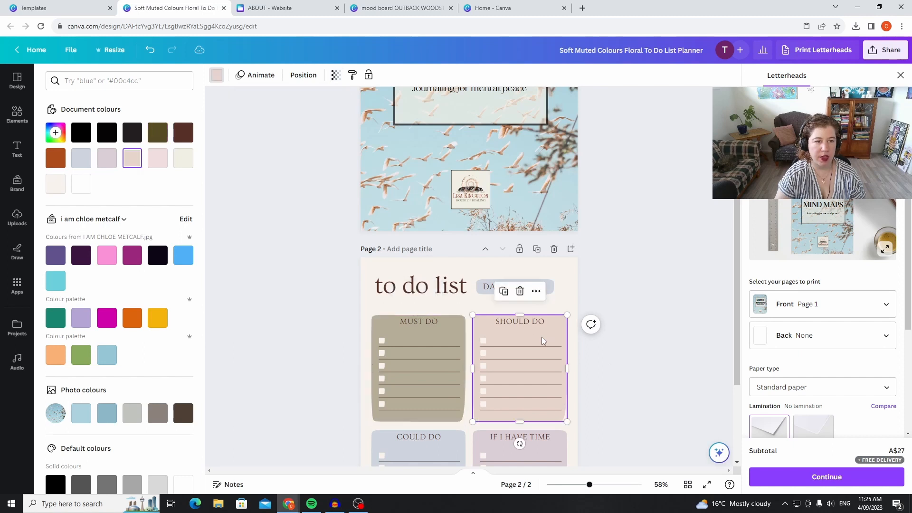
left_click(55, 158)
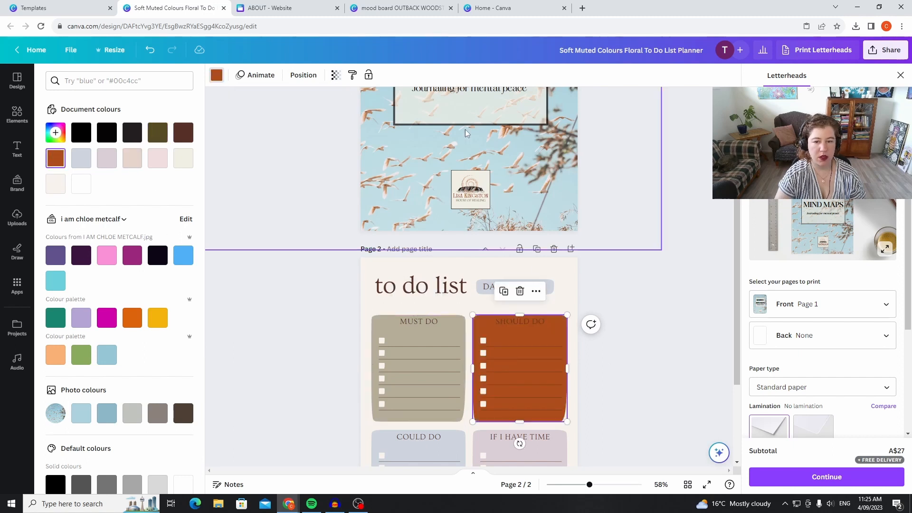
left_click(334, 75)
left_click_drag(337, 116, 284, 127)
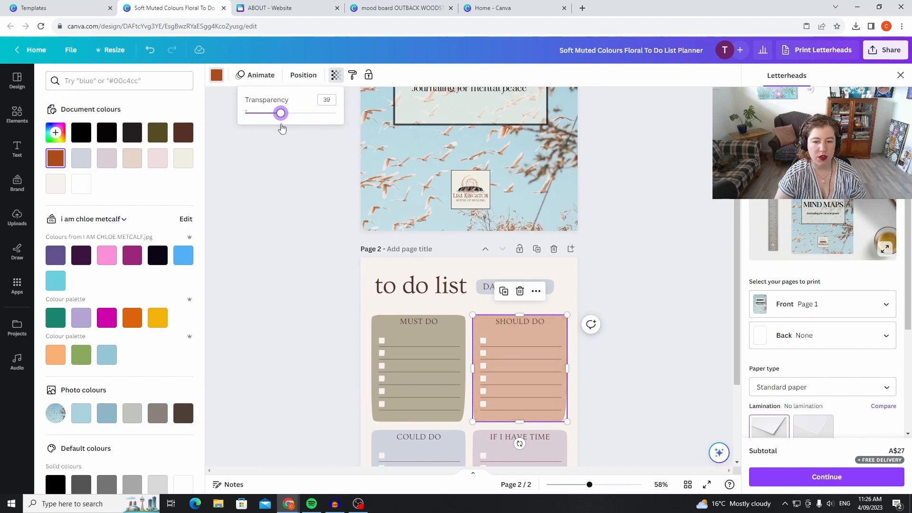
Recolour the COULD DO box with the rust orange document colour and set its transparency to 33.
scroll(506, 310, "down", 2)
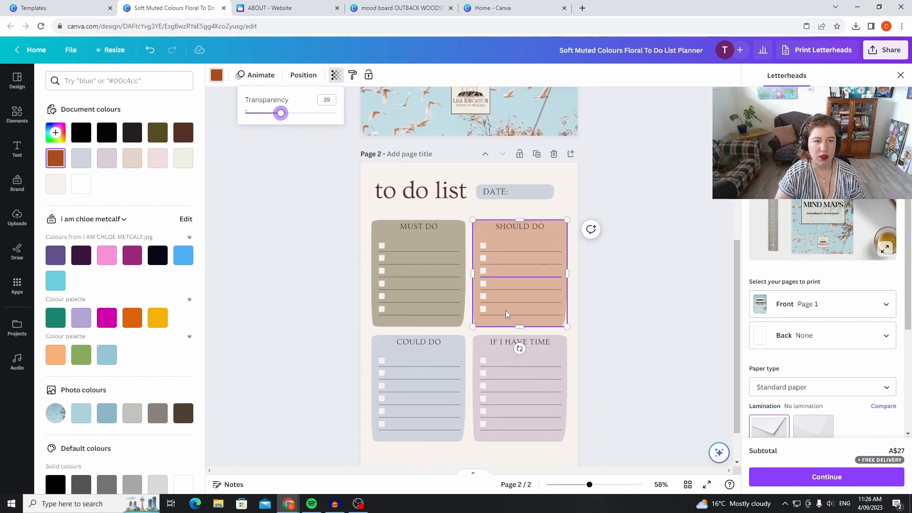
left_click(450, 355)
left_click(55, 157)
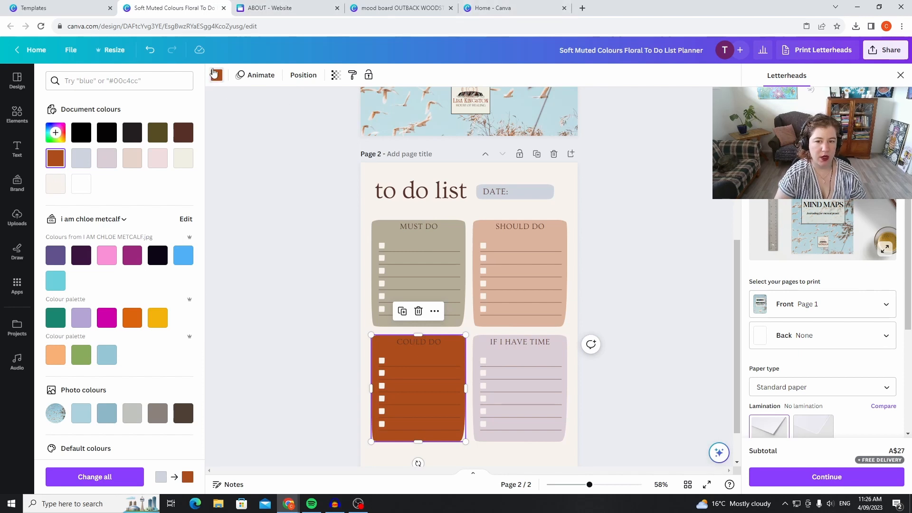
left_click(336, 76)
left_click_drag(336, 112, 276, 130)
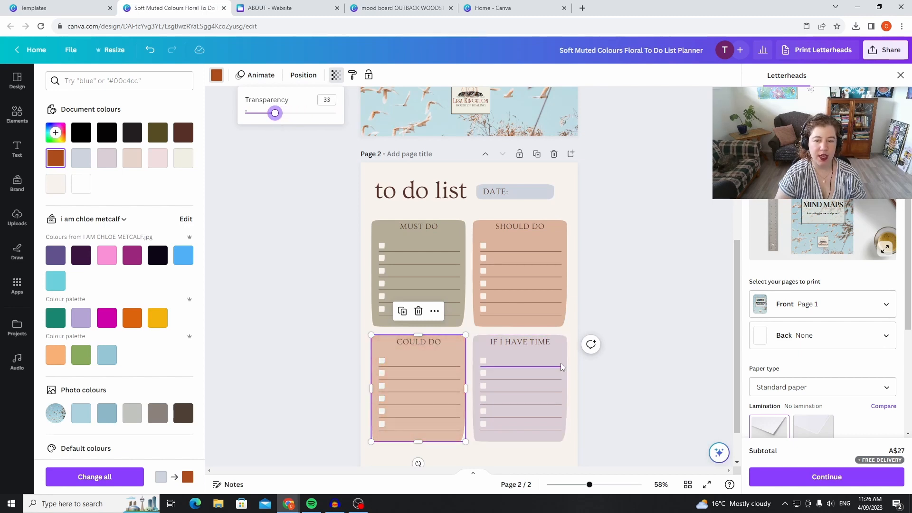
Recolour the IF I HAVE TIME box olive #564d23, set its transparency to 45 and deselect it.
left_click(561, 363)
left_click(561, 354)
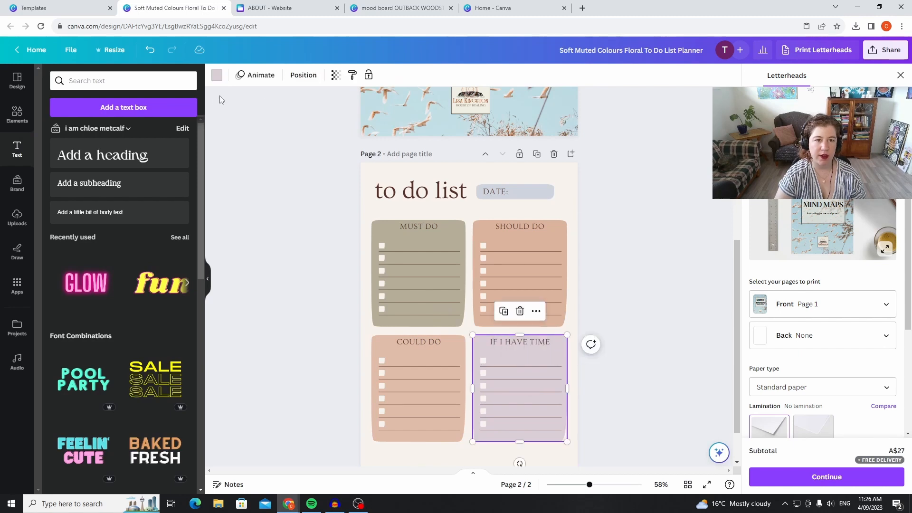
left_click(217, 76)
left_click(157, 132)
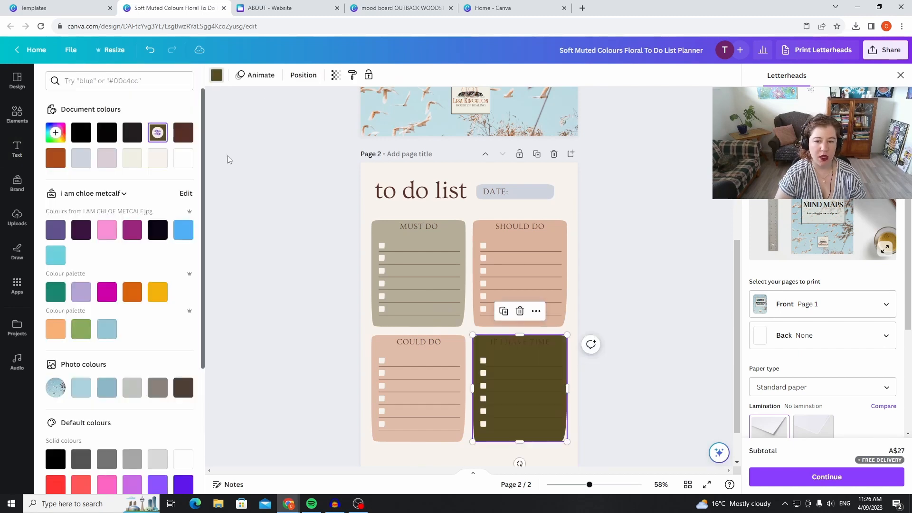
left_click(334, 76)
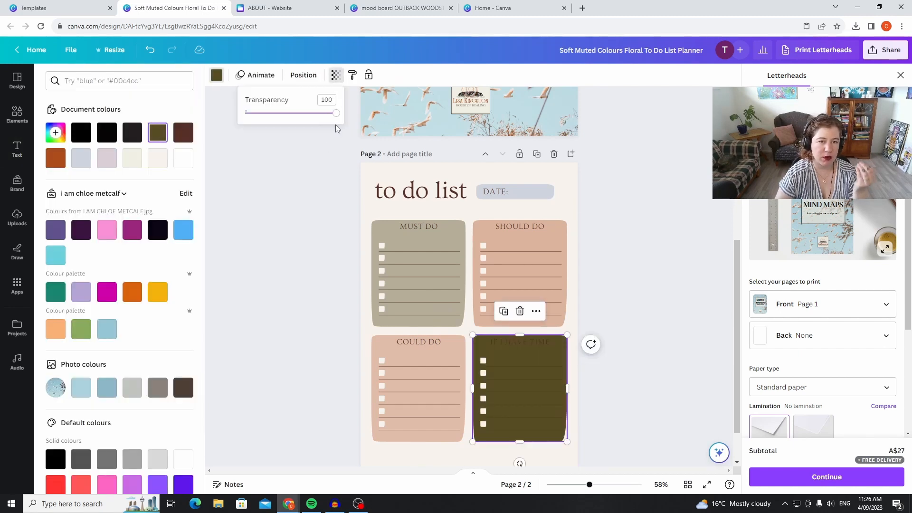
left_click_drag(336, 114, 287, 122)
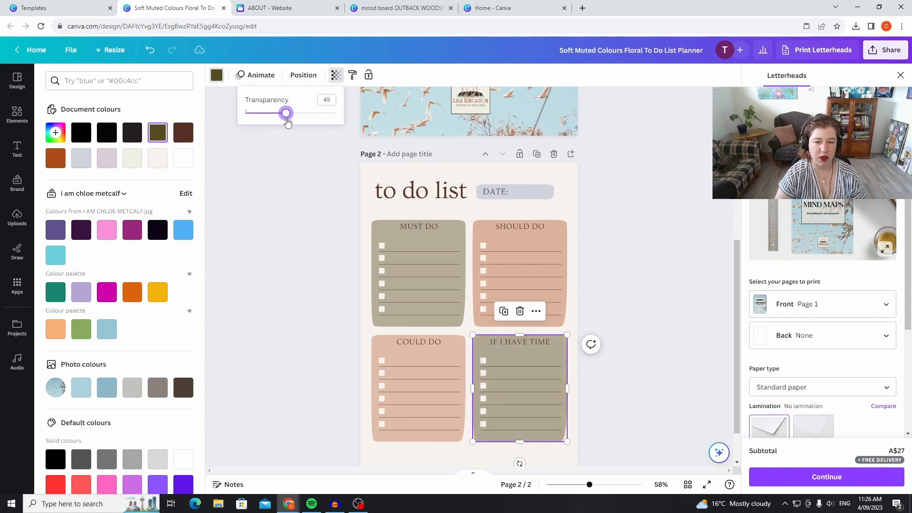
left_click(676, 246)
left_click(679, 271)
left_click(678, 277)
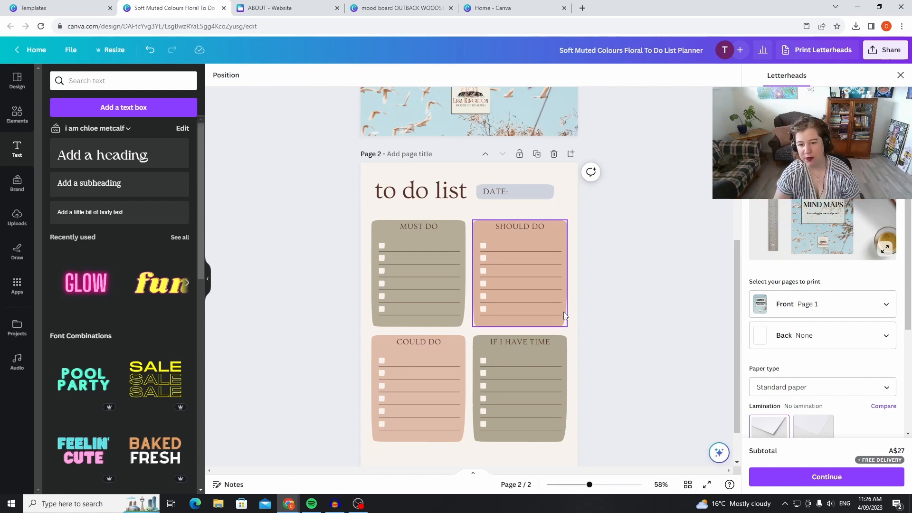
Add a third page with a "MORNING PAGES" heading centred near the top of the page.
scroll(641, 252, "down", 1)
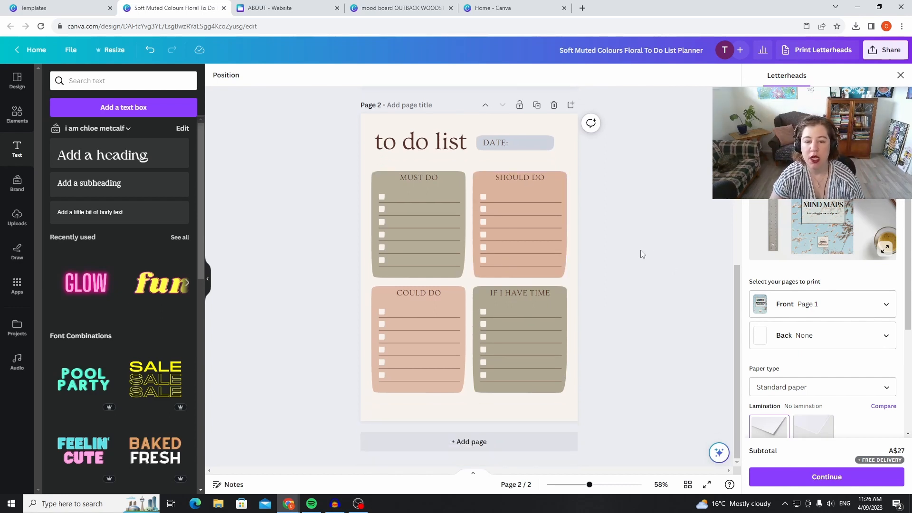
left_click(435, 447)
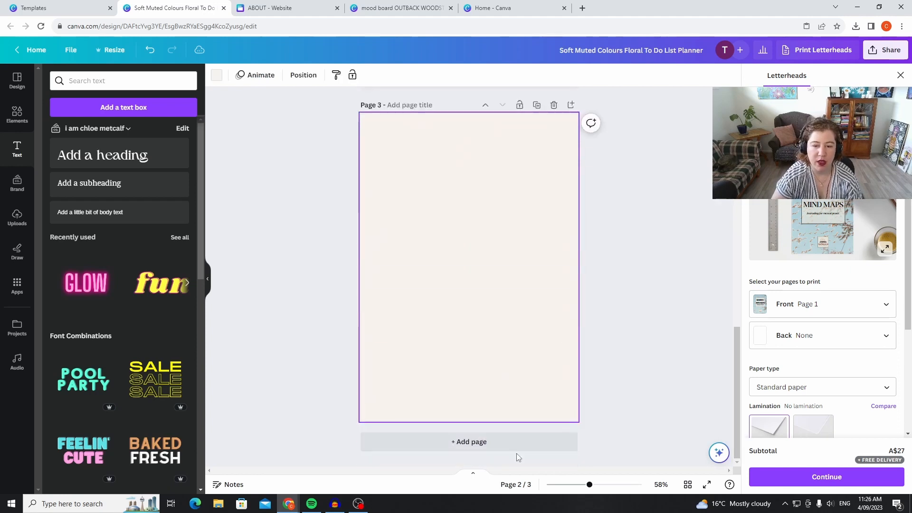
left_click(145, 167)
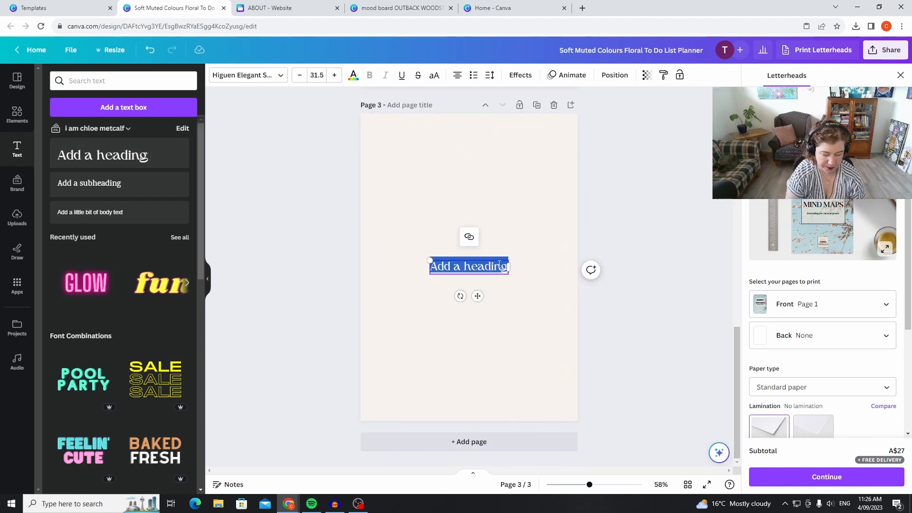
type("MORNI")
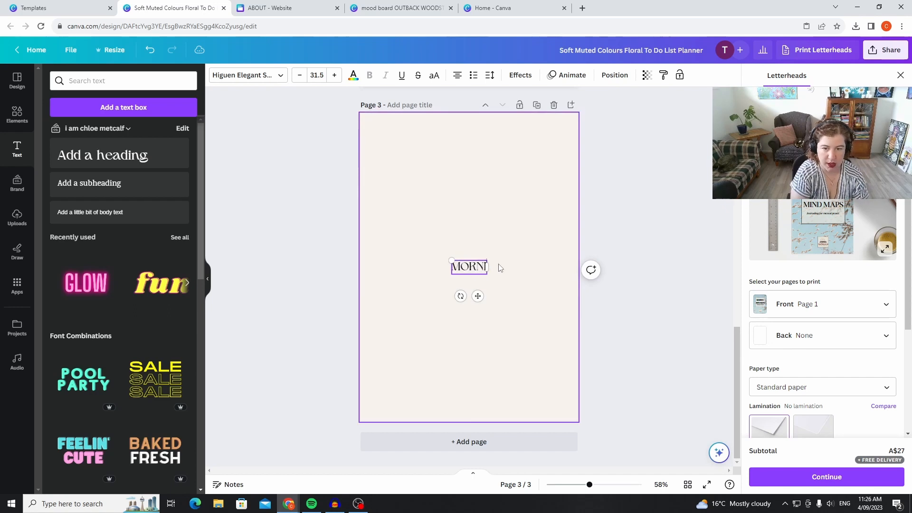
type("NG PAGES")
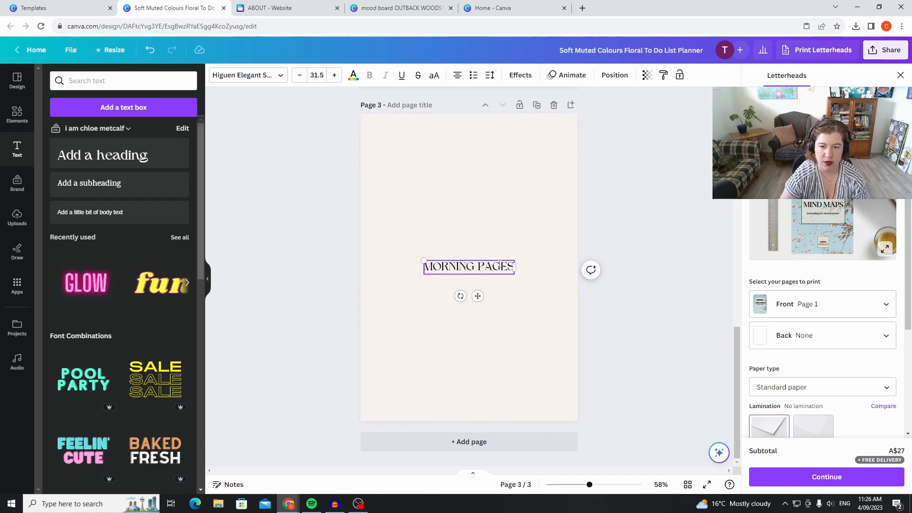
left_click_drag(505, 256, 506, 133)
left_click(251, 199)
Add a subheading to page 3 reading "Write 3 pages of stream of conciousness thoughts and see what is on your mind".
left_click(169, 193)
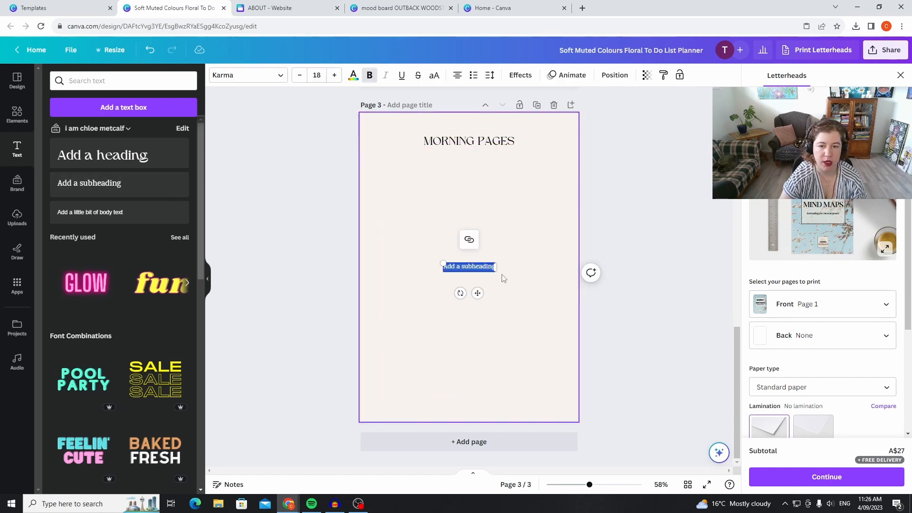
type("W")
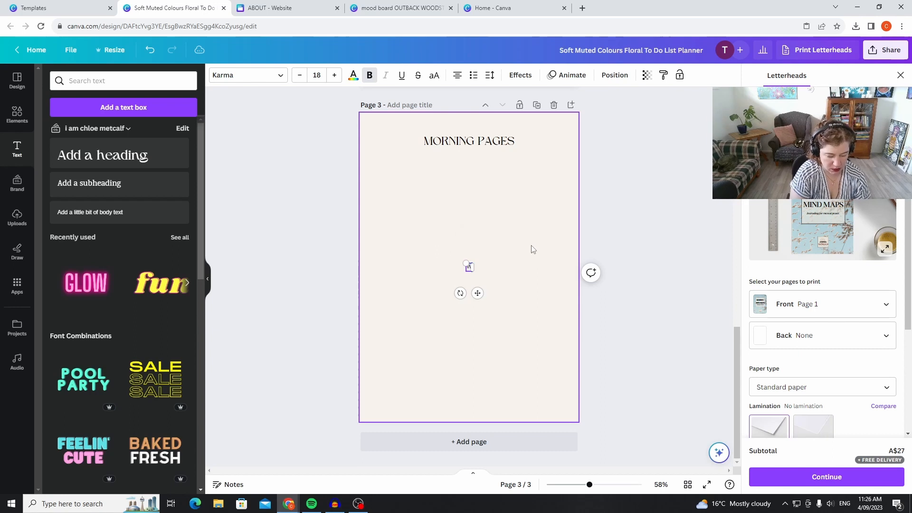
type("rite 3 pag")
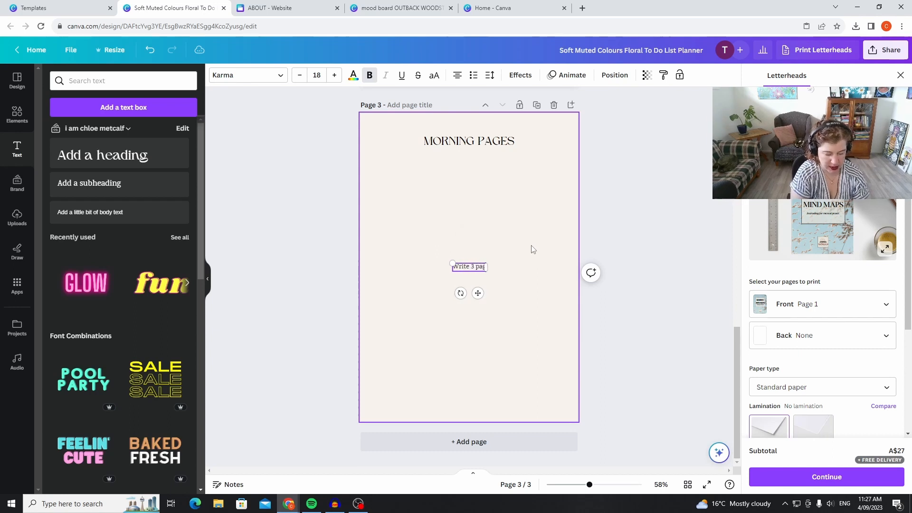
type("es of st")
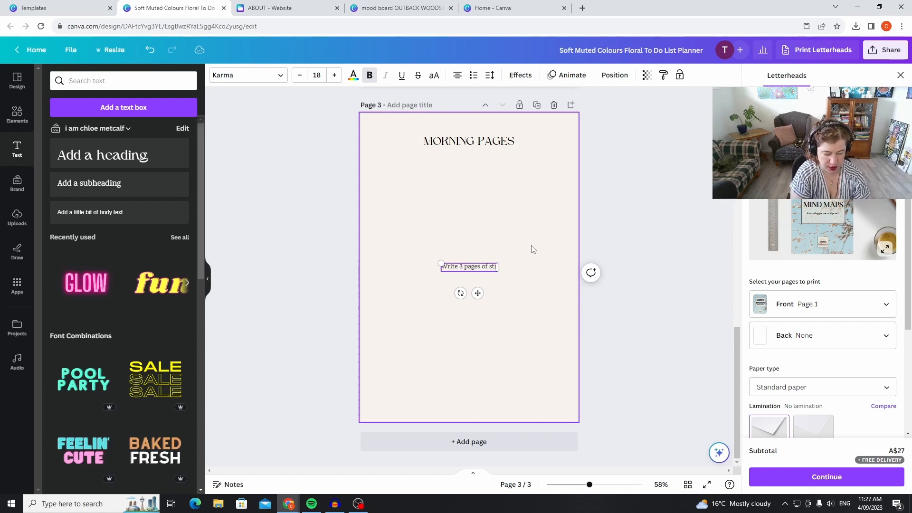
type("ream of conc")
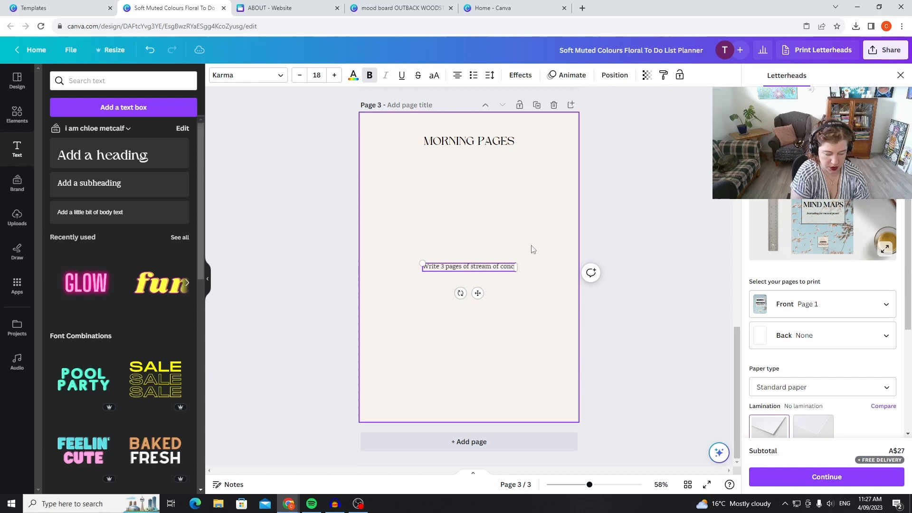
type("iousnes")
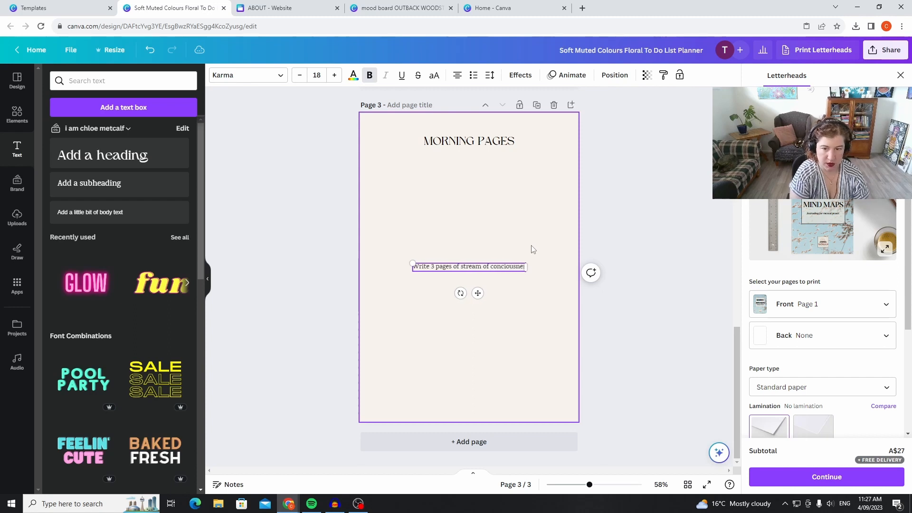
type("s thoughts")
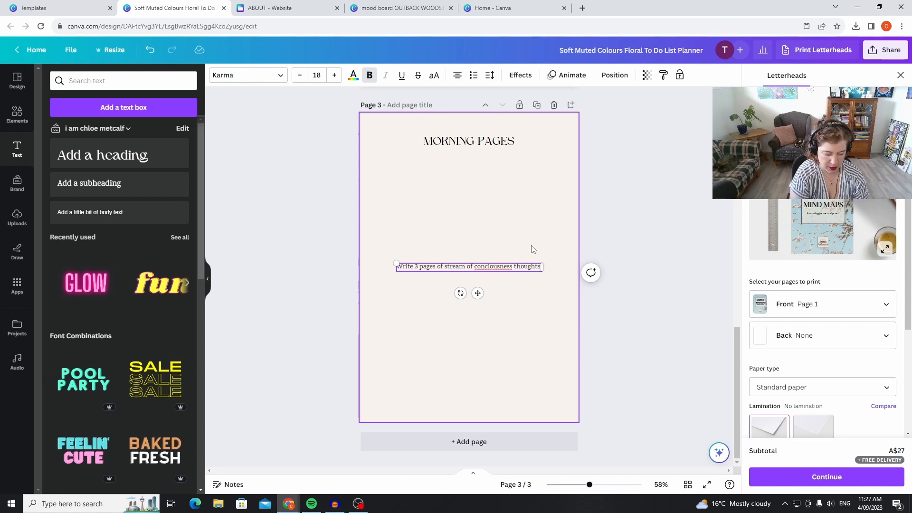
type(" and see w")
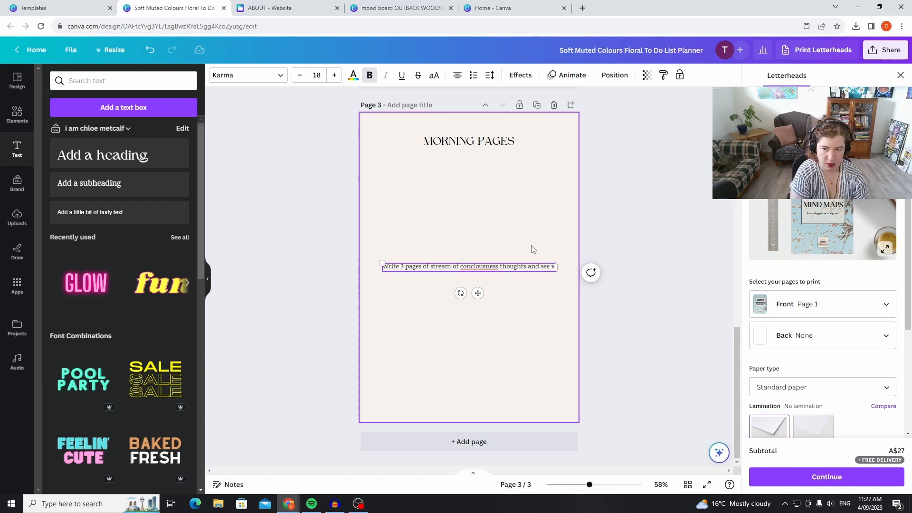
type("hat is on your mind")
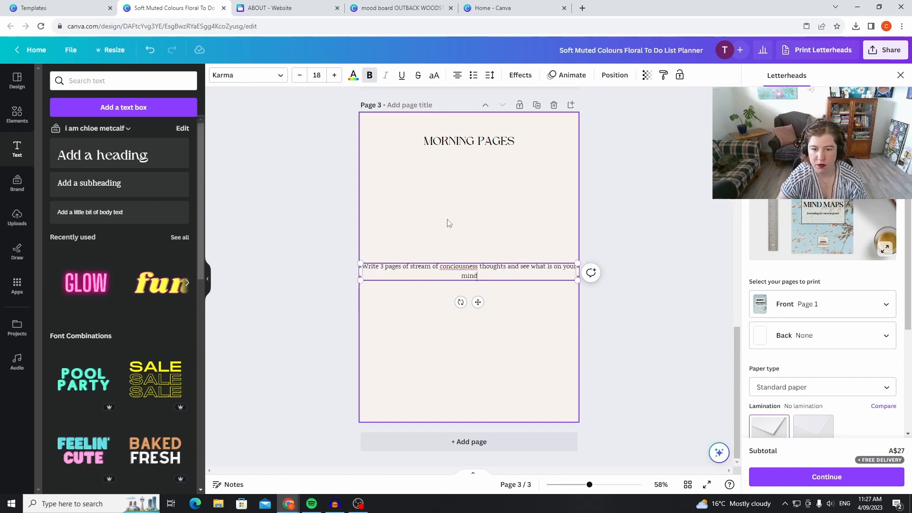
Correct the misspelled word in the page 3 subheading to "consciousness" using the spelling suggestion.
left_click_drag(479, 270, 440, 264)
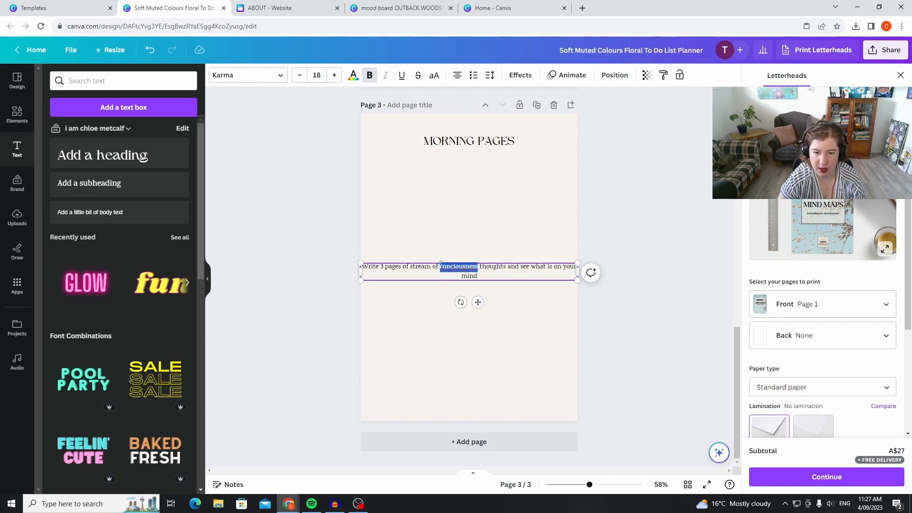
right_click(463, 266)
left_click(484, 274)
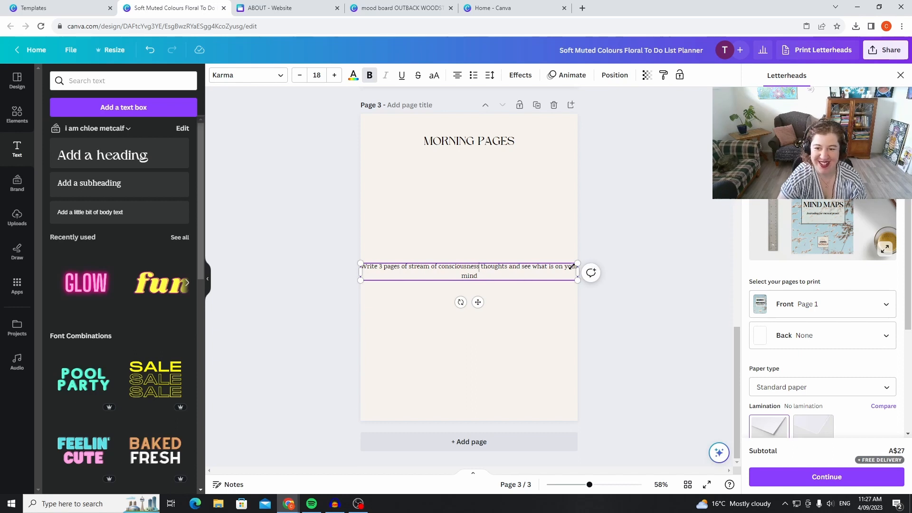
Move the page 3 subheading up beneath the MORNING PAGES heading and shrink it to fit on one line.
left_click_drag(528, 260, 527, 156)
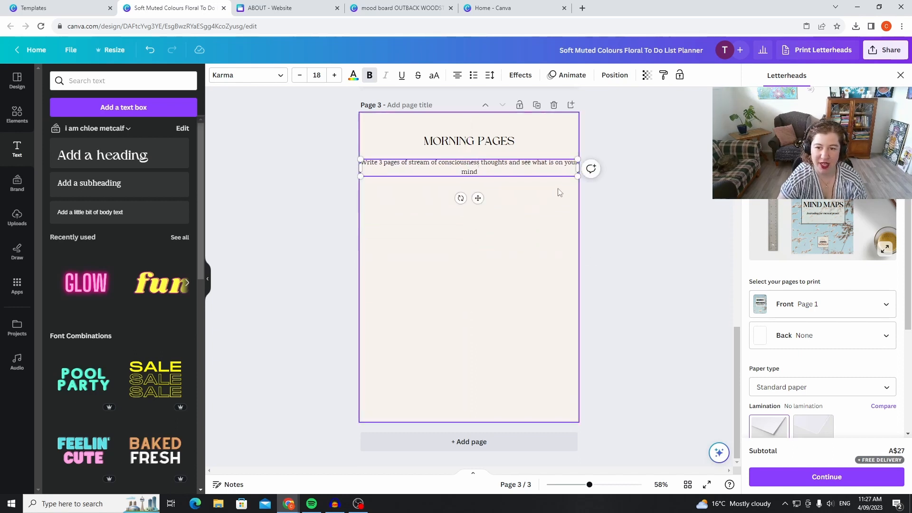
left_click_drag(577, 178, 542, 145)
left_click(635, 228)
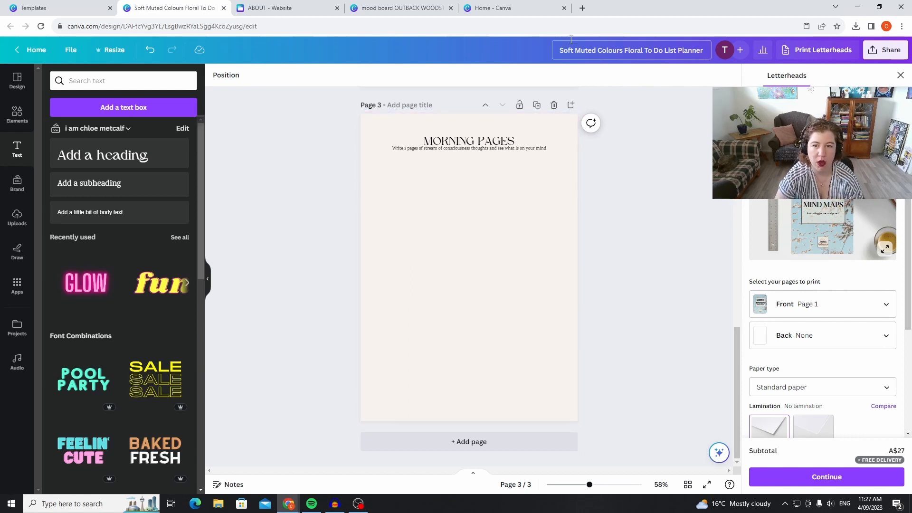
Duplicate page 3 and replace the heading on the new page 4 with "JOURNALING PROMPS".
left_click(536, 105)
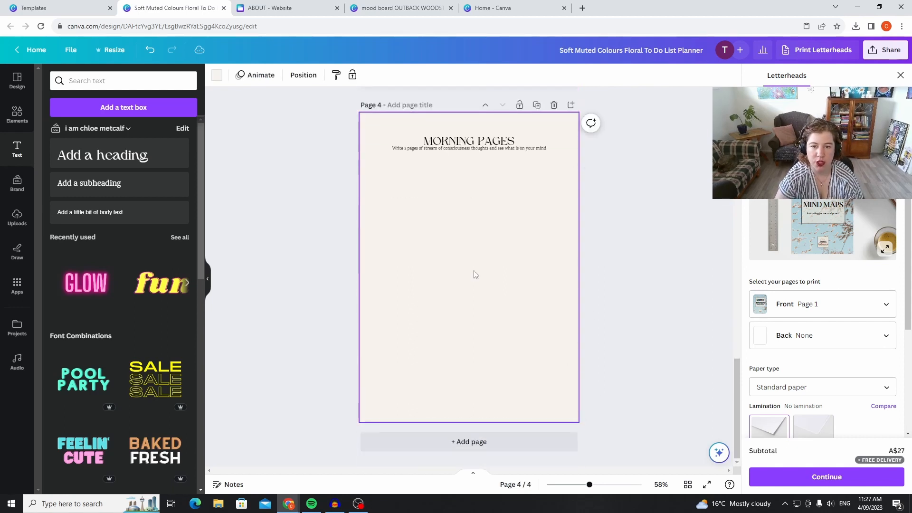
left_click(507, 142)
left_click(506, 139)
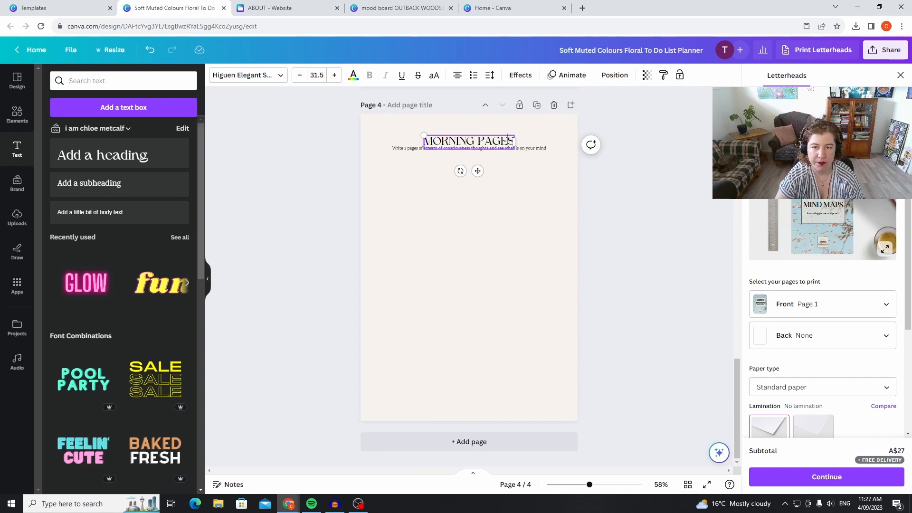
key("BackSpace")
key("BackSpace")
key("BackSpace")
key("BackSpace")
key("BackSpace")
key("BackSpace")
key("BackSpace")
key("BackSpace")
key("BackSpace")
key("BackSpace")
key("BackSpace")
key("BackSpace")
key("BackSpace")
type("JOURNALING")
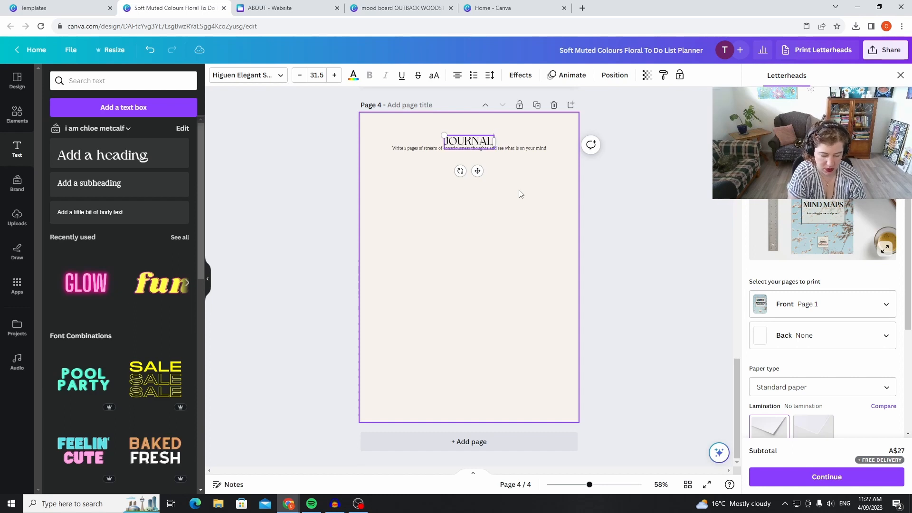
type(" PROMPS")
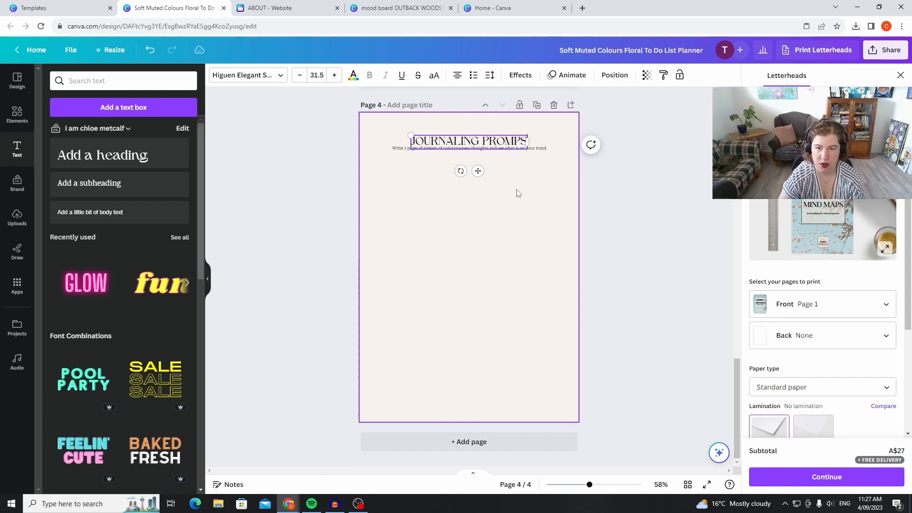
Replace the page 4 subheading with "Here is a list of 30 journal prompts that will inspire, challenge and support you".
left_click(544, 151)
left_click(545, 151)
left_click(544, 151)
left_click_drag(544, 151, 410, 151)
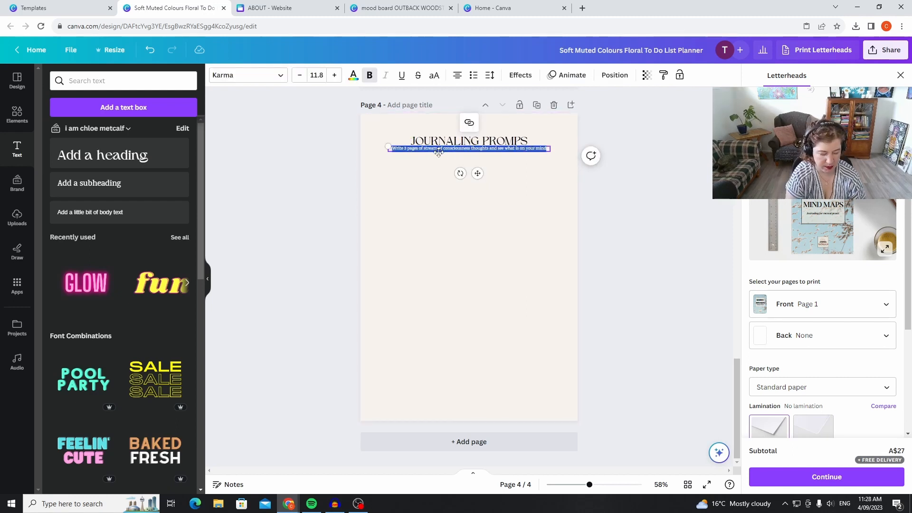
key("BackSpace")
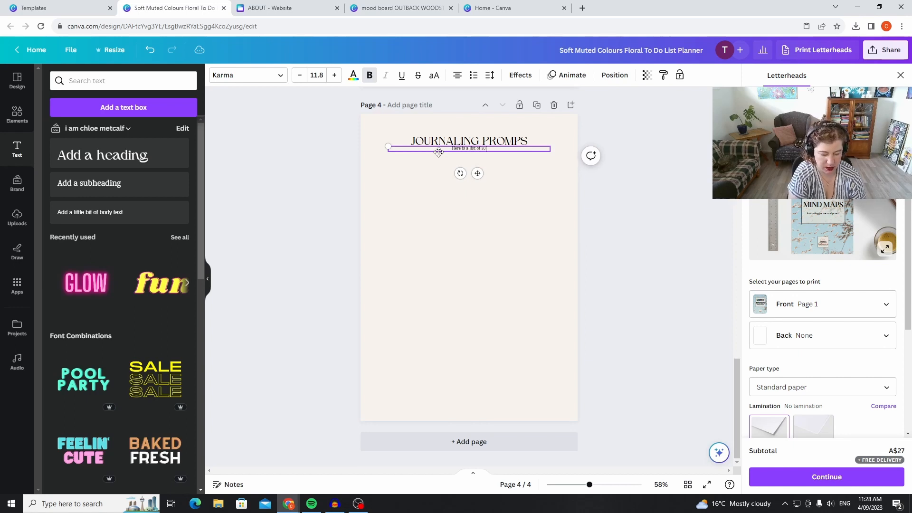
type("urnal prompts that will i")
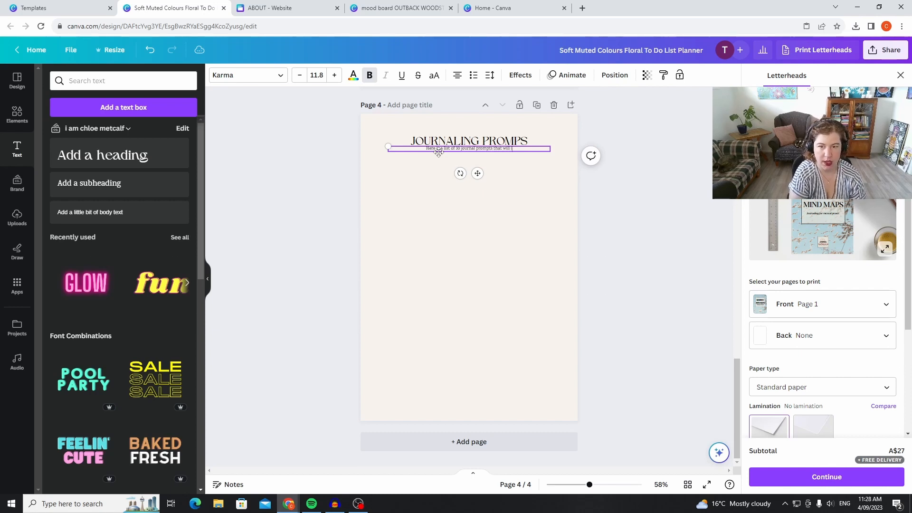
type("nspire")
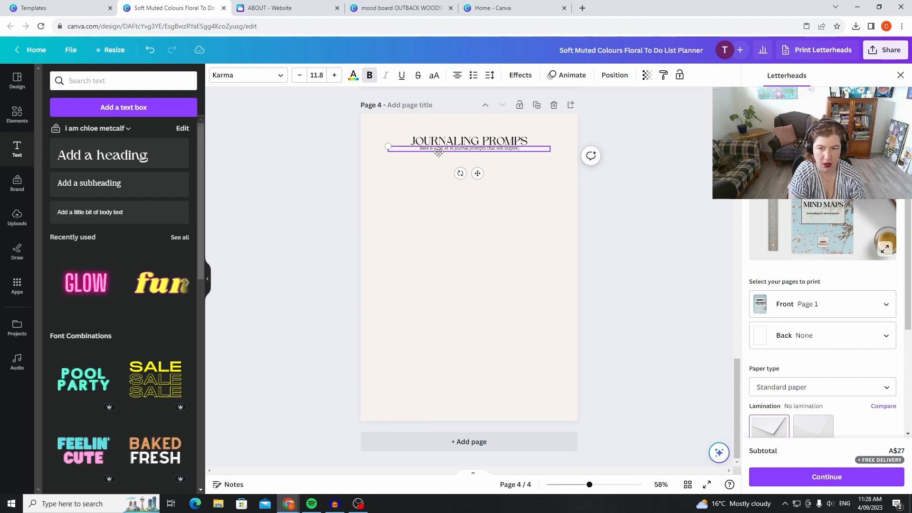
type(".")
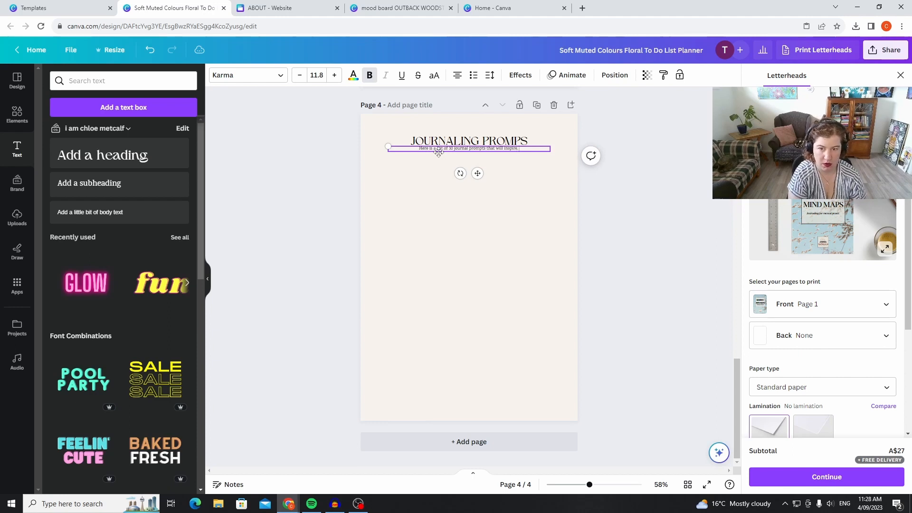
key("BackSpace")
type(", challenge and")
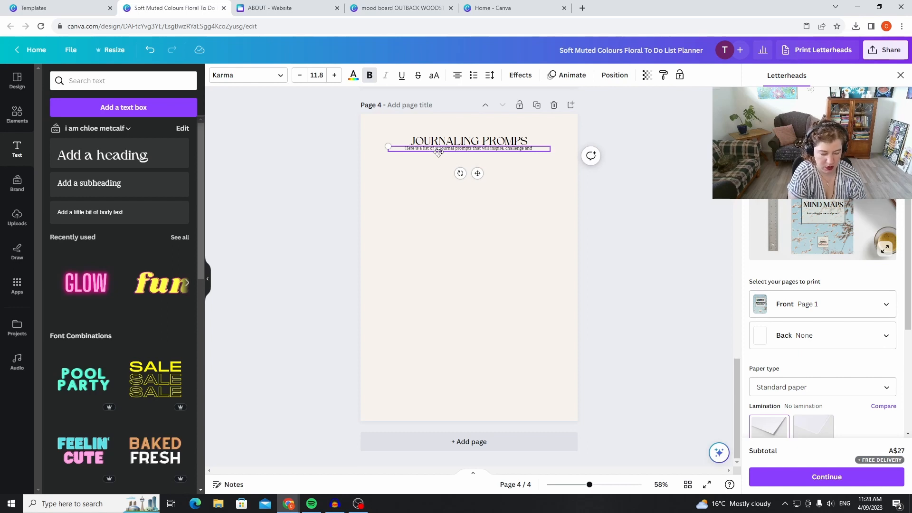
type(" suppo")
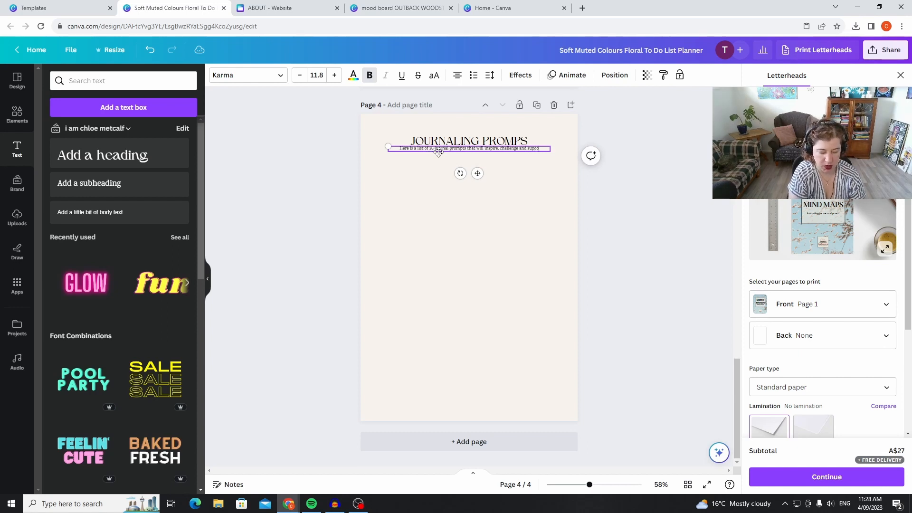
type("rt you expr")
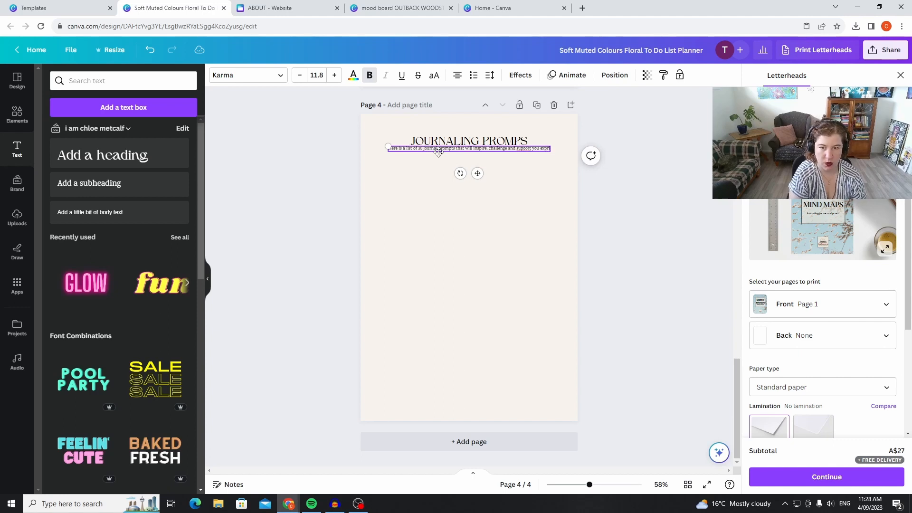
Complete the page 4 subheading with the words "exploring your own mindset.".
key("BackSpace")
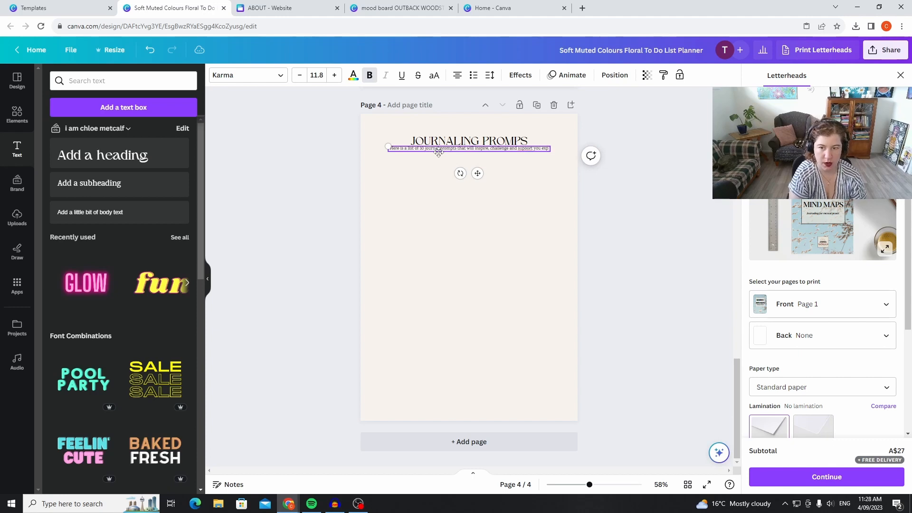
type("loring your")
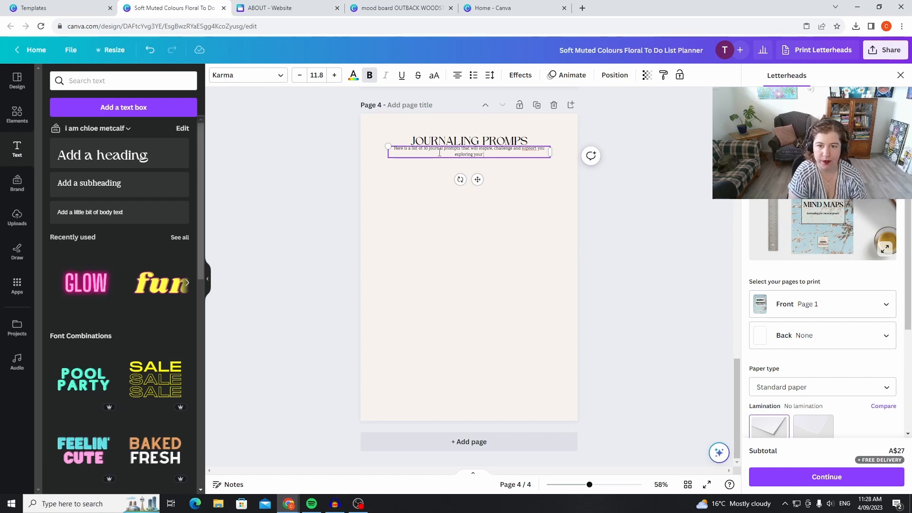
type("own mental heal")
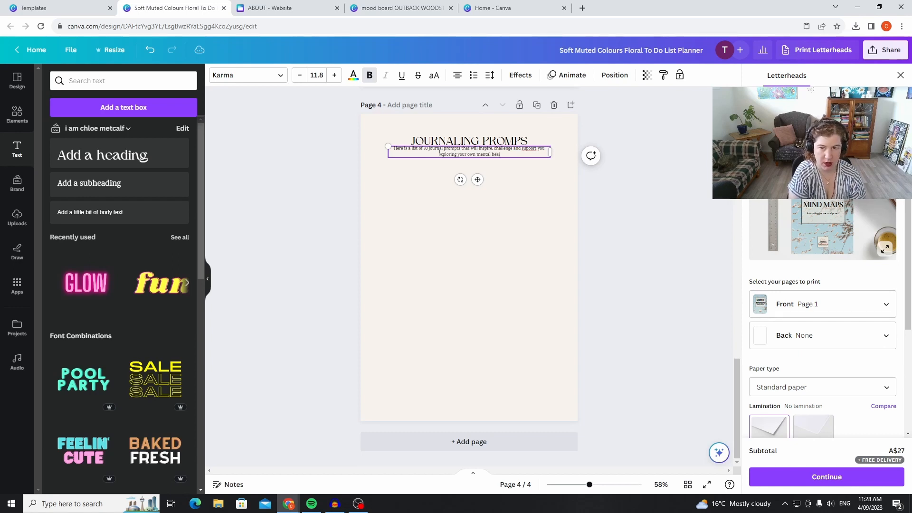
type("th or mental")
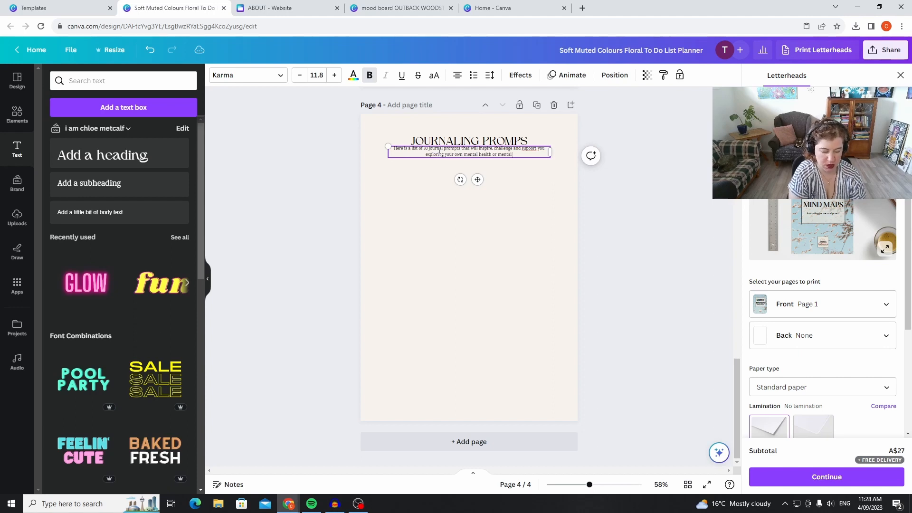
key("BackSpace")
key("BackSpace")
key("BackSpace")
key("BackSpace")
key("BackSpace")
key("BackSpace")
key("BackSpace")
key("BackSpace")
key("BackSpace")
key("BackSpace")
key("BackSpace")
key("BackSpace")
key("BackSpace")
key("BackSpace")
key("BackSpace")
key("BackSpace")
key("BackSpace")
key("BackSpace")
key("BackSpace")
key("BackSpace")
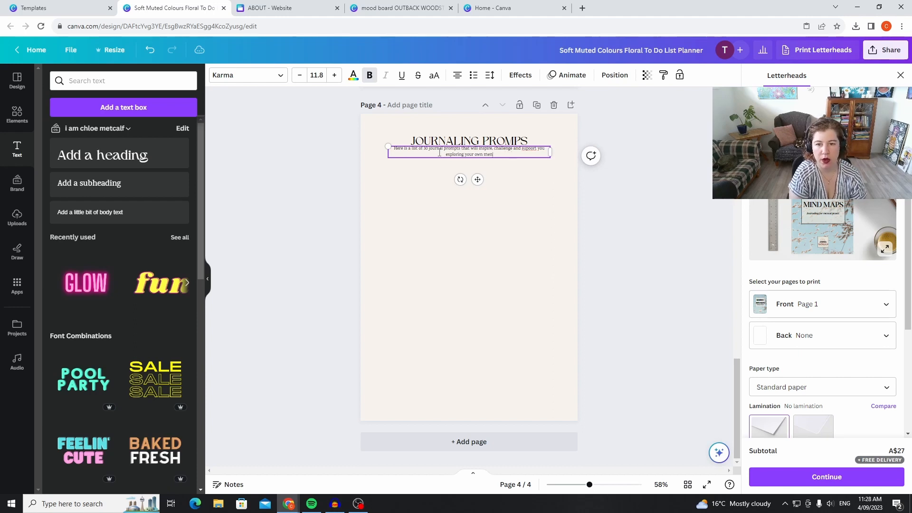
key("BackSpace")
type("ind")
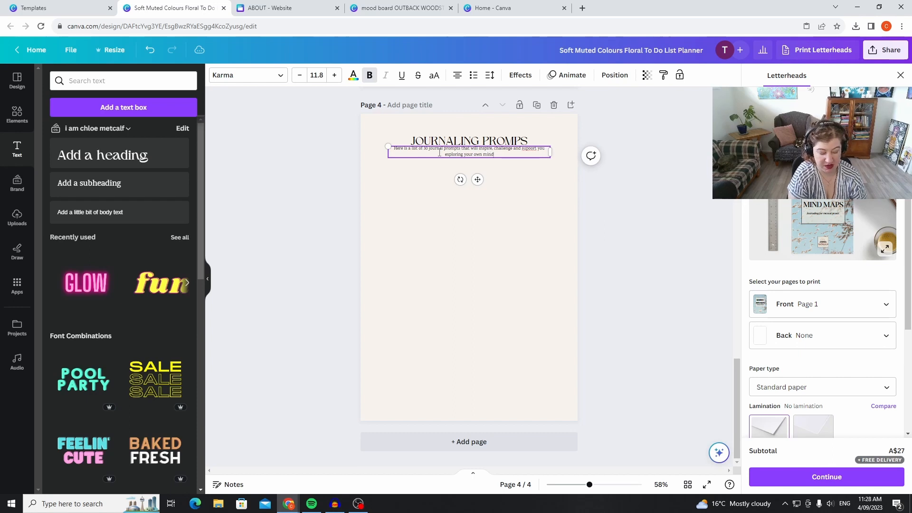
type("set.")
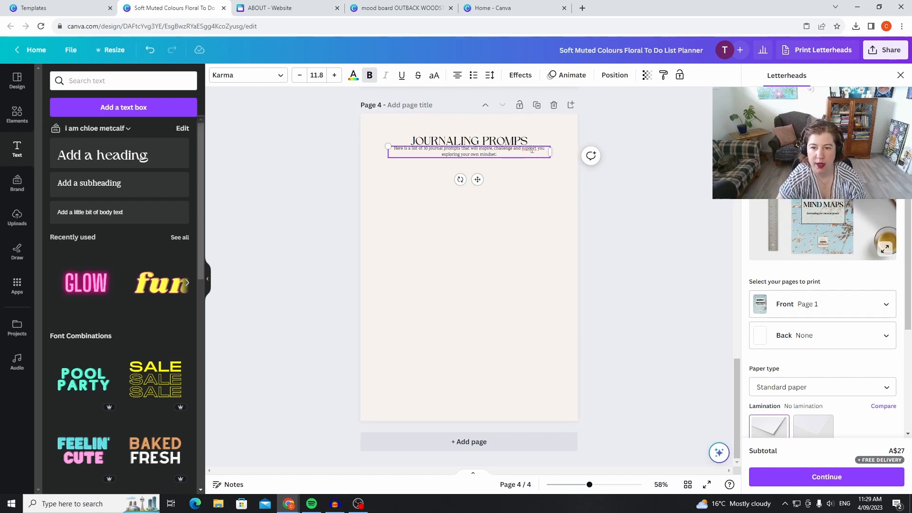
Correct the misspelled word in the page 4 subheading to "support" using the spelling suggestion and deselect the text.
left_click_drag(531, 150, 519, 154)
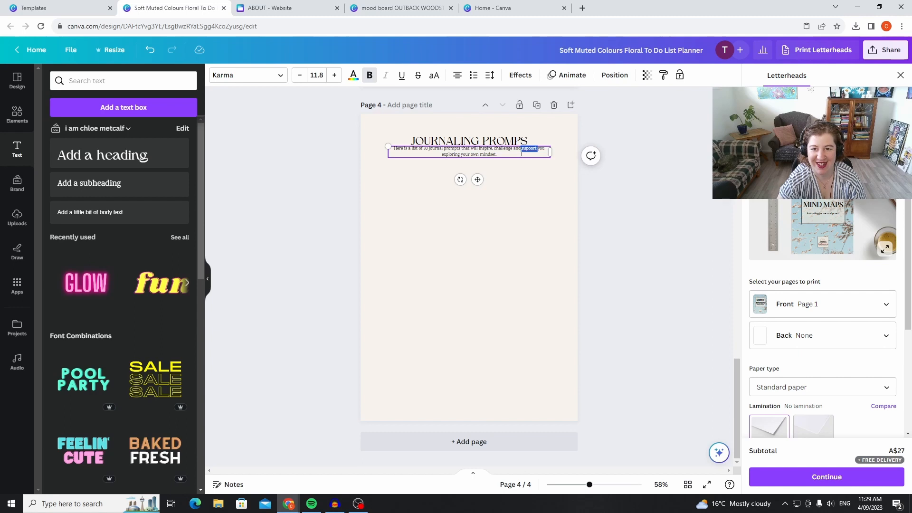
right_click(528, 149)
left_click(538, 155)
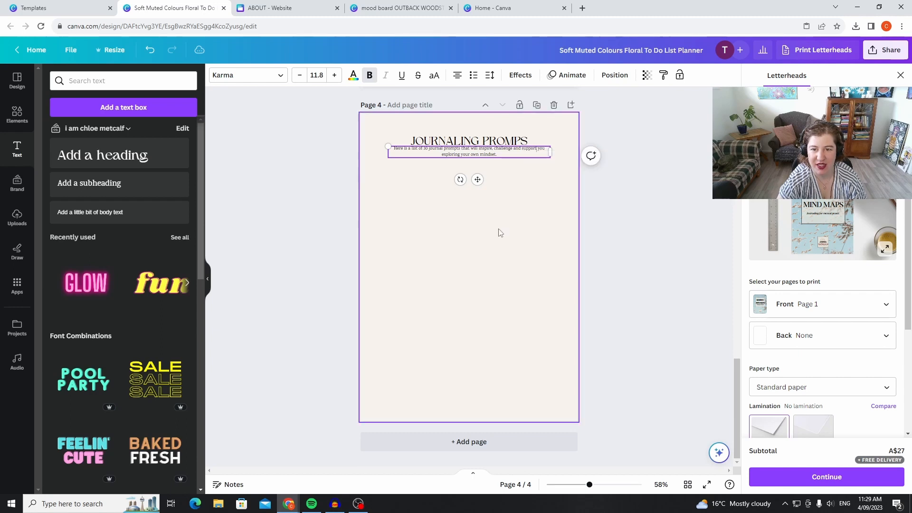
left_click(499, 233)
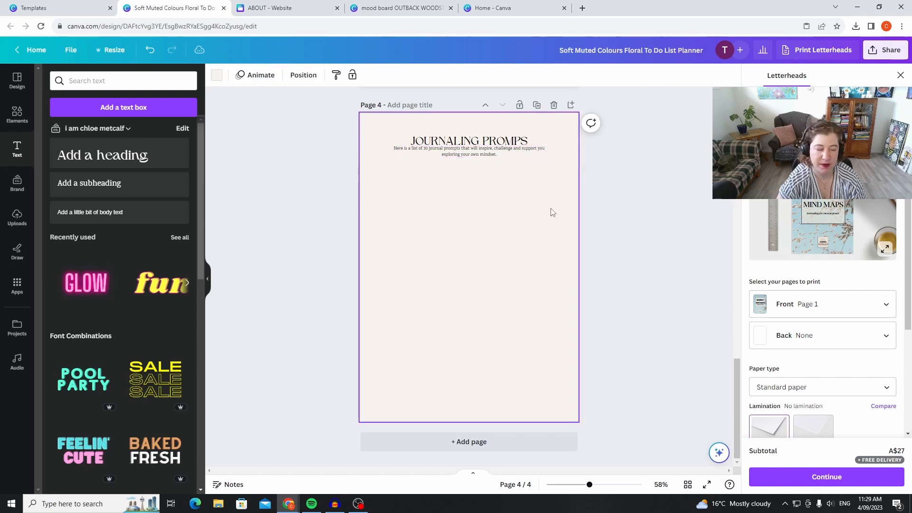
left_click(611, 261)
Review the journal's cover, to-do list and MORNING PAGES page for layout and consistent branding.
scroll(625, 265, "up", 15)
scroll(579, 238, "up", 4)
scroll(625, 112, "down", 2)
scroll(627, 109, "down", 14)
scroll(637, 105, "up", 4)
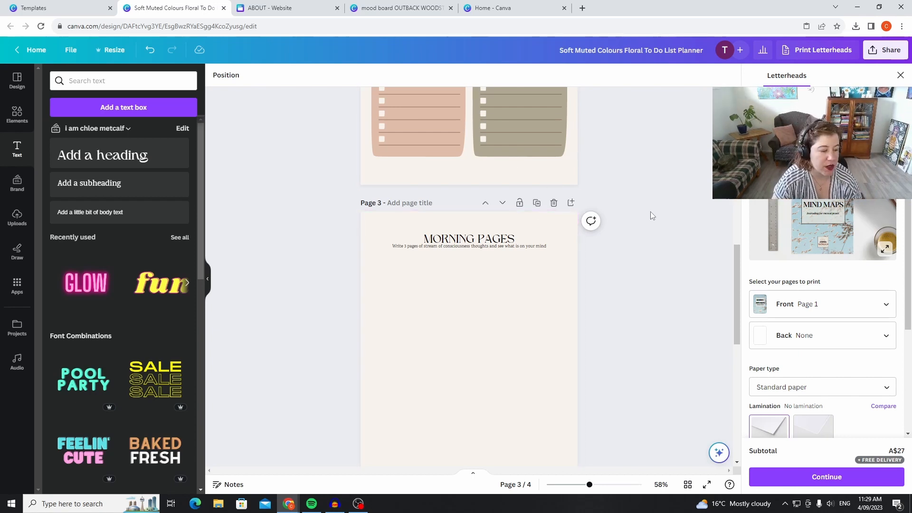
scroll(687, 258, "up", 12)
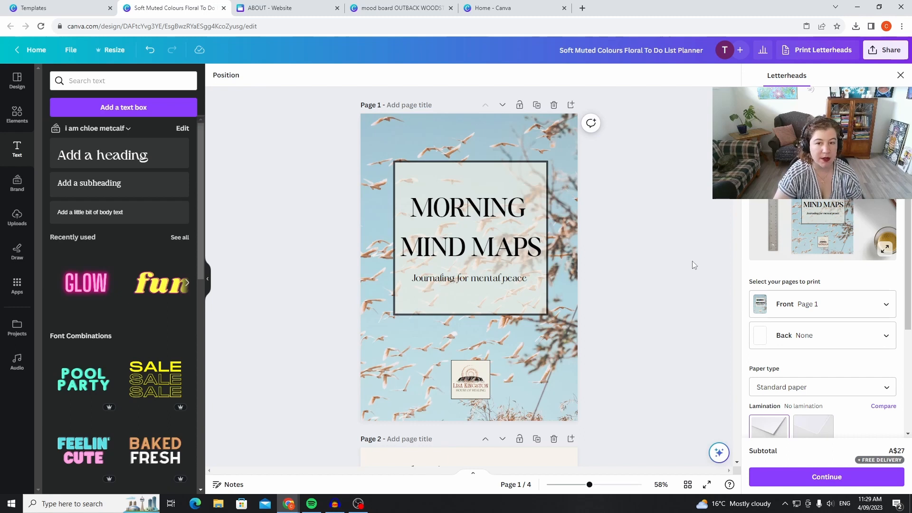
scroll(691, 261, "down", 3)
scroll(699, 265, "up", 1)
scroll(698, 265, "up", 2)
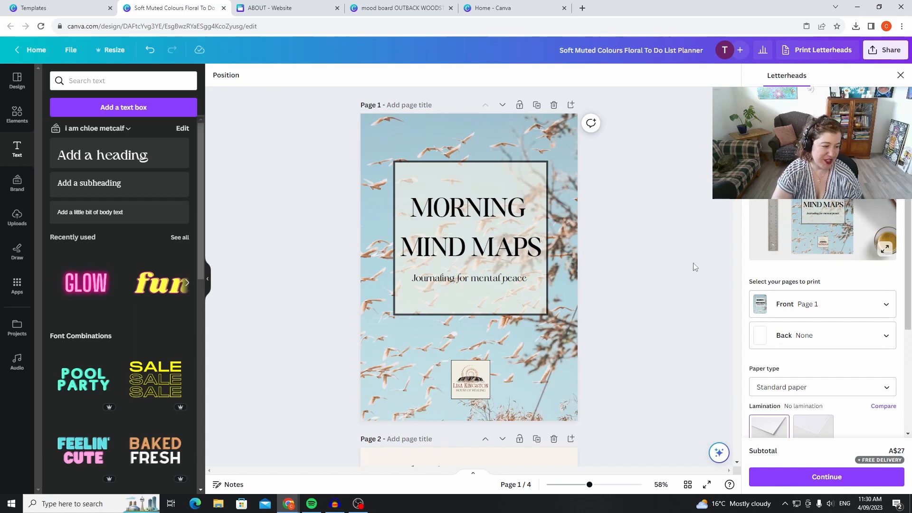
scroll(707, 246, "down", 14)
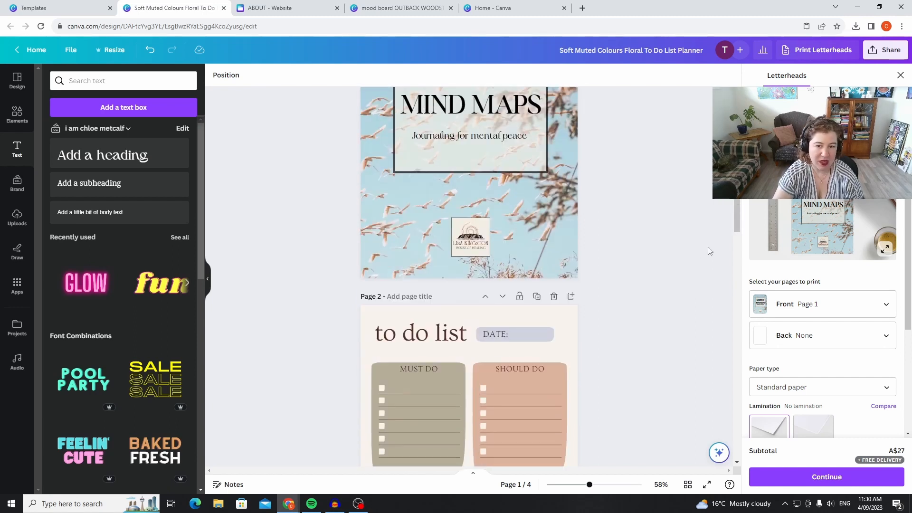
scroll(705, 258, "down", 8)
scroll(705, 260, "up", 10)
scroll(694, 247, "up", 3)
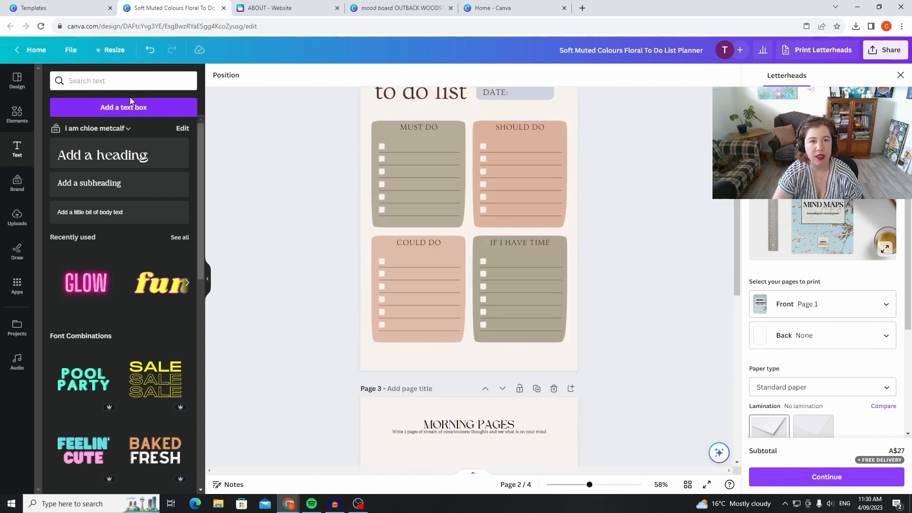
Switch to the planner templates page, close the to-do list template preview and open the account's projects.
left_click(54, 9)
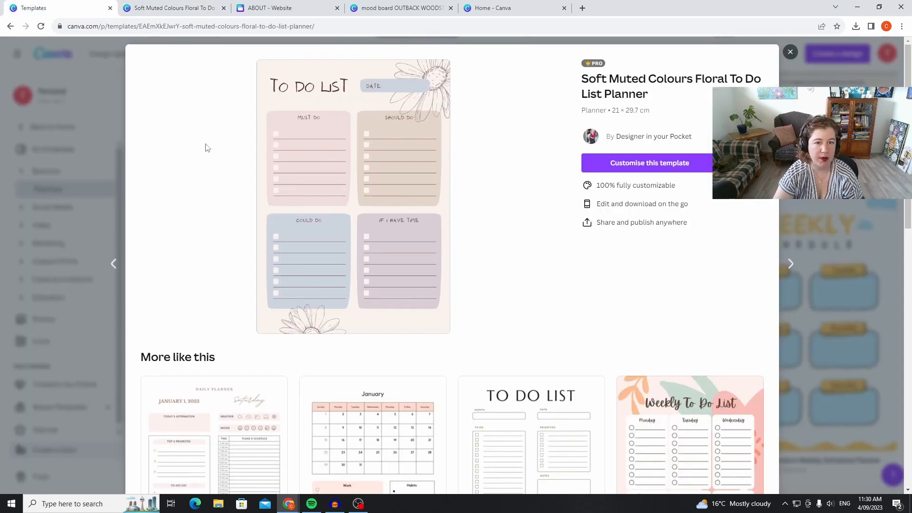
left_click(790, 52)
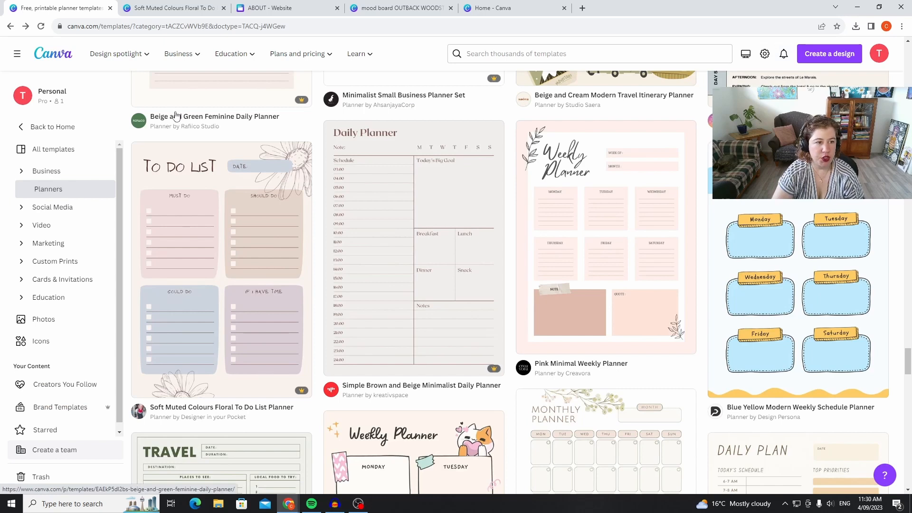
left_click(27, 127)
scroll(252, 195, "down", 5)
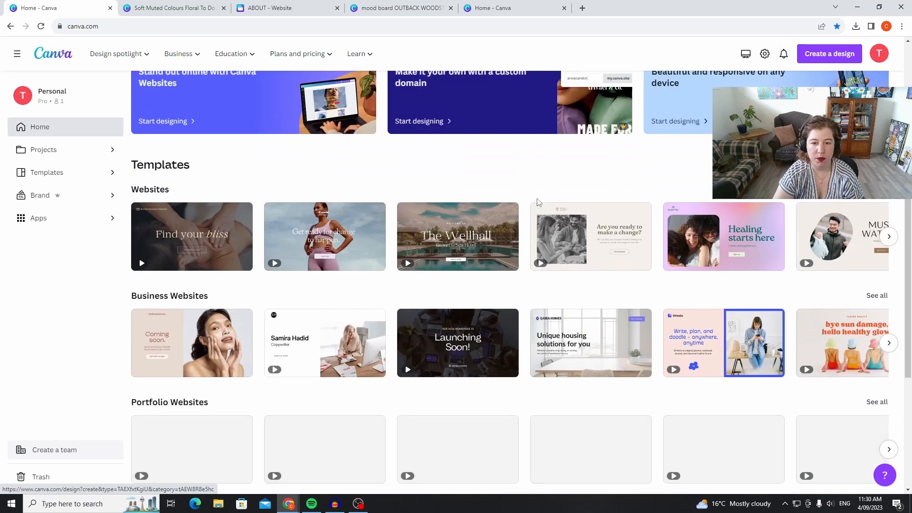
scroll(252, 195, "up", 5)
left_click(71, 149)
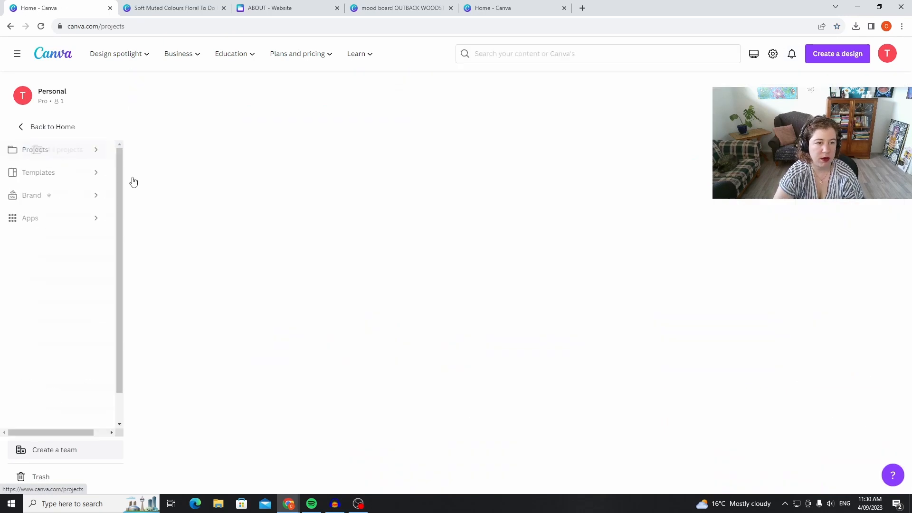
Expand the list of saved designs, open the UNMASKING JOURNAL spiral notebook and close its notebook printing options.
scroll(622, 318, "down", 5)
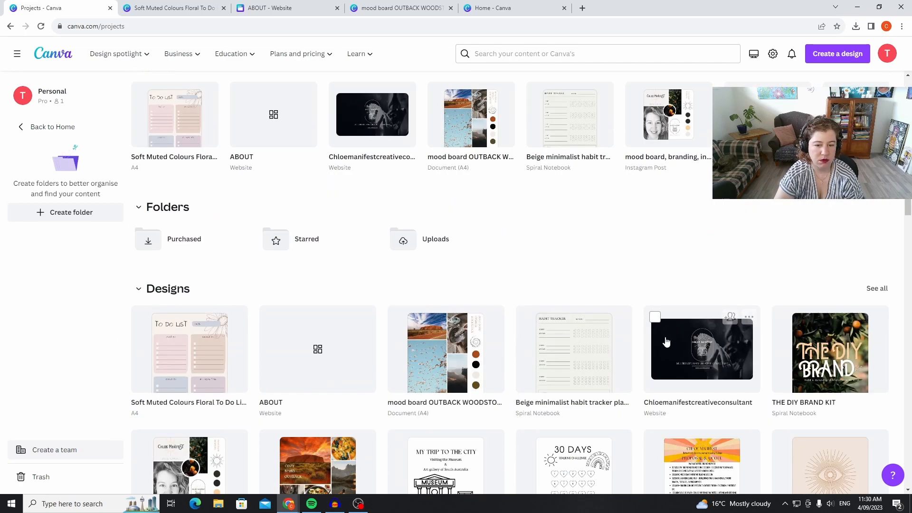
scroll(646, 333, "down", 12)
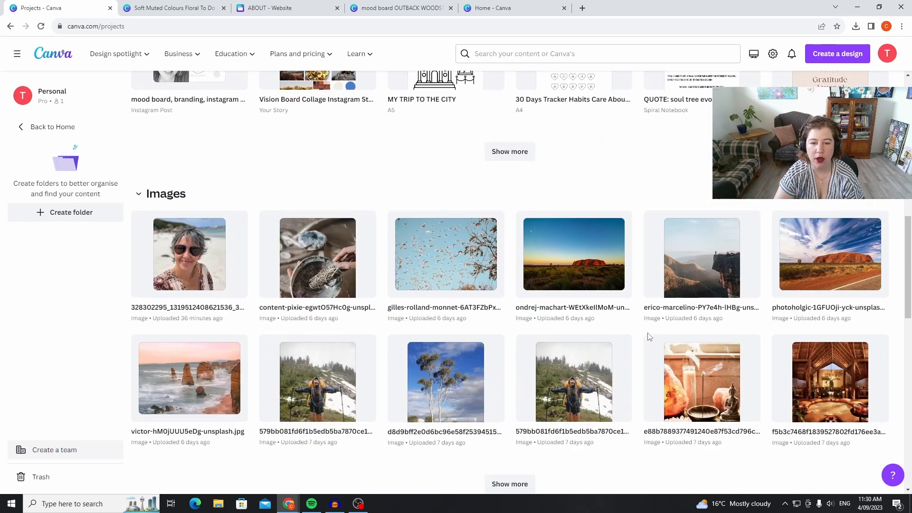
scroll(646, 343, "down", 3)
scroll(665, 305, "up", 11)
scroll(669, 305, "up", 5)
scroll(617, 361, "down", 2)
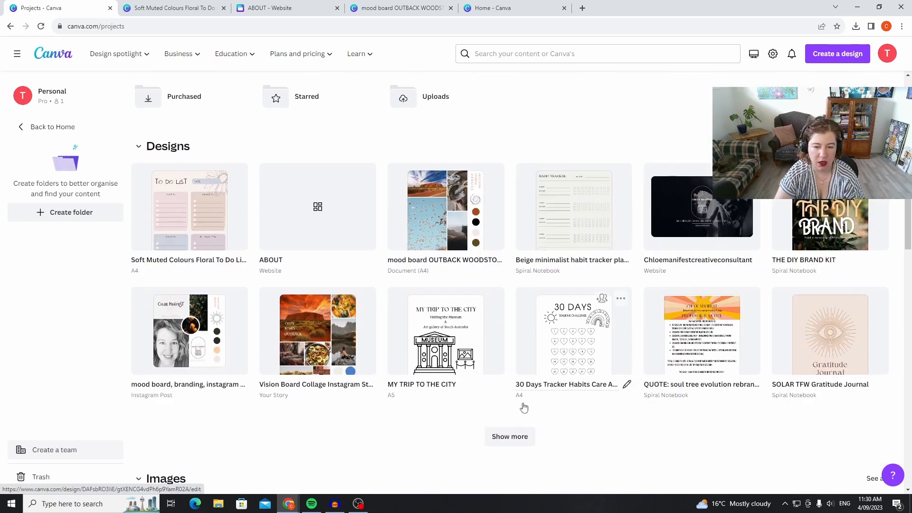
left_click(508, 434)
scroll(540, 408, "down", 5)
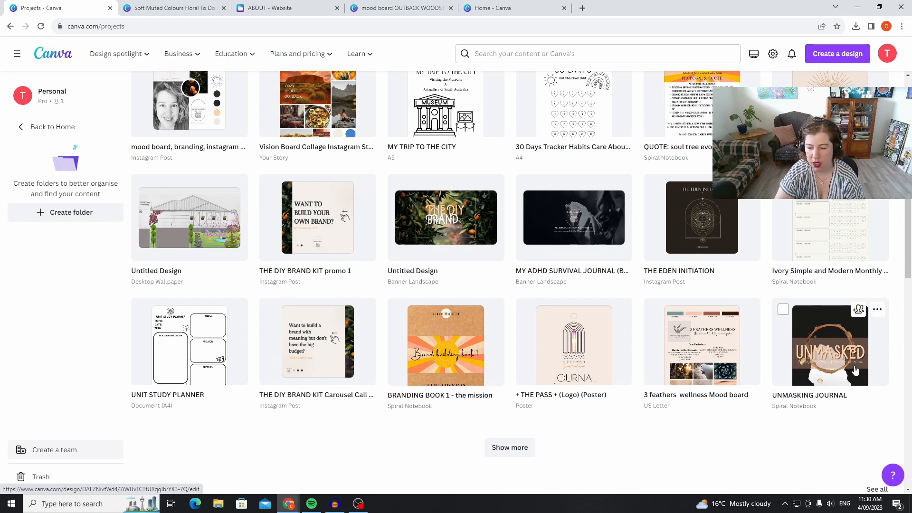
left_click(832, 350)
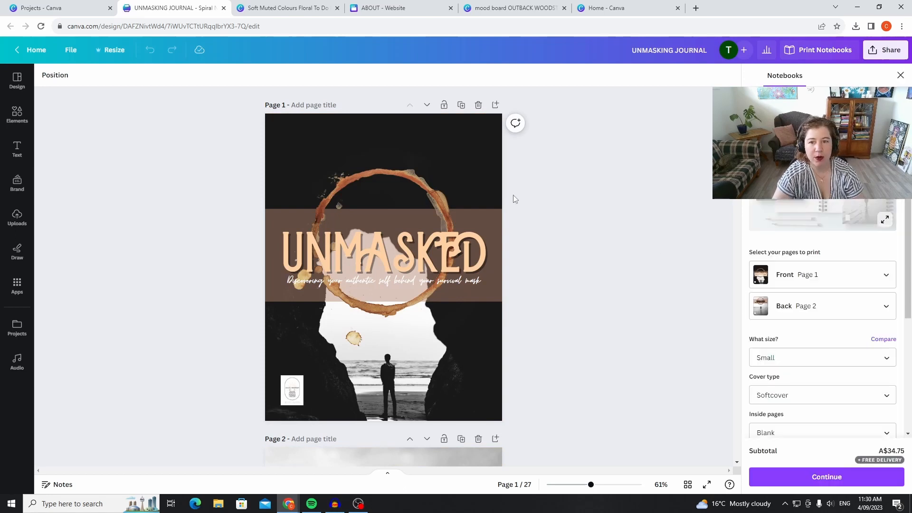
left_click(900, 75)
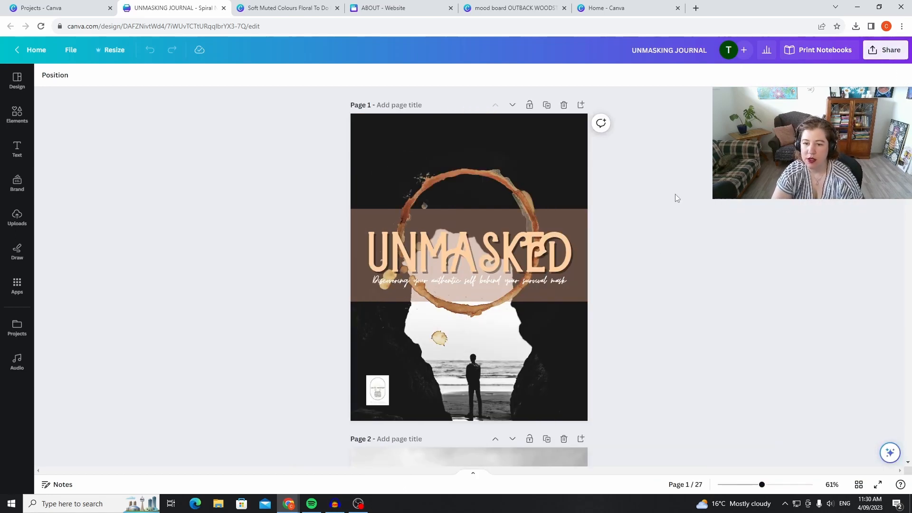
Examine the UNMASKING JOURNAL's two cover designs, usage instructions, introductions and personal story pages as a layout example.
scroll(707, 333, "down", 1)
scroll(704, 319, "down", 1)
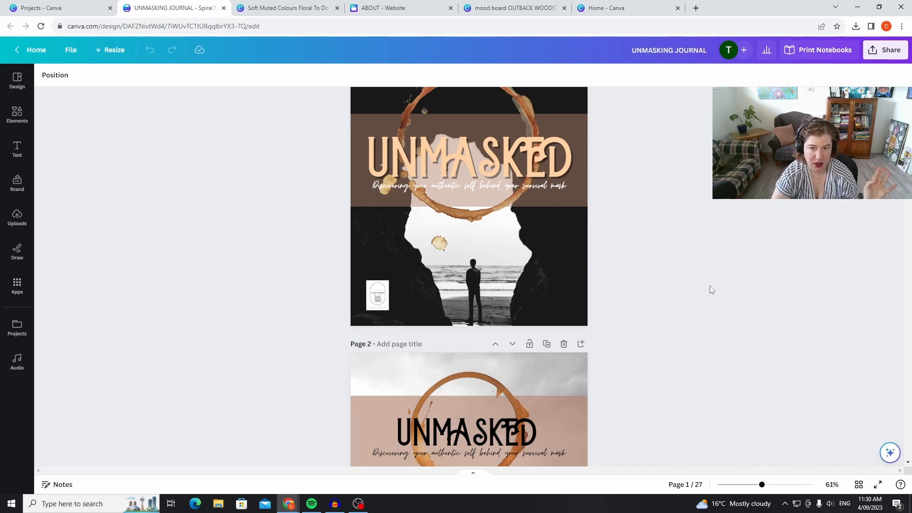
scroll(708, 287, "down", 5)
scroll(717, 289, "up", 2)
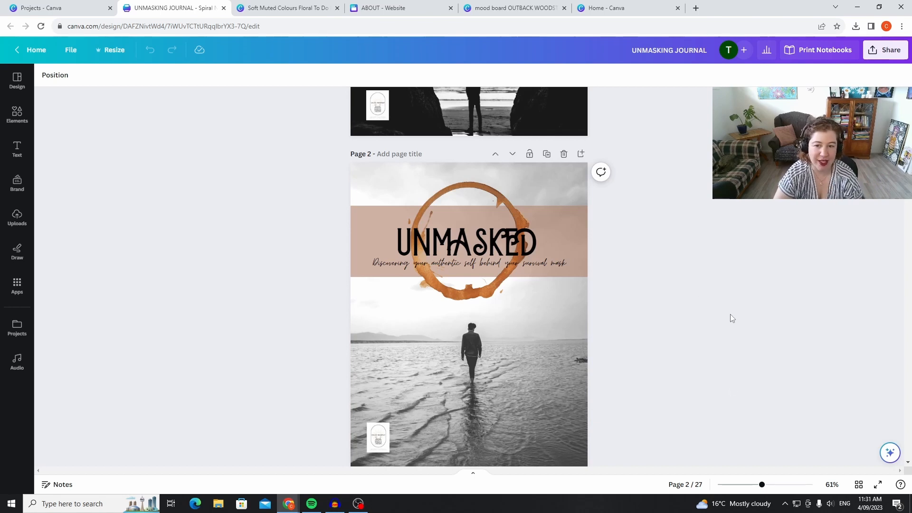
scroll(734, 311, "down", 10)
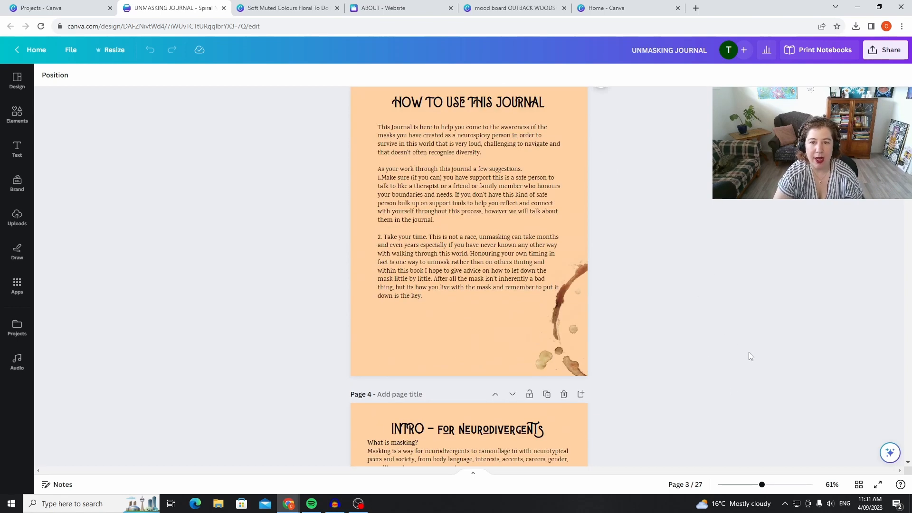
scroll(748, 352, "down", 5)
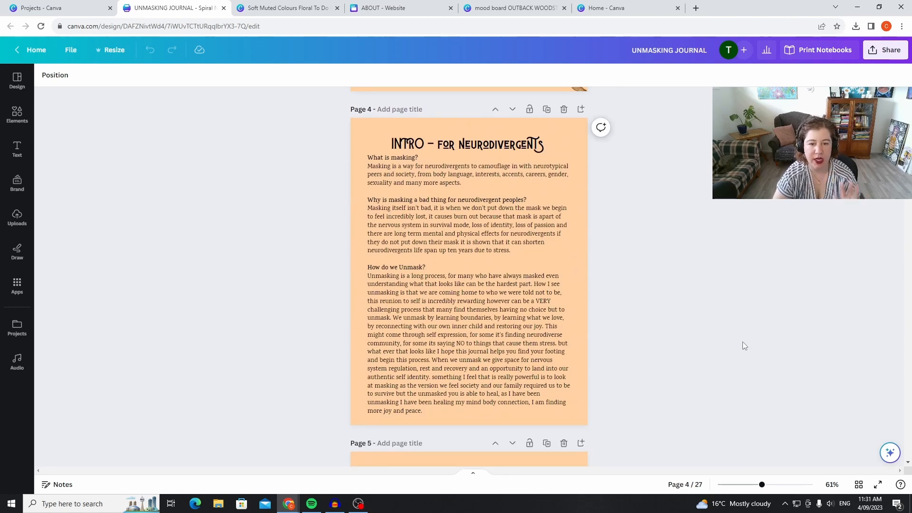
scroll(743, 345, "down", 7)
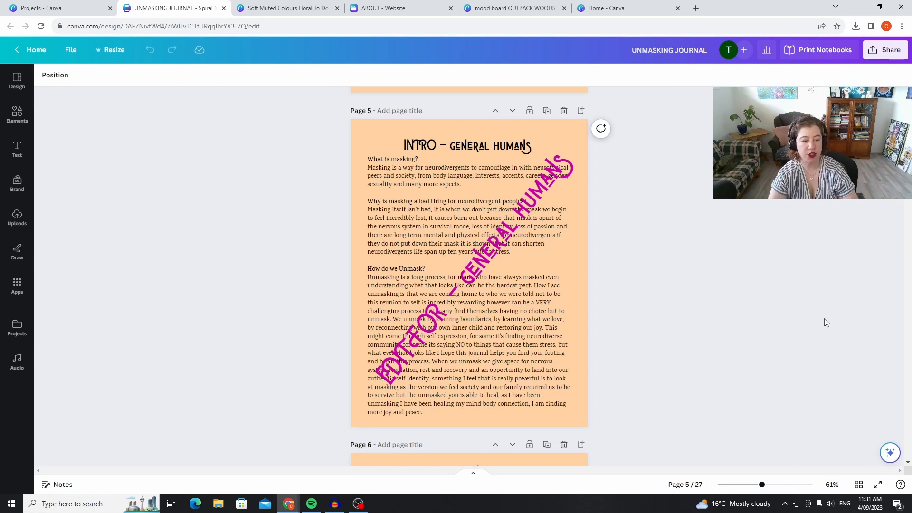
scroll(826, 402, "down", 10)
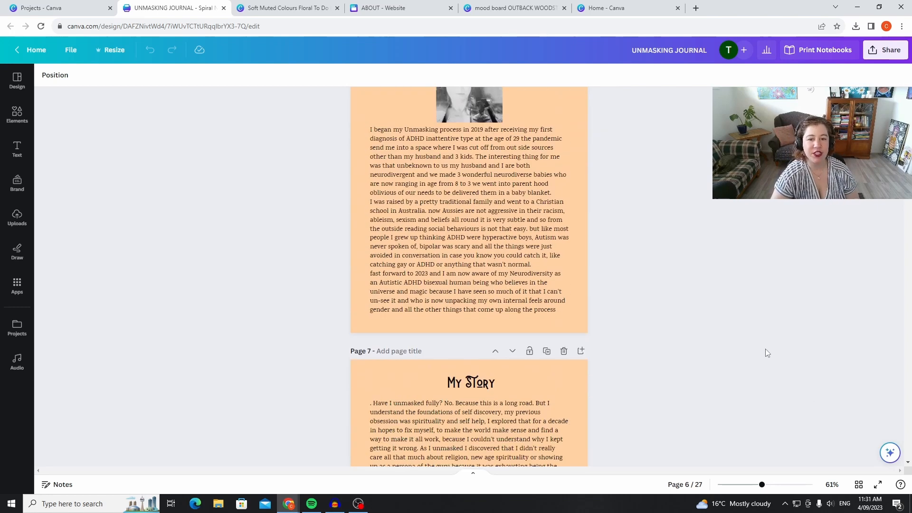
Examine the IDENTIFY YOUR MASK section, including its title page, explanatory text, journal prompts and mask versus authentic self list.
scroll(717, 333, "down", 8)
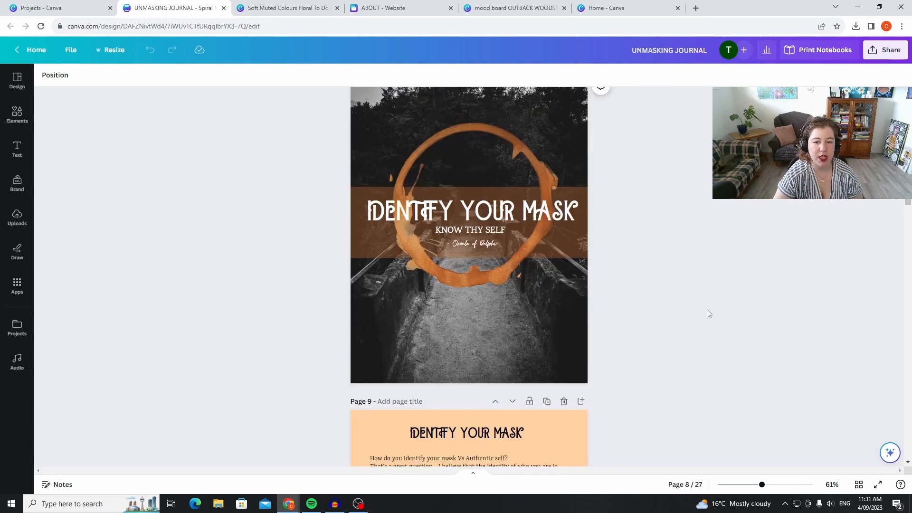
scroll(711, 296, "down", 2)
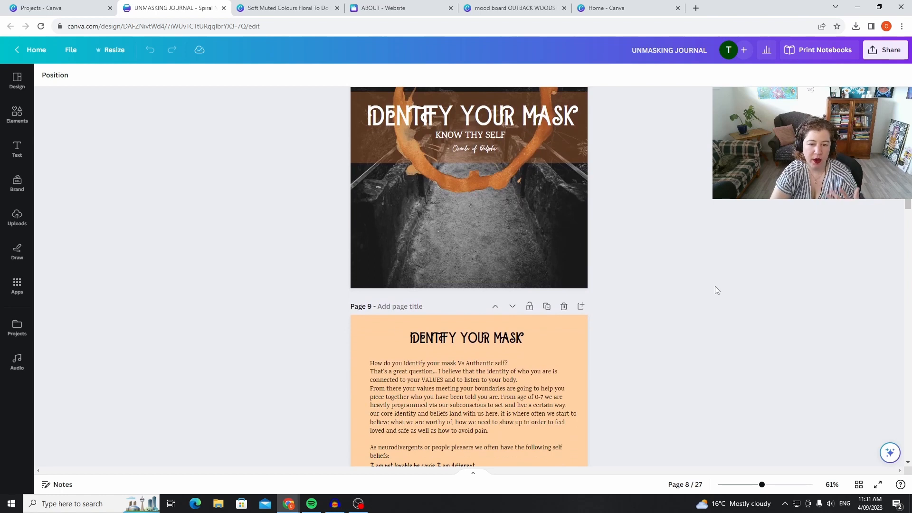
scroll(714, 286, "down", 2)
scroll(715, 292, "down", 3)
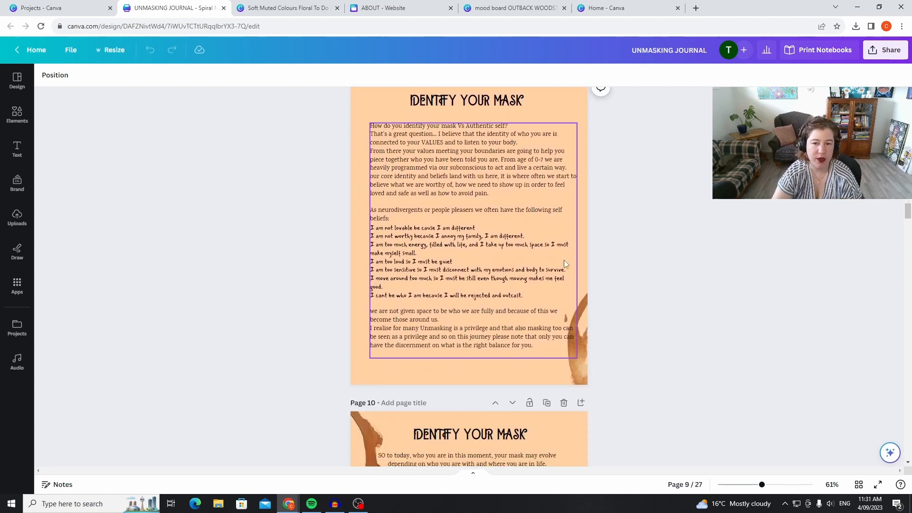
scroll(667, 258, "down", 1)
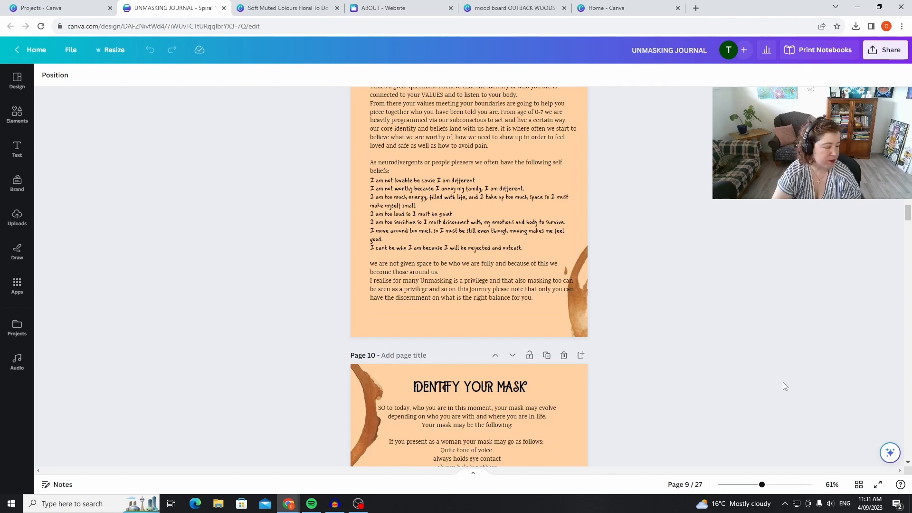
scroll(799, 313, "down", 12)
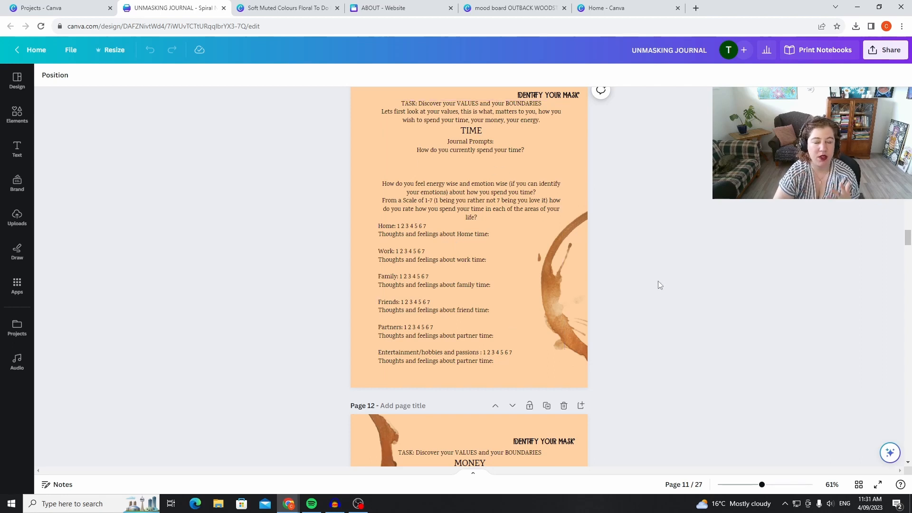
scroll(657, 292, "down", 3)
scroll(657, 291, "down", 6)
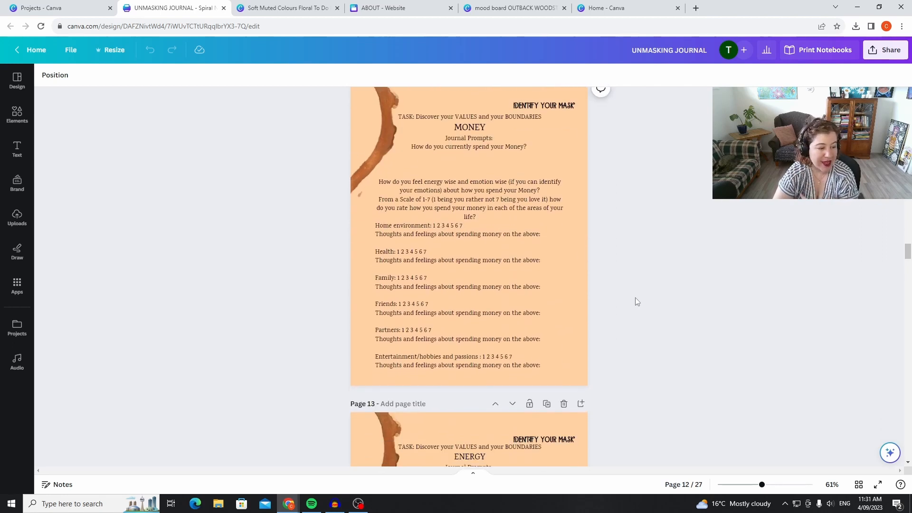
scroll(634, 317, "down", 7)
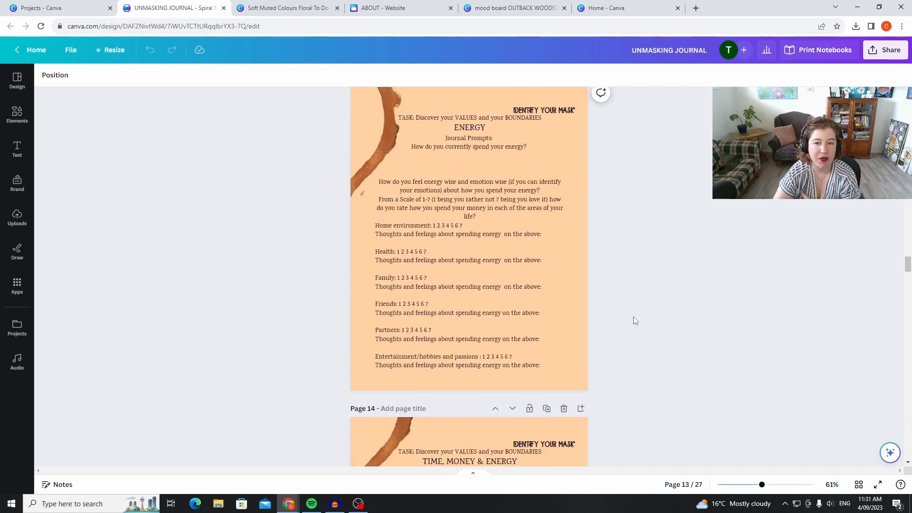
scroll(635, 314, "down", 15)
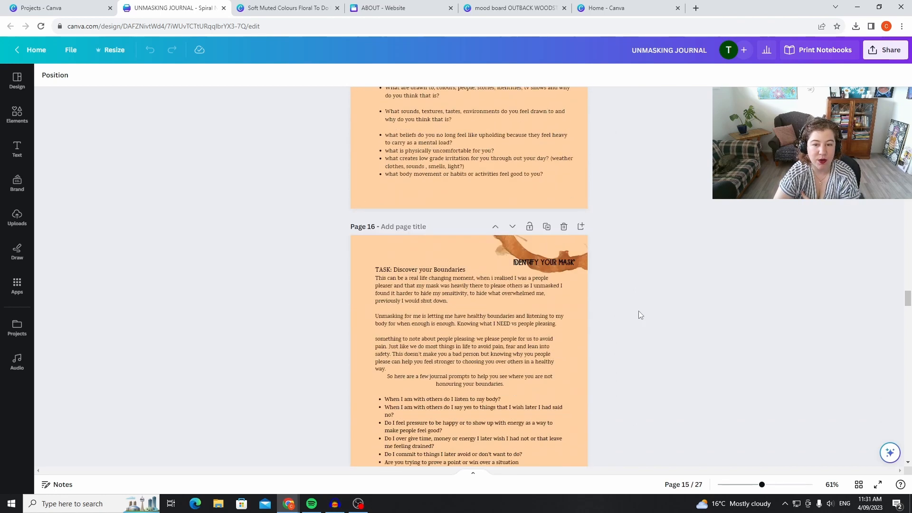
scroll(633, 325, "down", 5)
scroll(632, 319, "up", 3)
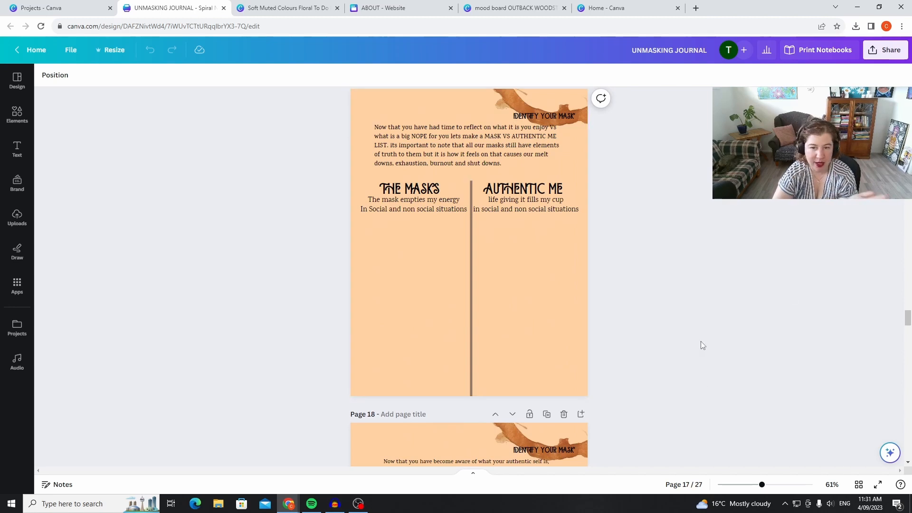
Examine the remaining journal sections on tools to navigate unmasking, rebuilding your identity, and systems and routines, through page 27.
scroll(702, 345, "down", 8)
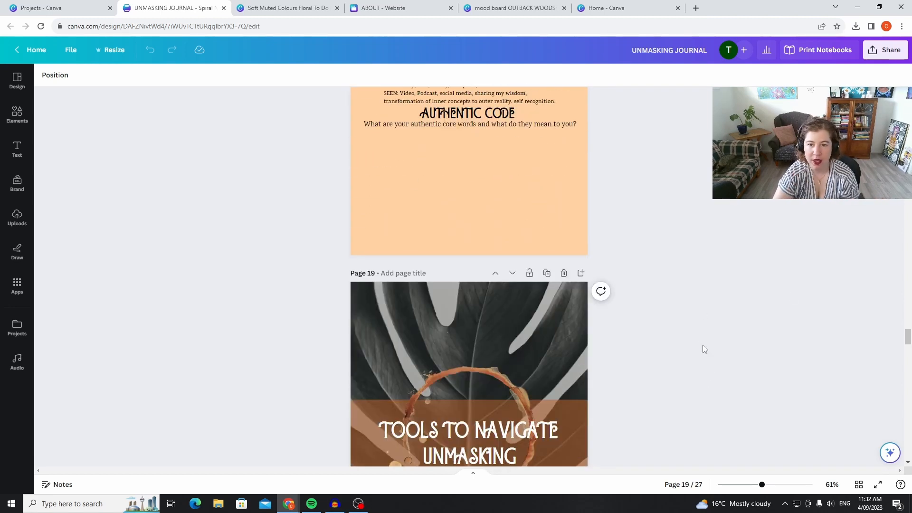
scroll(700, 334, "down", 4)
scroll(698, 357, "down", 6)
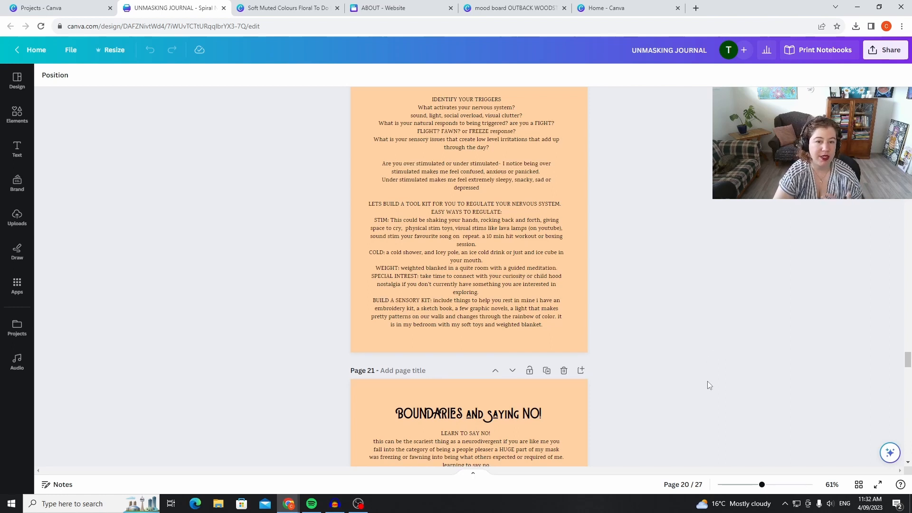
scroll(707, 380, "down", 3)
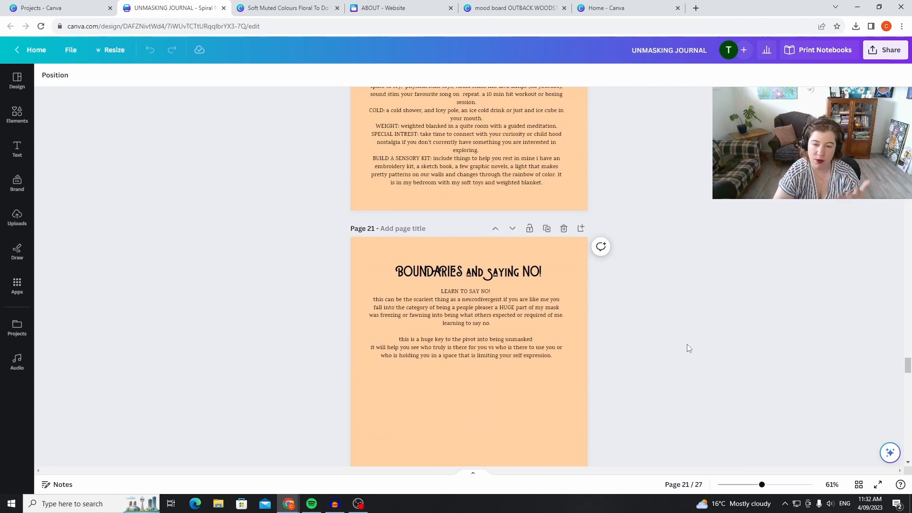
scroll(692, 327, "down", 4)
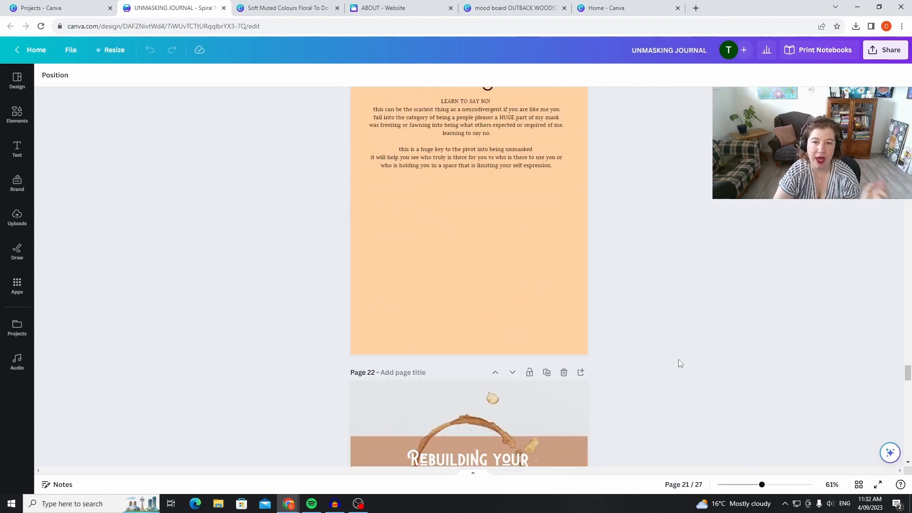
scroll(706, 306, "down", 6)
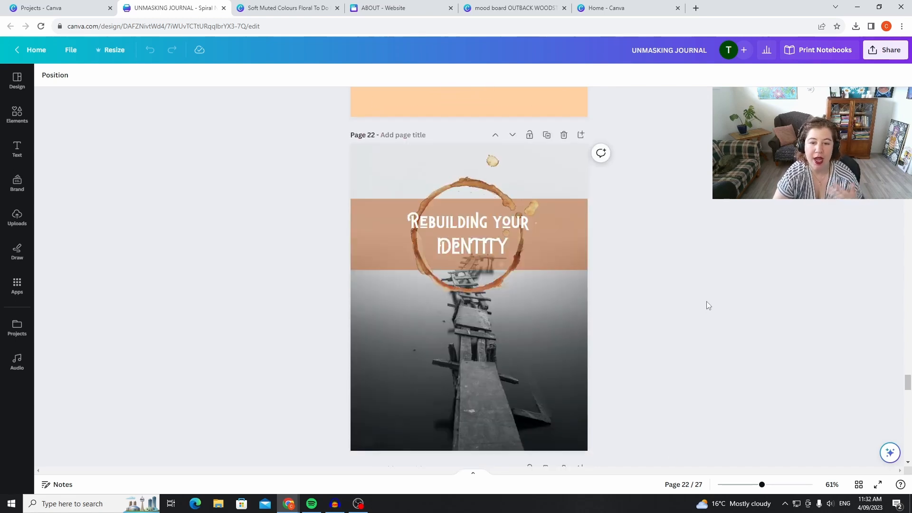
scroll(694, 312, "down", 5)
scroll(690, 337, "down", 1)
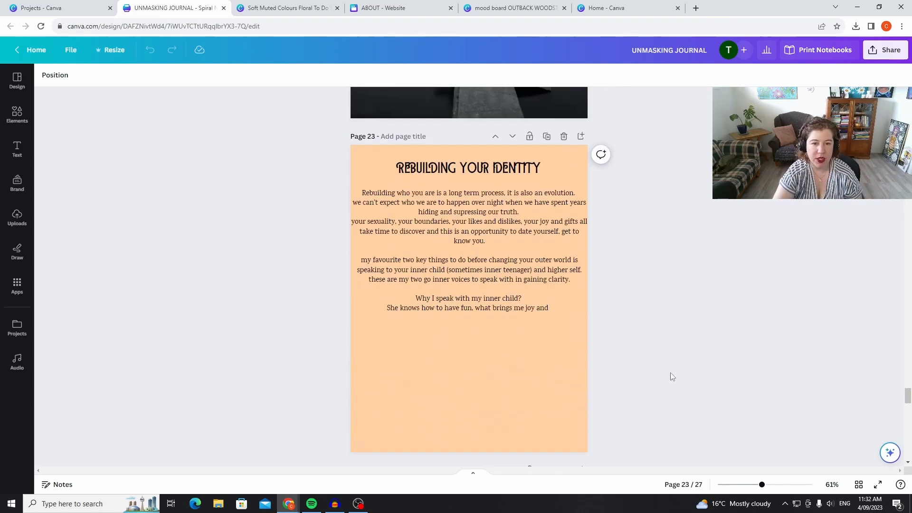
scroll(679, 368, "down", 10)
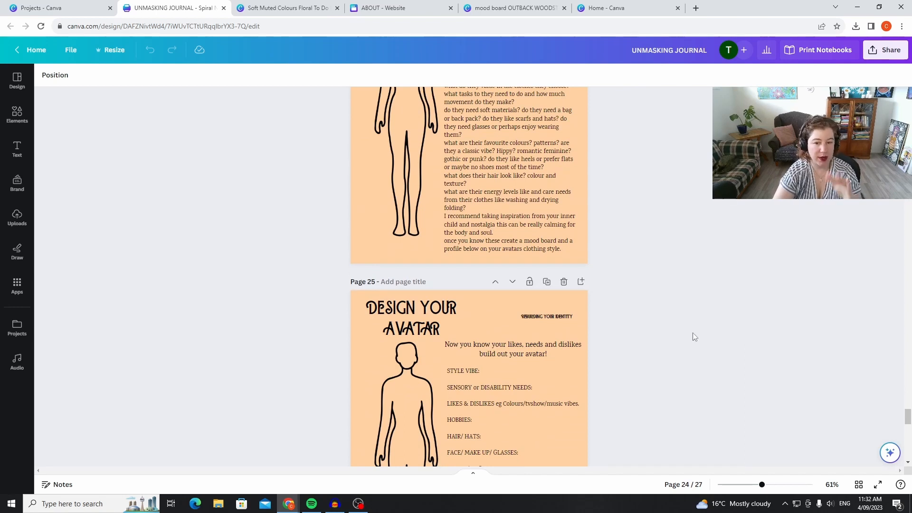
scroll(719, 400, "up", 3)
scroll(689, 368, "down", 10)
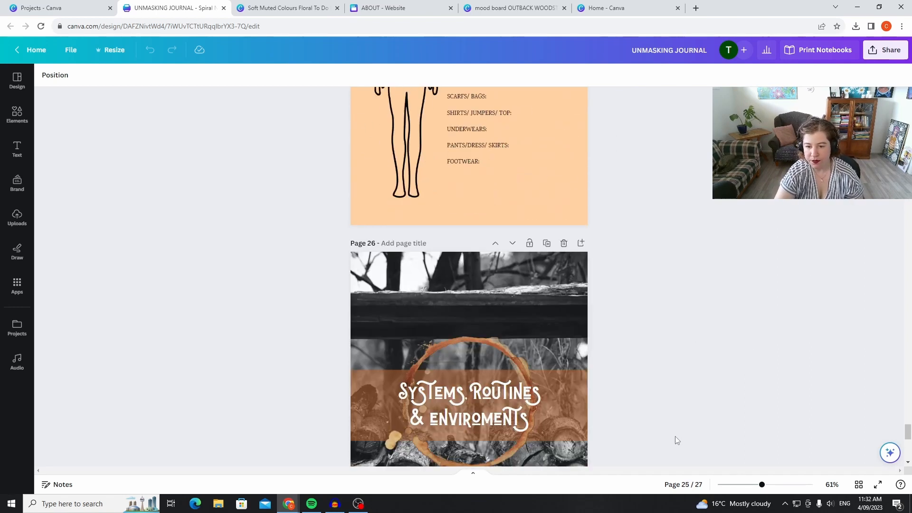
scroll(686, 430, "down", 7)
scroll(705, 401, "up", 6)
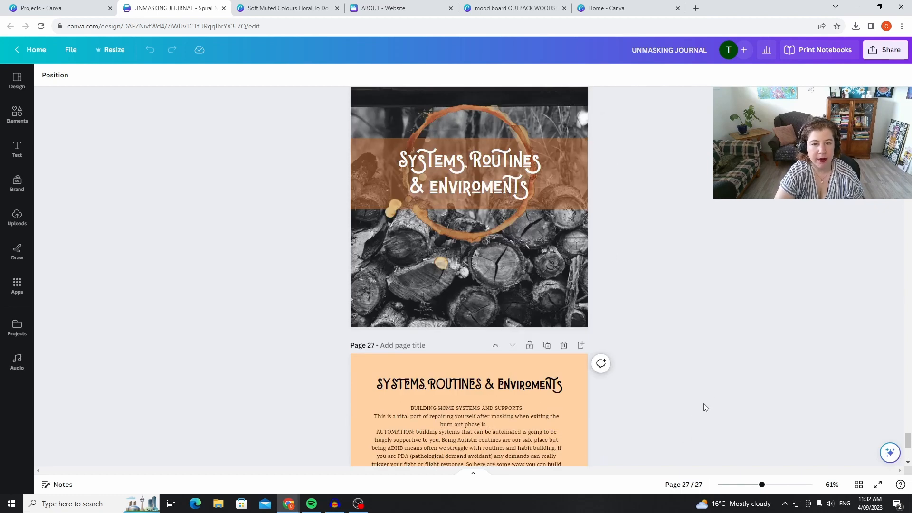
scroll(706, 387, "up", 3)
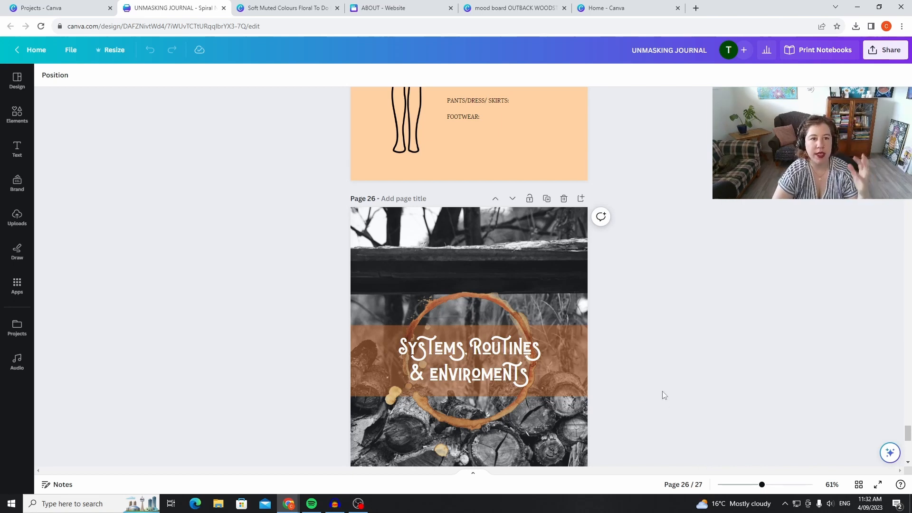
Close the UNMASKING JOURNAL and open the SOLAR TFW Gratitude Journal spiral notebook from the saved designs.
scroll(660, 396, "up", 9)
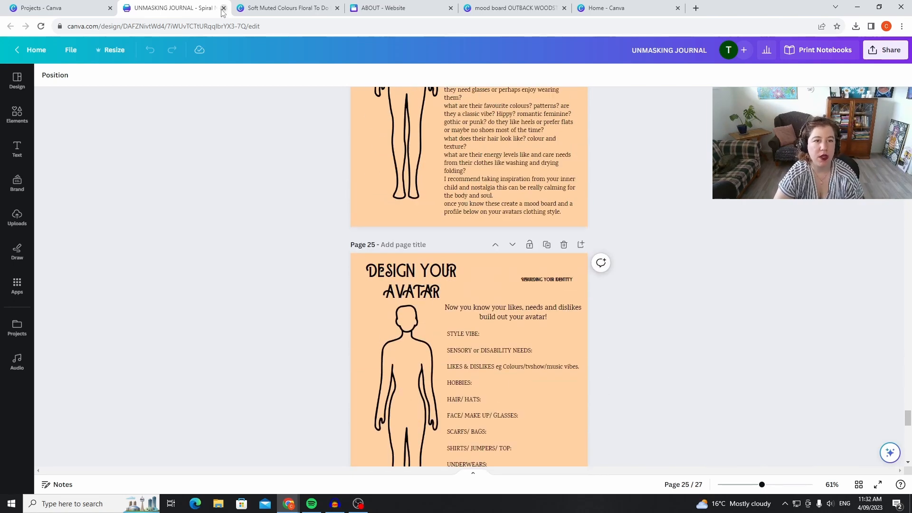
left_click(223, 8)
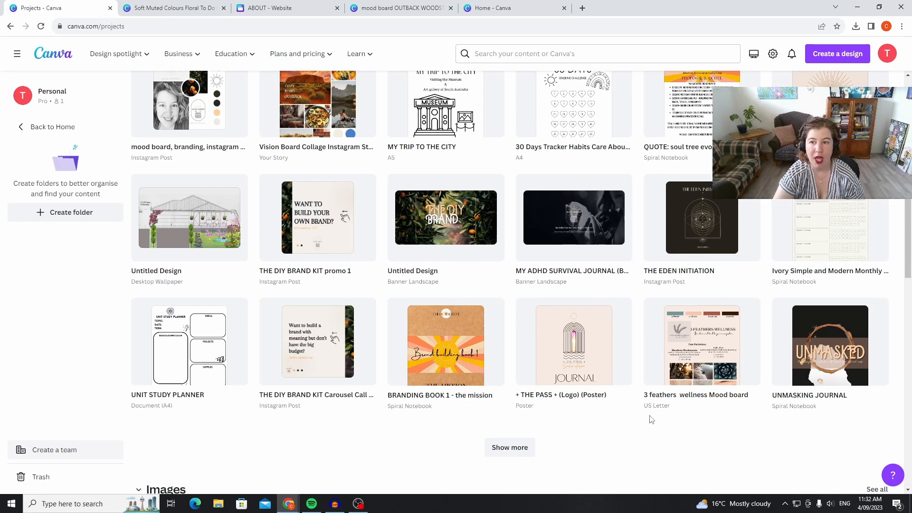
scroll(727, 326, "up", 2)
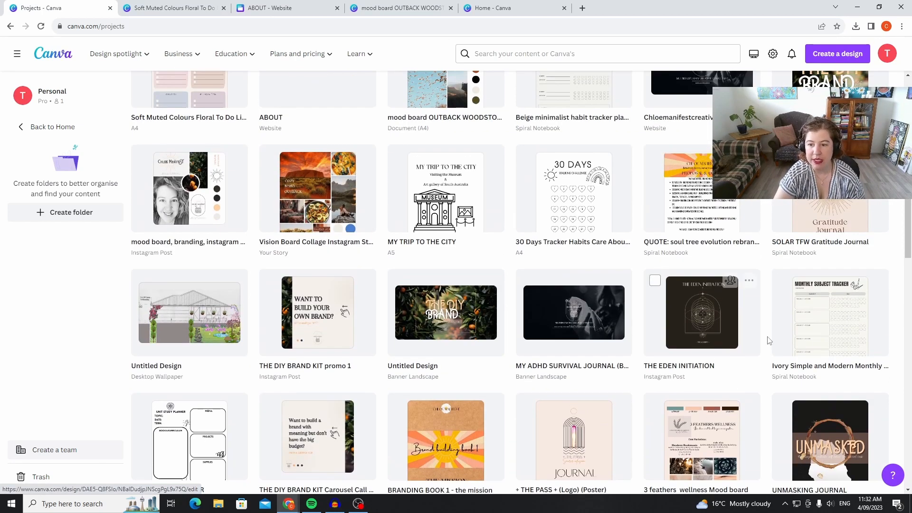
left_click(735, 294)
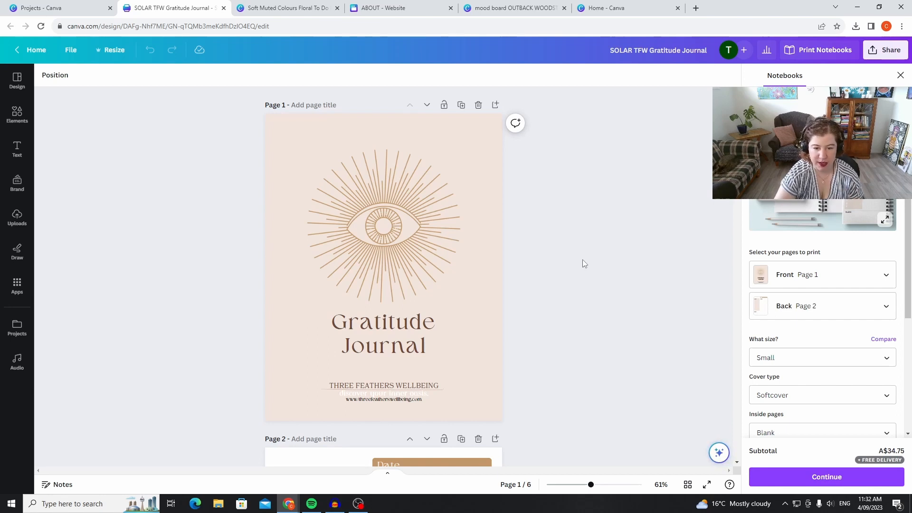
Examine the Gratitude Journal's cover, to-do and goals page, daily gratitudes, blocks and journal prompts, and dotted notes page as a simpler layout example.
scroll(583, 263, "down", 7)
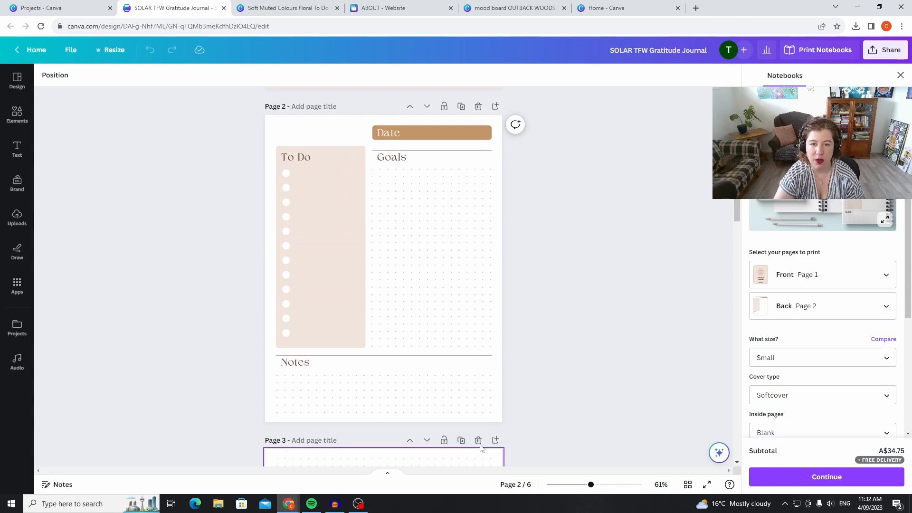
scroll(583, 421, "down", 3)
scroll(584, 421, "down", 3)
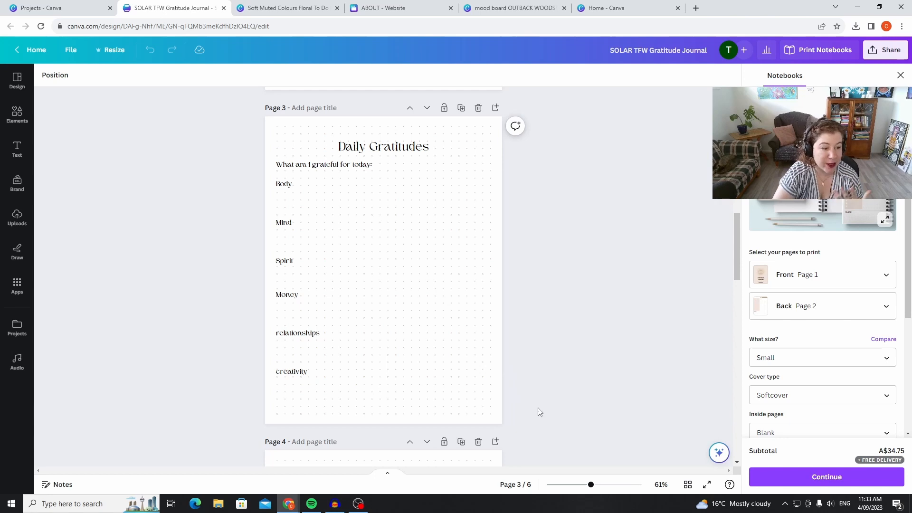
scroll(533, 402, "down", 4)
scroll(534, 405, "down", 3)
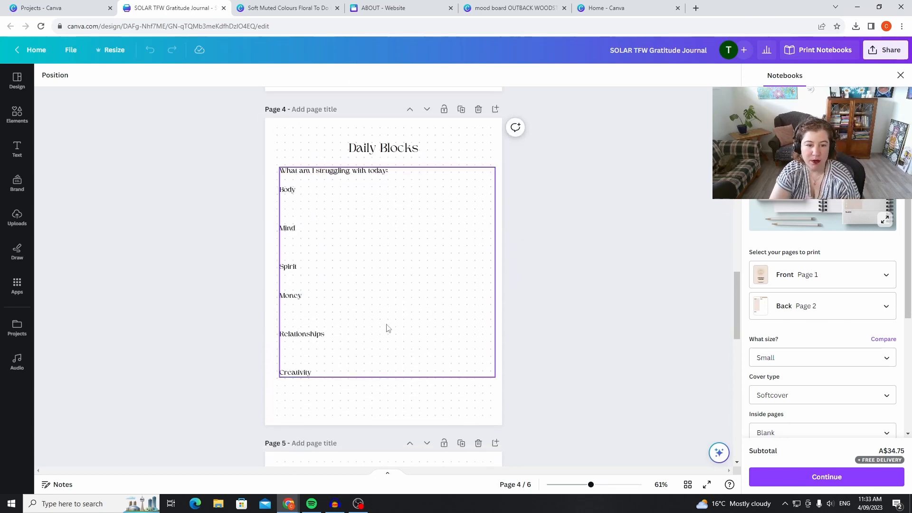
scroll(525, 404, "down", 1)
scroll(526, 405, "down", 3)
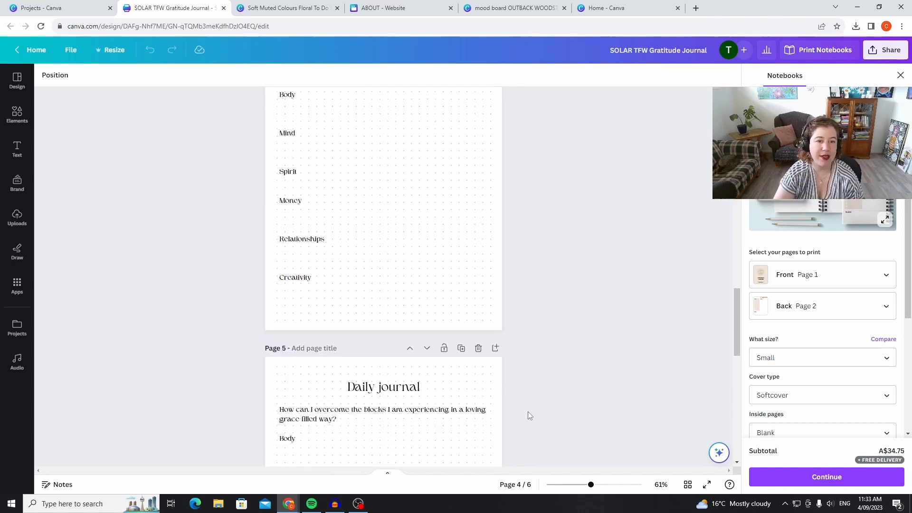
scroll(584, 354, "down", 4)
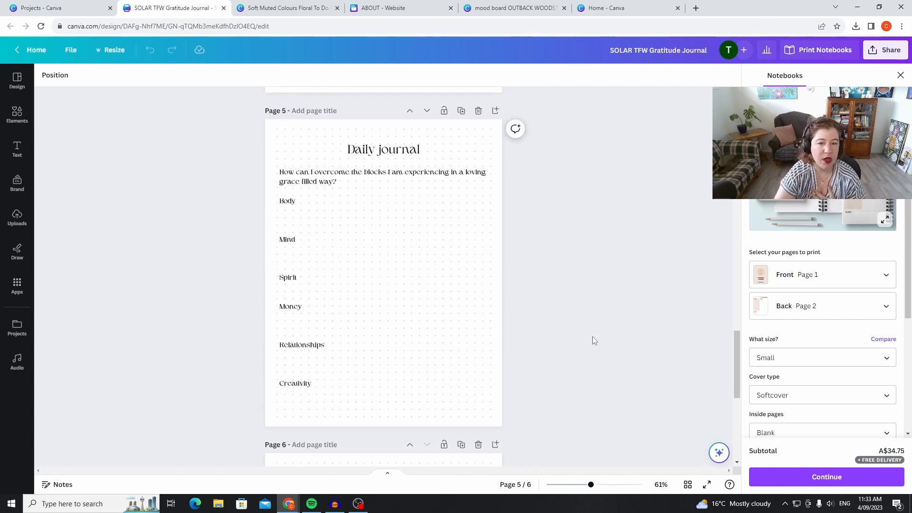
scroll(617, 351, "down", 3)
scroll(617, 347, "up", 3)
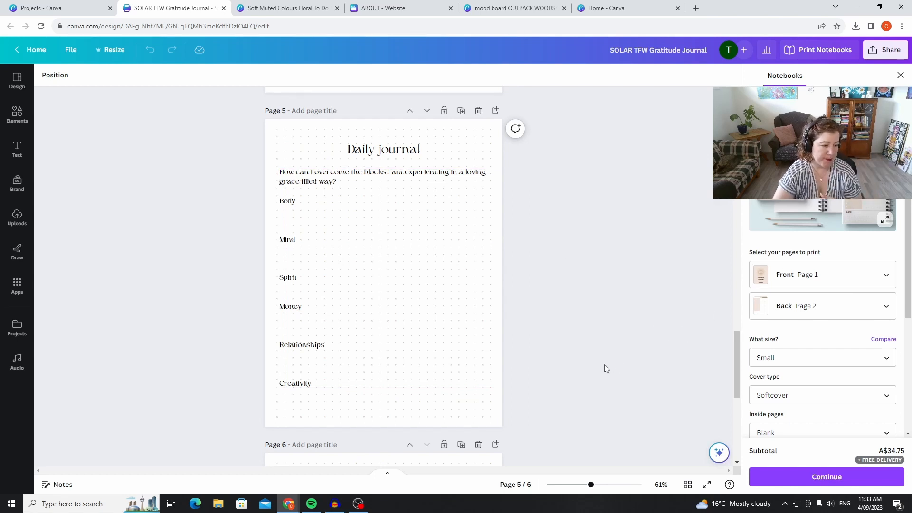
scroll(496, 285, "down", 7)
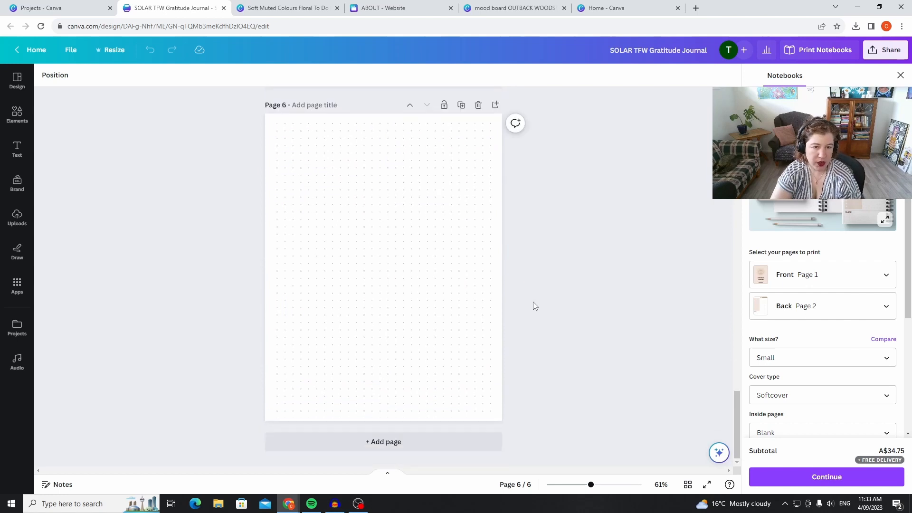
scroll(543, 321, "up", 20)
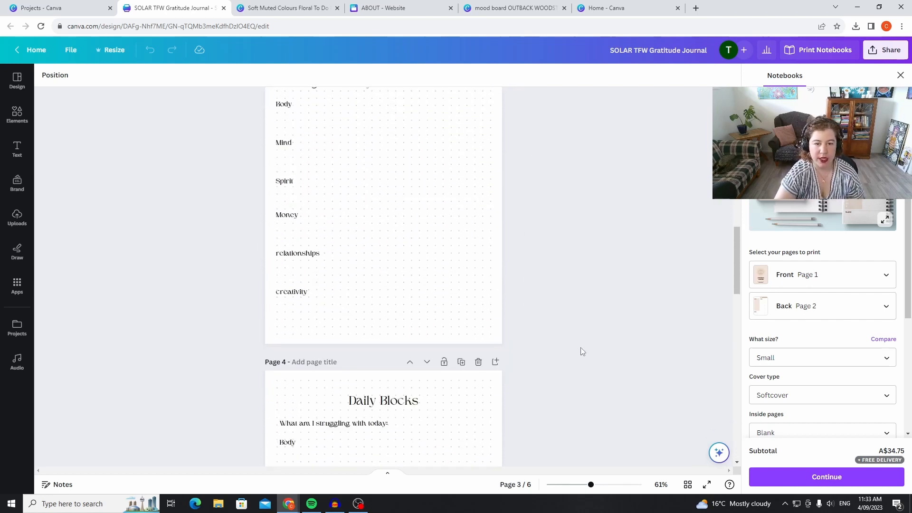
scroll(581, 350, "up", 12)
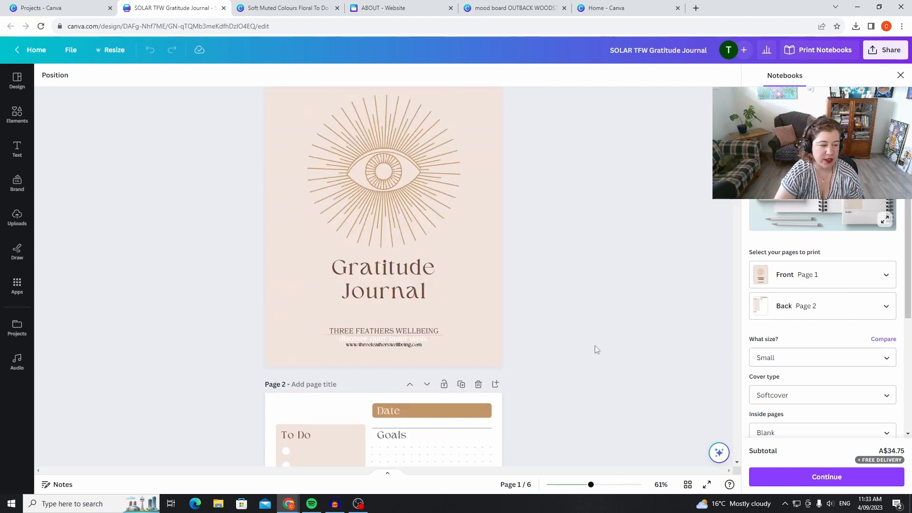
scroll(589, 370, "up", 2)
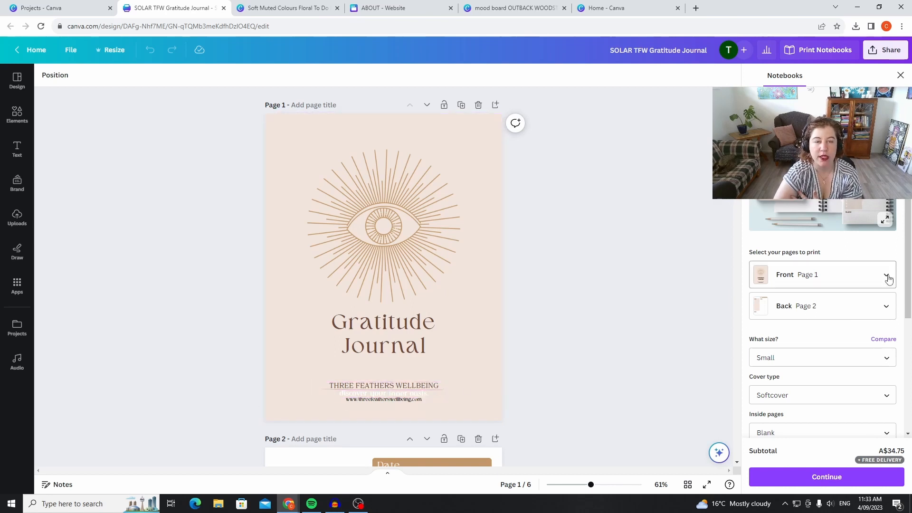
Return to the Soft Muted Colours Floral To Do List Planner and add a subheading text box directly below the logo on the Morning Mind Maps cover.
left_click(256, 9)
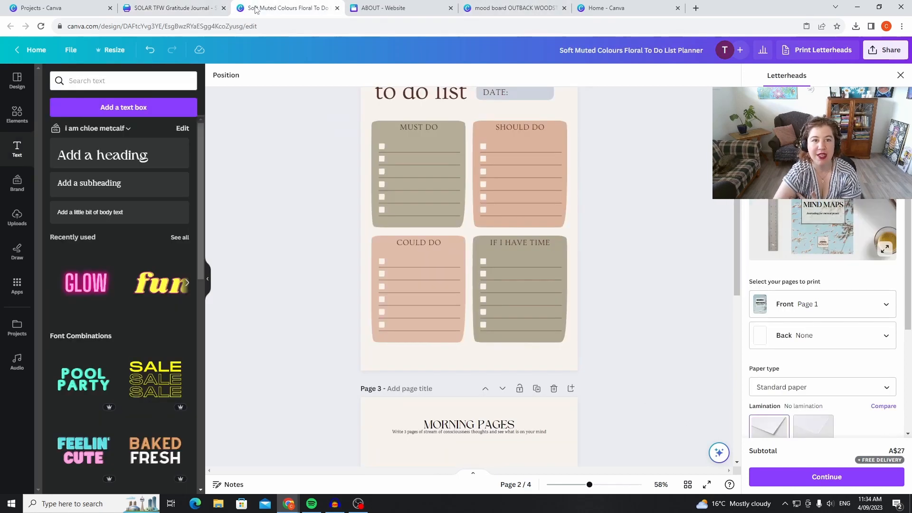
scroll(589, 291, "up", 8)
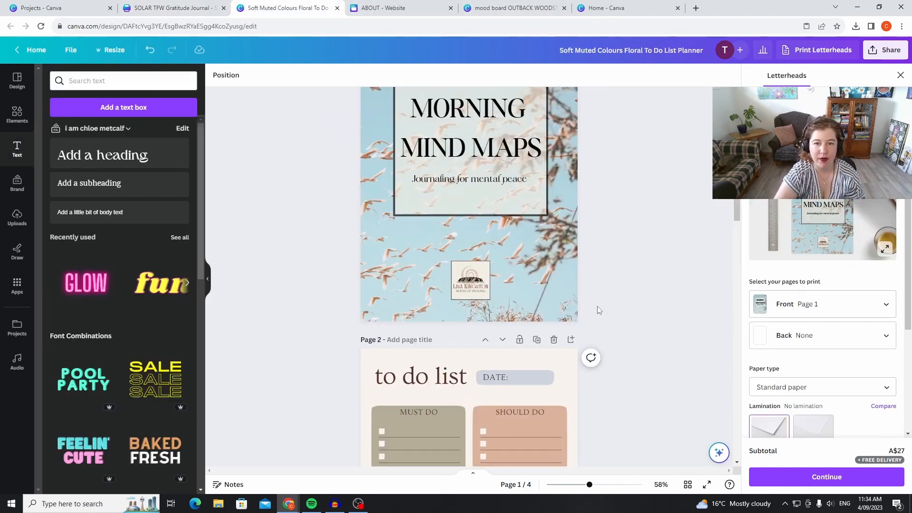
left_click(120, 185)
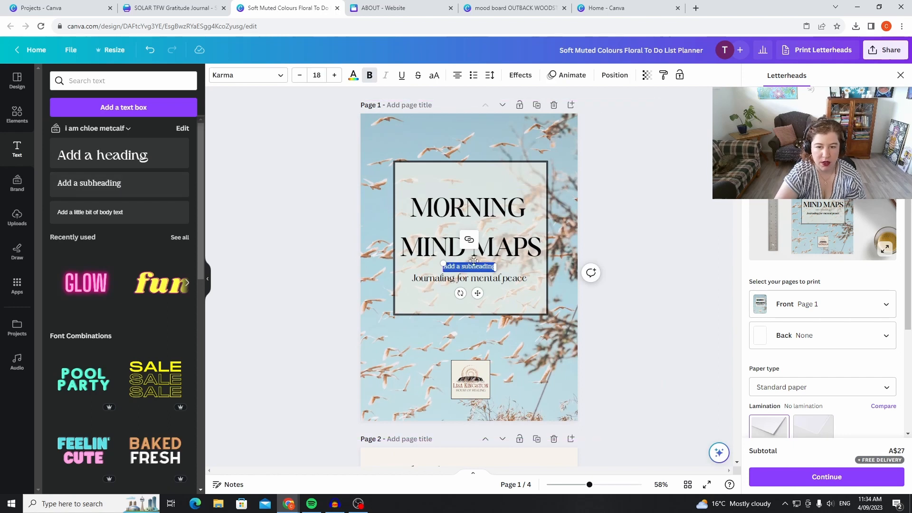
left_click_drag(475, 267, 478, 396)
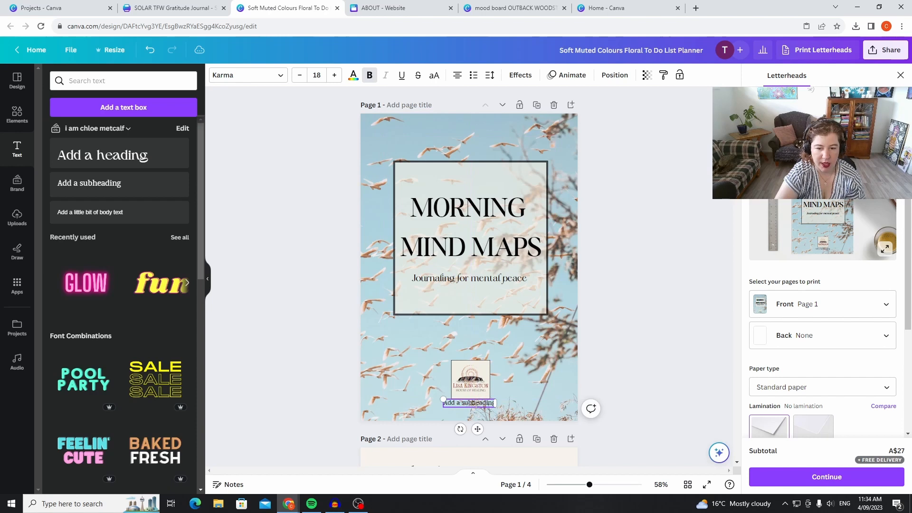
Replace the subheading's placeholder text below the cover logo with the brand's website address.
double_click(484, 404)
type("www.lisa")
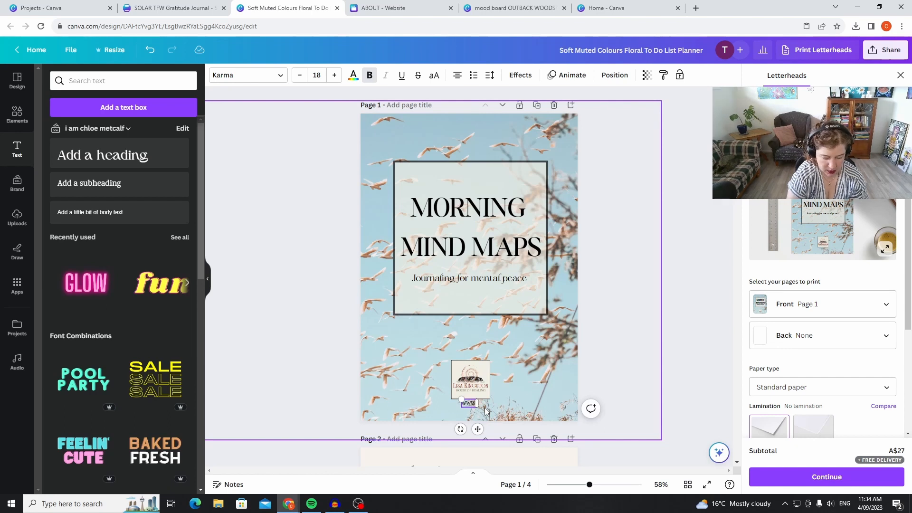
type("kingston")
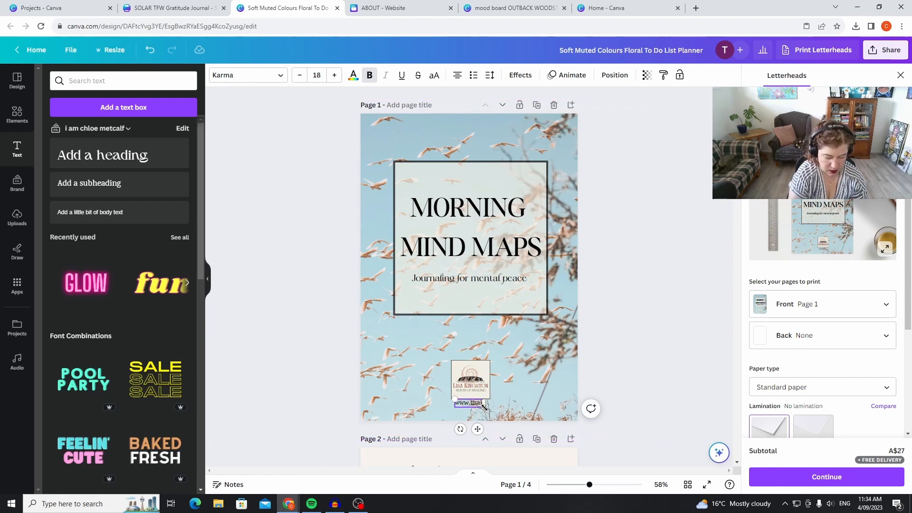
type("g")
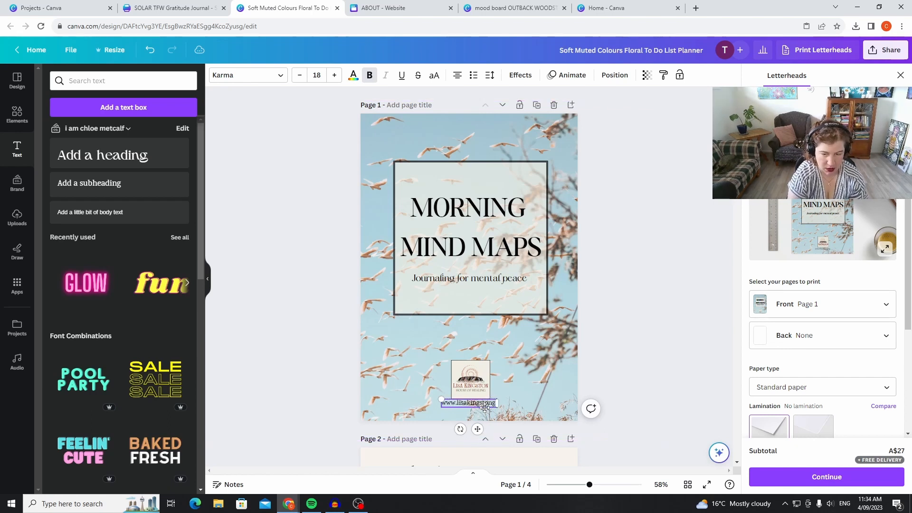
type(".com")
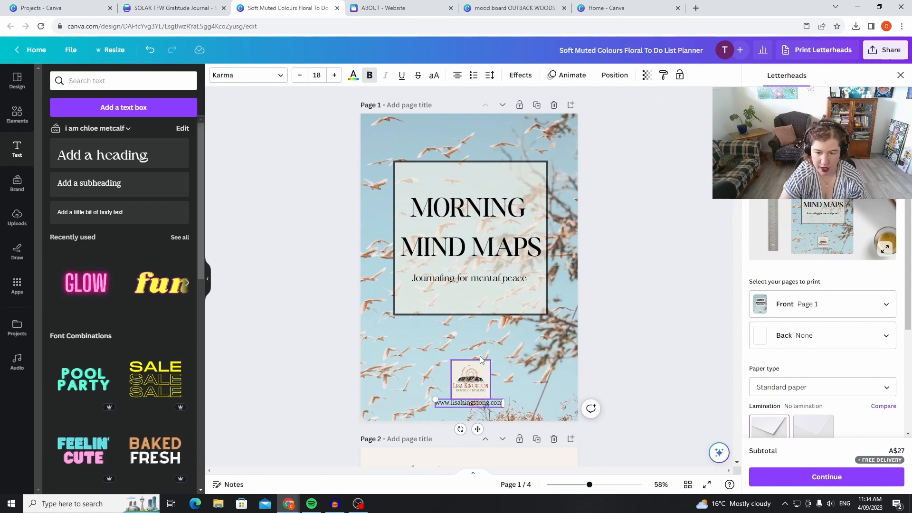
left_click(660, 377)
left_click(485, 405)
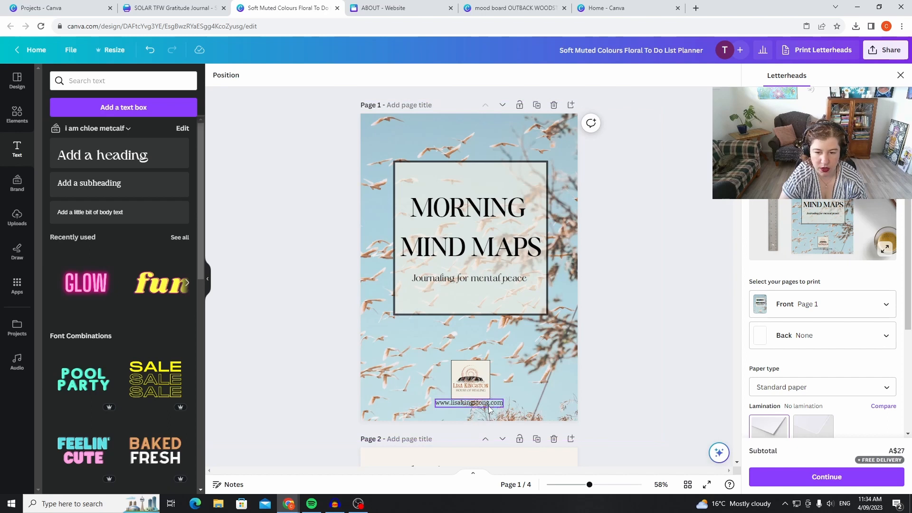
left_click(480, 403)
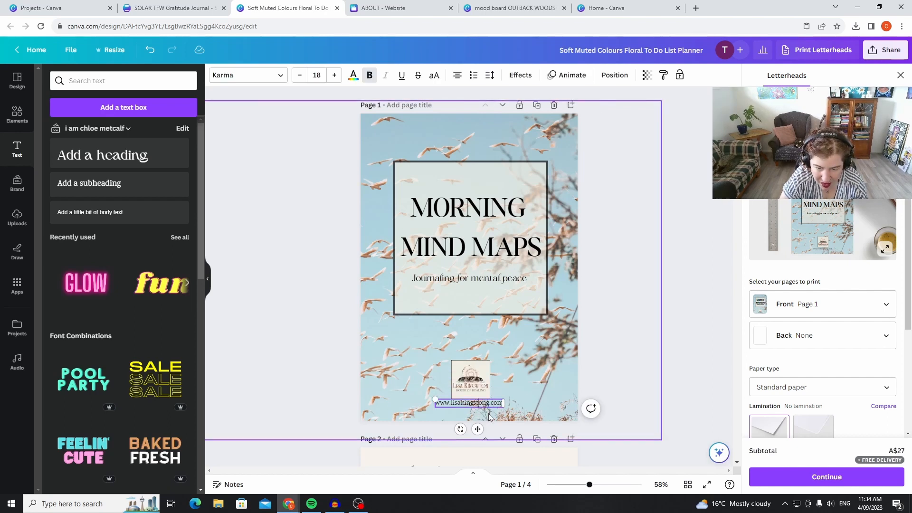
left_click(679, 318)
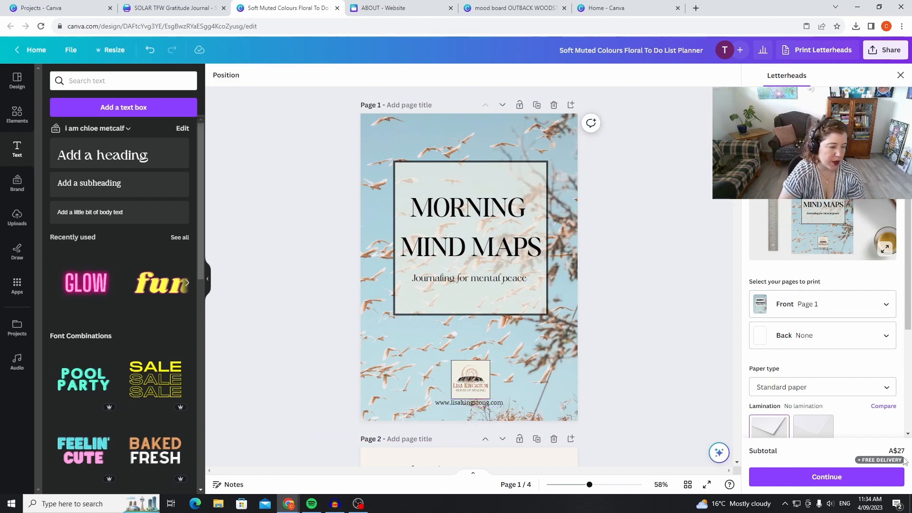
Group the logo and the website address on the cover page into one element.
scroll(636, 366, "down", 9)
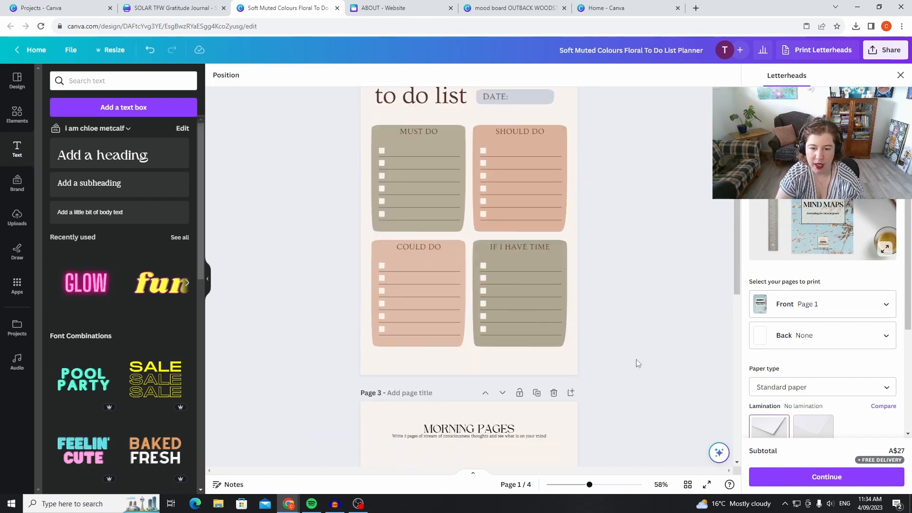
scroll(637, 369, "up", 4)
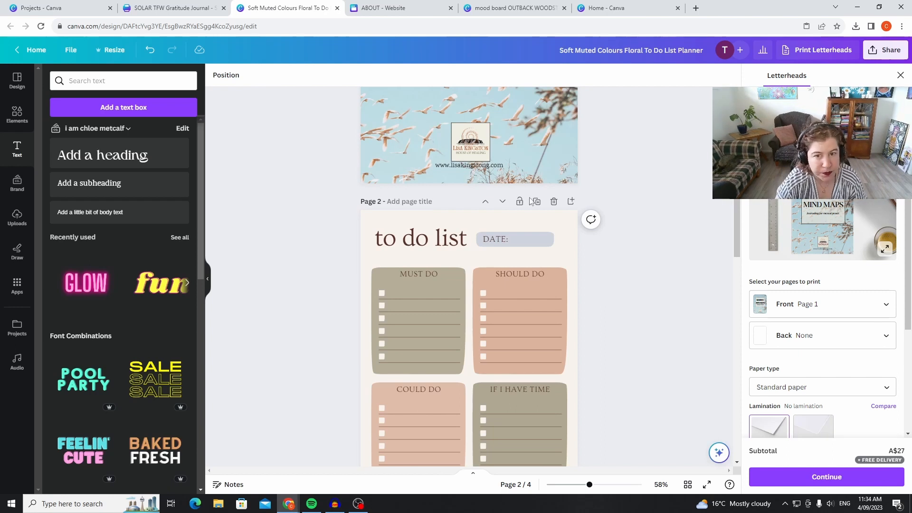
left_click_drag(444, 113, 515, 166)
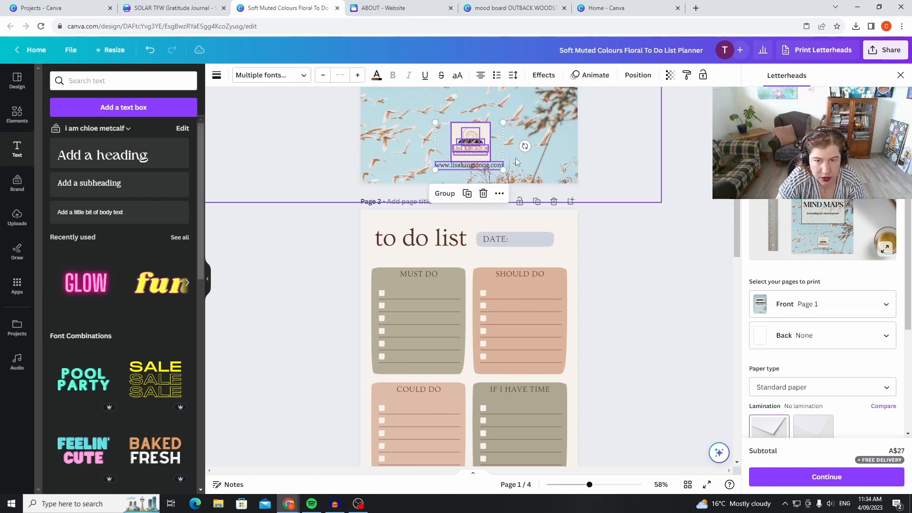
left_click(444, 194)
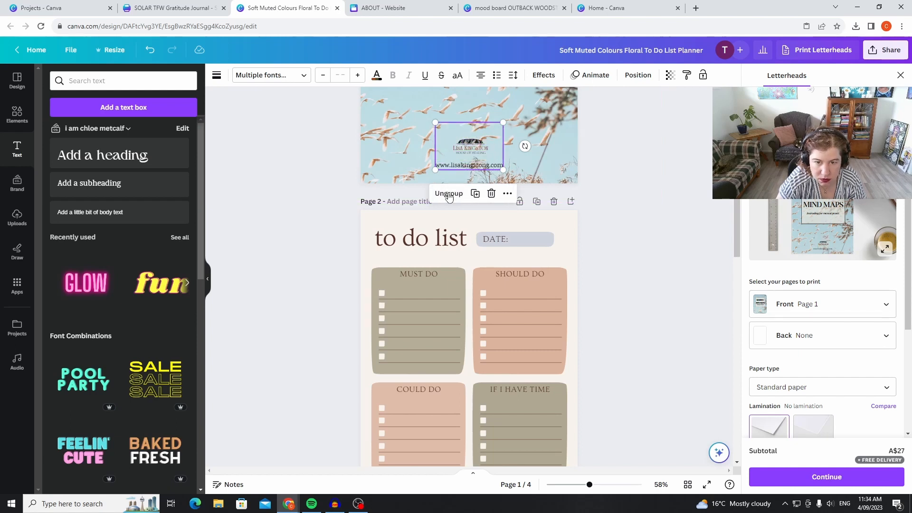
Copy the grouped logo and website address from the cover and paste it onto the Morning Pages page.
right_click(482, 146)
left_click(498, 151)
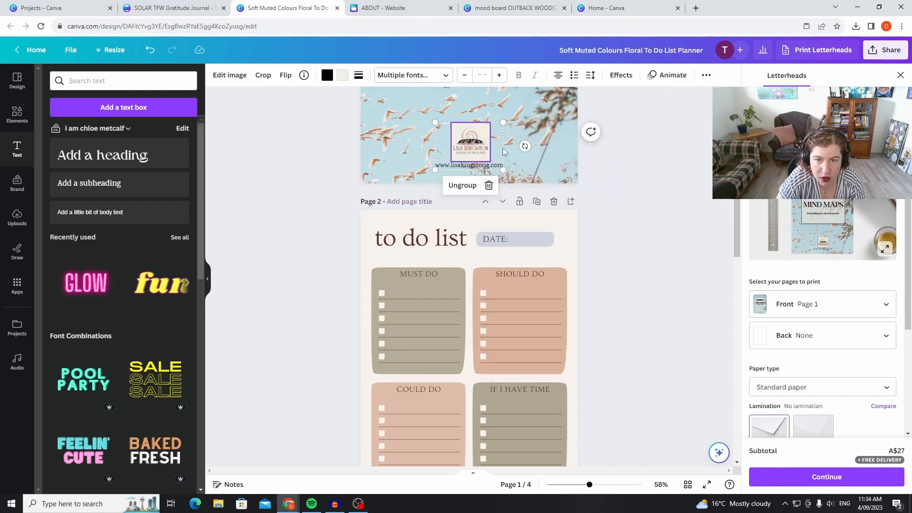
scroll(544, 149, "down", 6)
scroll(542, 151, "down", 4)
right_click(483, 298)
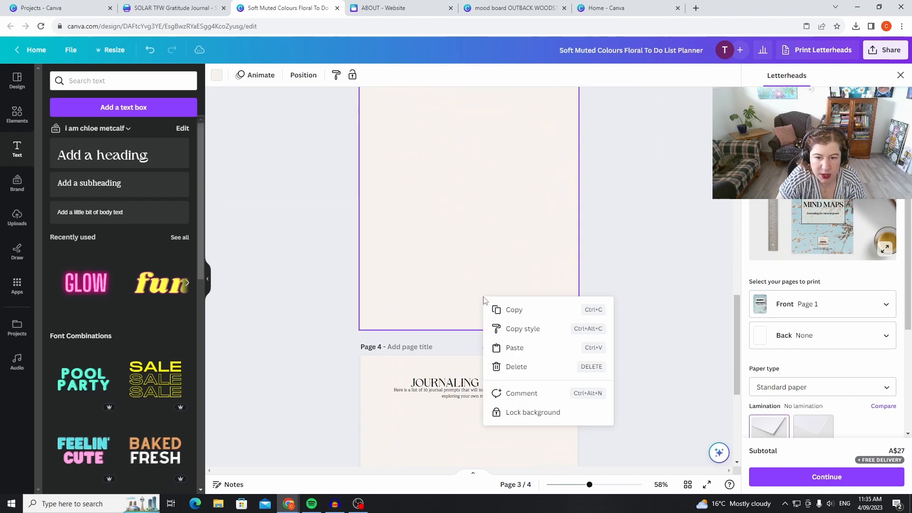
left_click(514, 348)
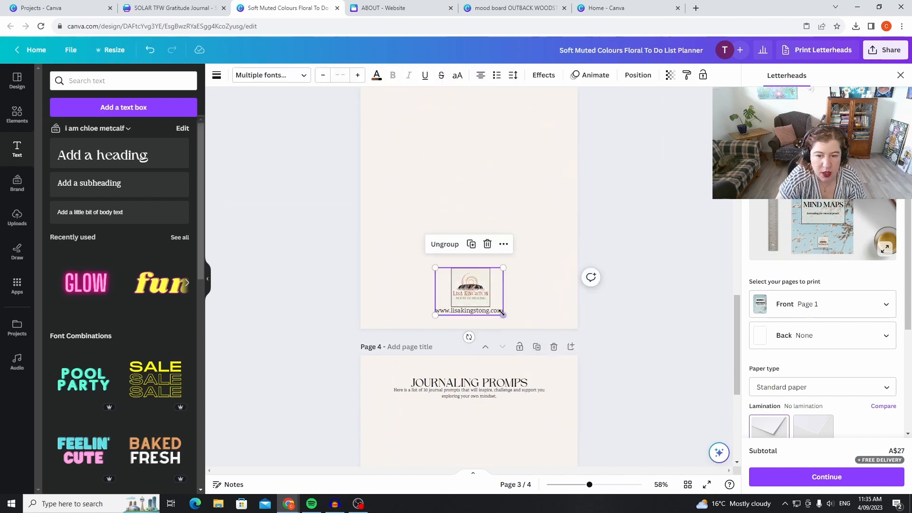
Shrink the pasted logo group into the lower-right corner of the Morning Pages page and lock it there.
left_click_drag(503, 314, 546, 298)
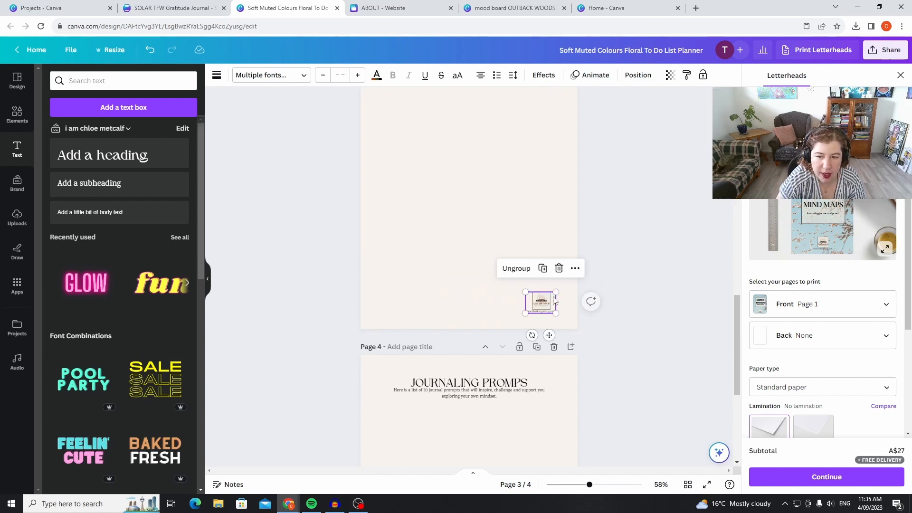
left_click(575, 267)
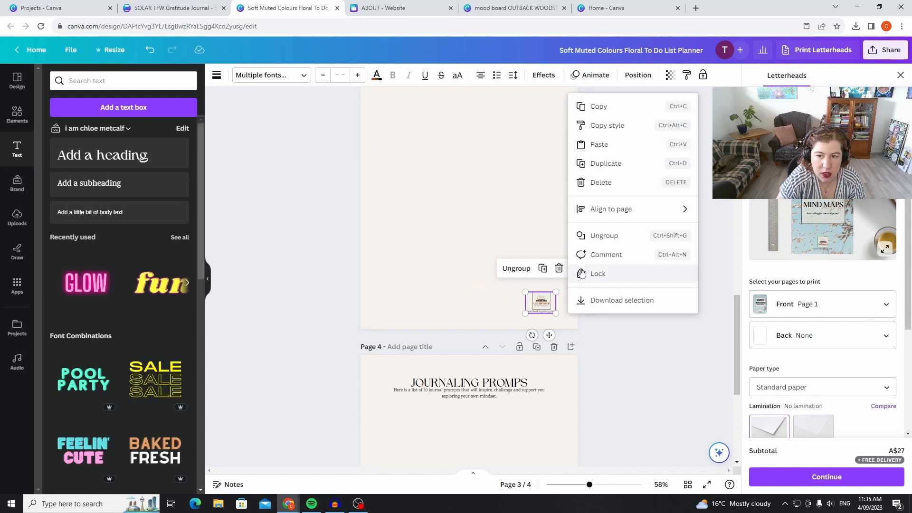
left_click(675, 279)
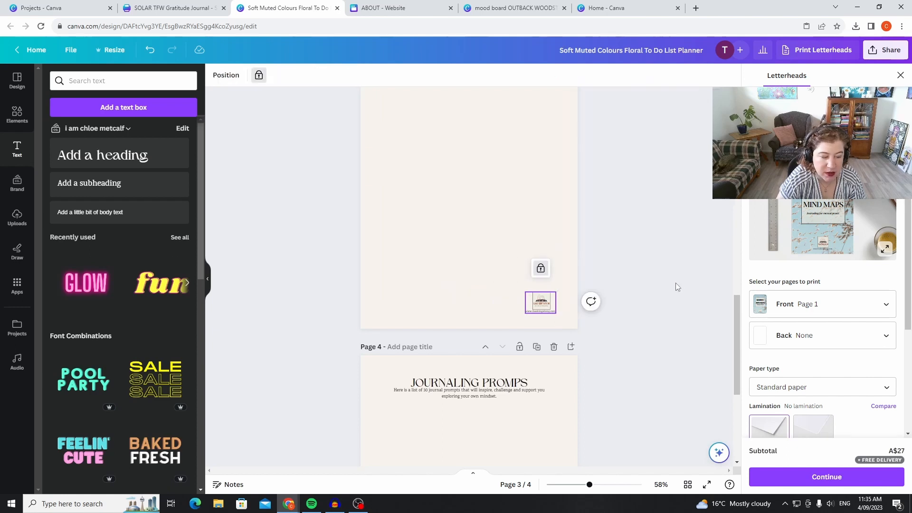
Unlock the logo group on the Morning Pages page, set its transparency to 0 and lock it again.
left_click(540, 270)
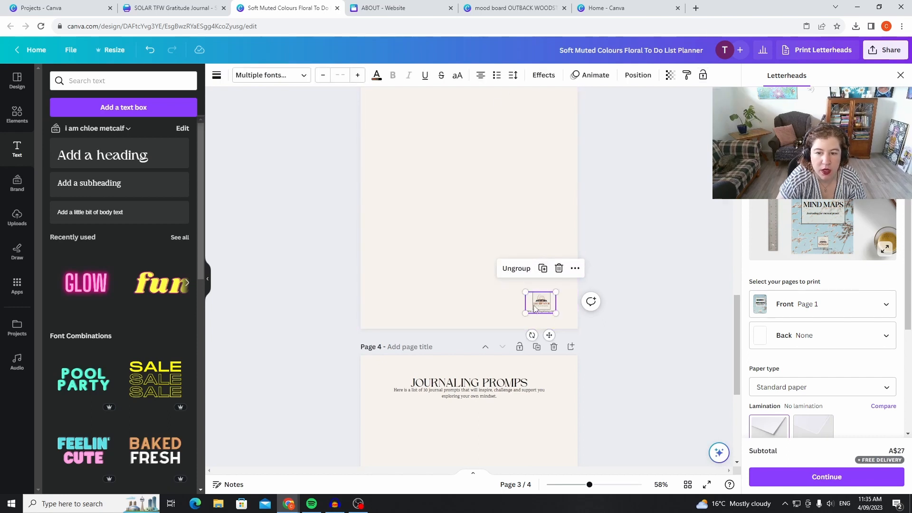
left_click(670, 75)
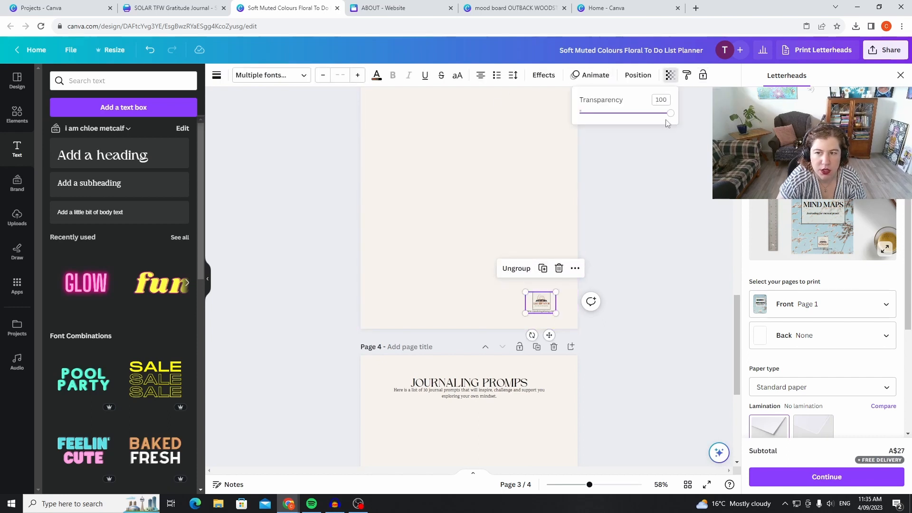
left_click_drag(669, 114, 567, 126)
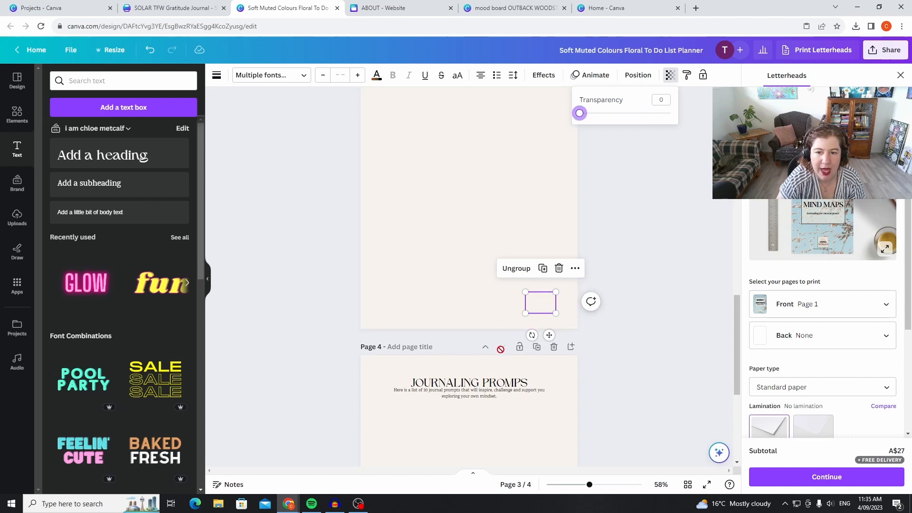
left_click(575, 267)
left_click(628, 276)
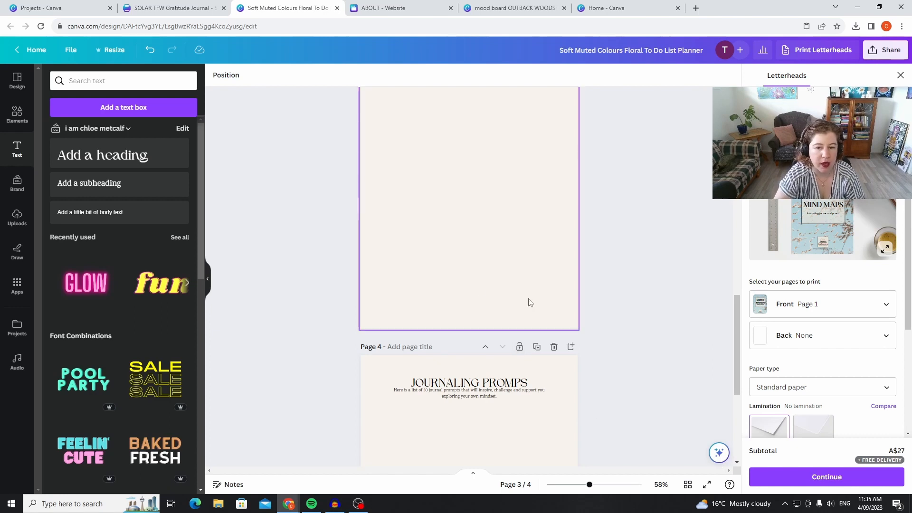
left_click(561, 304)
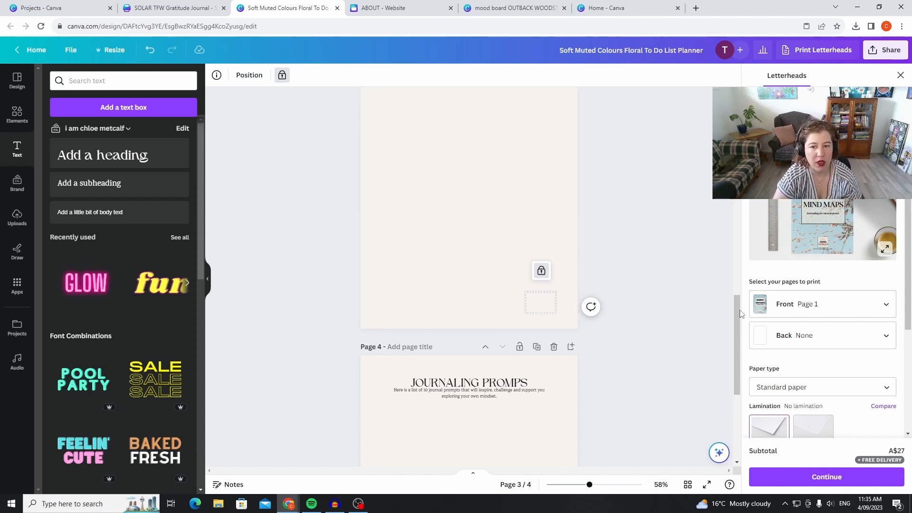
Review the journal from the cover through the to-do list, Morning Pages and journaling prompts pages.
scroll(560, 343, "down", 2)
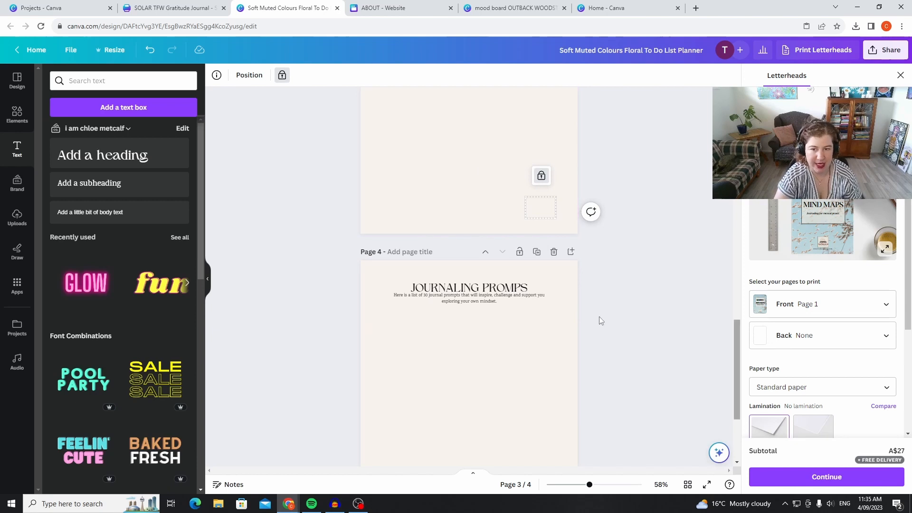
scroll(601, 322, "up", 4)
scroll(631, 270, "up", 12)
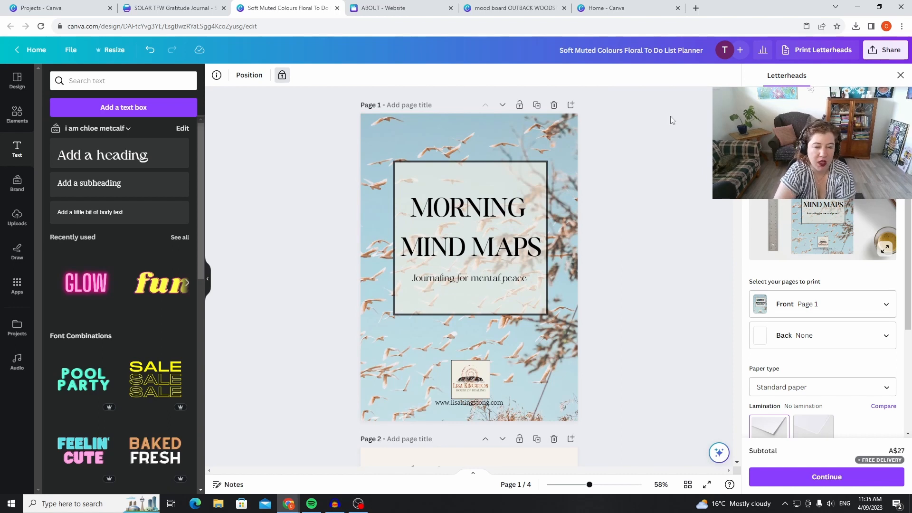
scroll(654, 125, "down", 4)
scroll(654, 125, "down", 6)
scroll(625, 313, "down", 3)
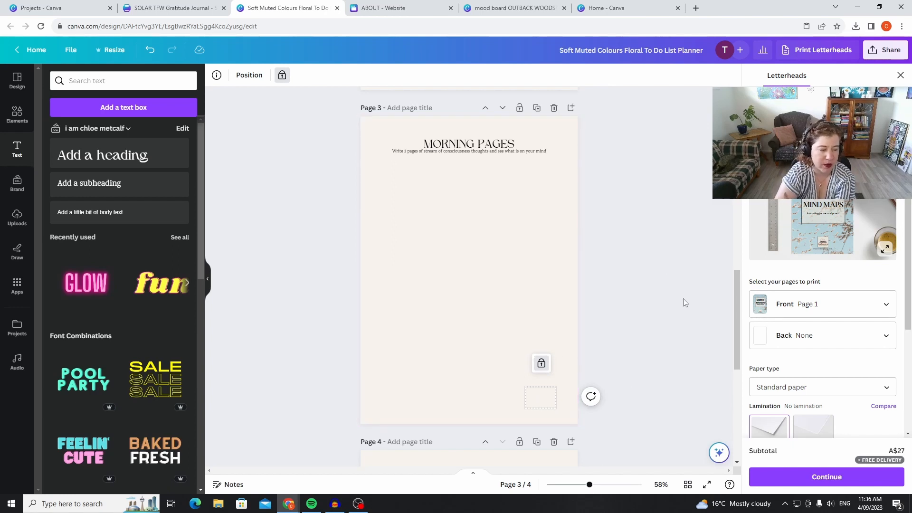
scroll(595, 291, "down", 5)
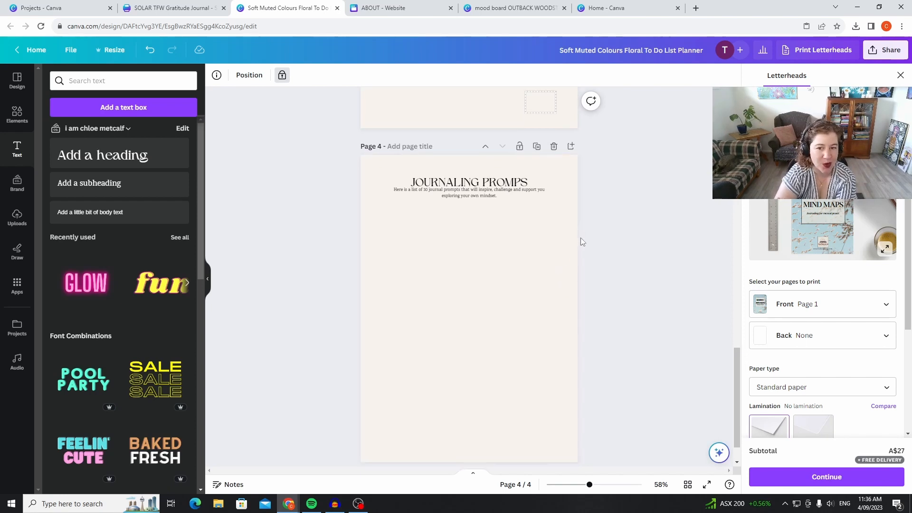
scroll(594, 186, "down", 1)
scroll(604, 175, "up", 6)
scroll(605, 92, "up", 10)
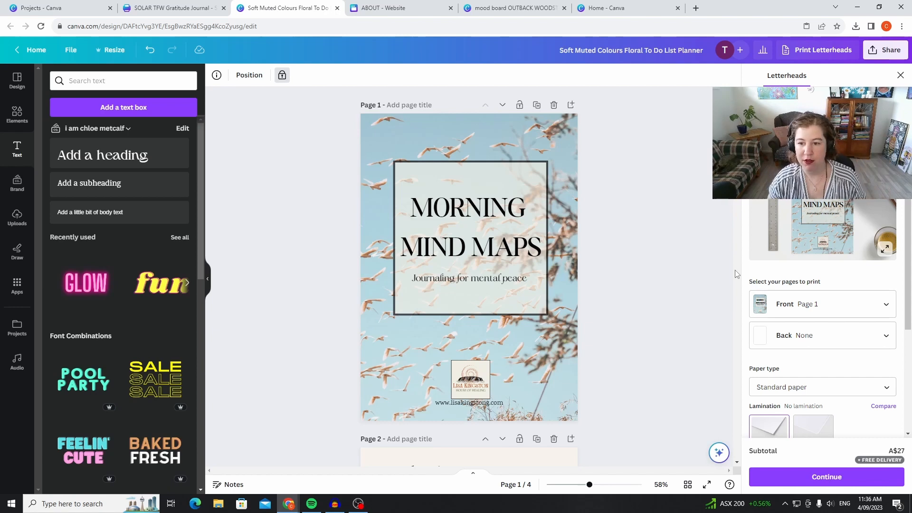
scroll(821, 333, "down", 3)
scroll(602, 246, "down", 15)
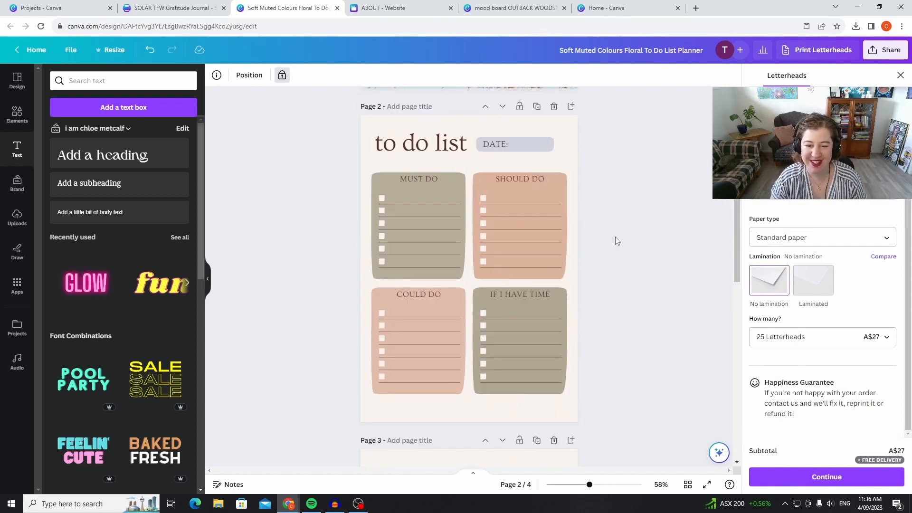
Unlock the invisible logo group on the Morning Pages page and restore its transparency to 100.
left_click(543, 260)
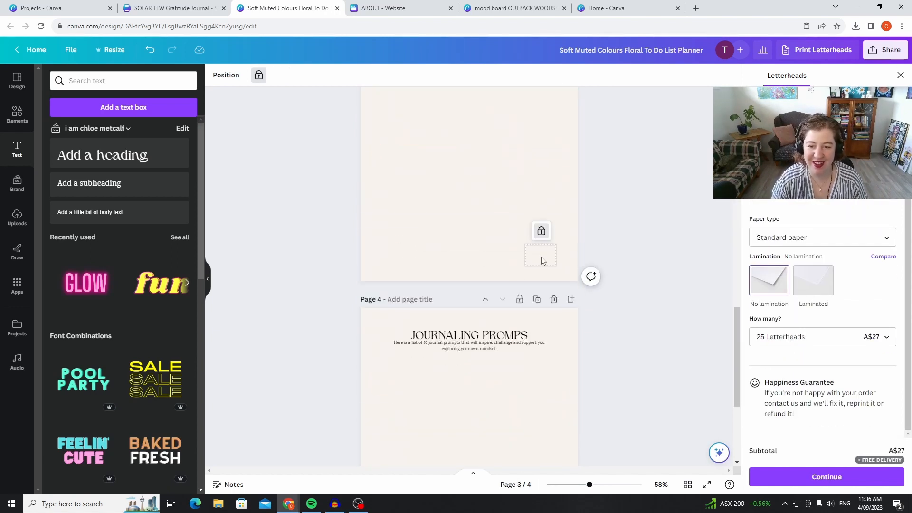
left_click(542, 231)
left_click(647, 75)
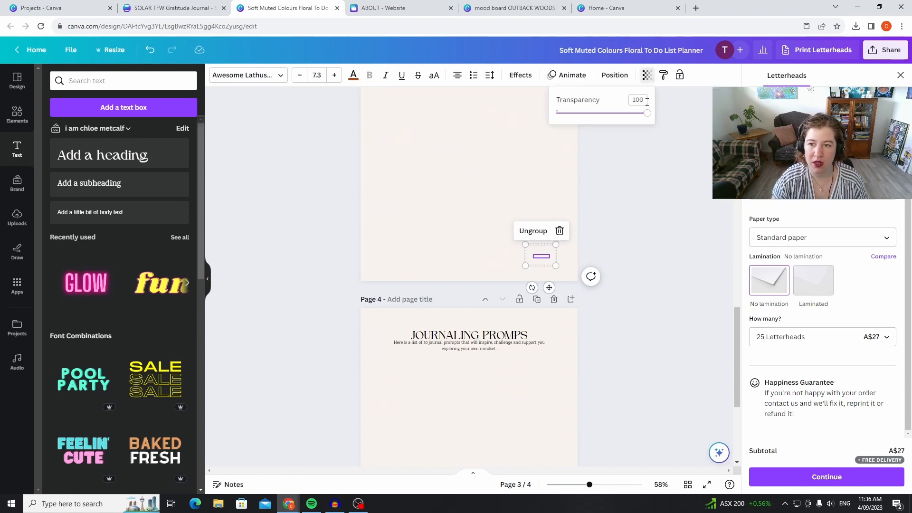
mouse_move(646, 117)
left_mouse_down()
mouse_move(603, 120)
mouse_move(646, 114)
left_mouse_up()
left_click(562, 253)
left_click(547, 258)
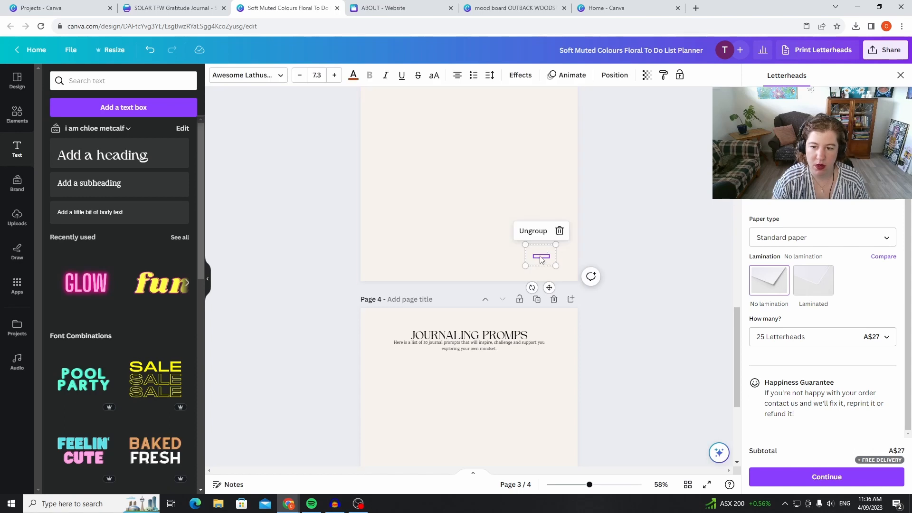
left_click(564, 258)
left_click_drag(571, 267, 522, 232)
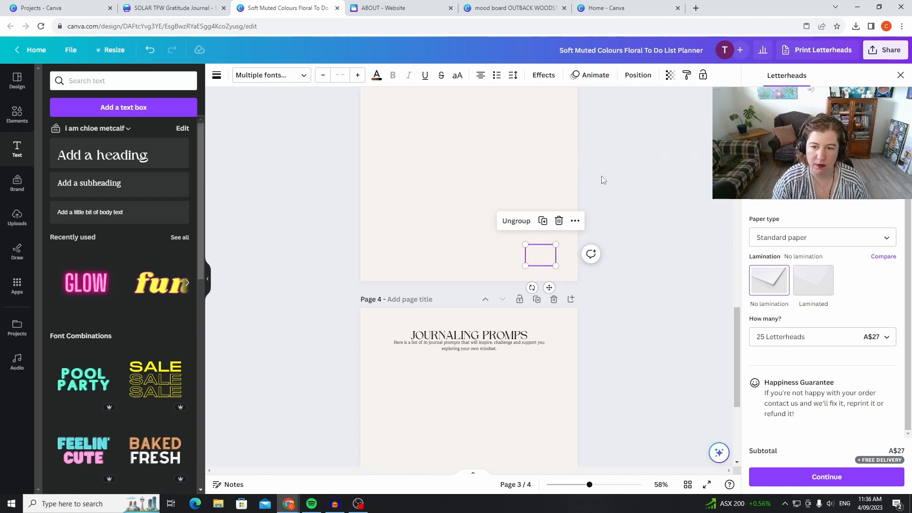
left_click(670, 76)
left_click_drag(580, 120, 690, 134)
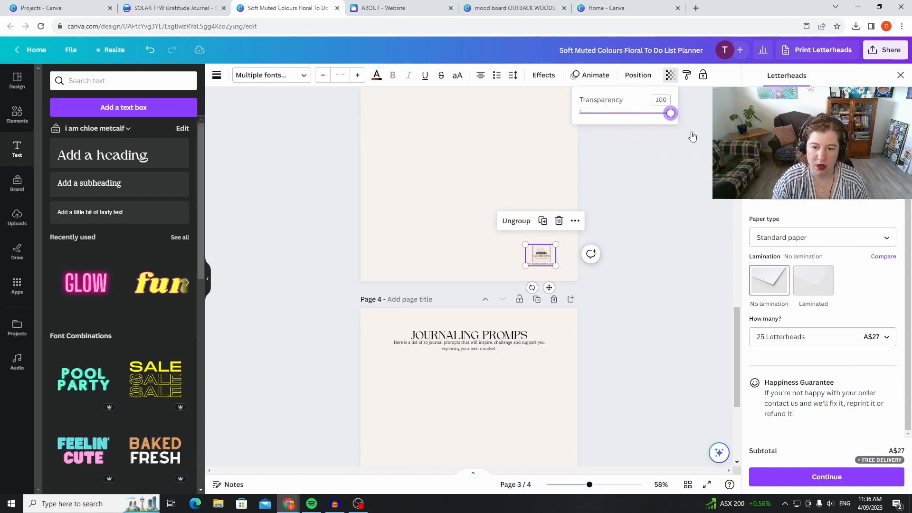
left_click(667, 213)
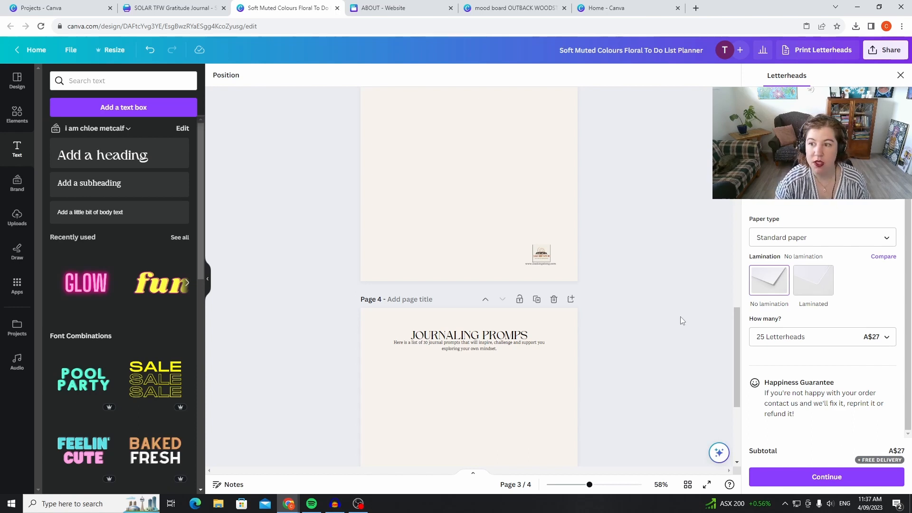
Check the Gratitude Journal cover and look through the existing designs on the Projects page.
scroll(682, 320, "up", 15)
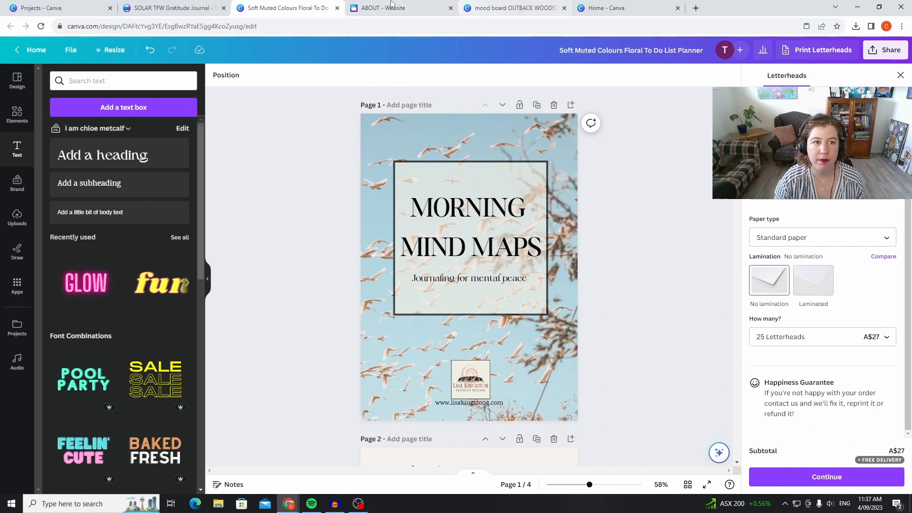
left_click(168, 8)
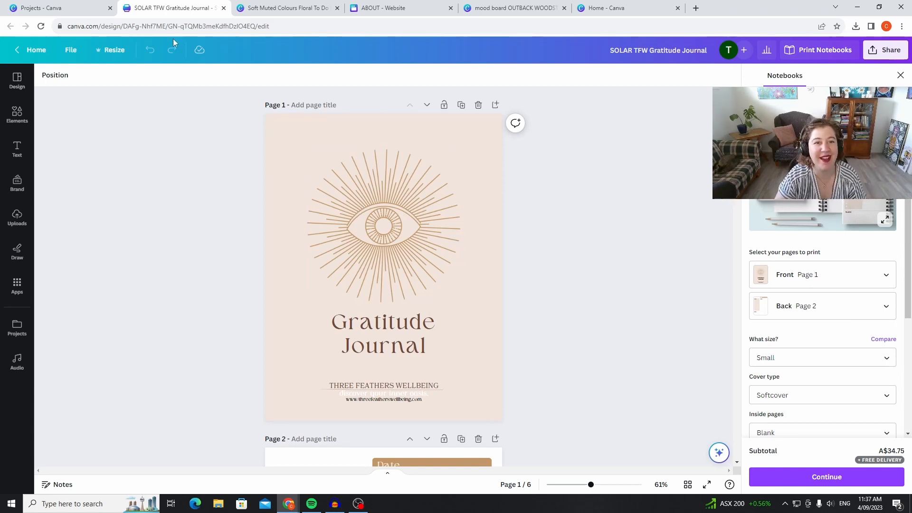
left_click(74, 15)
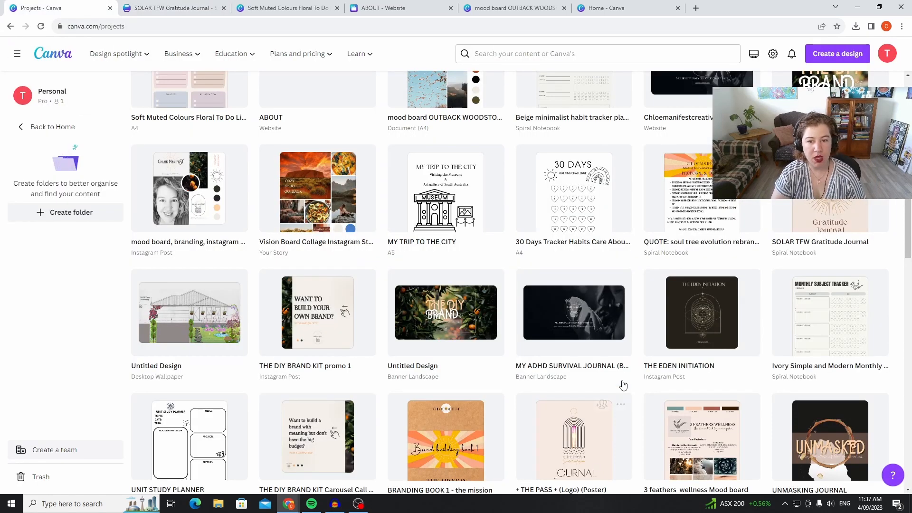
scroll(622, 383, "down", 3)
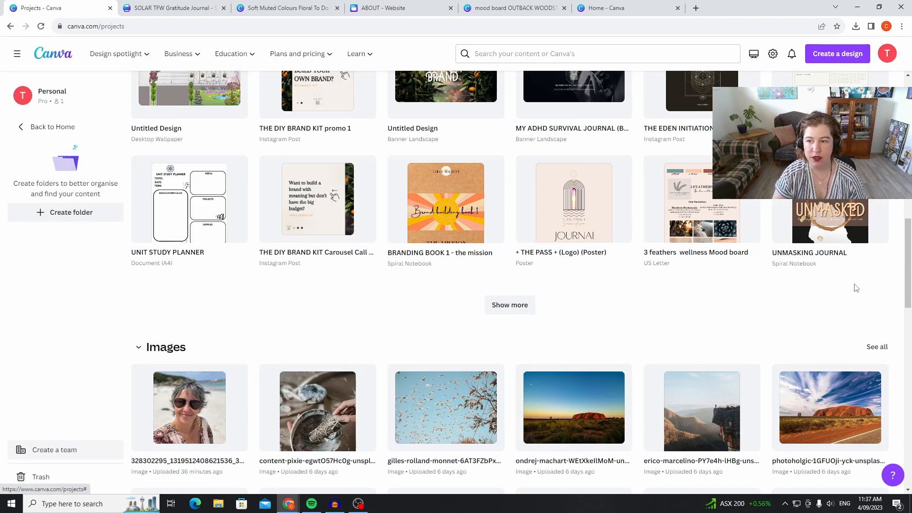
scroll(827, 298, "down", 4)
scroll(824, 300, "up", 12)
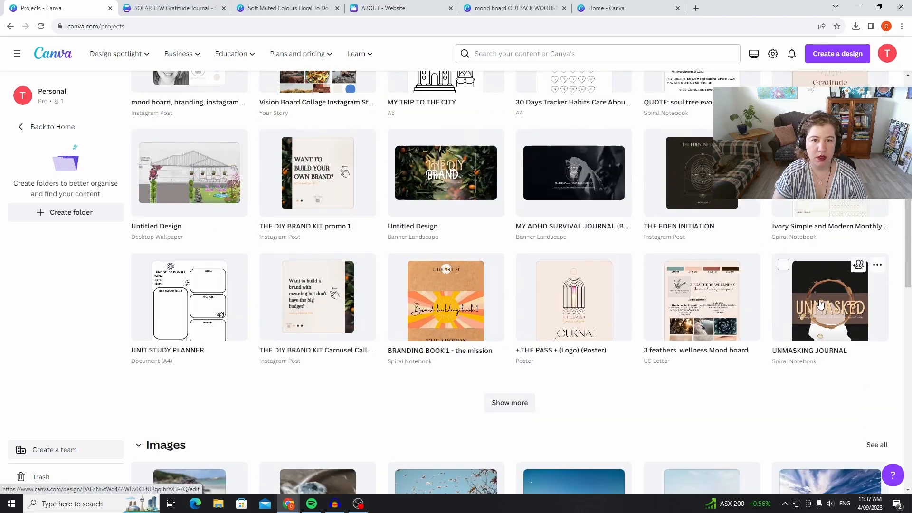
scroll(821, 304, "up", 2)
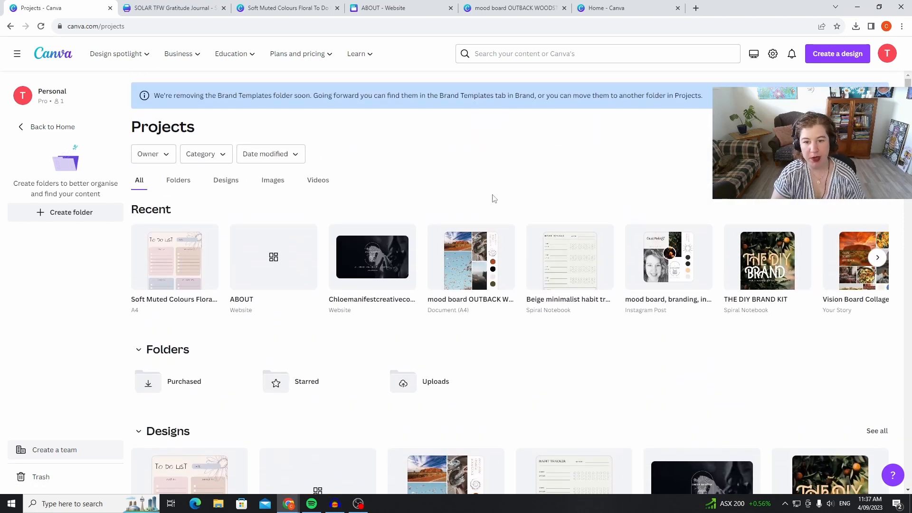
Return to the home page and search the existing projects for "instagram".
left_click(37, 127)
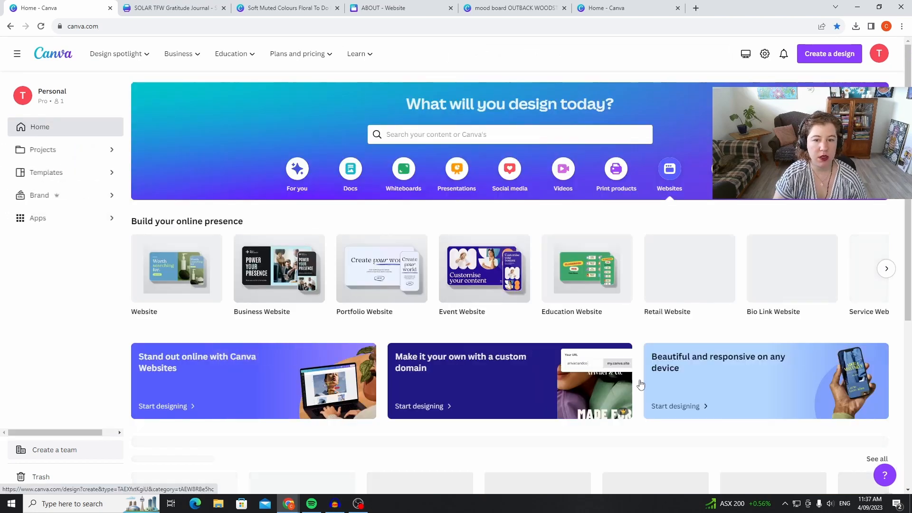
left_click(482, 134)
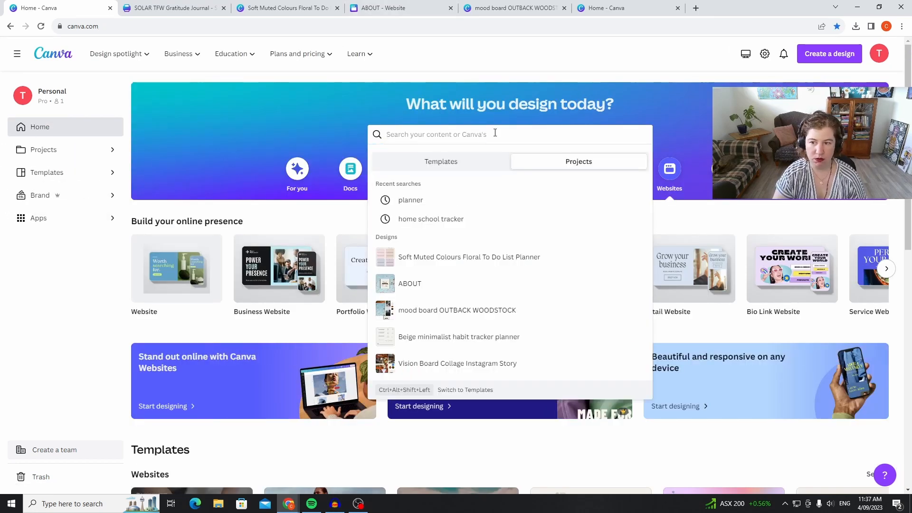
type("ins")
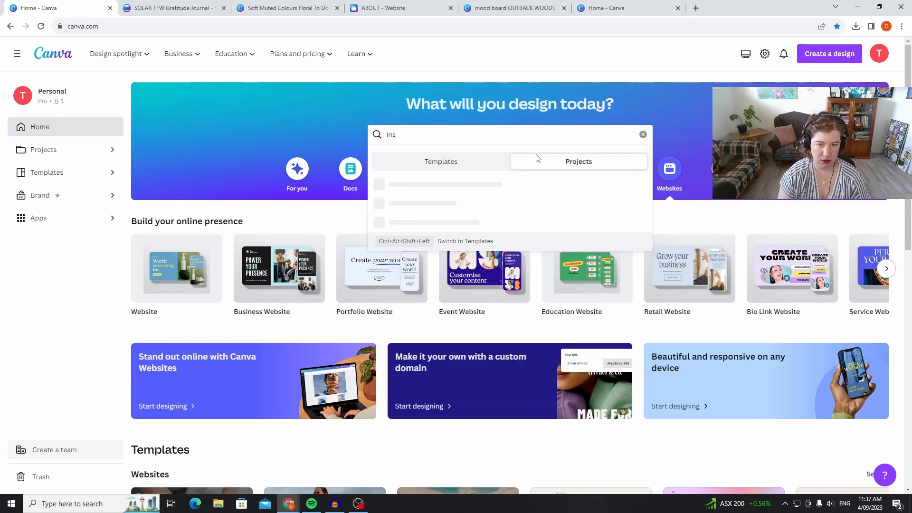
type("ta")
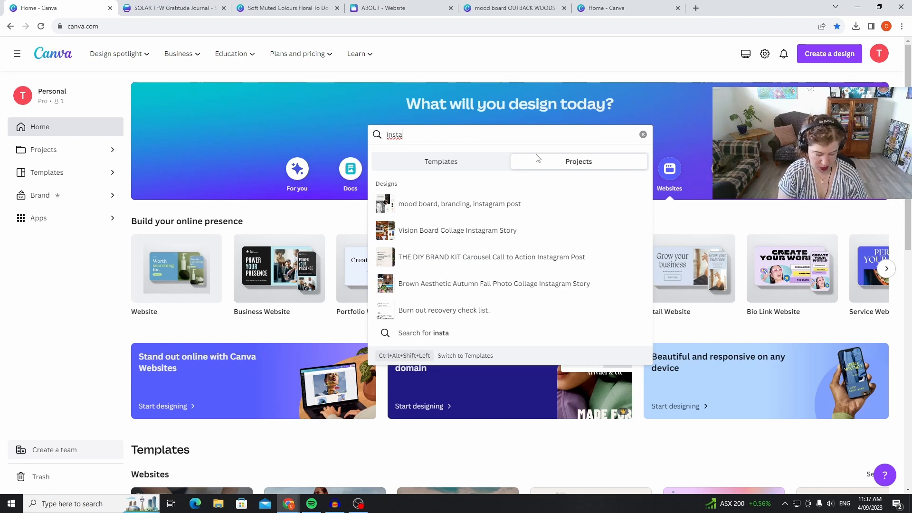
type("gram")
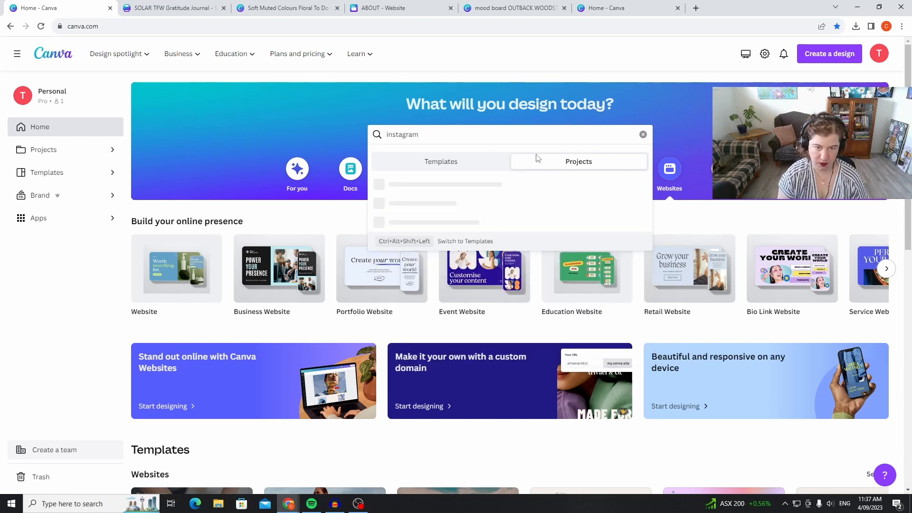
key("Return")
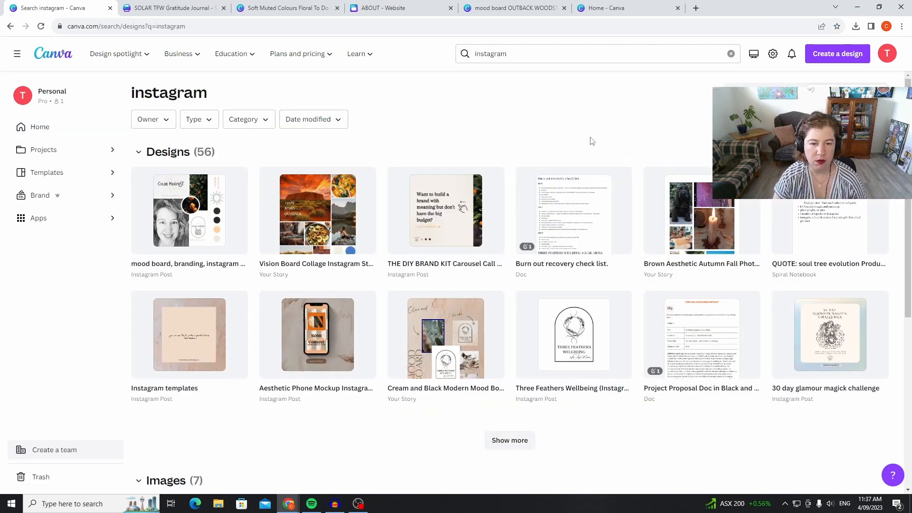
View the Three Feathers Wellbeing Instagram post image from the search results, then close it without saving.
scroll(384, 325, "down", 5)
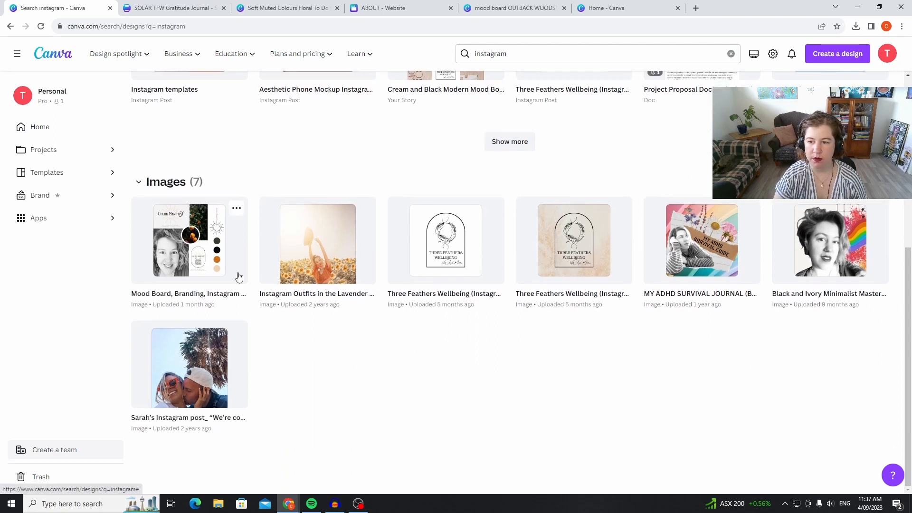
left_click(500, 261)
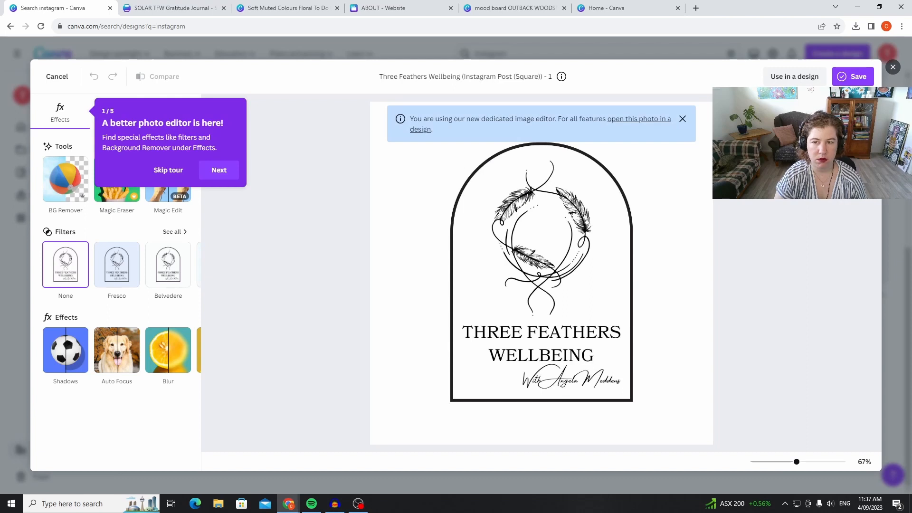
left_click(892, 67)
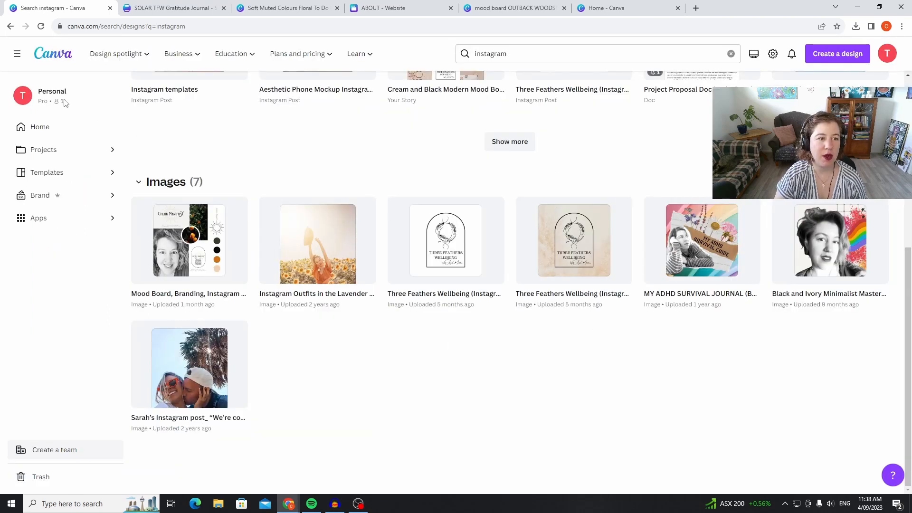
Return to the home page and create a blank Instagram Story design from the social media formats.
left_click(68, 135)
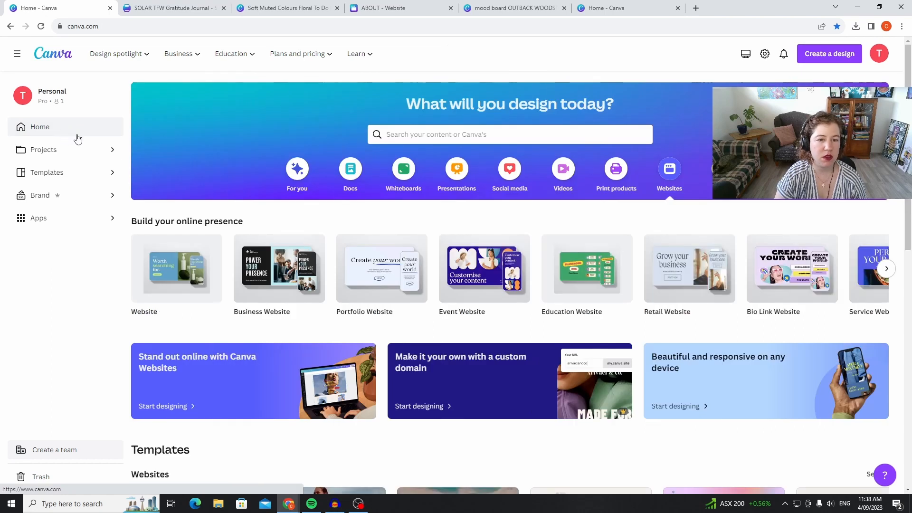
scroll(404, 164, "down", 6)
scroll(398, 143, "up", 6)
scroll(399, 142, "up", 1)
left_click(506, 183)
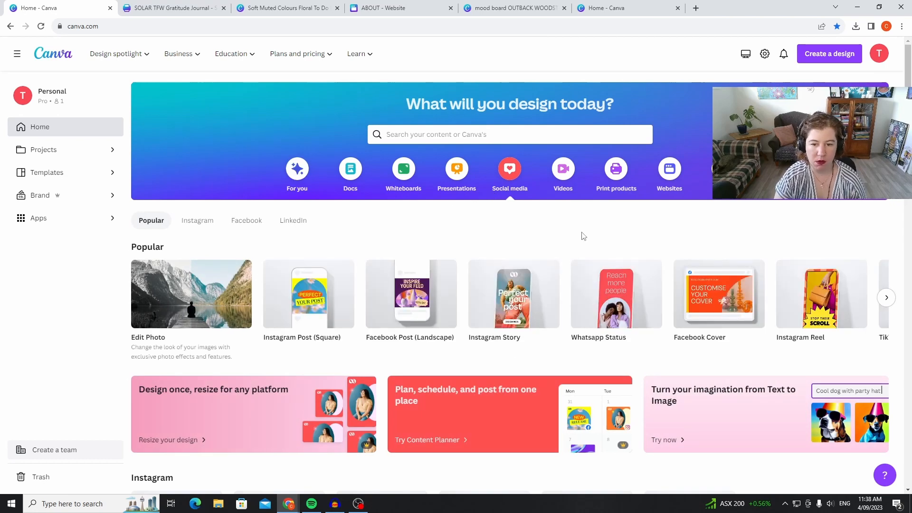
scroll(583, 236, "down", 3)
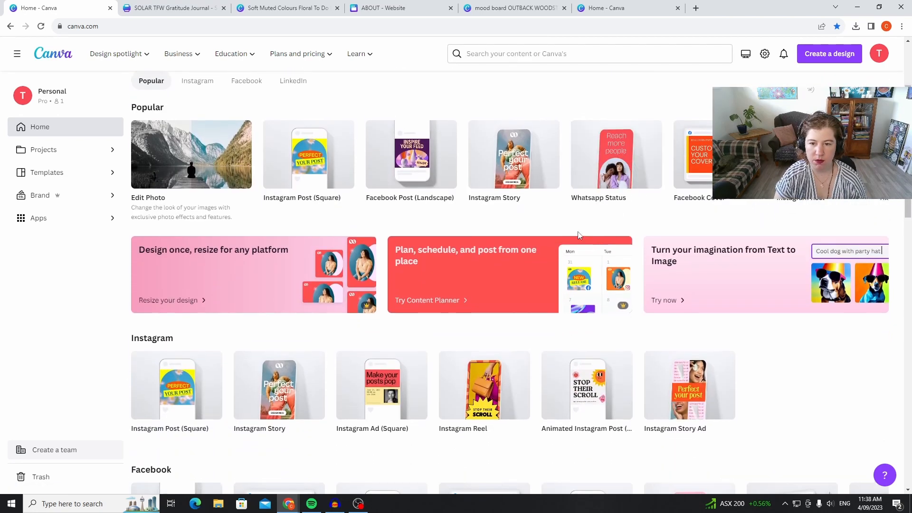
scroll(515, 208, "up", 1)
left_click(515, 200)
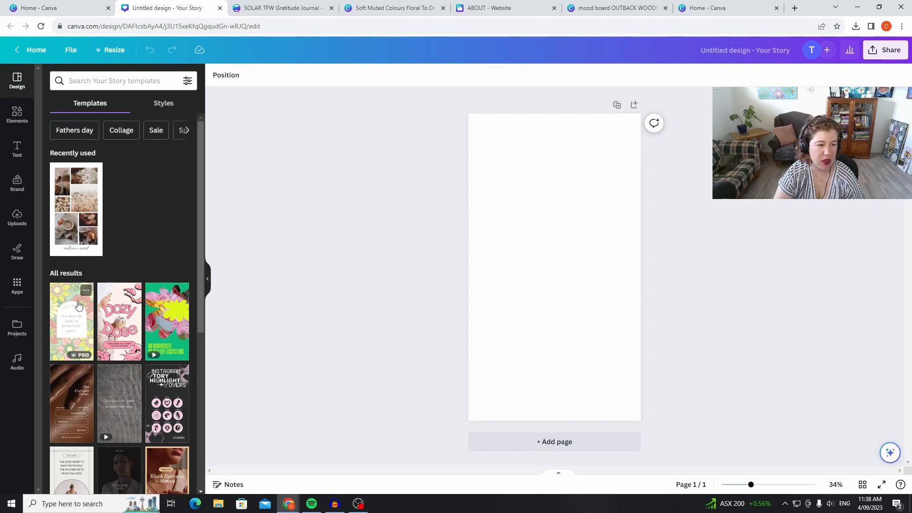
Apply the floral peace quote story template and replace its background with the uploaded photo of birds in a blue sky.
left_click(79, 306)
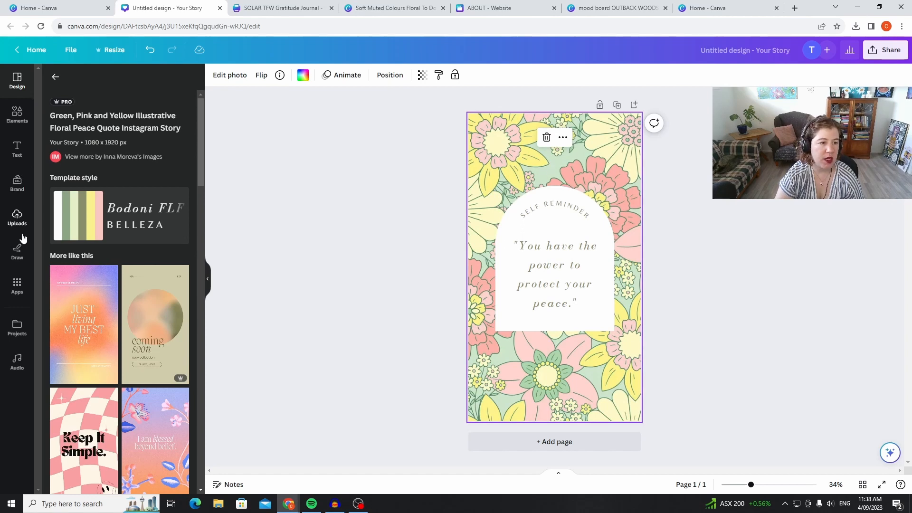
left_click(16, 116)
left_click(18, 217)
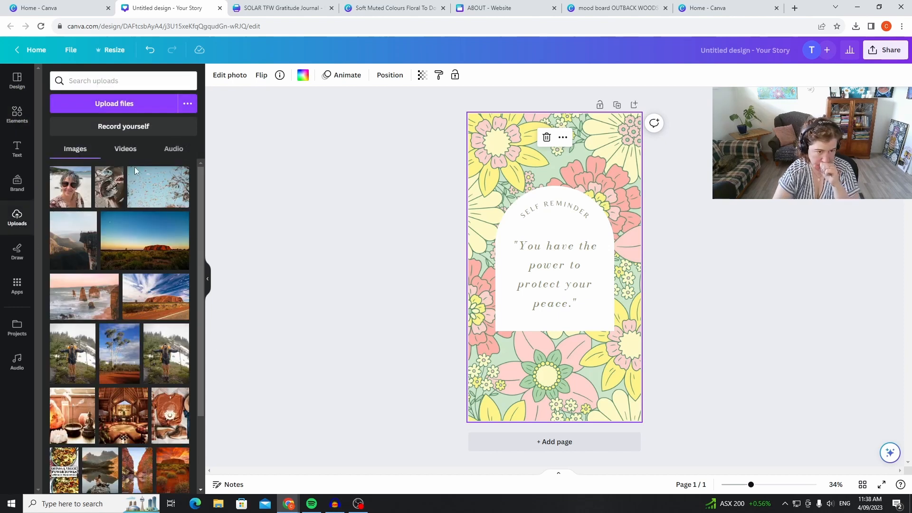
left_click_drag(172, 206, 629, 168)
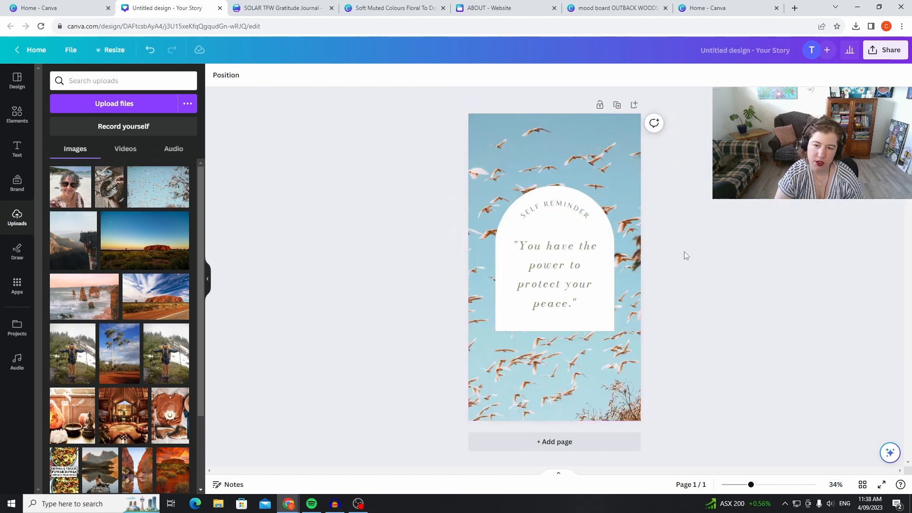
Change the font of the curved "SELF REMINDER" text to Awesome Lathusca.
left_click(573, 206)
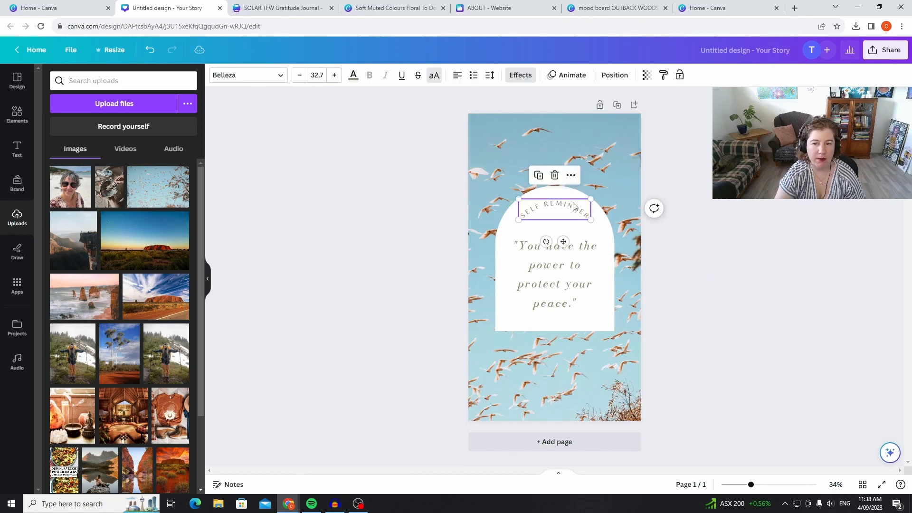
left_click(268, 75)
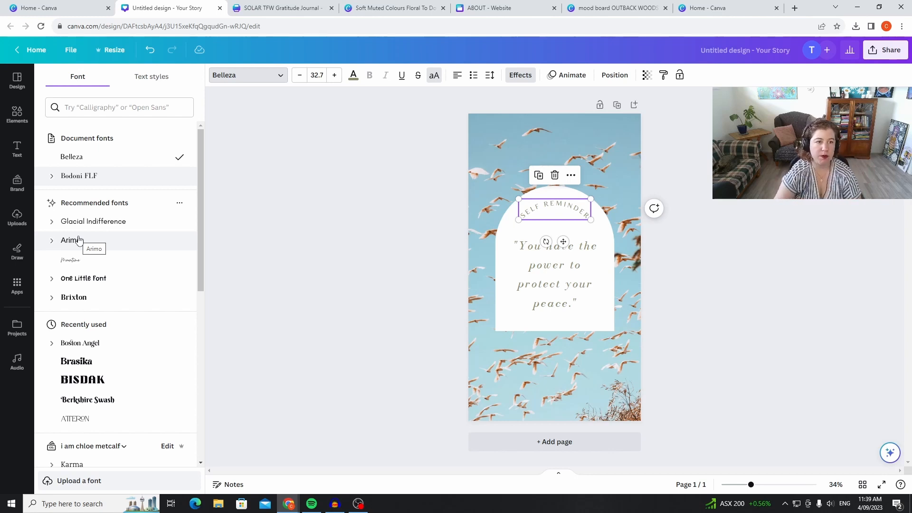
left_click(136, 110)
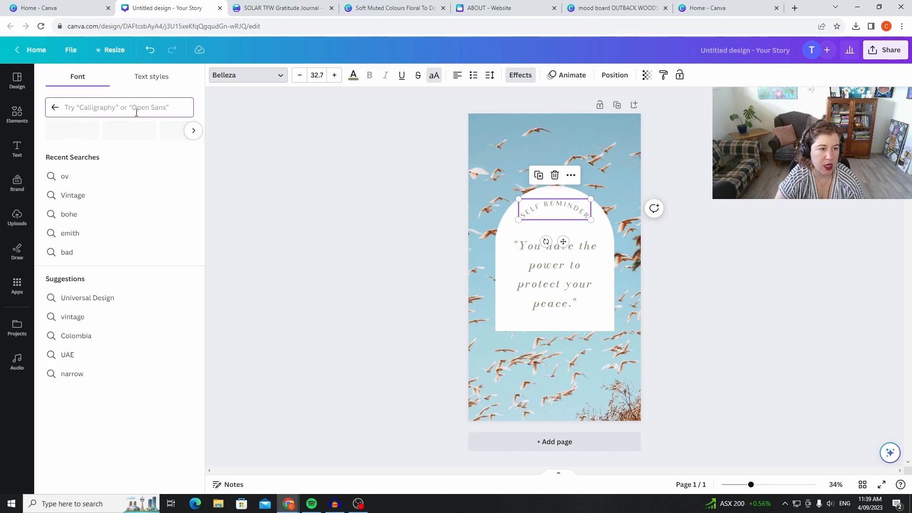
type("aw")
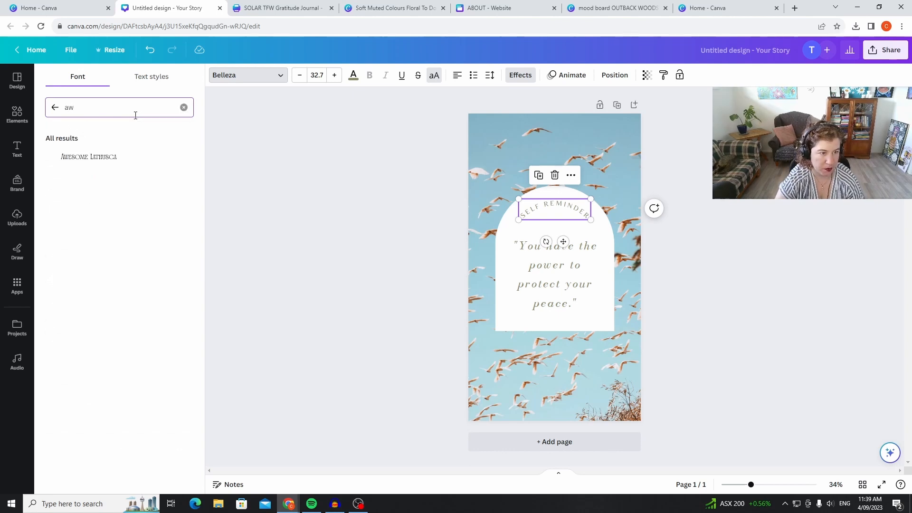
left_click(90, 156)
Change the font of the quote "You have the power to protect your peace." to Ovo.
left_click(570, 299)
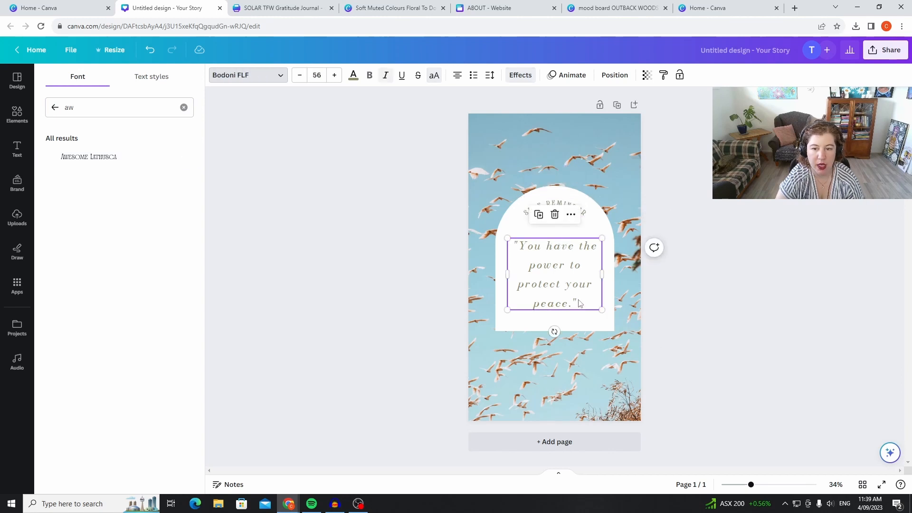
left_click(159, 108)
key("ctrl+a")
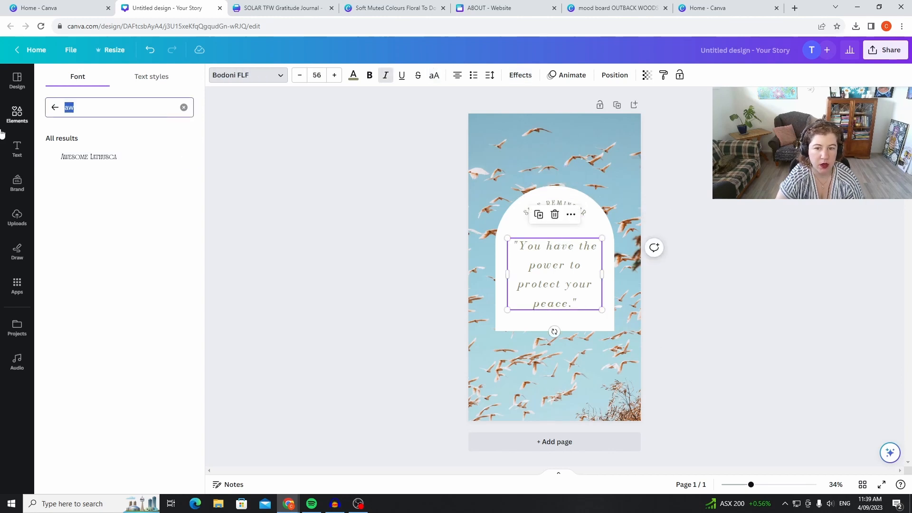
type("ov")
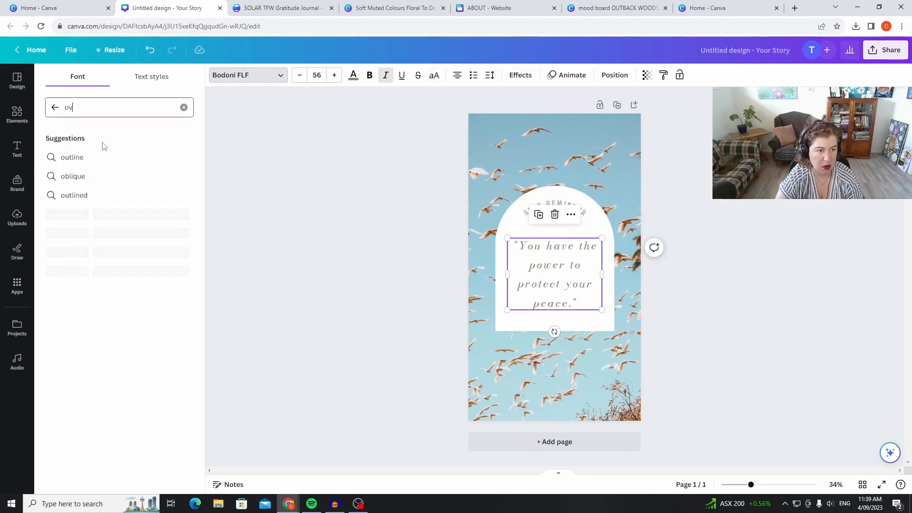
left_click(82, 177)
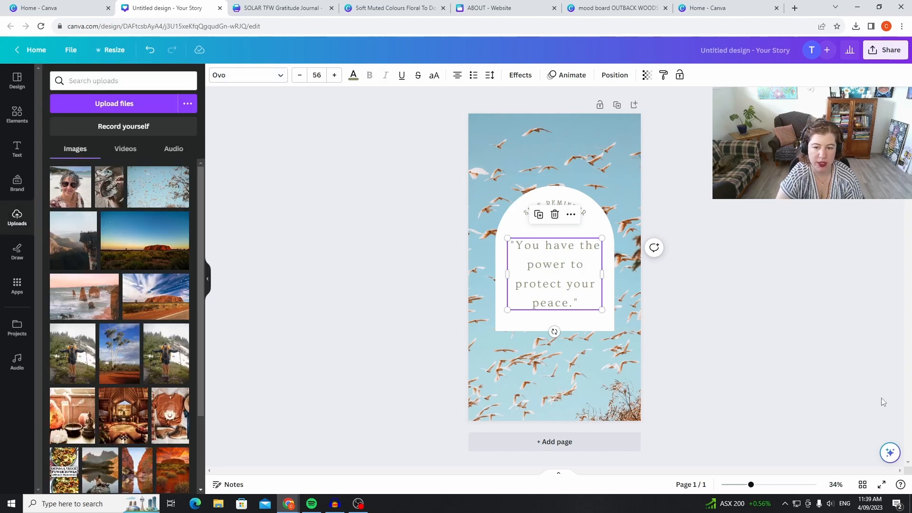
left_click(856, 354)
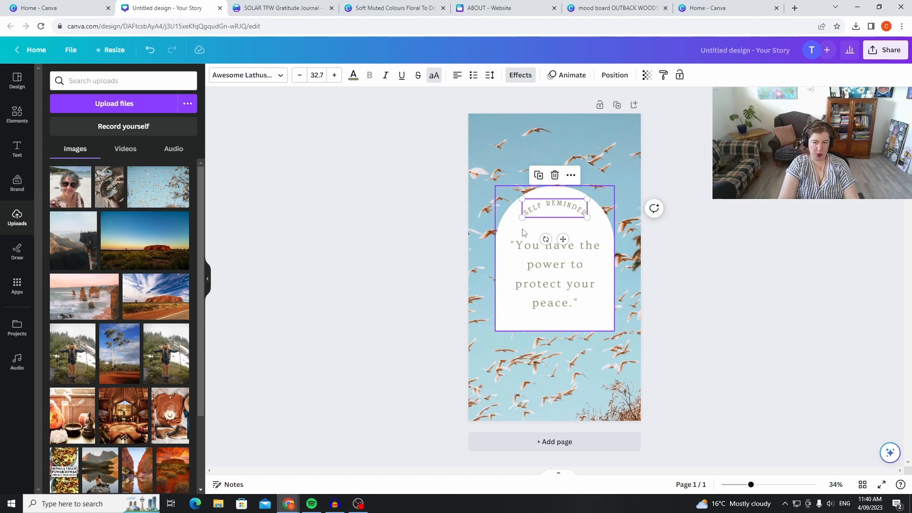
left_click(741, 390)
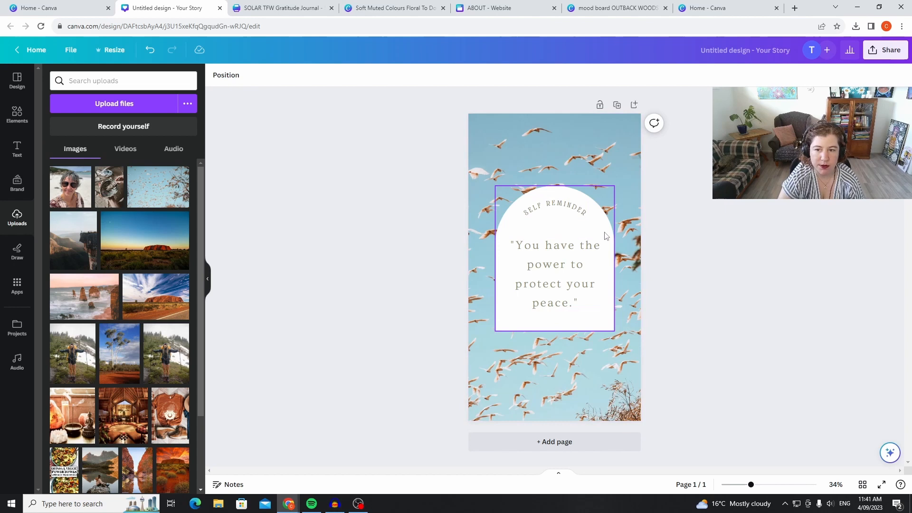
Look over the colour options for the white arch behind the quote.
left_click(610, 257)
left_click(216, 75)
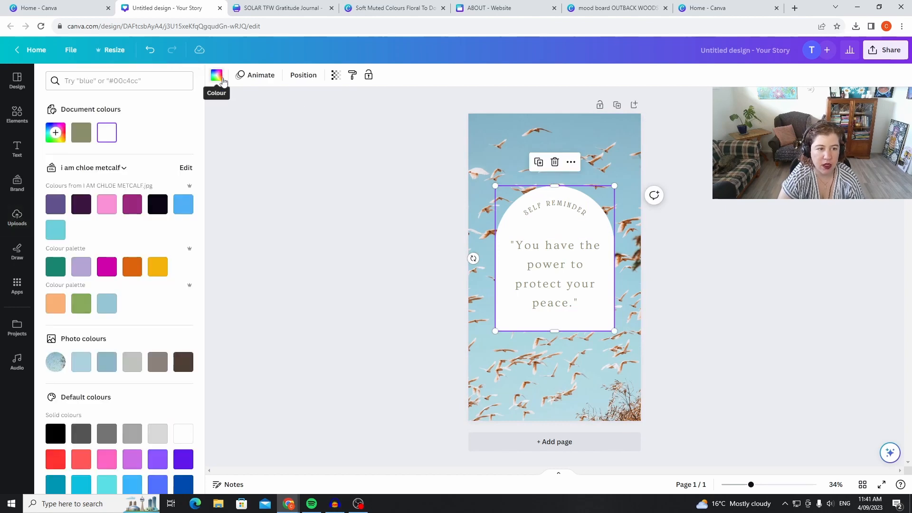
left_click(325, 278)
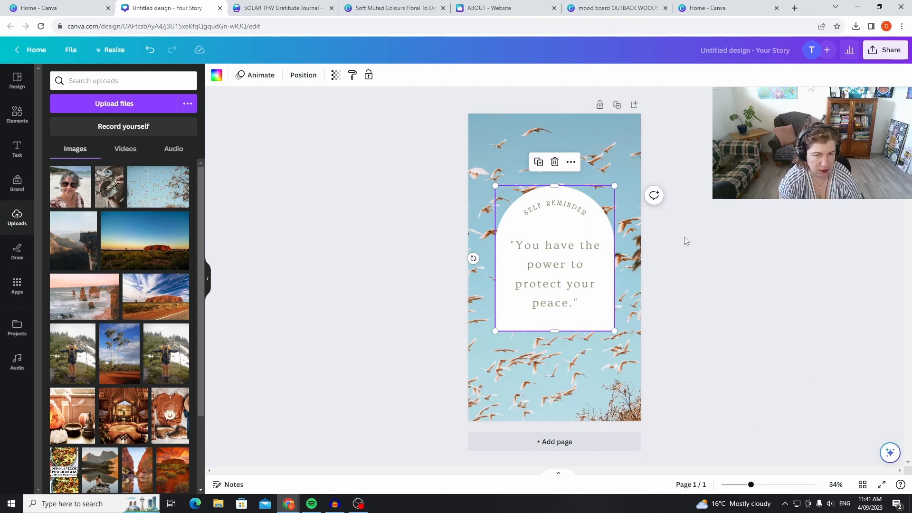
left_click(697, 329)
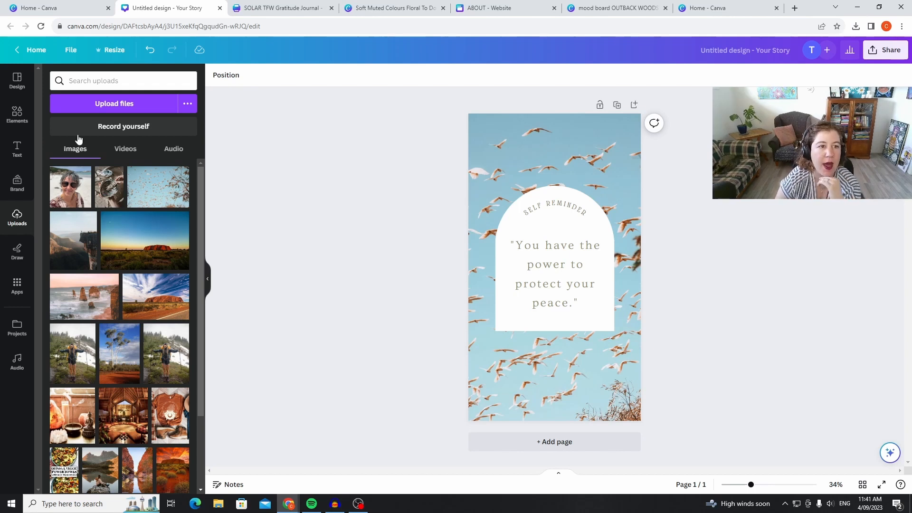
Open the ABOUT website from the recent designs and copy its House of Healing logo group.
left_click(34, 50)
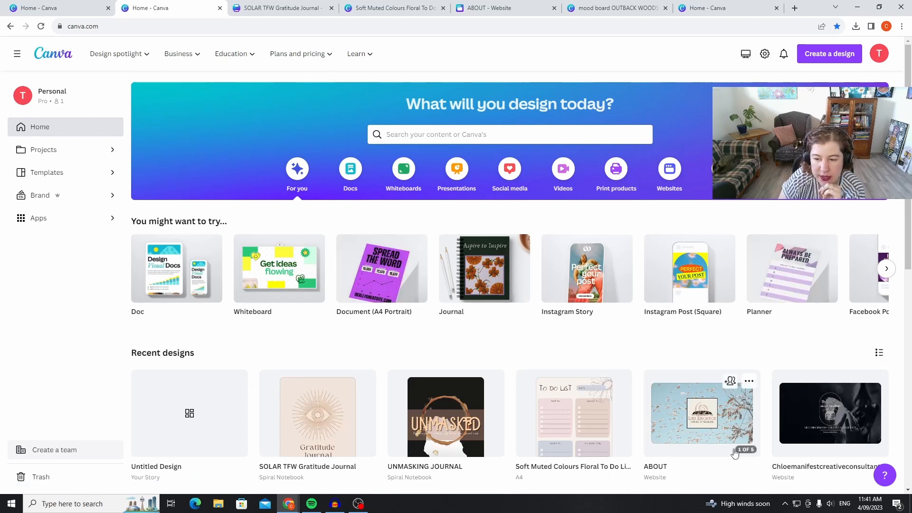
left_click(727, 411)
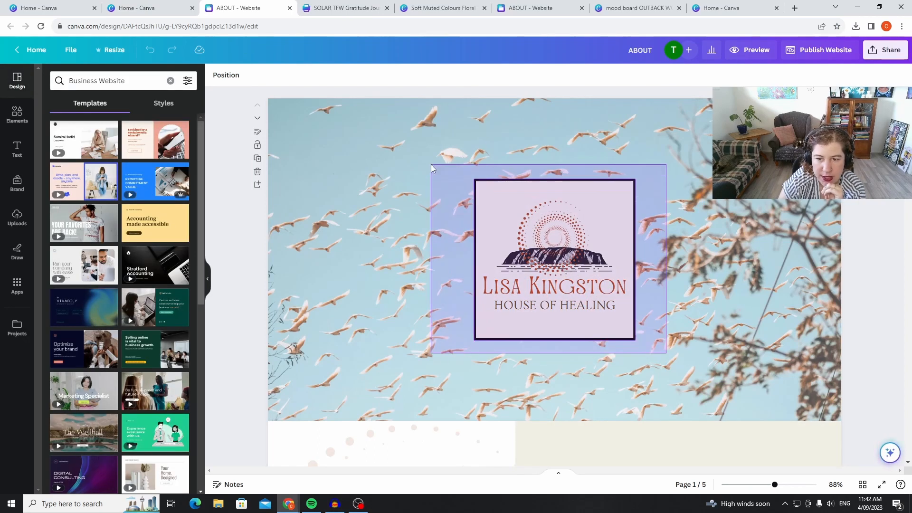
left_click(588, 230)
right_click(582, 212)
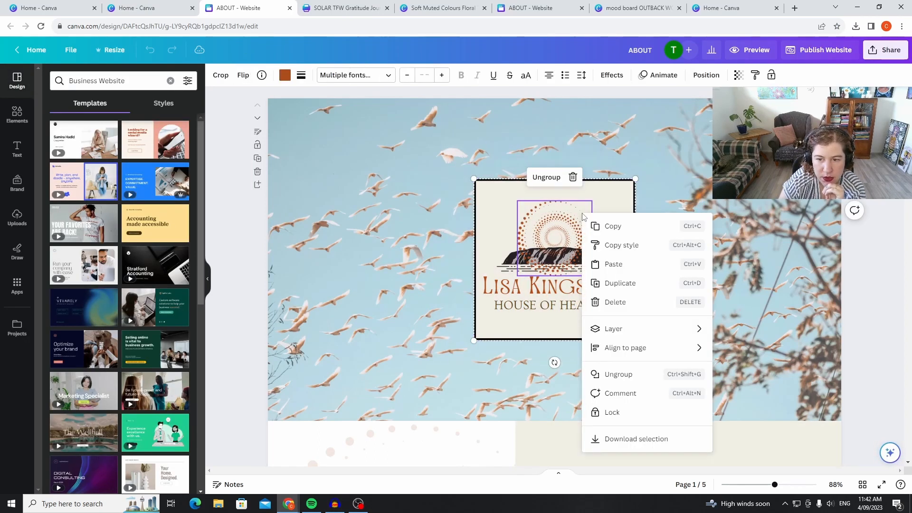
left_click(603, 231)
Create a new Instagram Post (Square) design and paste the copied logo onto it.
left_click(48, 8)
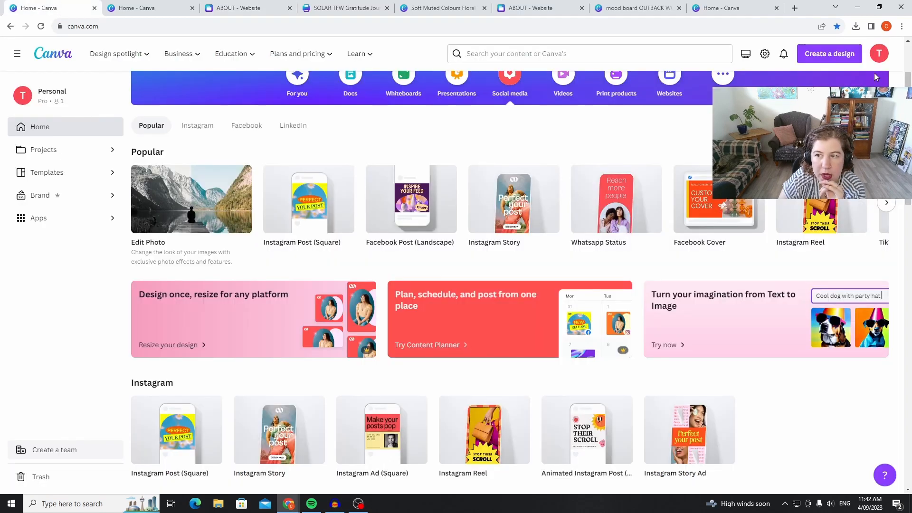
left_click(819, 51)
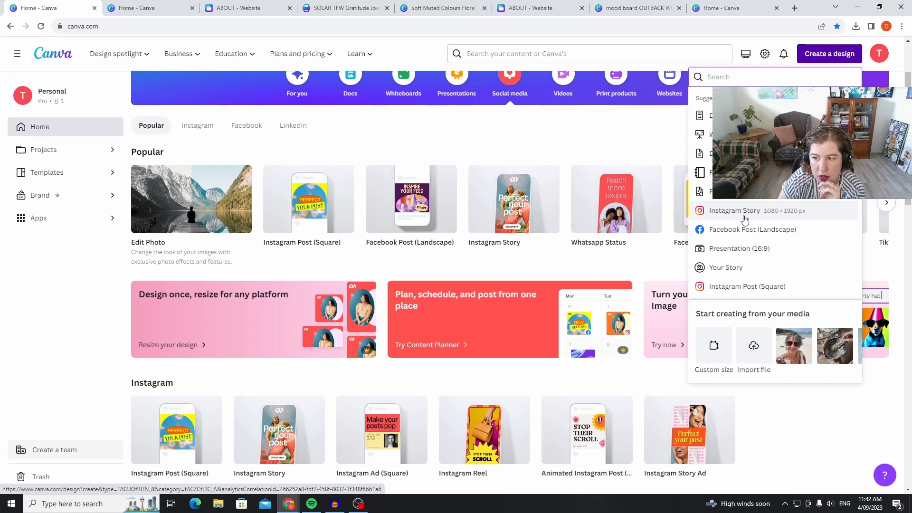
left_click(764, 287)
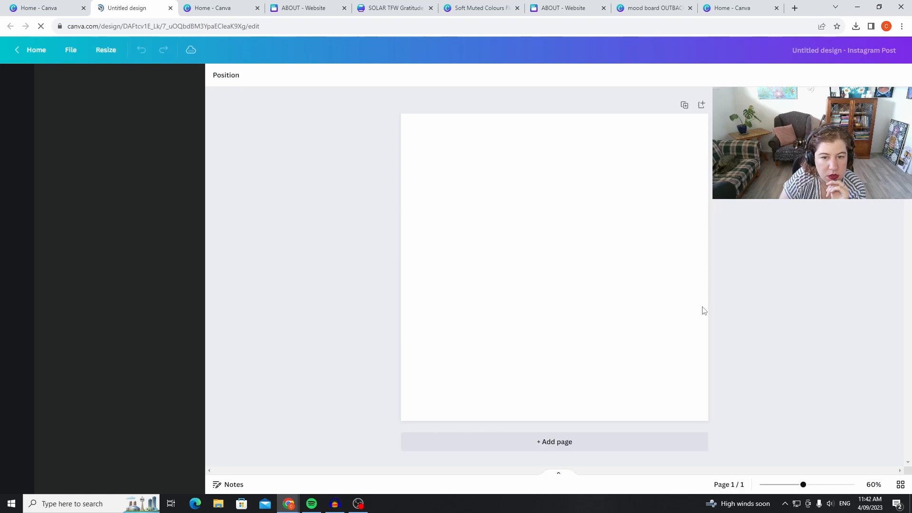
right_click(599, 246)
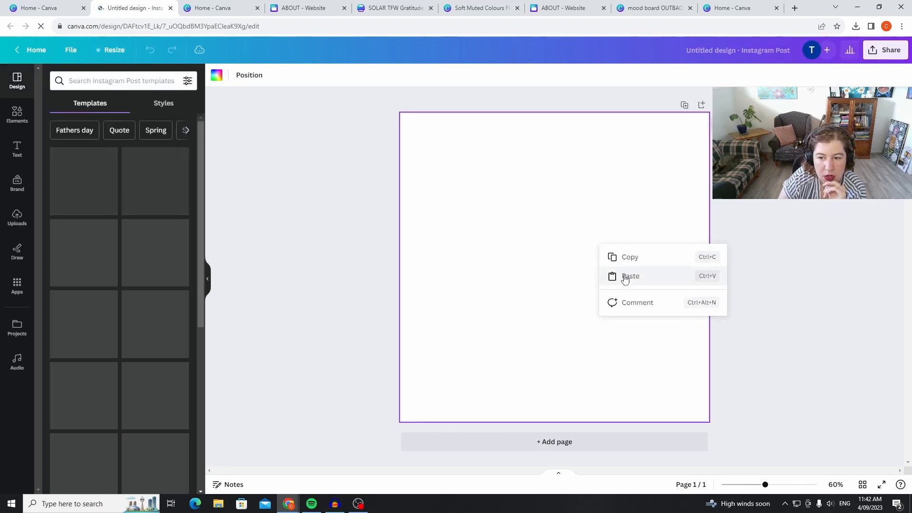
left_click(626, 278)
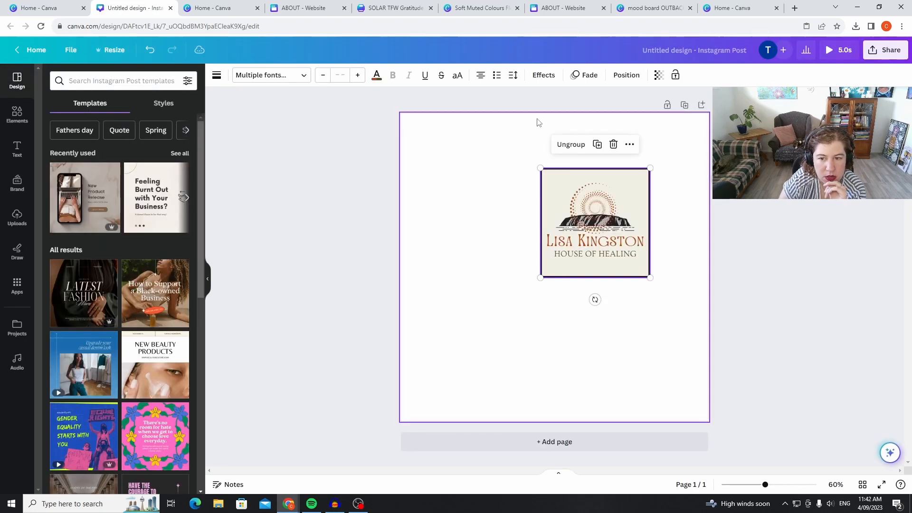
Enlarge the pasted logo to nearly fill the square post and centre it on the page.
left_click_drag(544, 278, 340, 407)
left_click_drag(610, 252, 633, 220)
left_click(749, 226)
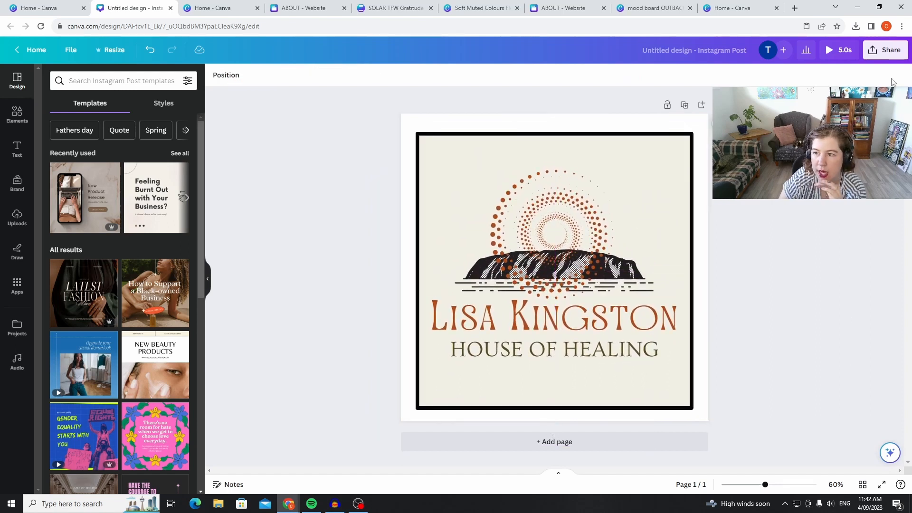
Download the square logo post as a JPG.
left_click(888, 58)
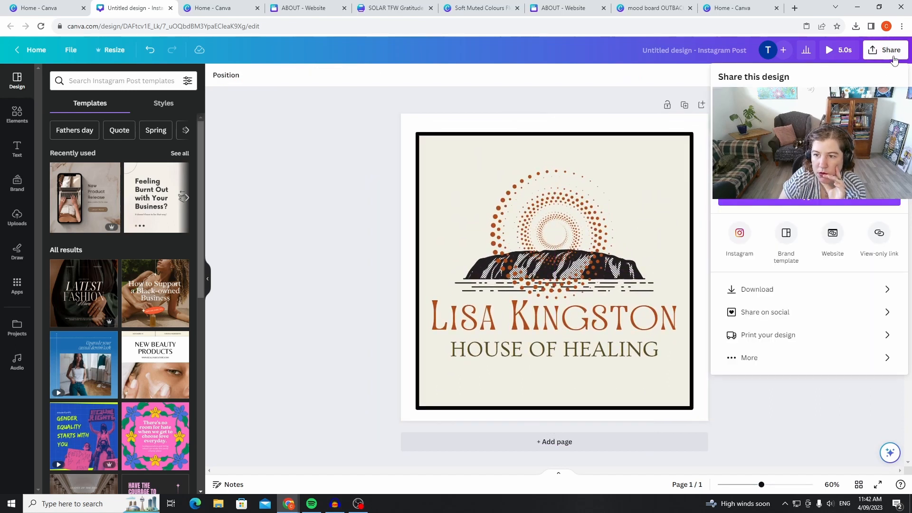
left_click(807, 290)
left_click(808, 116)
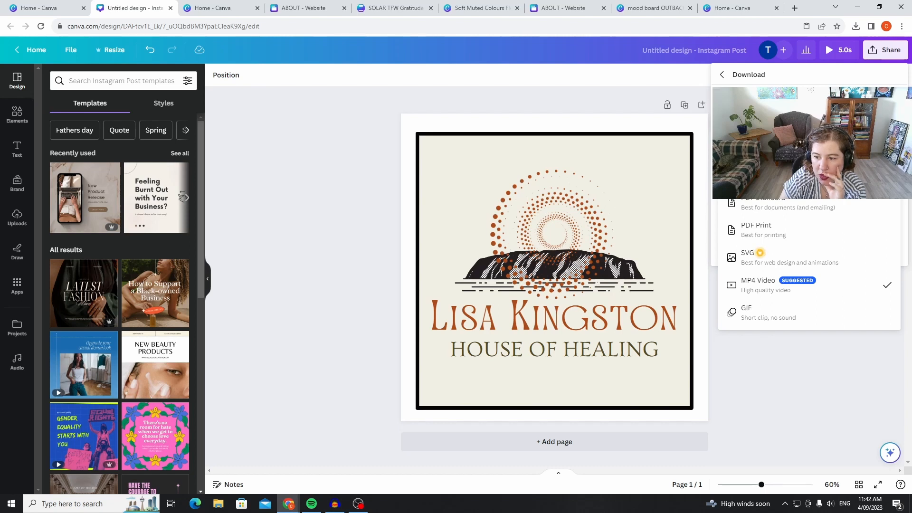
left_click(809, 175)
left_click(885, 278)
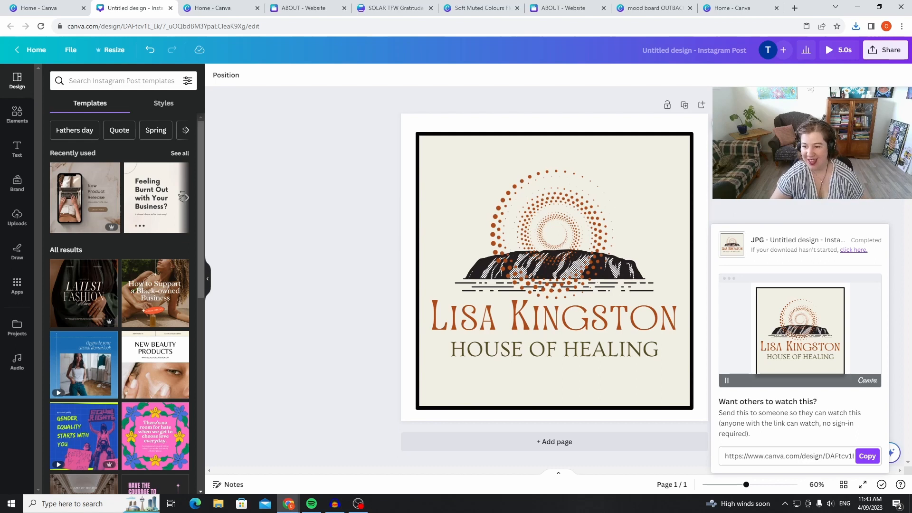
Reopen the download settings of the logo post and review the available file types.
left_click(892, 53)
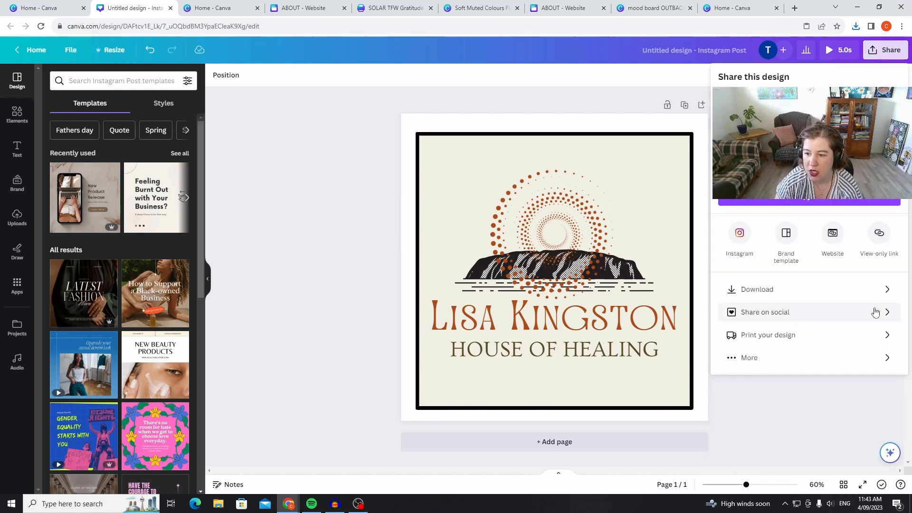
left_click(819, 289)
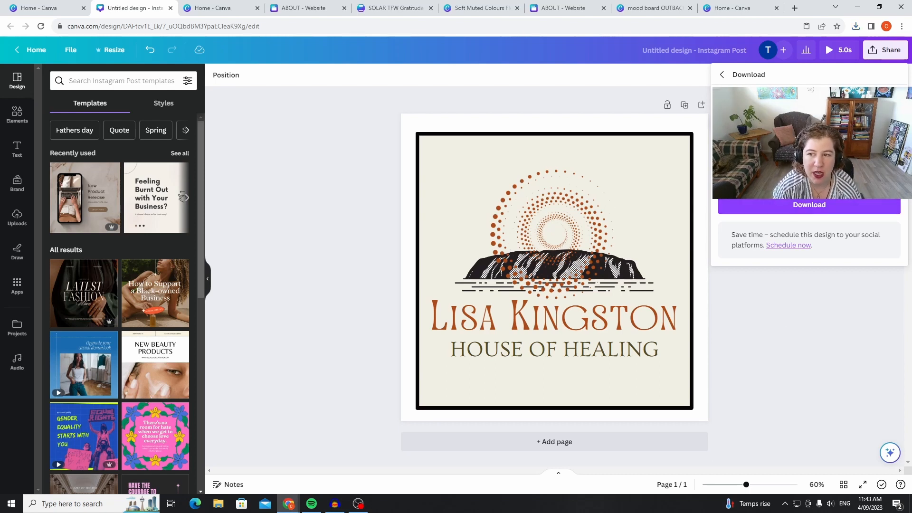
left_click(809, 111)
left_click(808, 171)
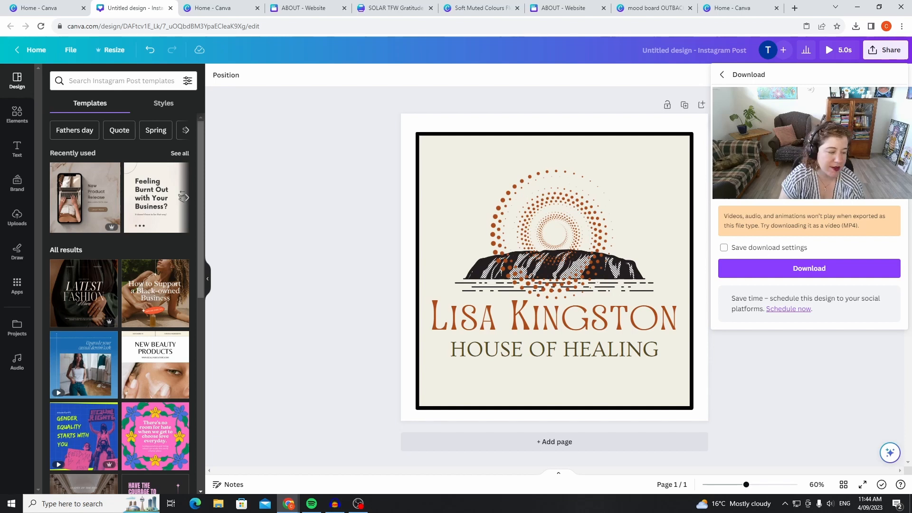
left_click(822, 386)
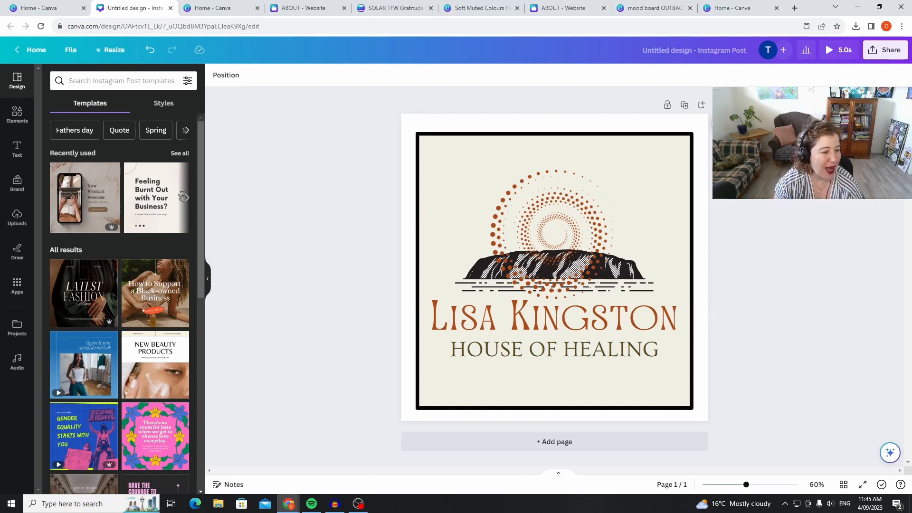
key("alt+Tab")
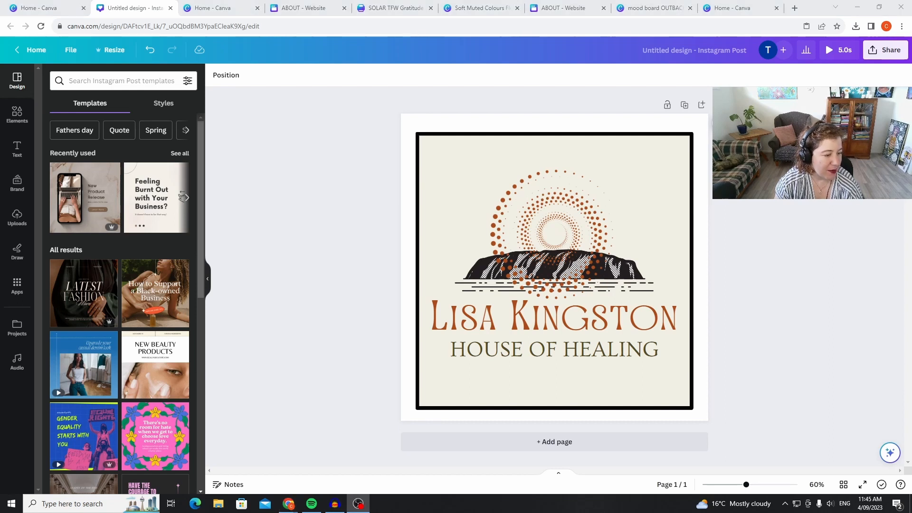